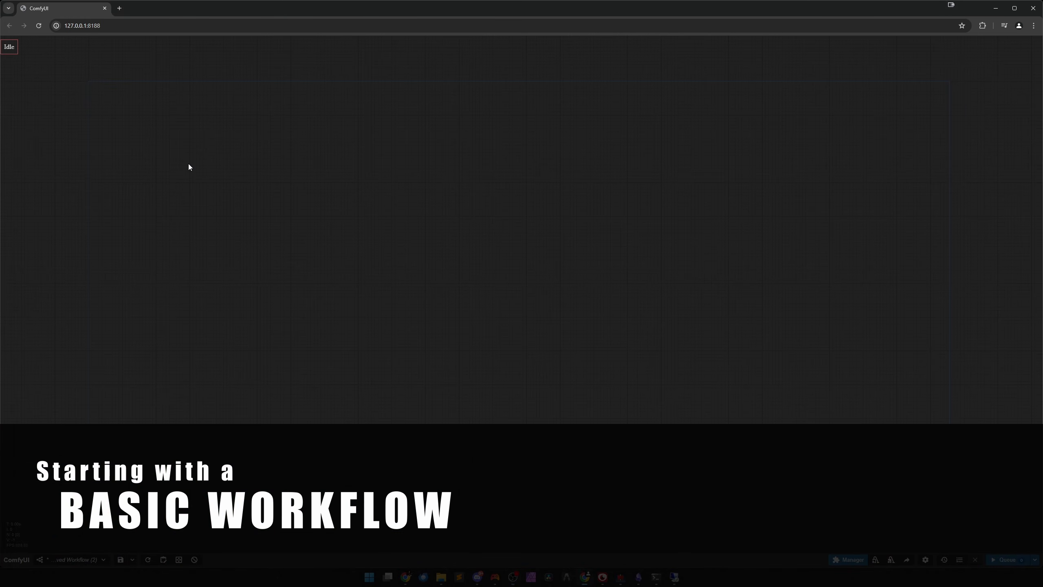
Add a Load Image node to the empty canvas, choose tiger.jpeg as its image and reposition the node.
double_click(188, 164)
type("load image")
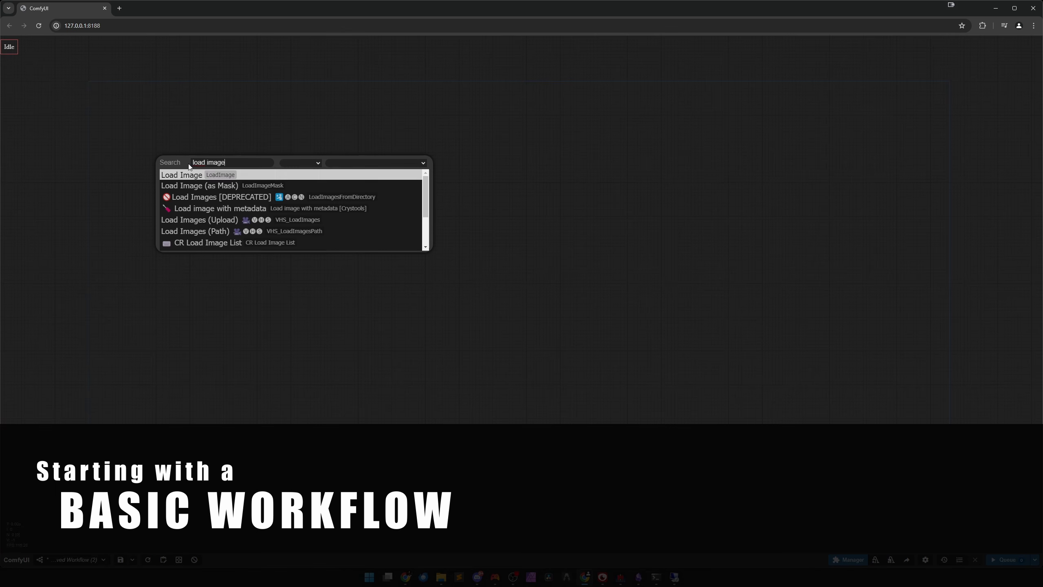
key("Return")
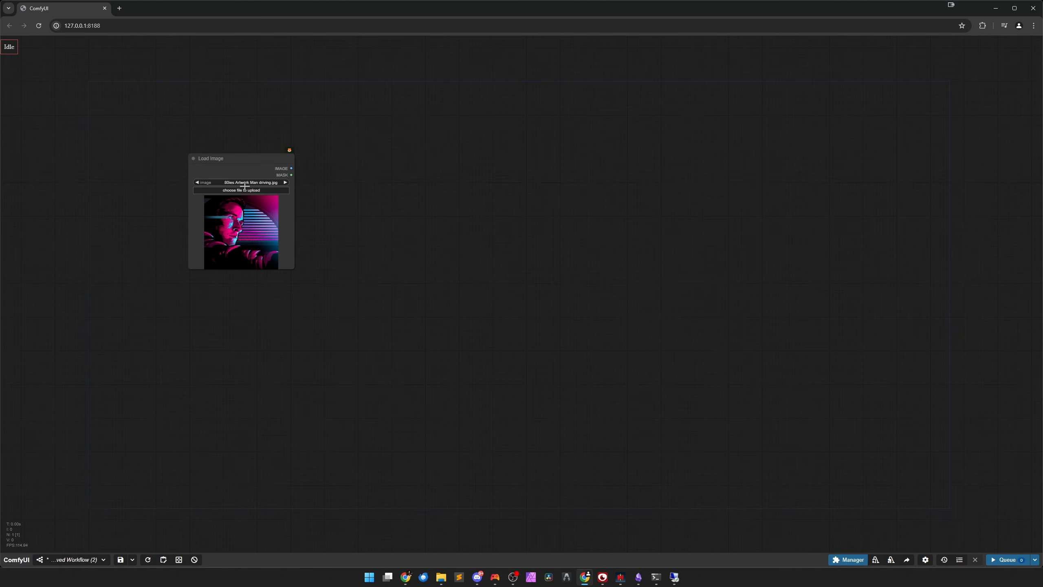
left_click(246, 182)
type("tige")
key("Return")
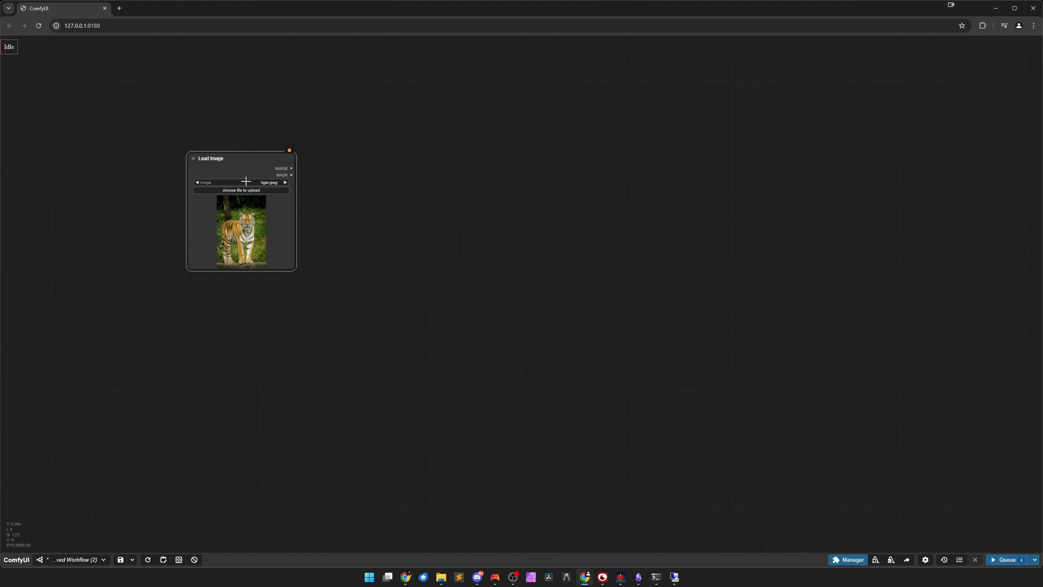
left_click_drag(246, 181, 162, 123)
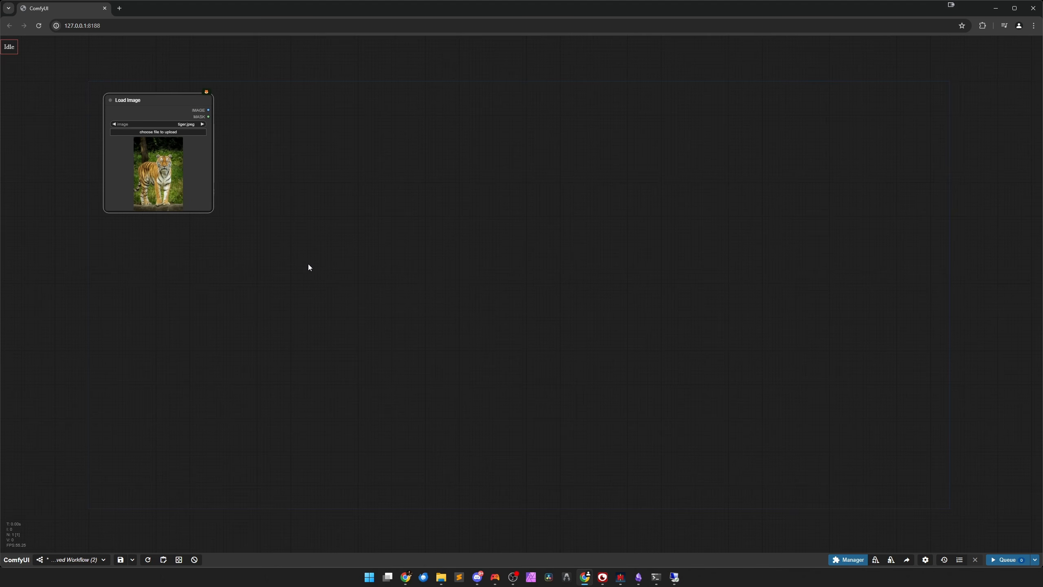
View the Load Image node's tiger picture at full size in its own browser tab and close that tab.
left_click_drag(309, 264, 368, 333)
scroll(345, 300, "up", 3)
left_click_drag(370, 293, 437, 321)
scroll(438, 321, "up", 2)
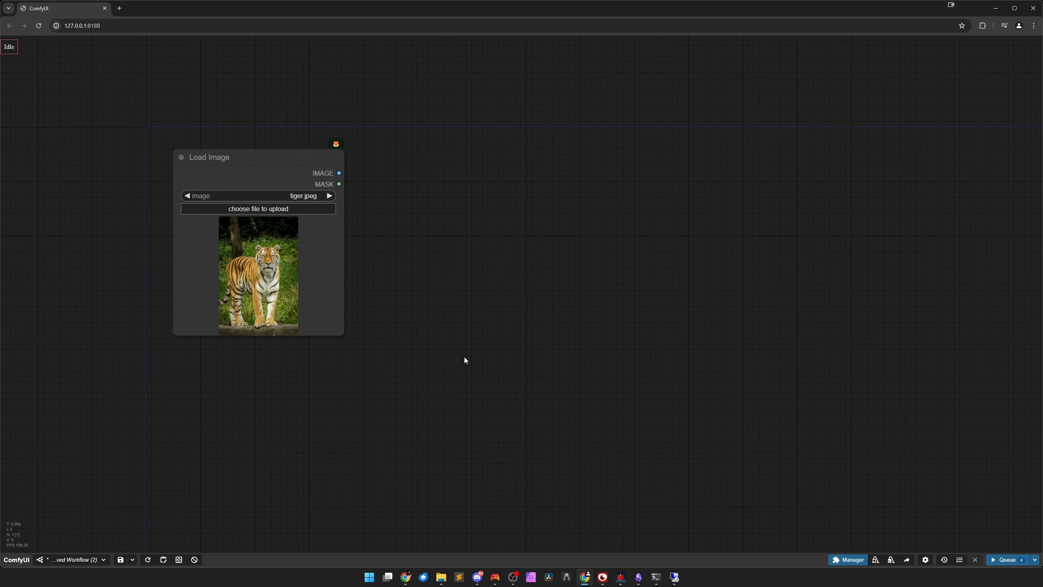
left_click_drag(480, 348, 368, 325)
scroll(340, 326, "down", 1)
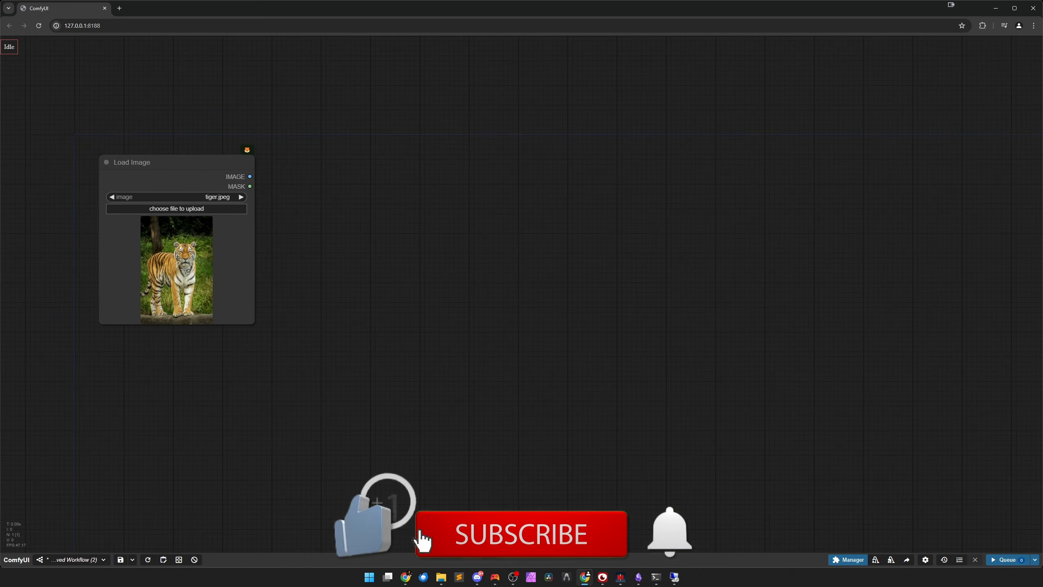
right_click(186, 264)
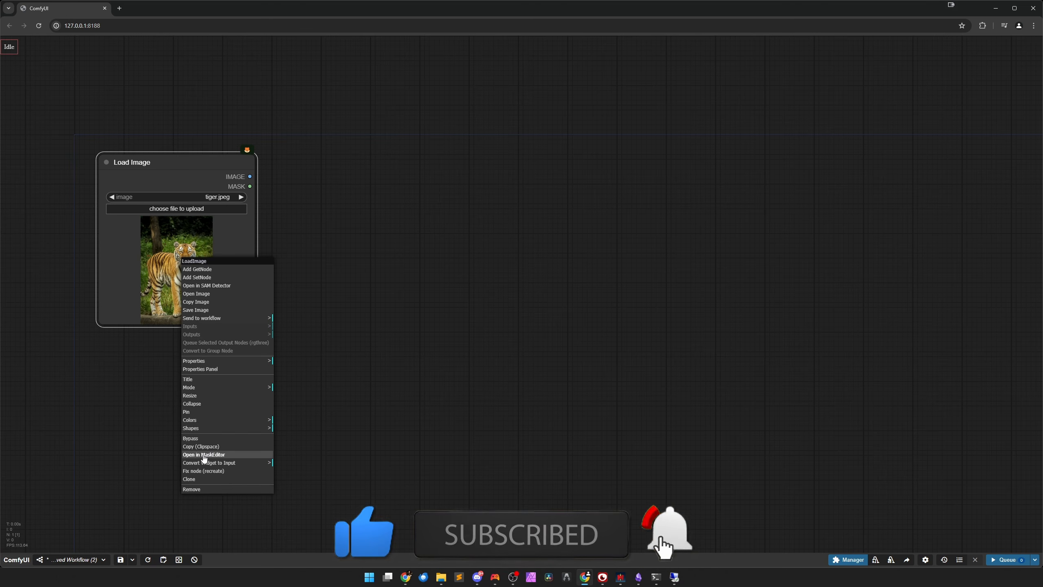
left_click(197, 294)
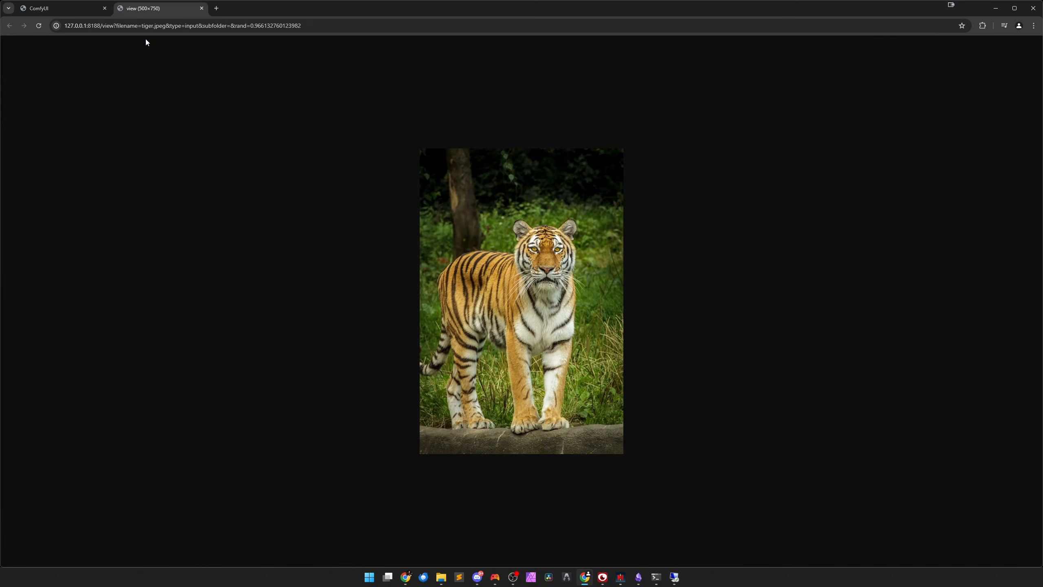
left_click(201, 8)
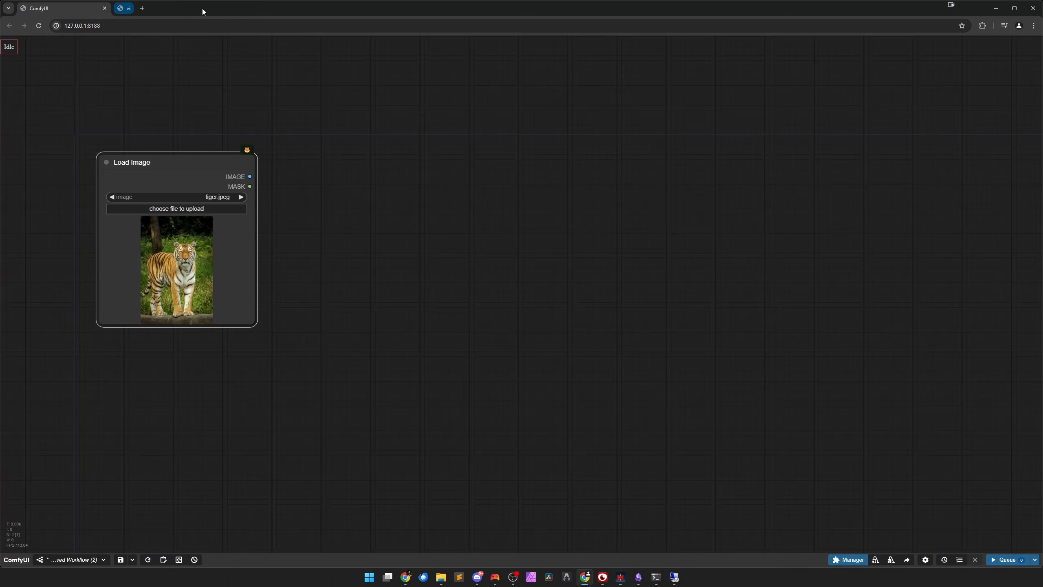
Add a Resolution by Aspect Ratio node beside the Load Image node.
left_click(318, 260)
double_click(350, 240)
type(">")
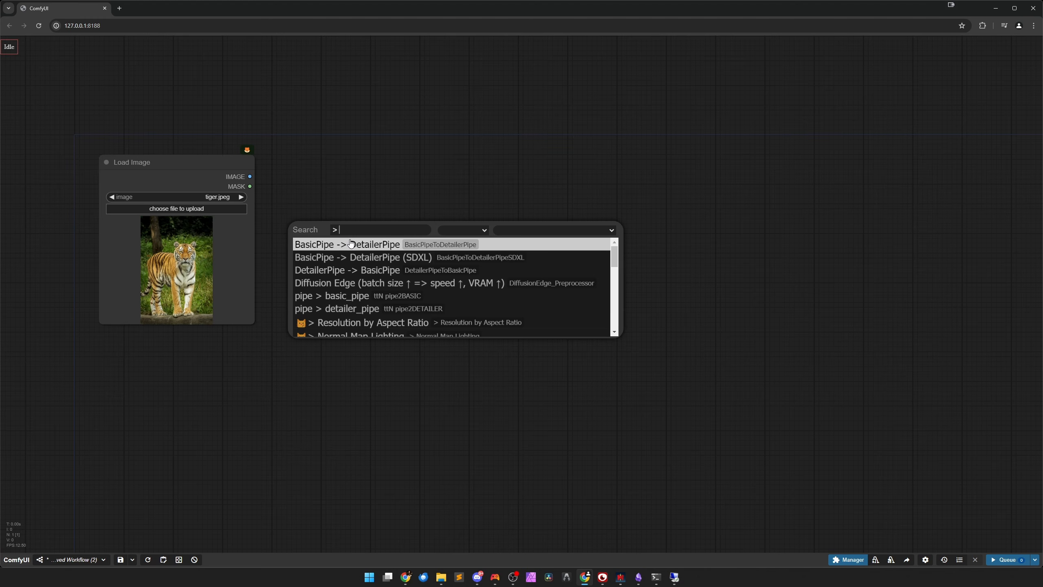
left_click(370, 322)
left_click_drag(403, 249, 397, 213)
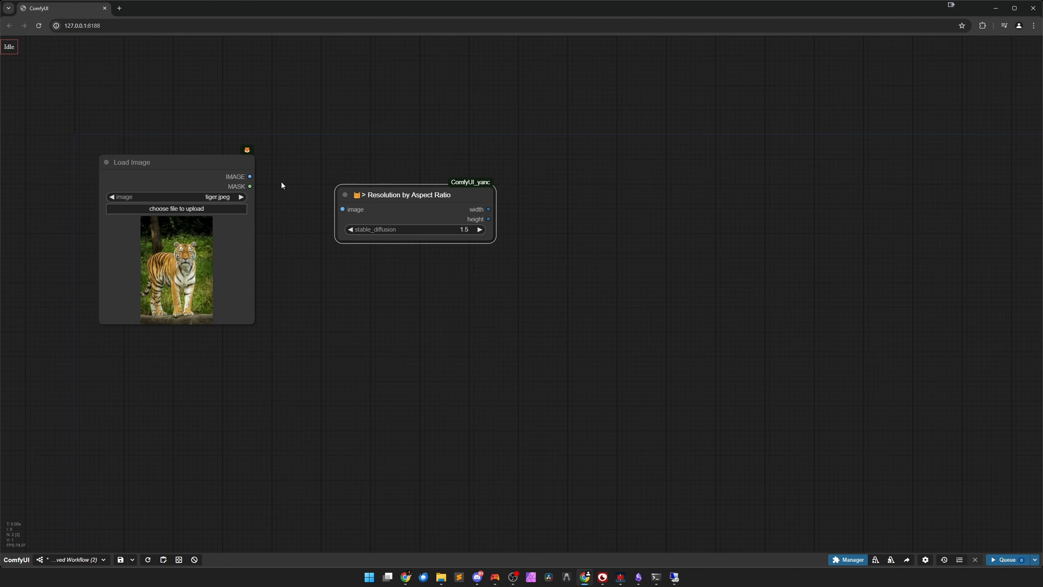
Connect the loaded image to the Resolution by Aspect Ratio node and set its stable_diffusion option to SDXL.
left_click_drag(250, 176, 390, 147)
left_click(401, 174)
left_click(404, 185)
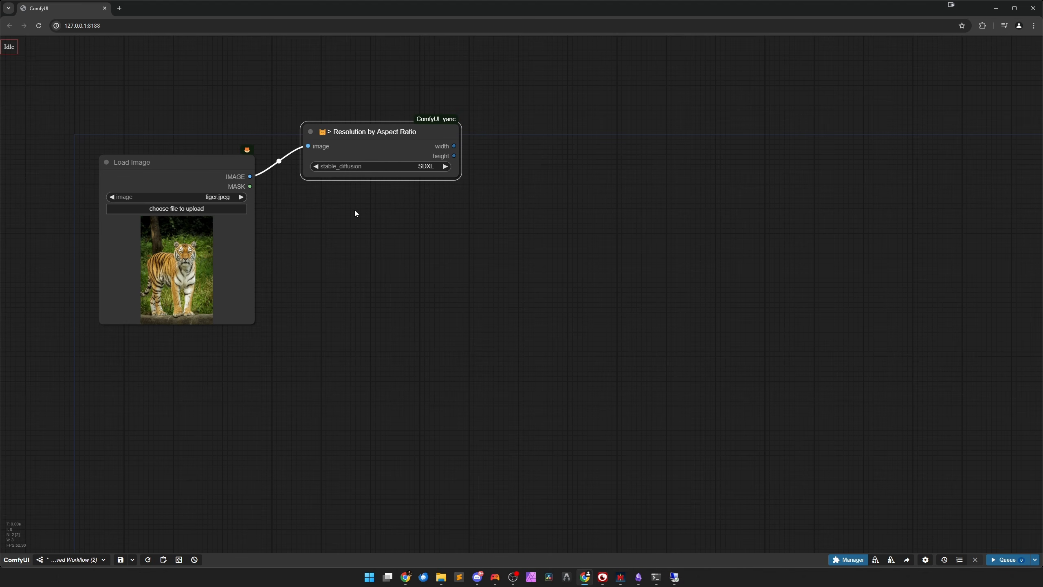
Add a Scale Image to Side node and place it below and beyond the Resolution by Aspect Ratio node.
left_click_drag(477, 236, 374, 254)
left_click_drag(295, 164, 303, 163)
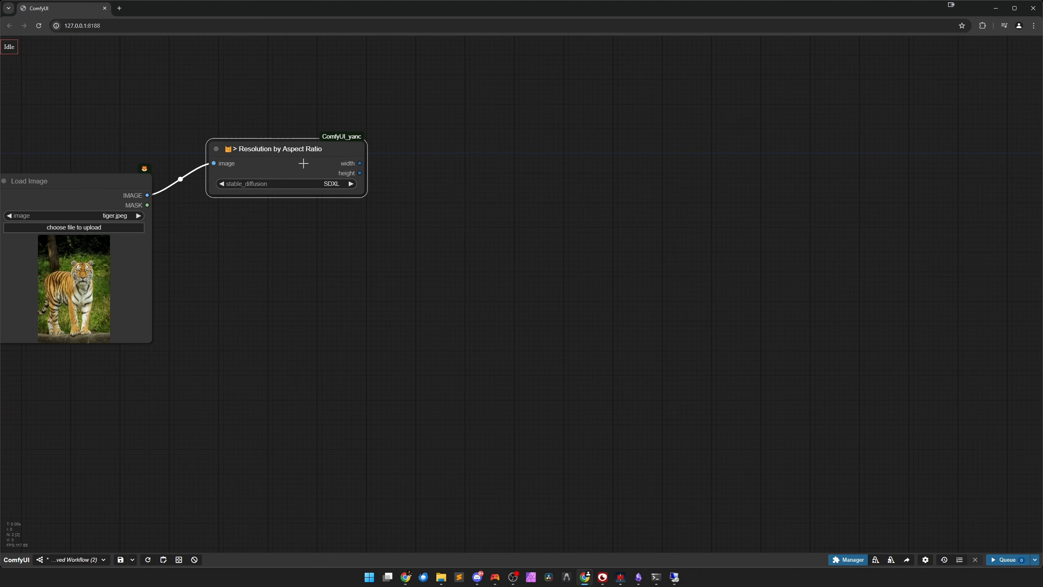
double_click(287, 280)
type("> scae")
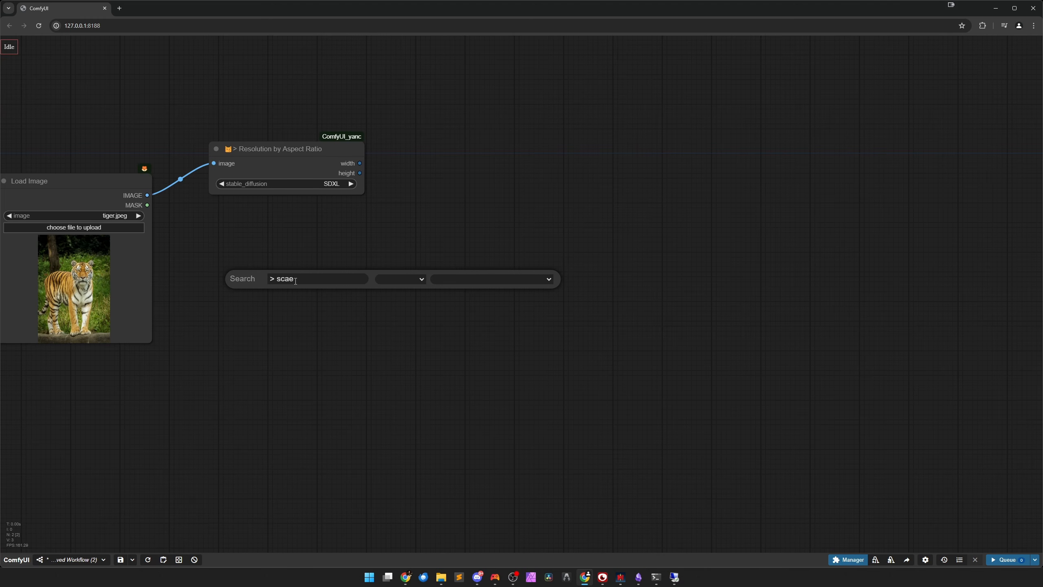
key("BackSpace")
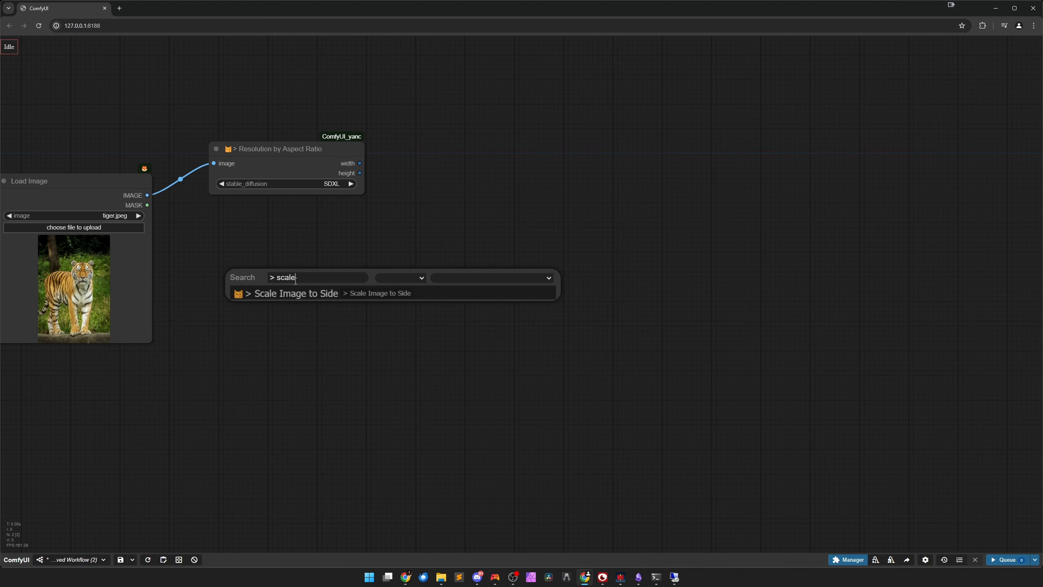
key("Return")
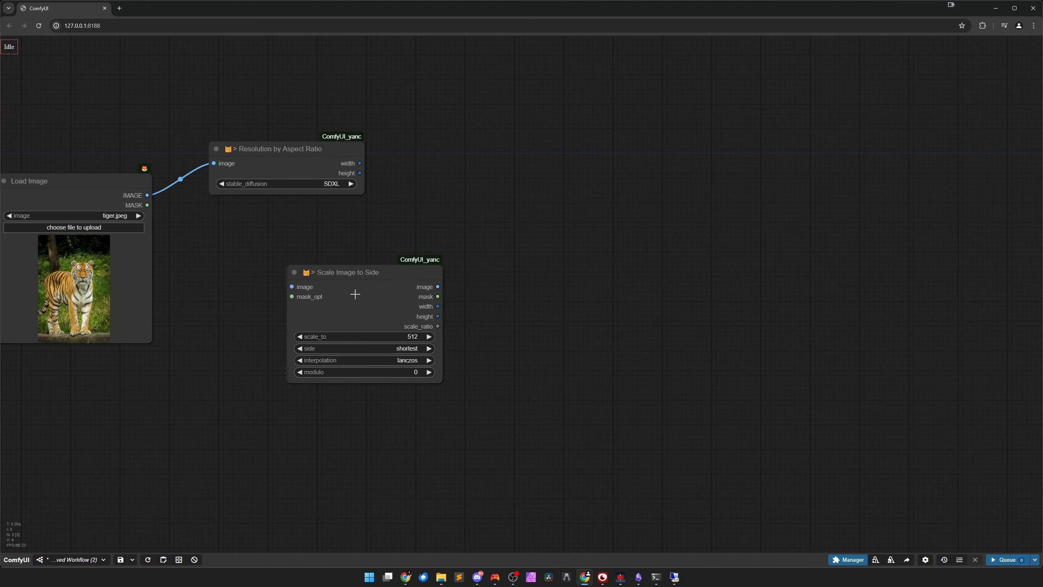
left_click_drag(355, 294, 429, 265)
Convert the Scale Image to Side node's scale_to widget to an input and feed it from the Resolution node's width output.
right_click(429, 259)
mouse_move(449, 421)
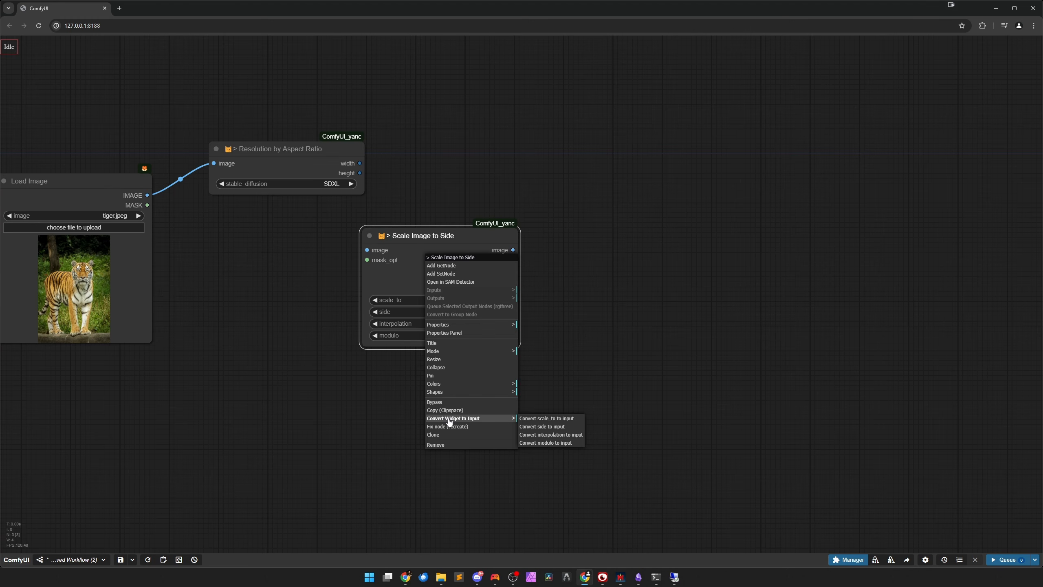
left_click(546, 418)
left_click_drag(412, 282, 437, 253)
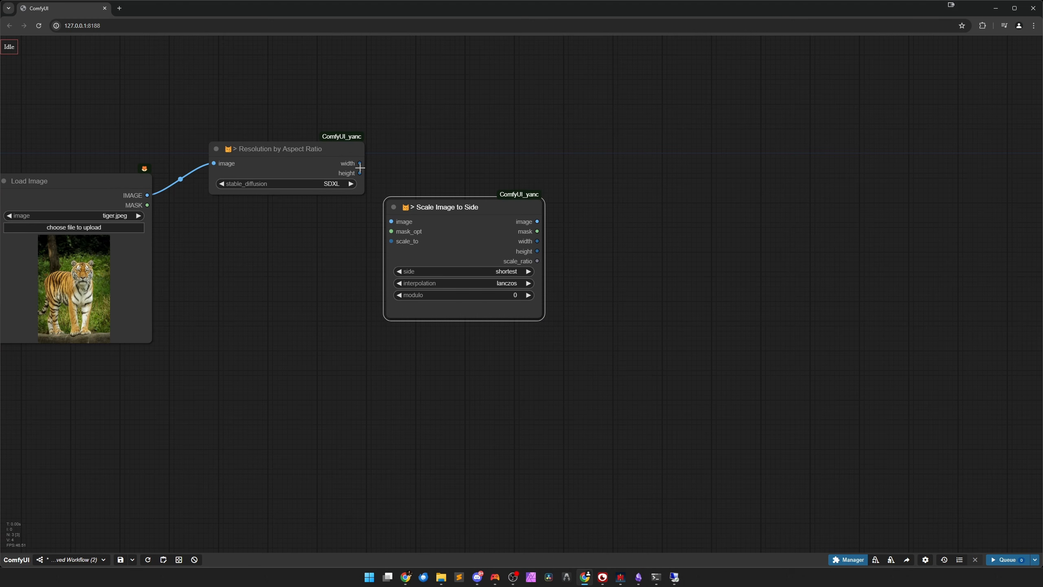
left_click_drag(360, 163, 412, 251)
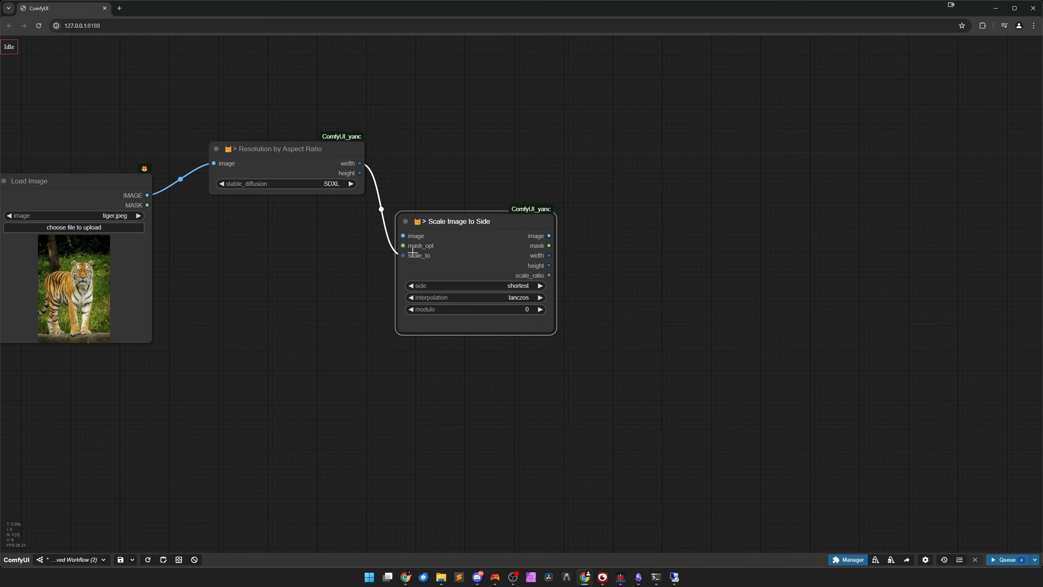
Connect the loaded image to the Scale Image to Side node's image input and tidy the two nodes' positions.
left_click_drag(147, 196, 402, 236)
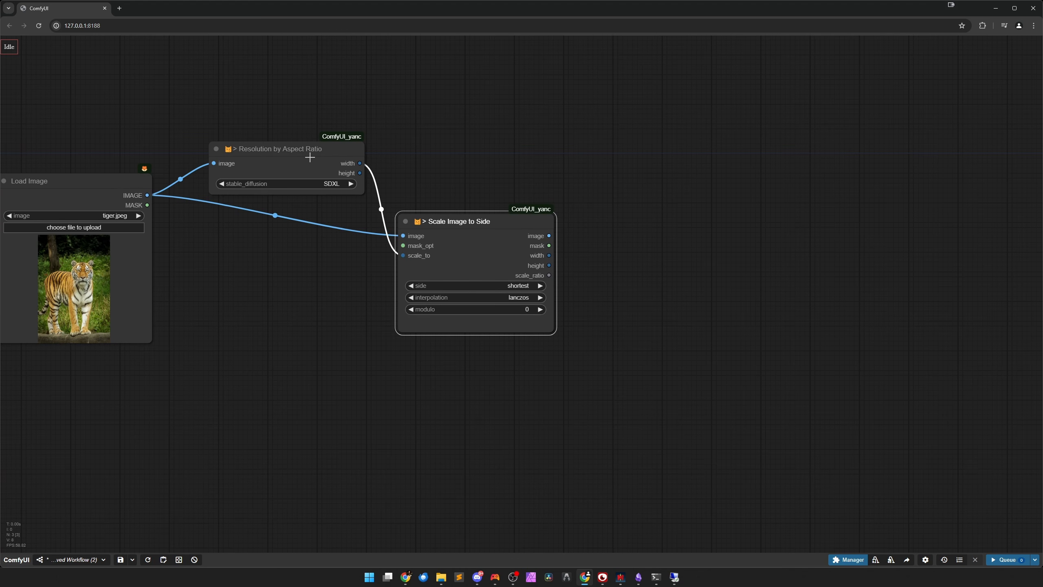
left_click_drag(310, 157, 297, 131)
left_click_drag(455, 240, 438, 205)
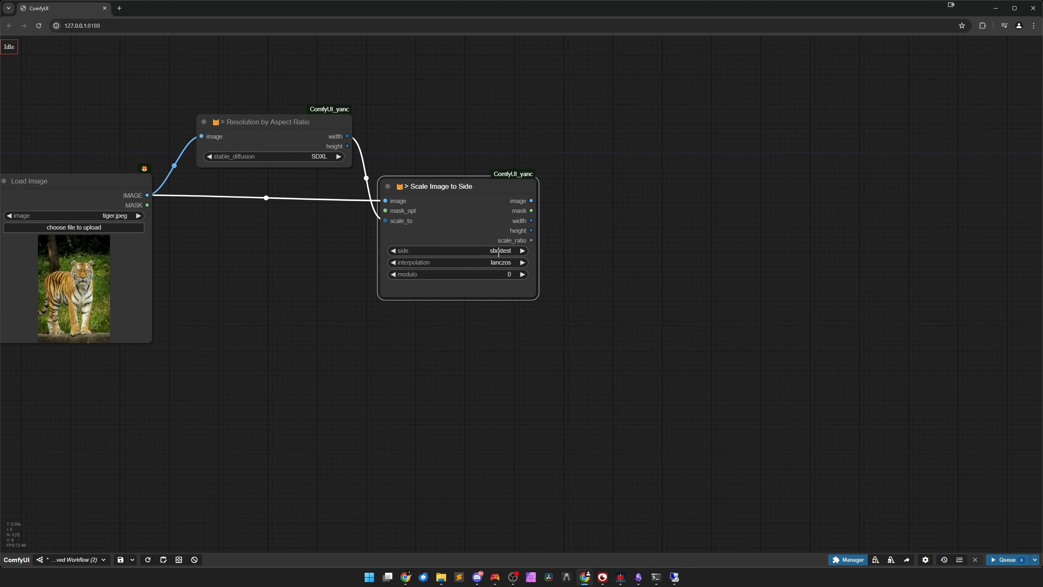
Set the Scale Image to Side node's side option to width and align the node with the Load Image output.
left_click(498, 252)
left_click(506, 272)
left_click_drag(470, 236, 447, 224)
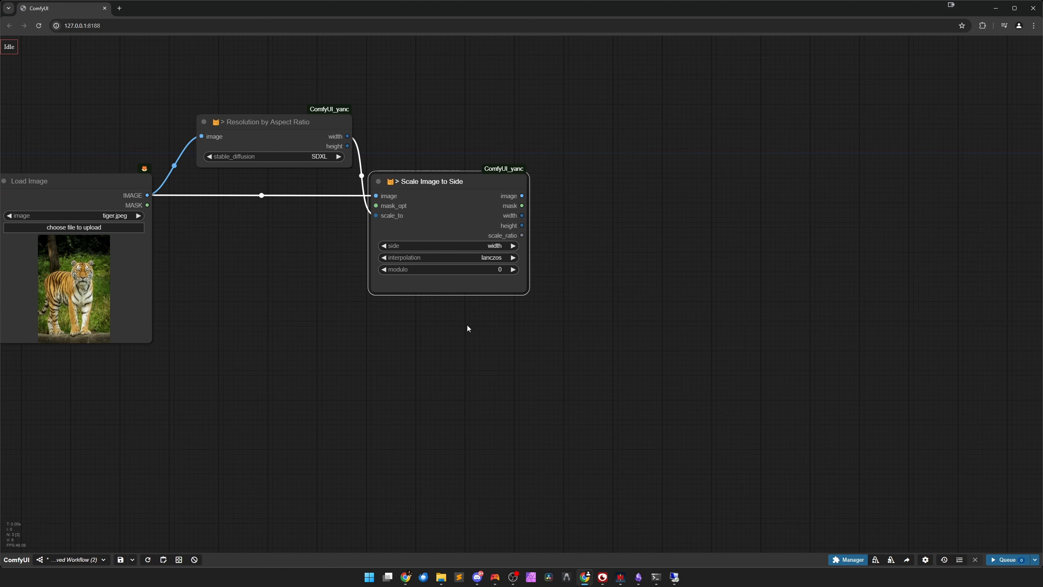
left_click(496, 326)
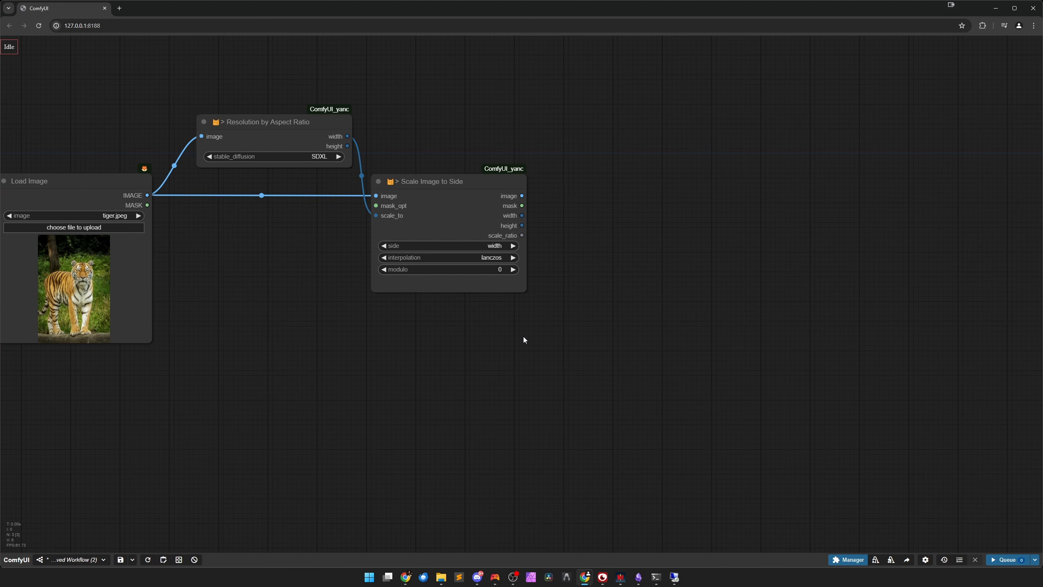
Add a Zoe Depth Map node and place it beside the Scale Image to Side node.
left_click_drag(571, 337, 407, 373)
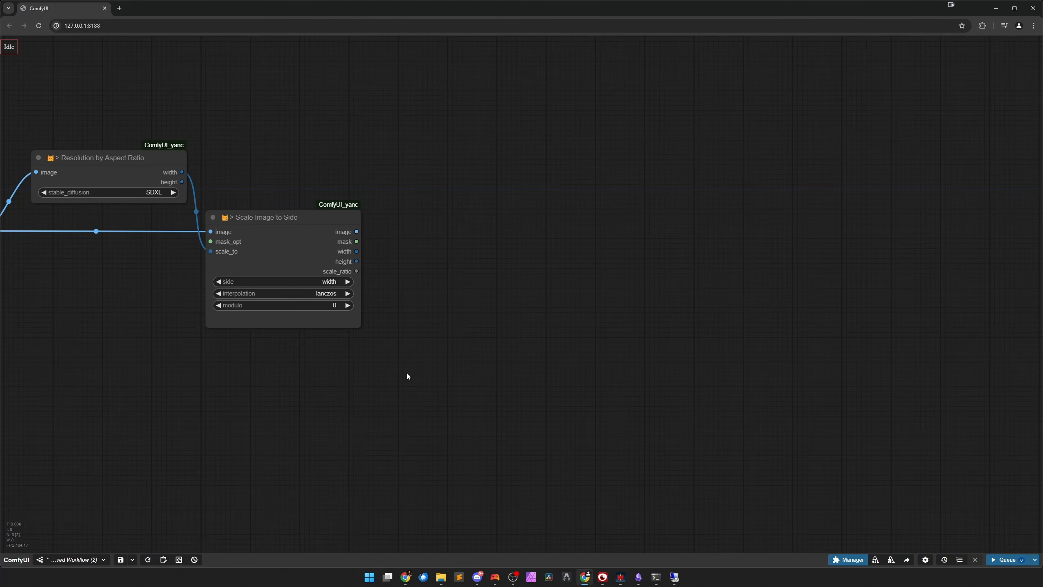
scroll(407, 374, "down", 2)
left_click_drag(441, 343, 442, 328)
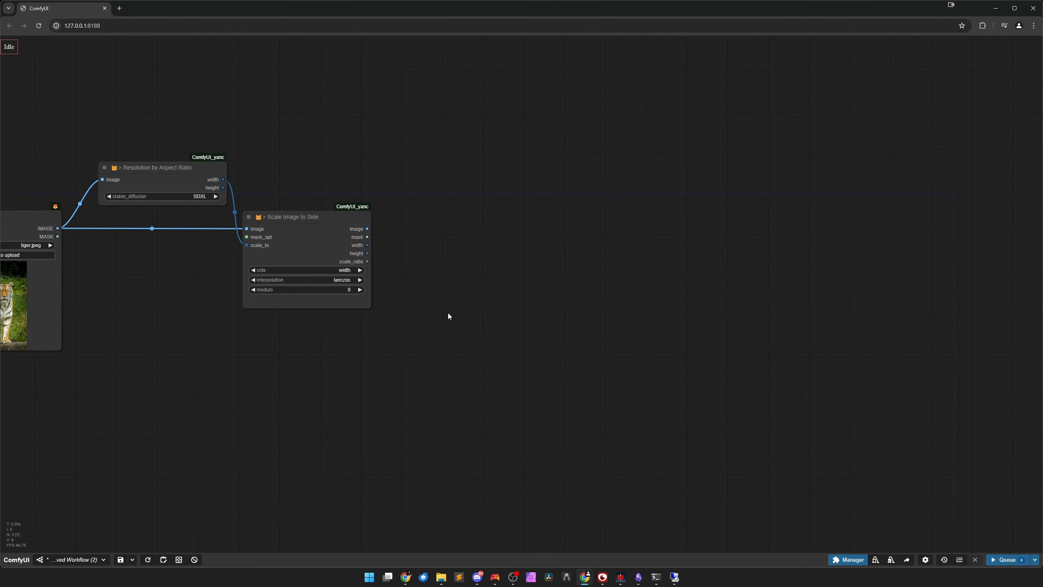
double_click(448, 314)
type("zoe")
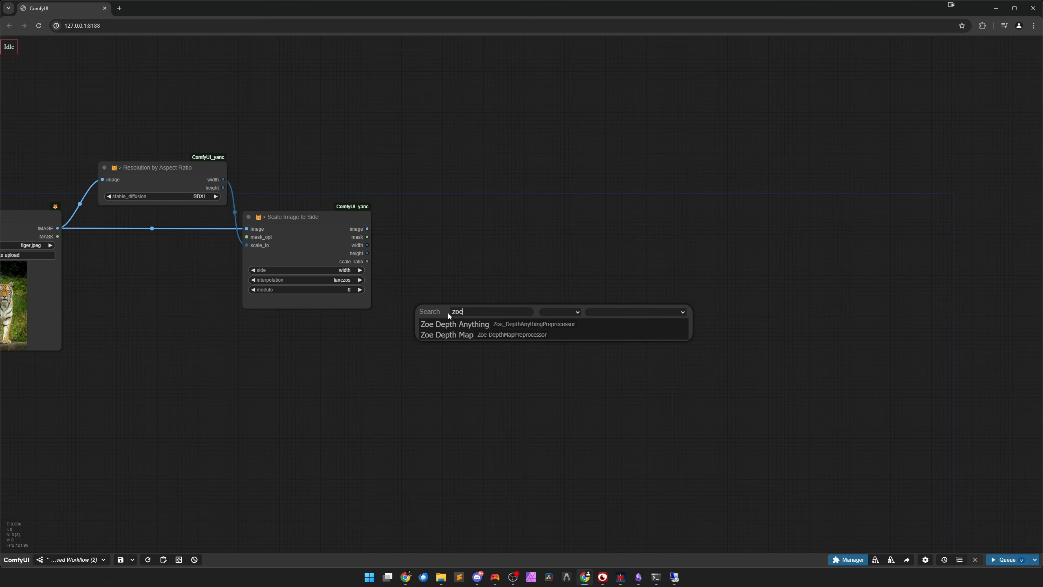
left_click(452, 336)
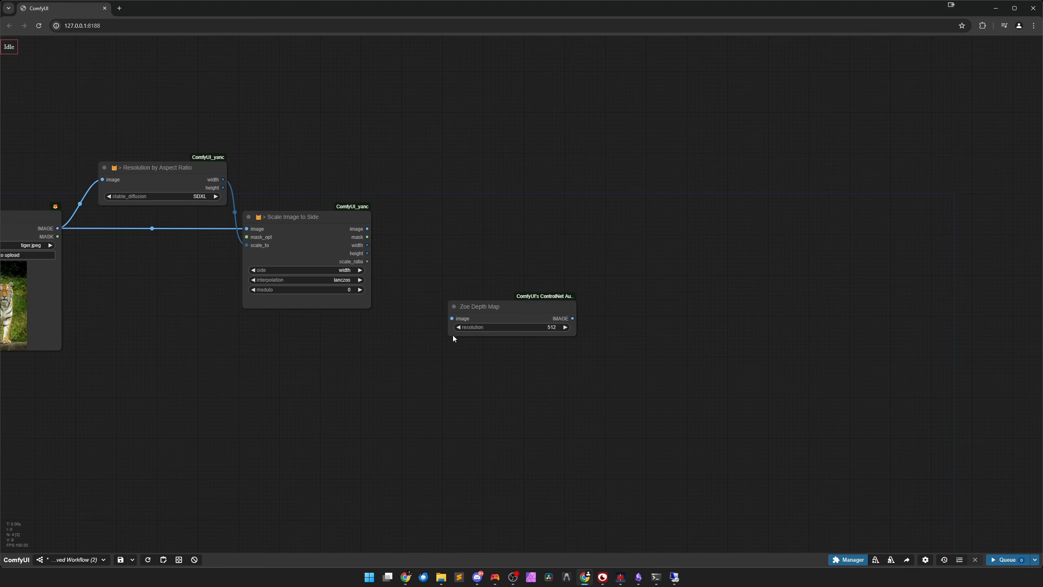
left_click_drag(492, 306, 471, 217)
Connect the scaled image to the Zoe Depth Map node and attach a Preview Image node to its output.
scroll(423, 272, "up", 1)
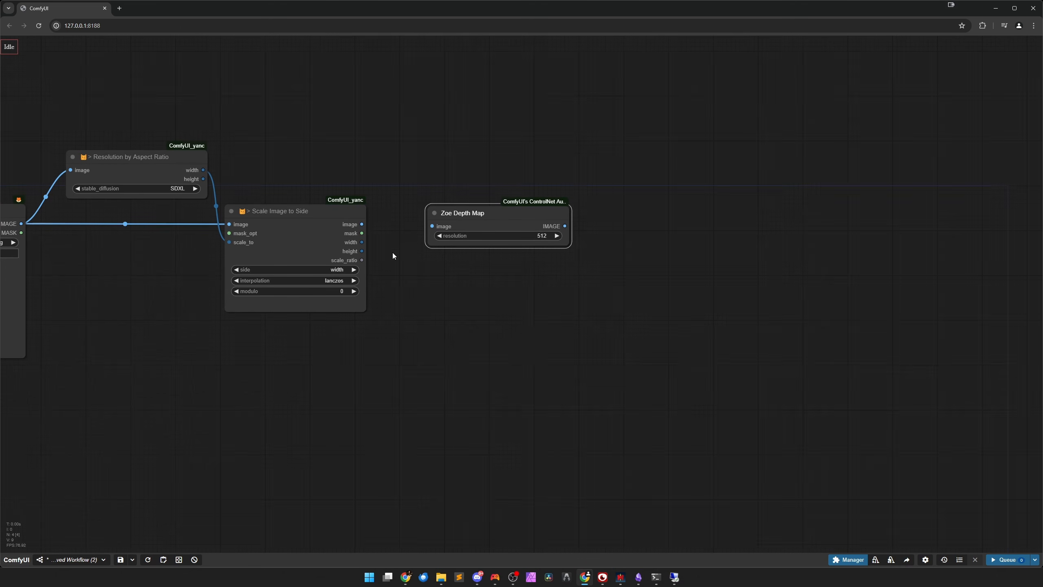
left_click_drag(361, 224, 459, 223)
left_click_drag(541, 224, 456, 90)
left_click(463, 165)
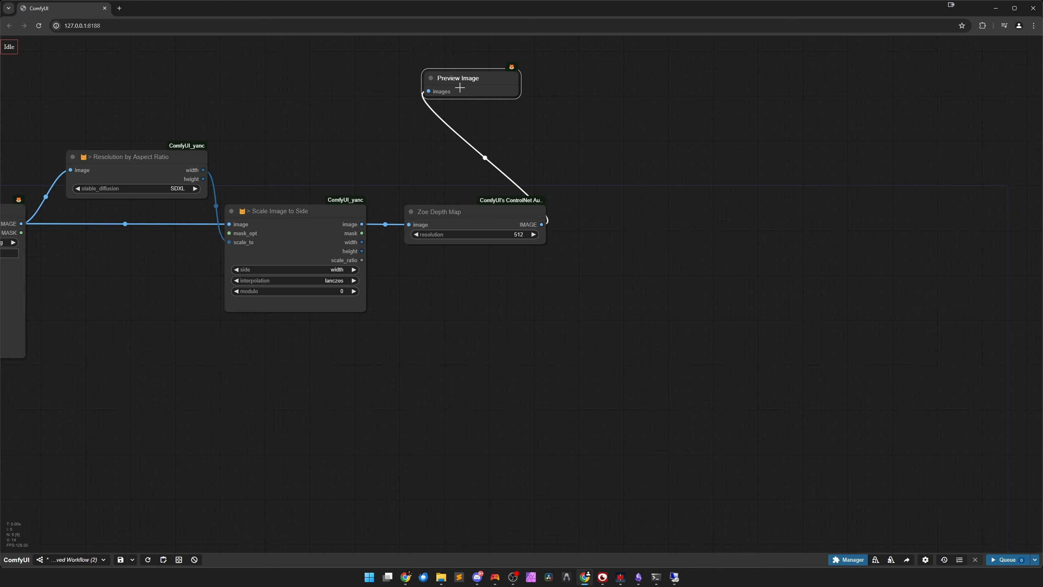
Queue the workflow to generate the depth map and move the Preview Image node slightly higher.
scroll(425, 323, "down", 1)
left_click(436, 358)
key("ctrl+Return")
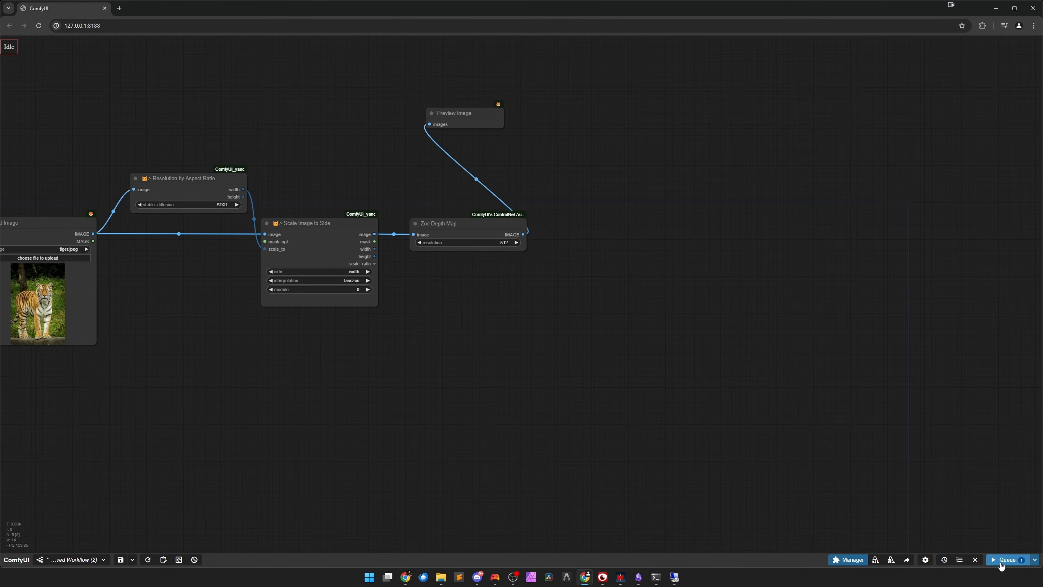
left_click_drag(597, 438, 646, 437)
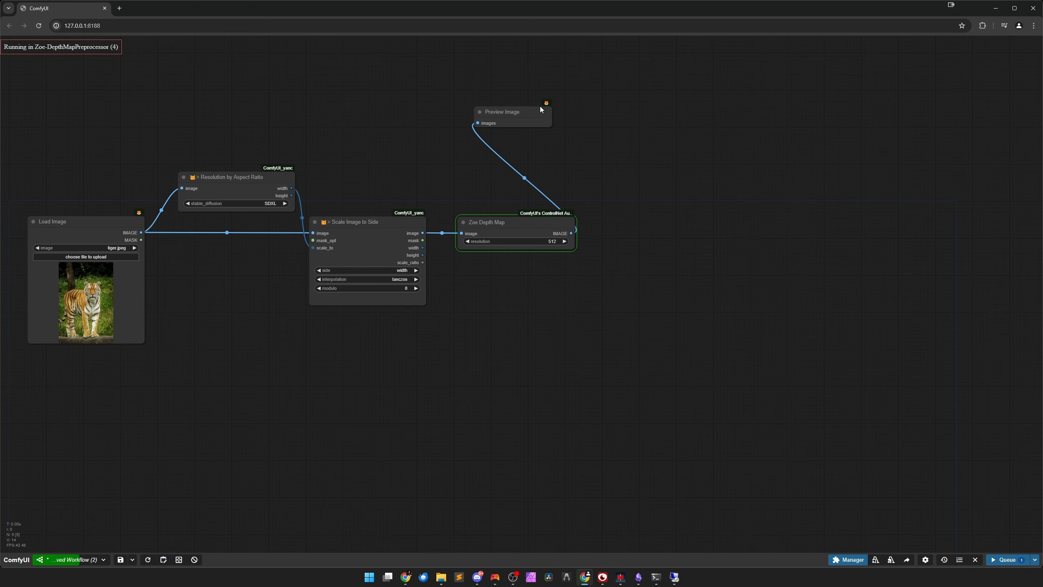
left_click_drag(539, 106, 539, 93)
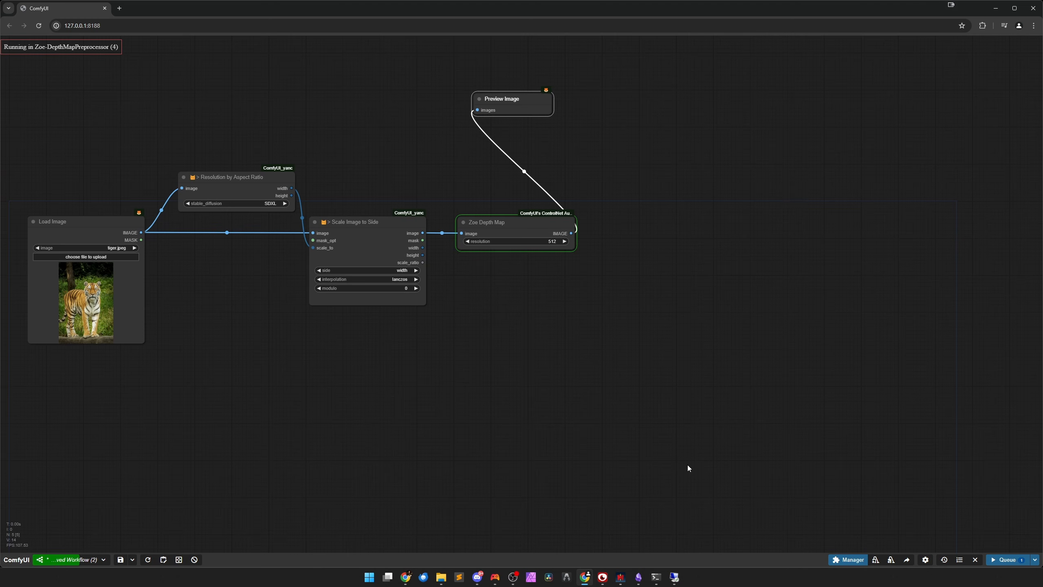
Try the beta menu position set to Top and Disabled, return it to Bottom, and close the settings.
left_click(926, 560)
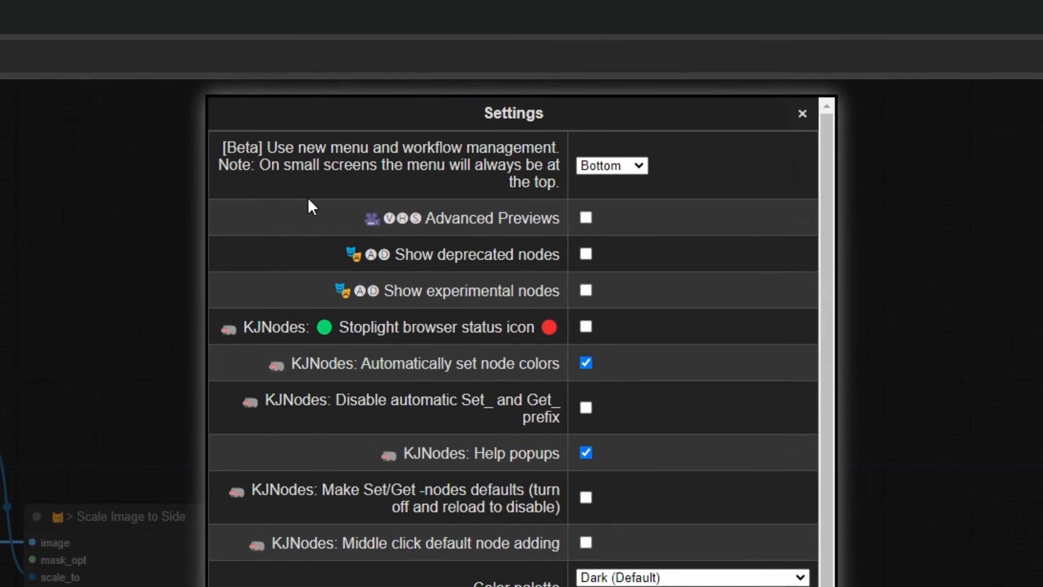
left_click(591, 166)
left_click(561, 88)
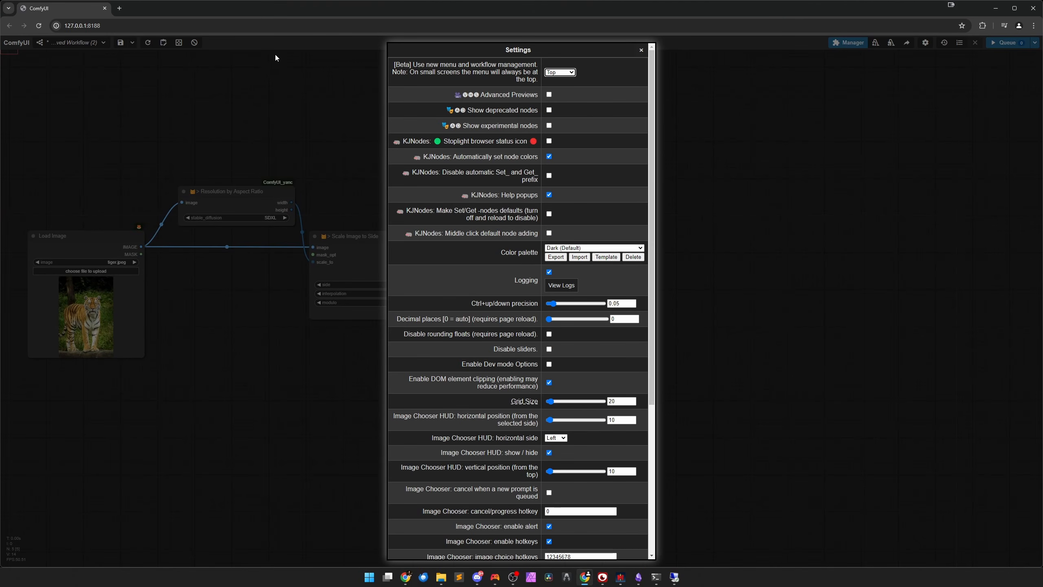
left_click(572, 74)
left_click(626, 87)
left_click(567, 73)
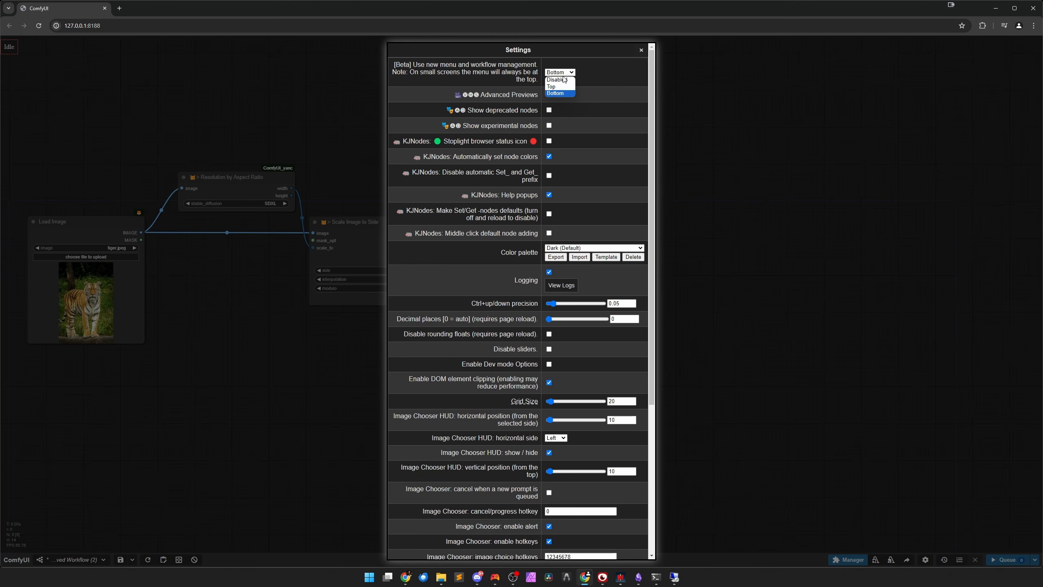
left_click(562, 80)
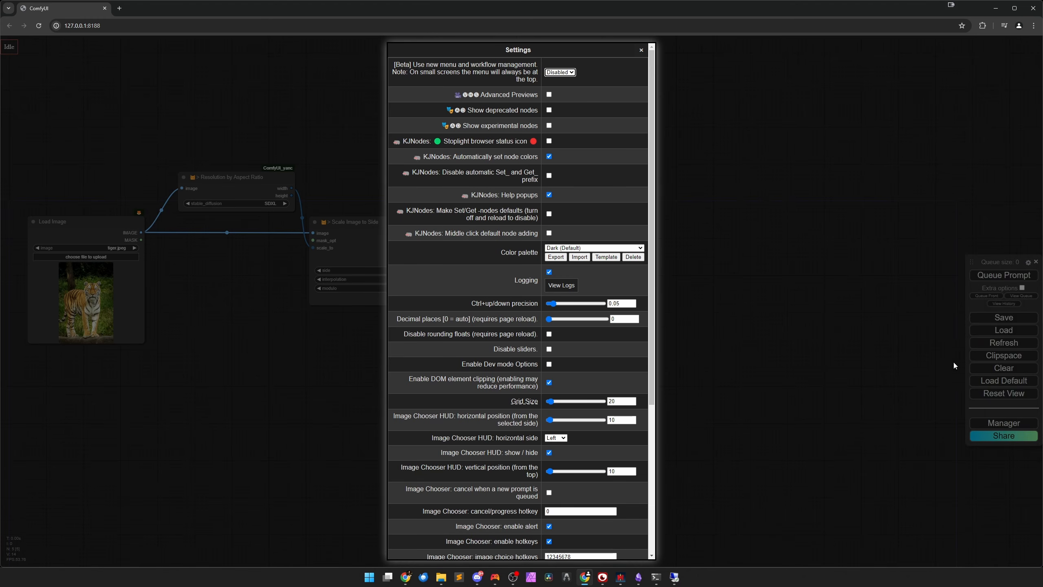
left_click(567, 75)
left_click(557, 96)
left_click(641, 50)
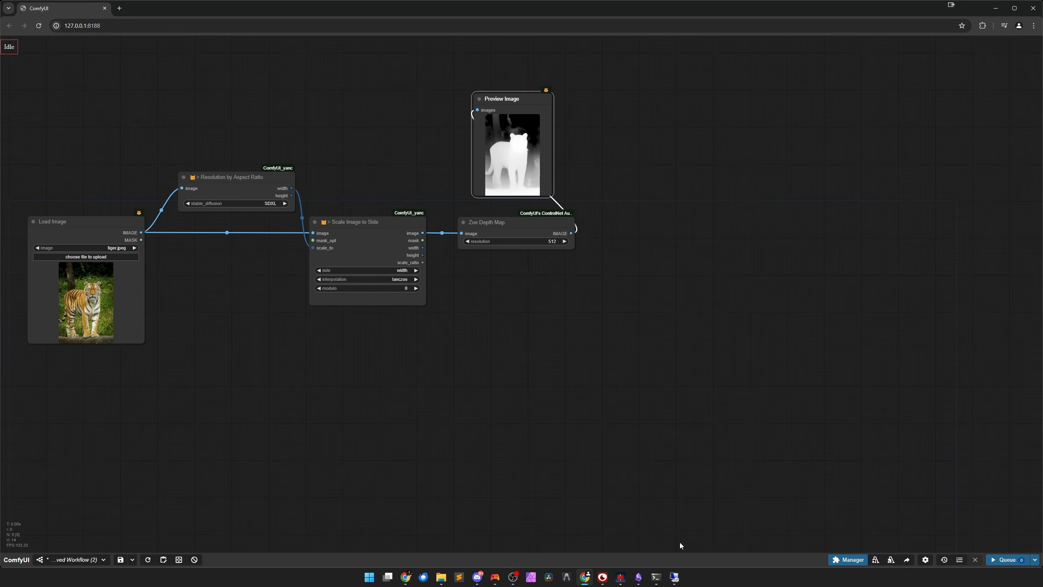
Add an Image Remove Background node from ComfyUI Essentials and place it beneath the Zoe Depth Map node.
left_click_drag(513, 181, 519, 191)
left_click_drag(505, 315, 501, 284)
scroll(500, 287, "up", 1)
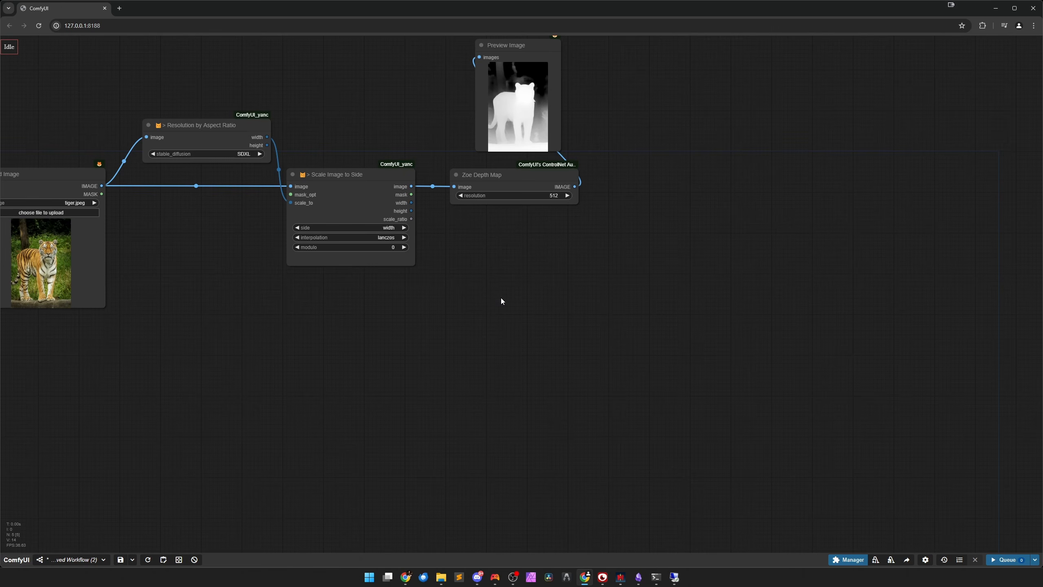
double_click(493, 284)
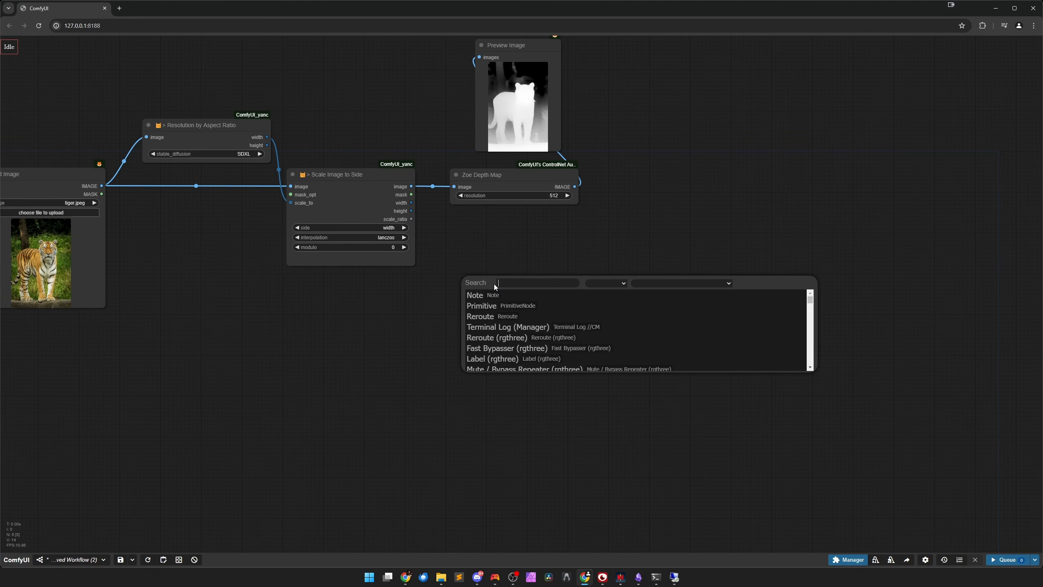
type("remove")
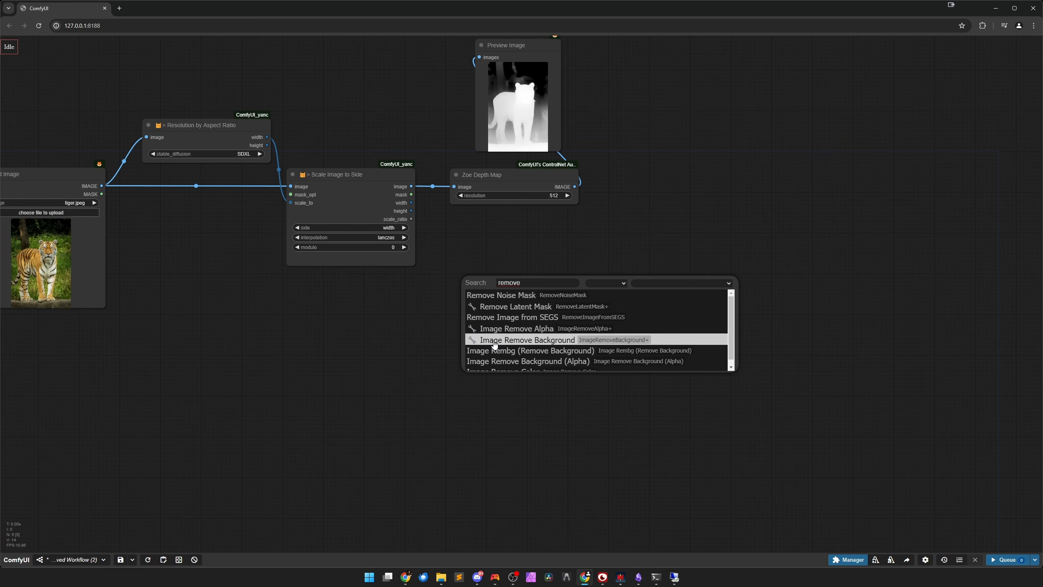
left_click(564, 340)
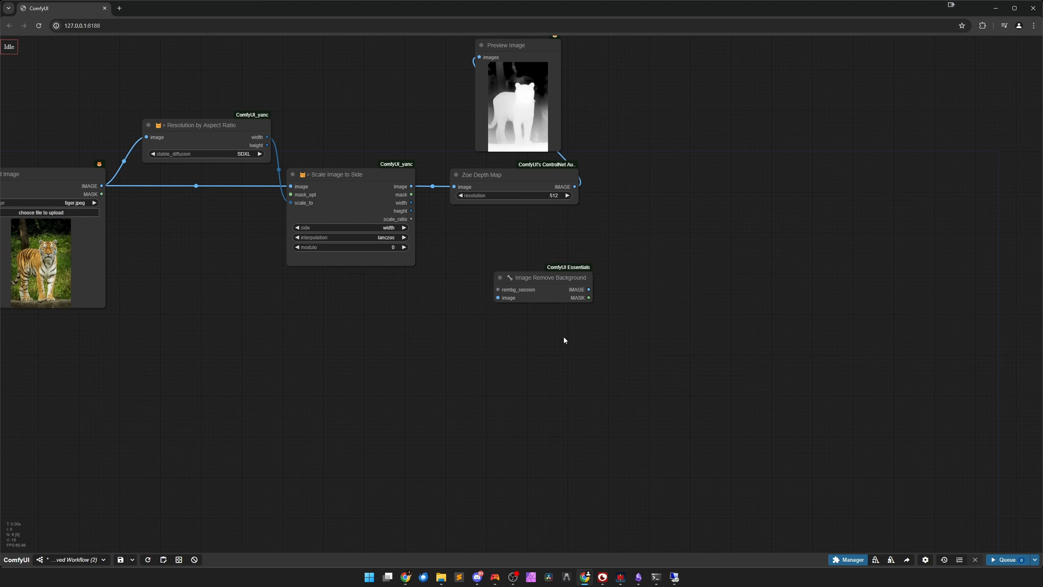
left_click_drag(538, 292, 540, 272)
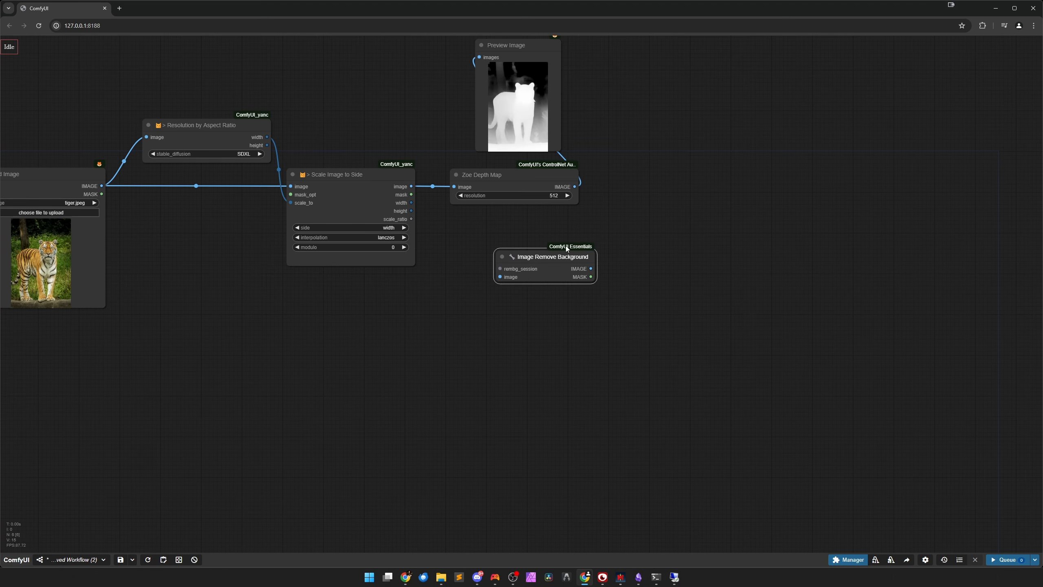
Rearrange the nodes so Image Remove Background sits beside Scale Image to Side, with Zoe Depth Map and its Preview Image stacked below.
scroll(566, 247, "down", 2)
left_click_drag(539, 334, 534, 379)
left_click_drag(543, 308, 519, 317)
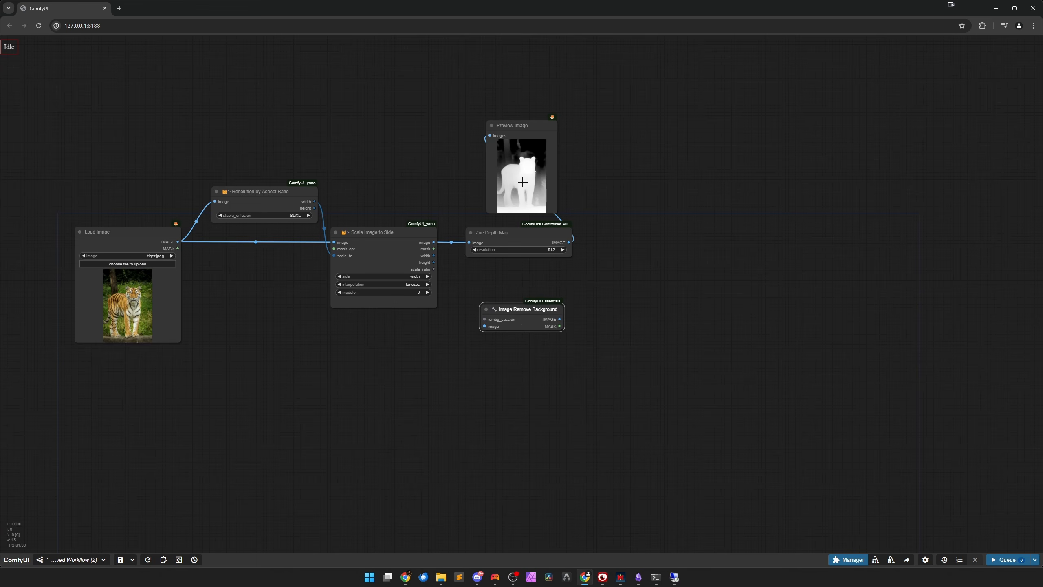
left_click_drag(522, 182, 627, 322)
left_click_drag(516, 234, 510, 348)
left_click_drag(514, 307, 499, 229)
left_click_drag(506, 357, 503, 291)
left_click_drag(622, 299, 500, 352)
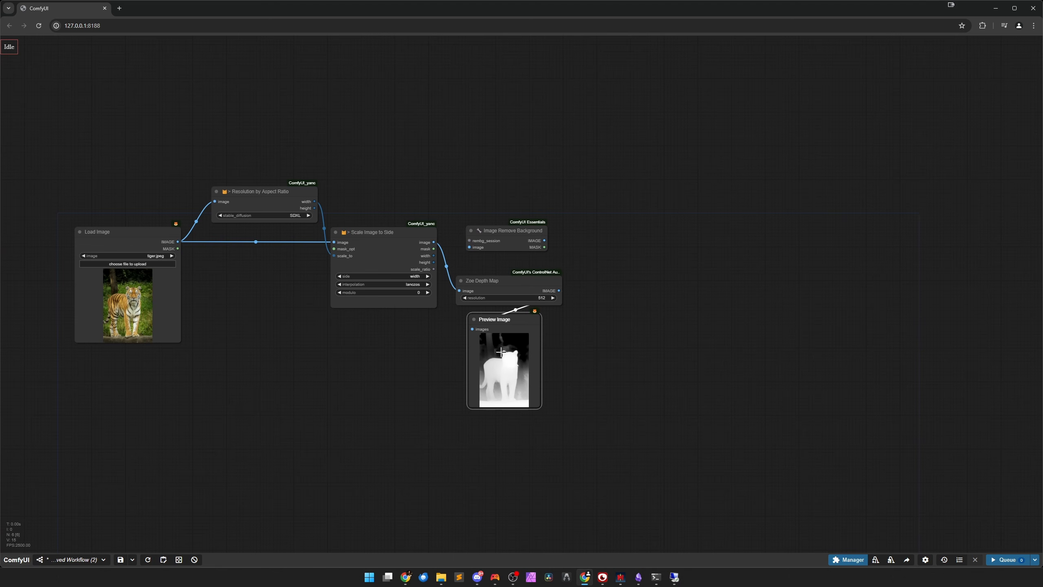
Add a RemBG Session node connected to the Image Remove Background node's rembg_session input and place it above Scale Image to Side.
scroll(519, 277, "up", 3)
left_click(493, 222)
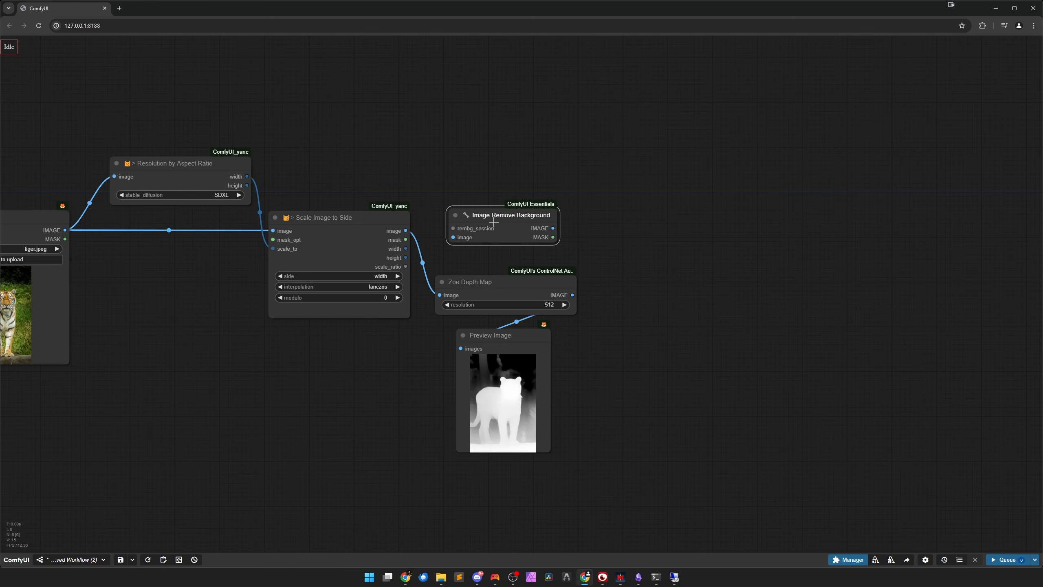
left_click_drag(453, 229, 381, 138)
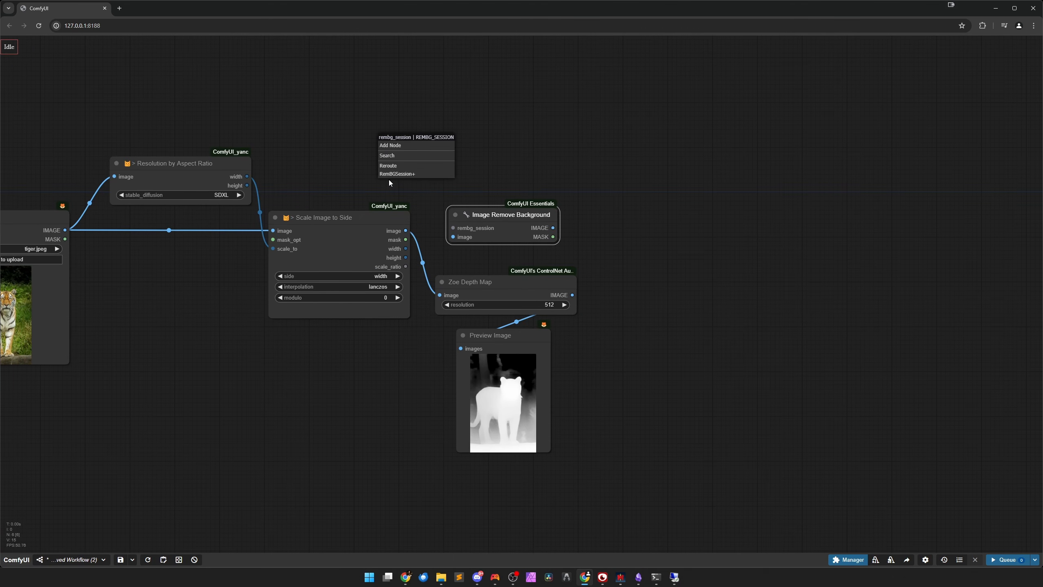
left_click(395, 174)
left_click_drag(467, 144, 353, 147)
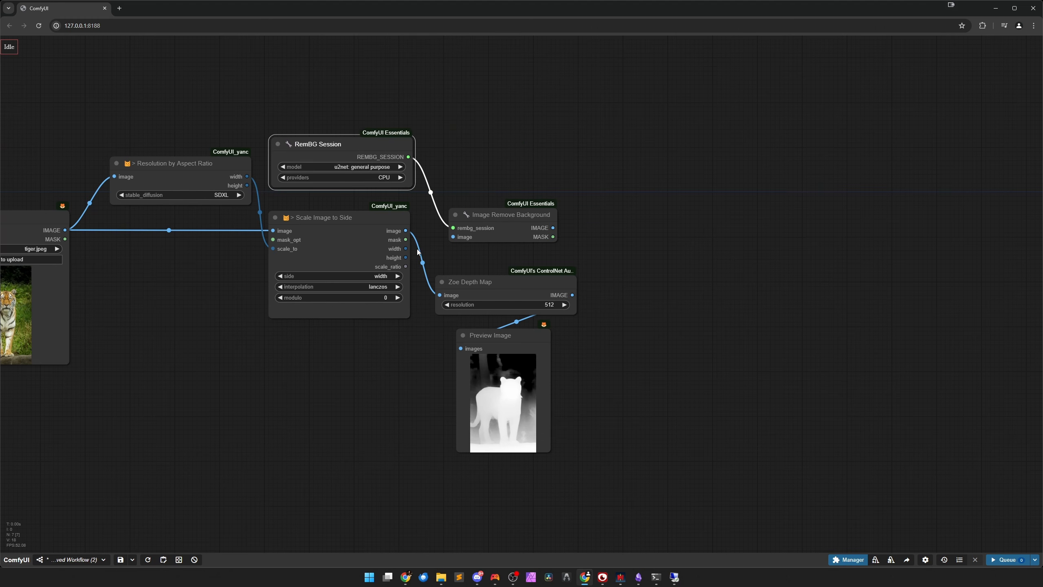
Connect the scaled image to Image Remove Background and queue the workflow with a Preview Image node on its image output.
left_click_drag(406, 231, 445, 72)
left_click(456, 147)
key("ctrl+Return")
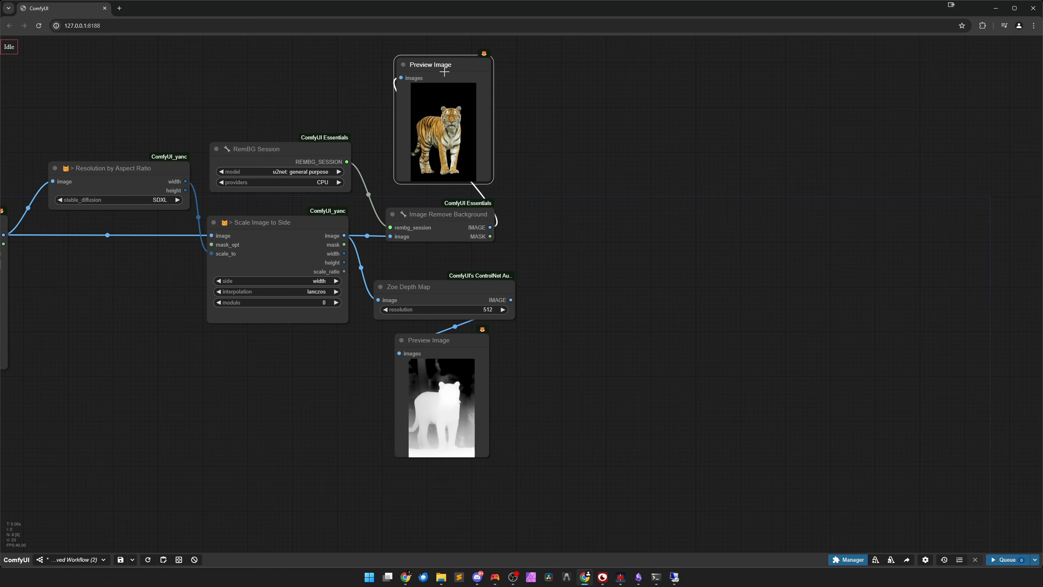
Add a Mask Preview node connected to the MASK output of the Image Remove Background node.
left_click_drag(489, 237, 572, 159)
left_click(579, 173)
type("preivew")
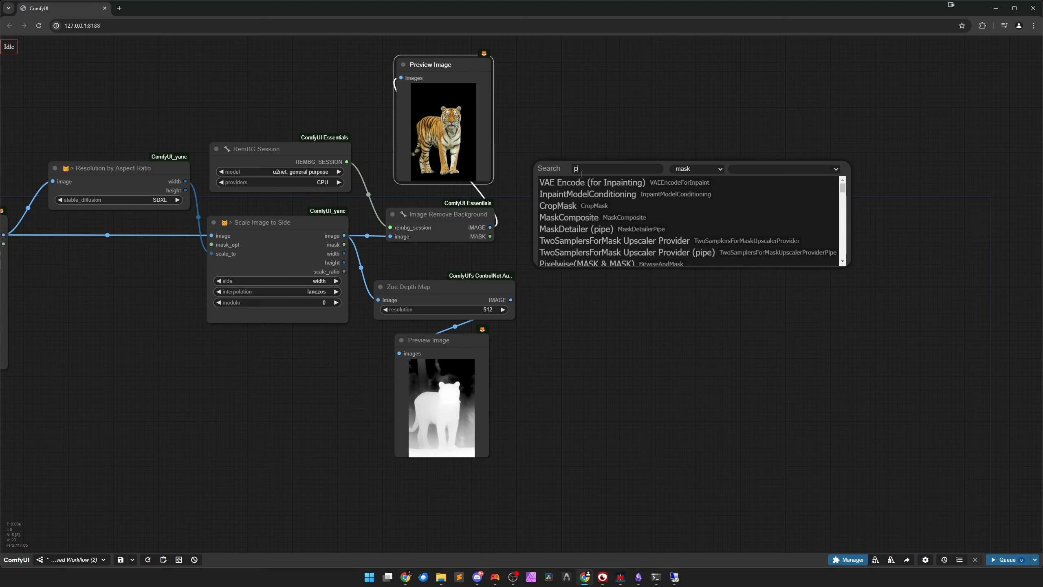
key("BackSpace")
key("BackSpace")
key("BackSpace")
key("BackSpace")
type("voiew")
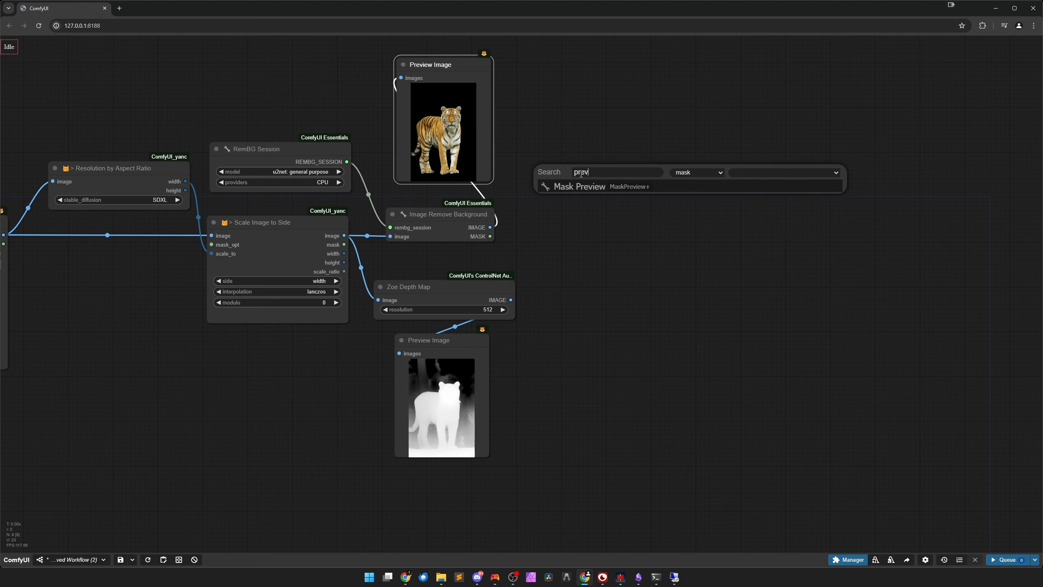
key("BackSpace")
key("BackSpace")
key("BackSpace")
key("BackSpace")
type("iew")
left_click(581, 178)
Delete the Preview Image node attached to Image Remove Background and queue the workflow to preview the mask.
left_click(455, 77)
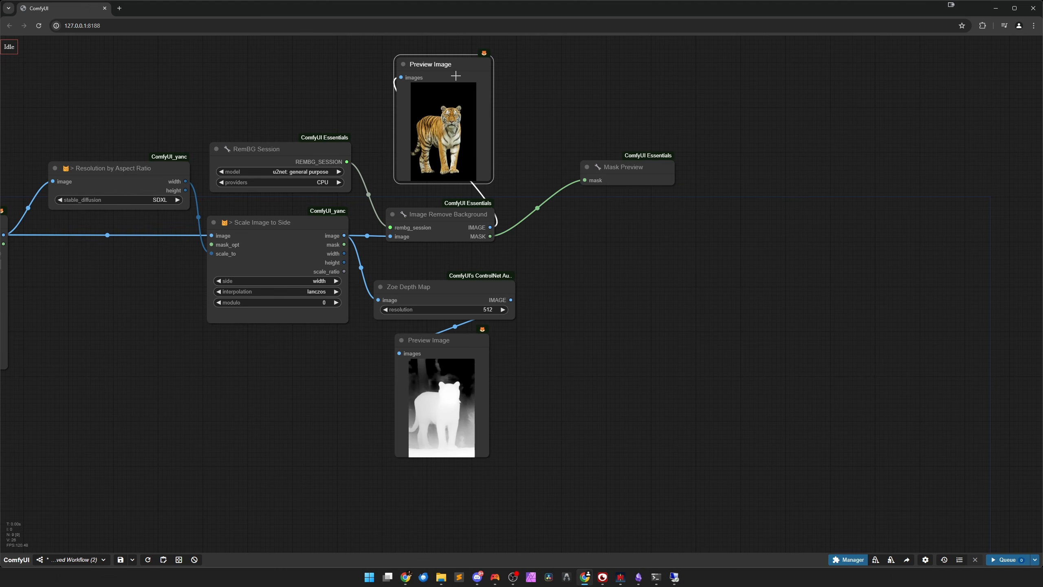
key("Delete")
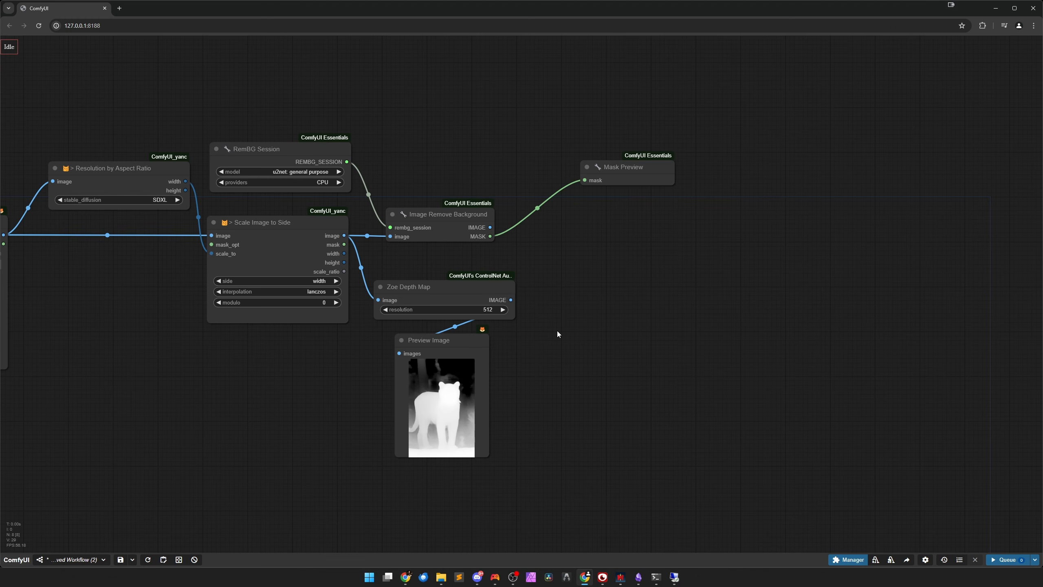
key("ctrl+Return")
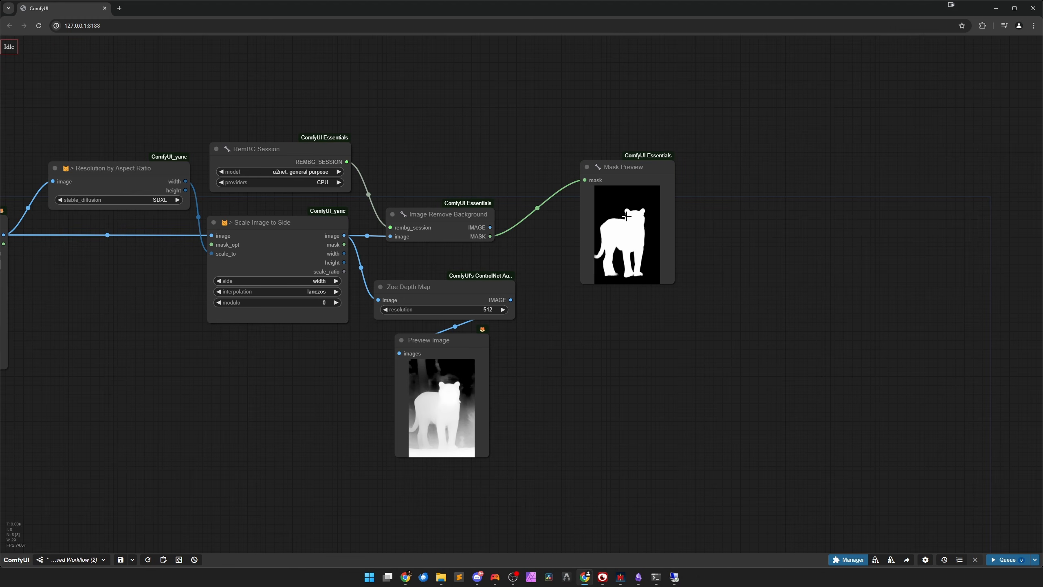
Delete the Mask Preview node and move Image Remove Background slightly farther from the Scale Image to Side node.
left_click_drag(625, 175, 618, 161)
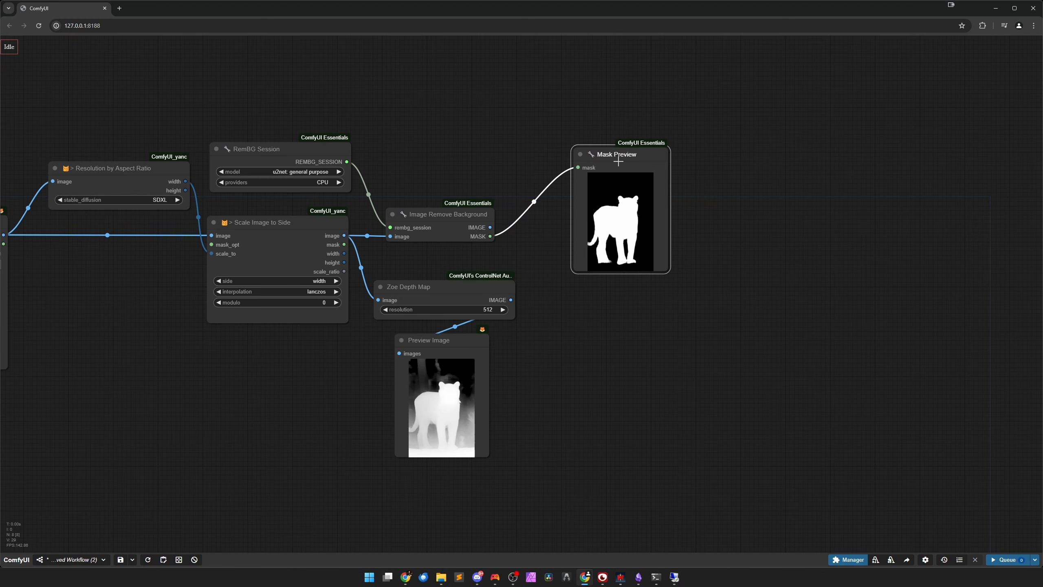
key("Delete")
left_click_drag(438, 225, 456, 226)
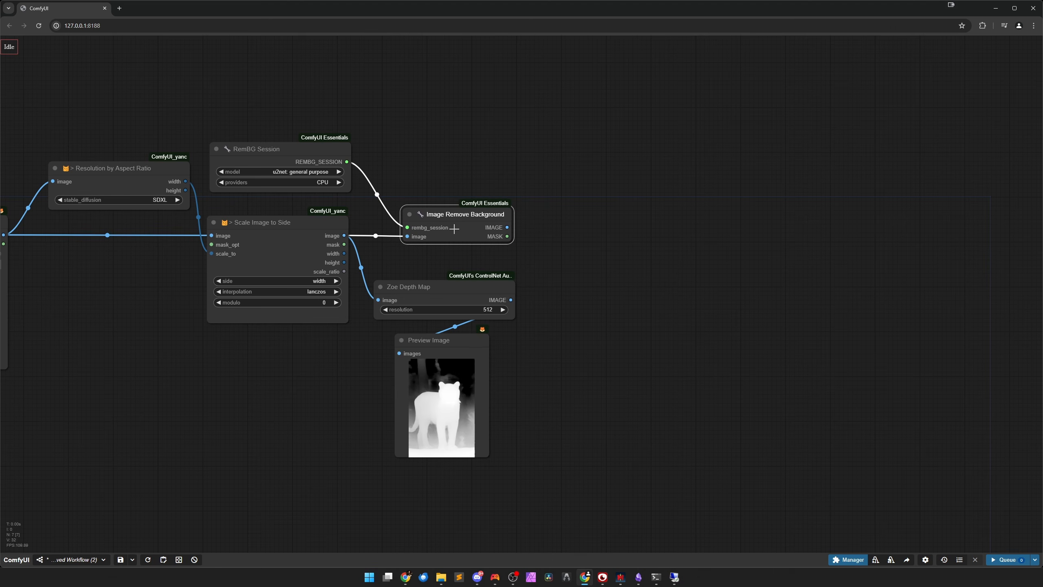
Add a Load Checkpoint node in the empty area below the existing image-processing nodes.
scroll(534, 369, "down", 3)
left_click_drag(567, 415, 579, 347)
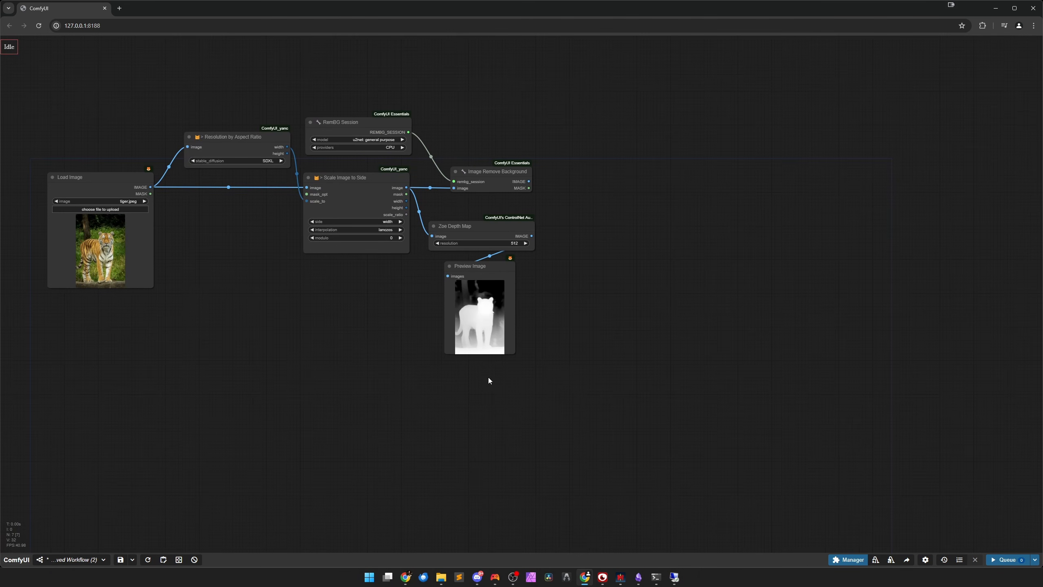
left_click_drag(448, 397, 471, 314)
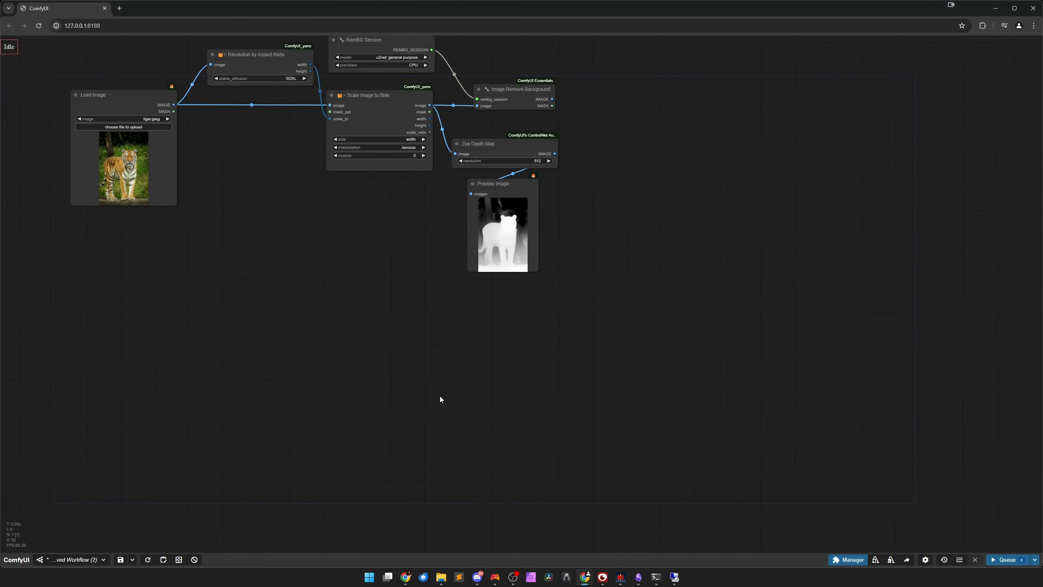
left_click_drag(440, 399, 419, 311)
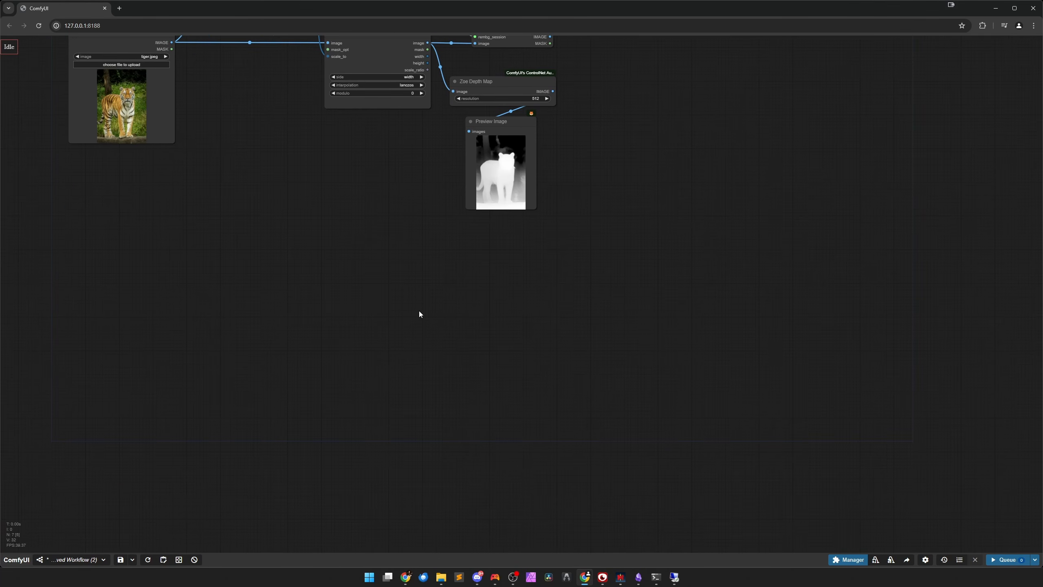
double_click(308, 300)
type("load check")
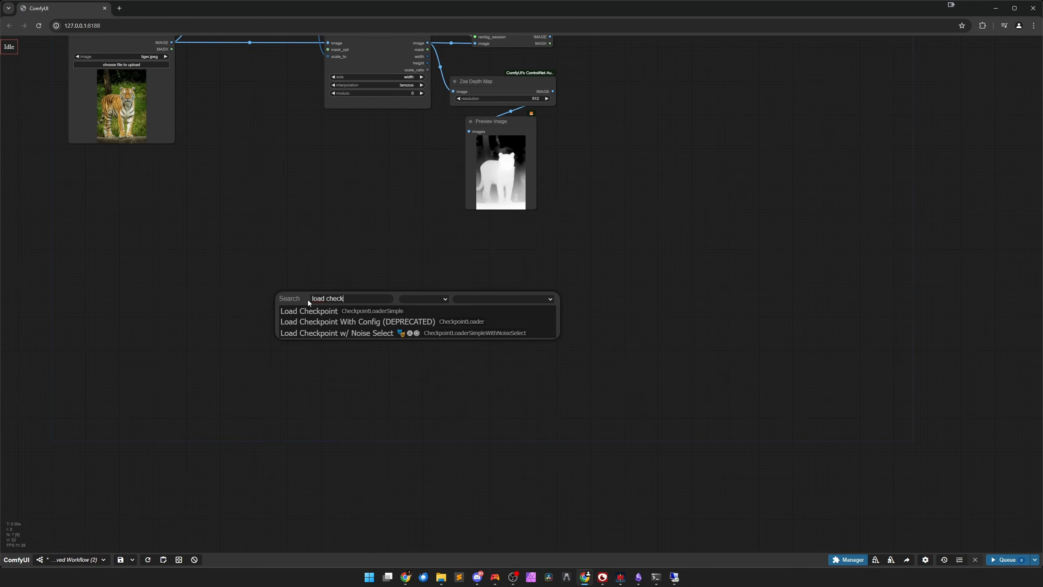
key("Return")
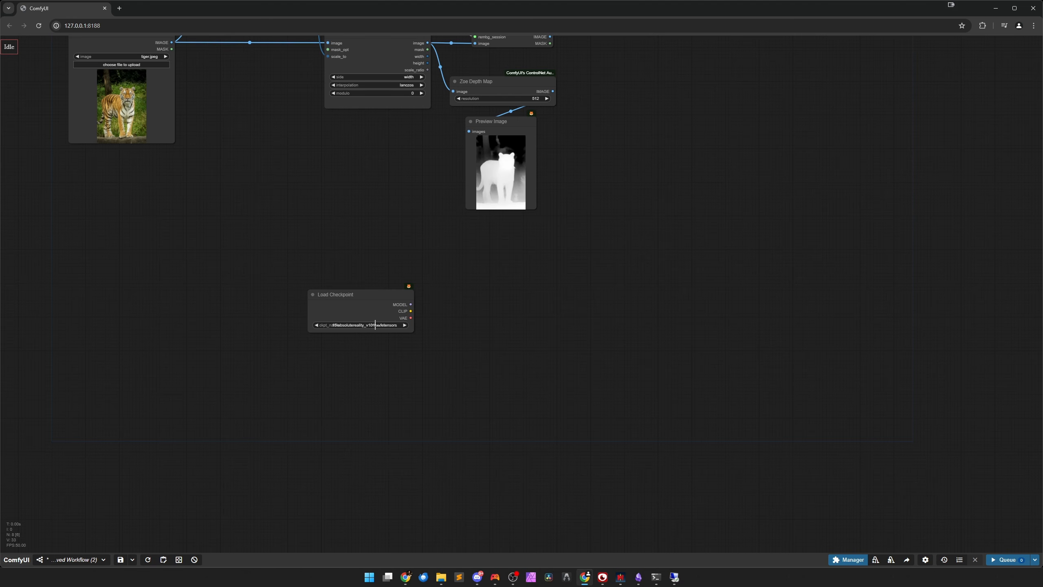
Set the checkpoint to SDXL\ProteusV0.3.safetensors and place the Load Checkpoint node below the Load Image node.
left_click(372, 325)
left_click(400, 381)
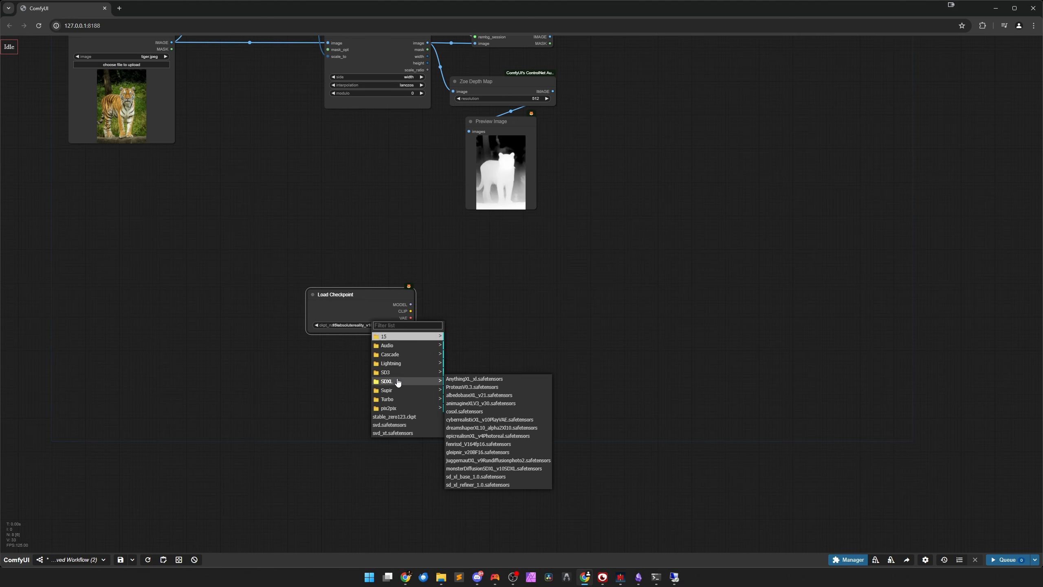
left_click(472, 393)
left_click_drag(369, 302, 102, 281)
left_click_drag(300, 332, 475, 334)
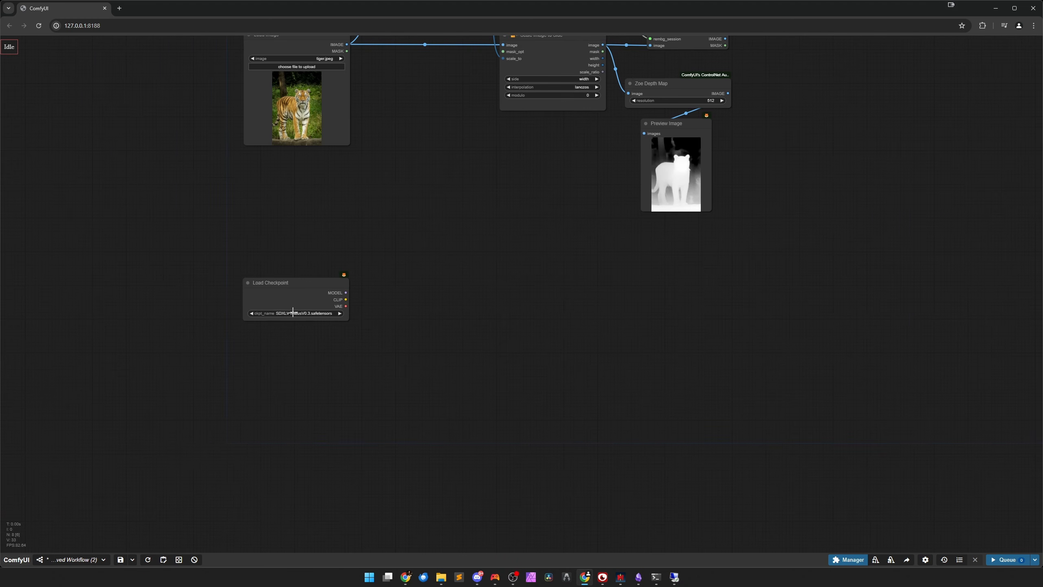
Add two CLIP Text Encode (Prompt) nodes connected to the checkpoint's CLIP output and stack them one above the other.
scroll(390, 314, "up", 3)
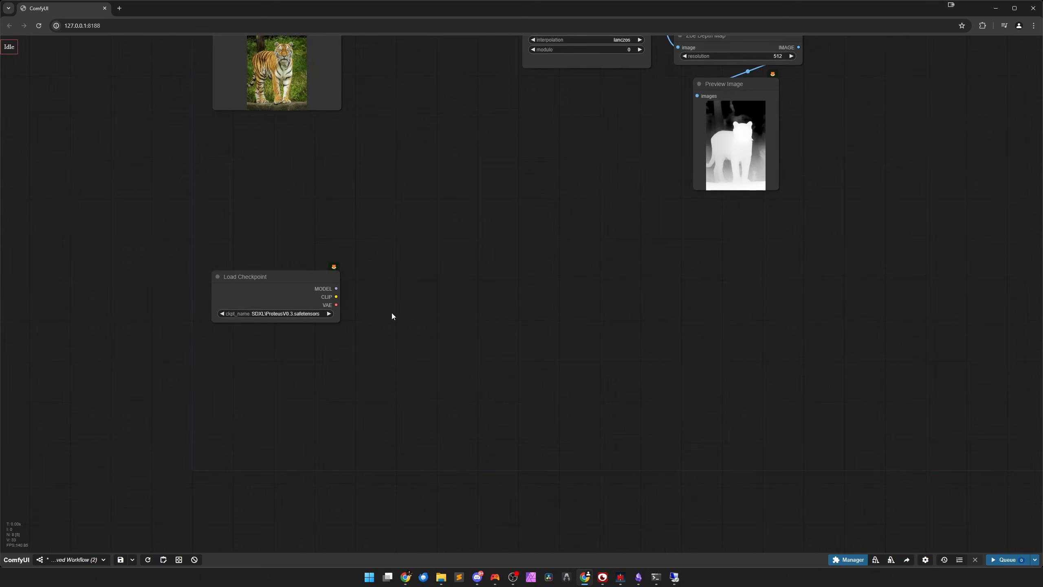
left_click_drag(332, 293, 415, 212)
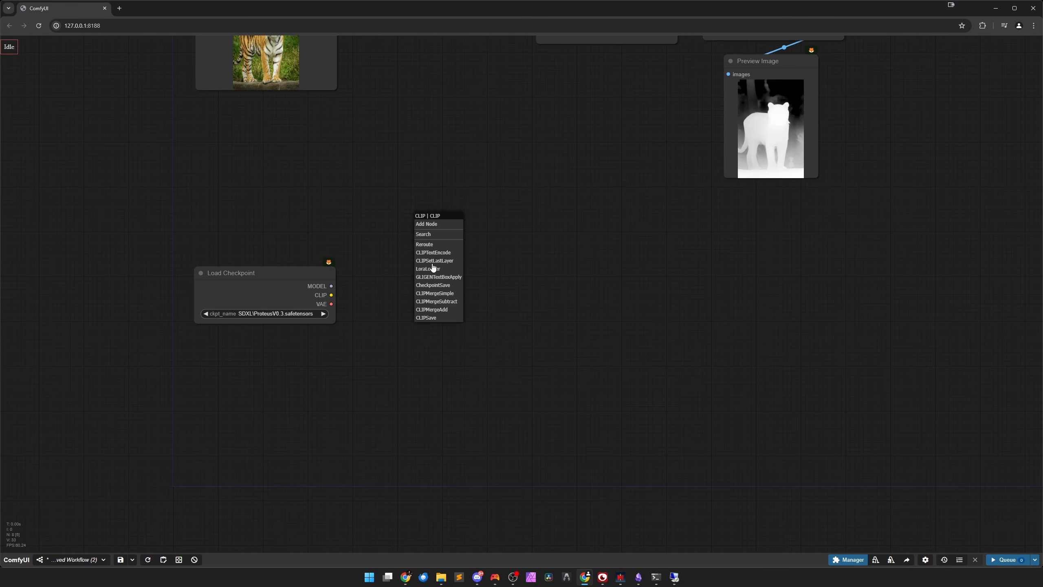
left_click(438, 253)
left_click_drag(498, 225, 506, 180)
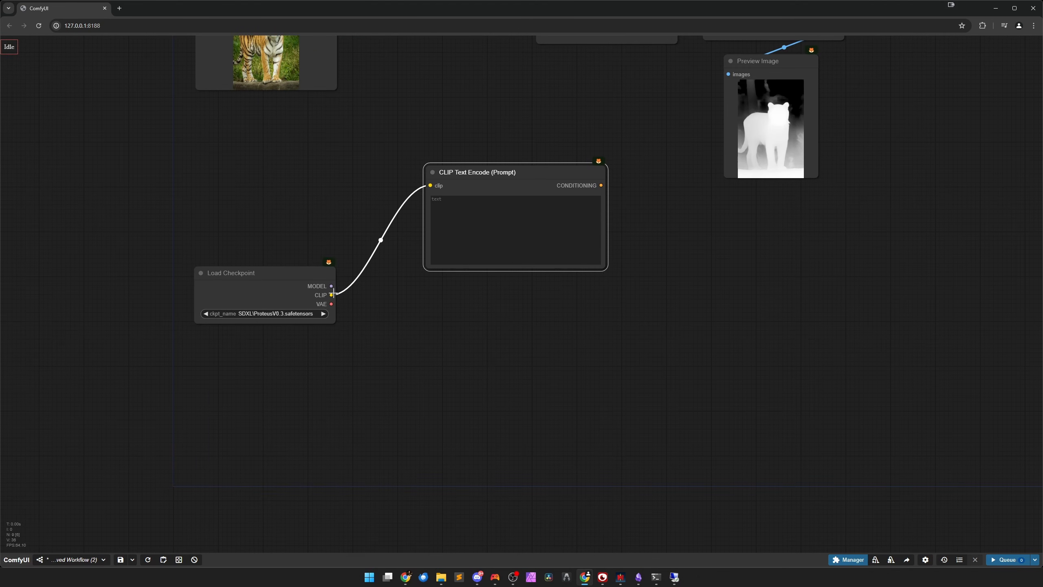
left_click_drag(332, 294, 423, 304)
left_click(447, 348)
left_click_drag(526, 305, 530, 295)
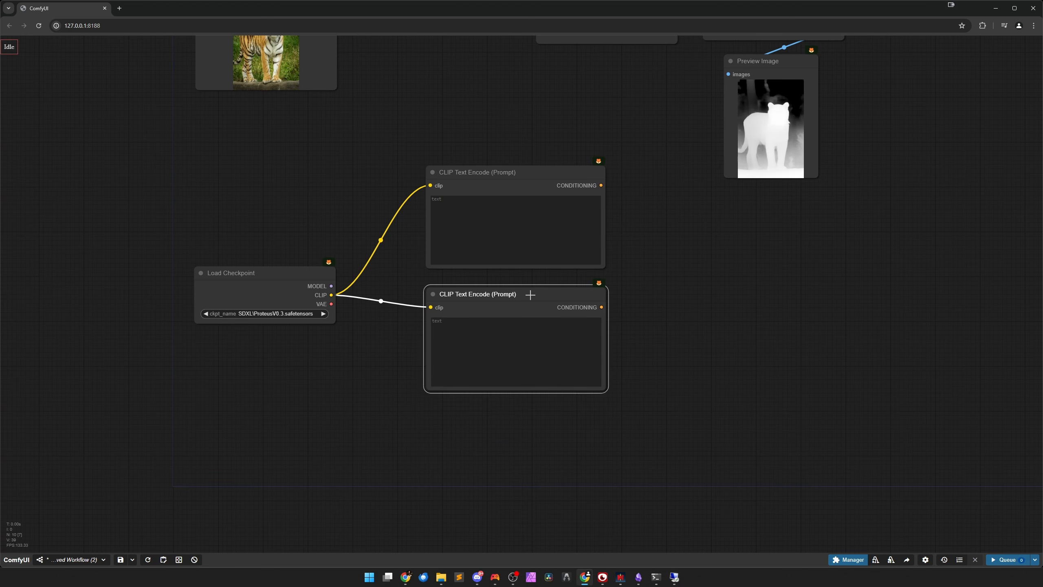
Enter "a tiger made of" and, on a separate line, "high detail, intricate, sharp focus, 4k" in the upper prompt node.
left_click(510, 230)
type("a tig")
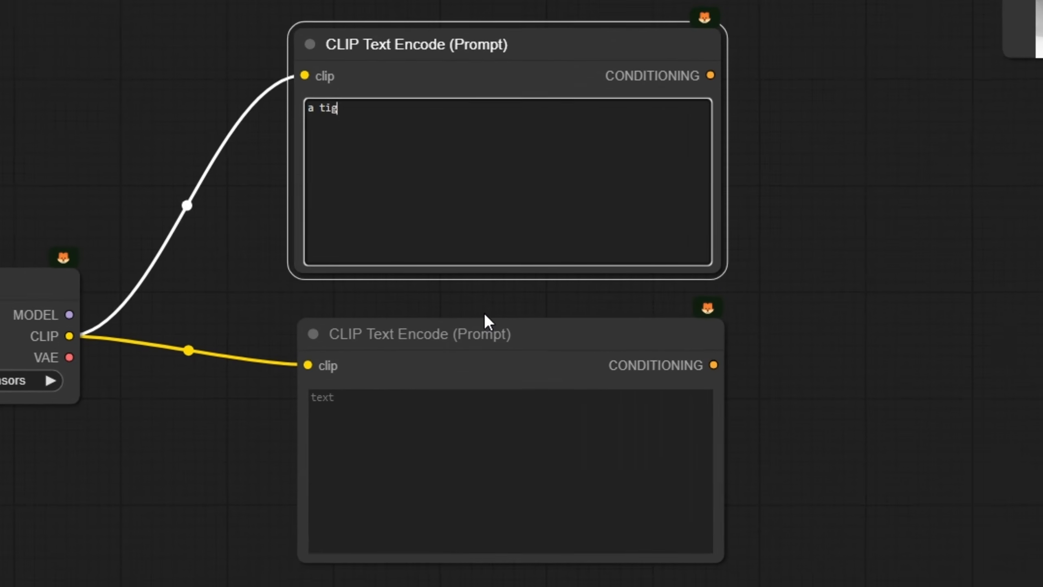
type("er made of  ")
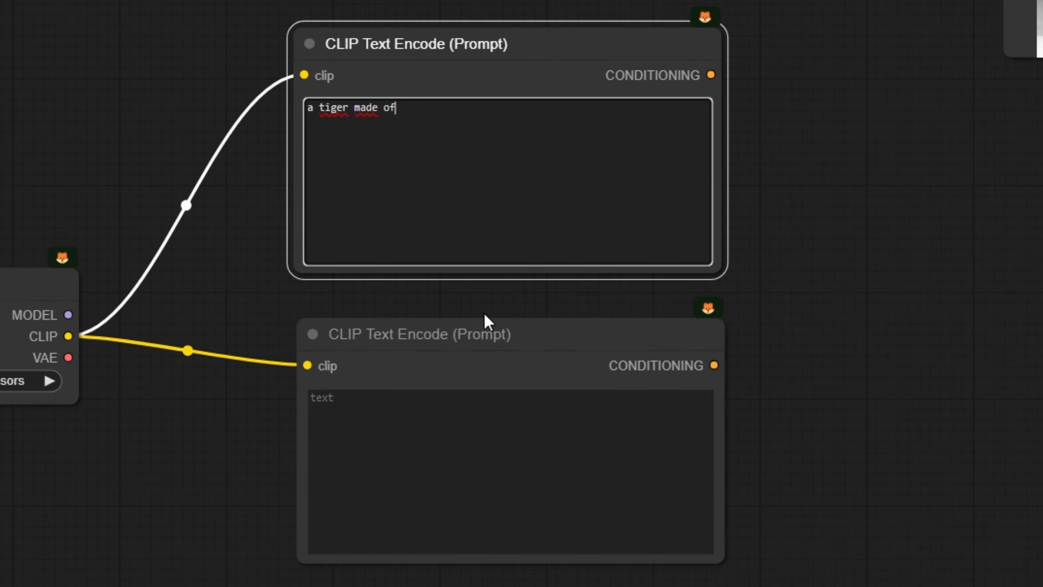
type("high detail, intraice,")
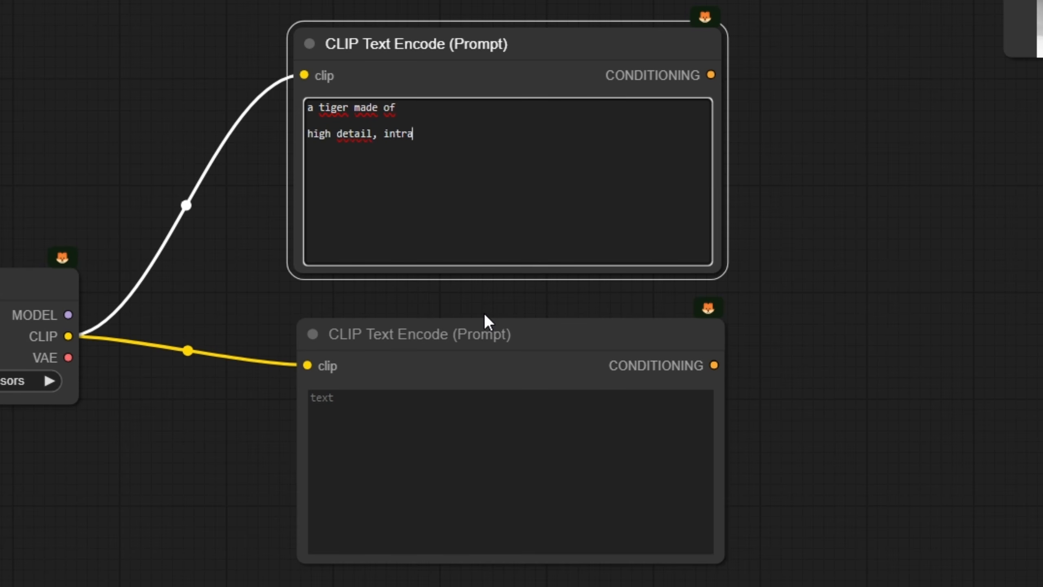
key("BackSpace")
type("icate, sharp focus")
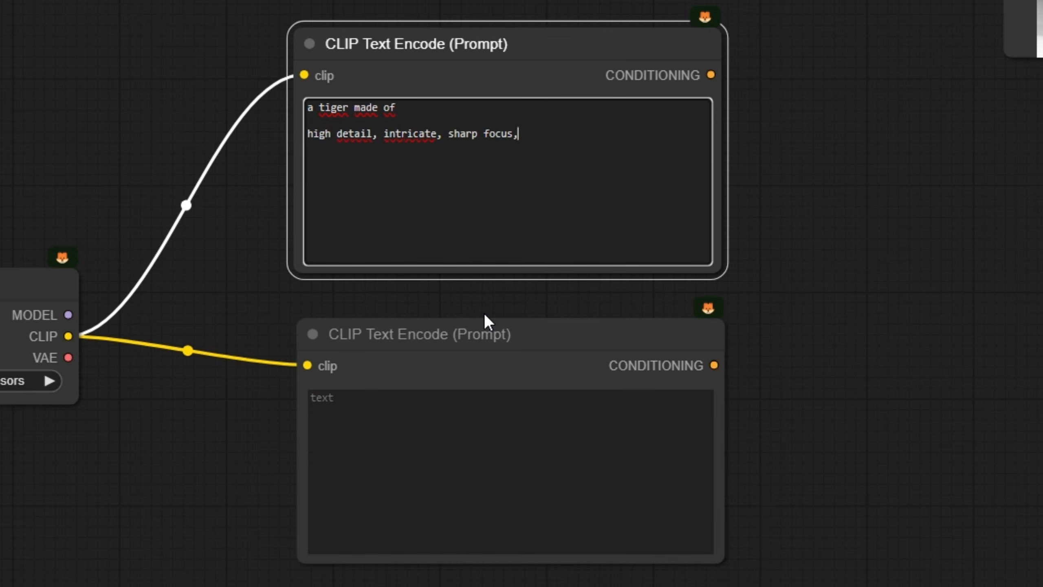
type(", 4k")
Enter "text, watermark, blurry" as the prompt in the lower CLIP Text Encode node.
left_click(486, 454)
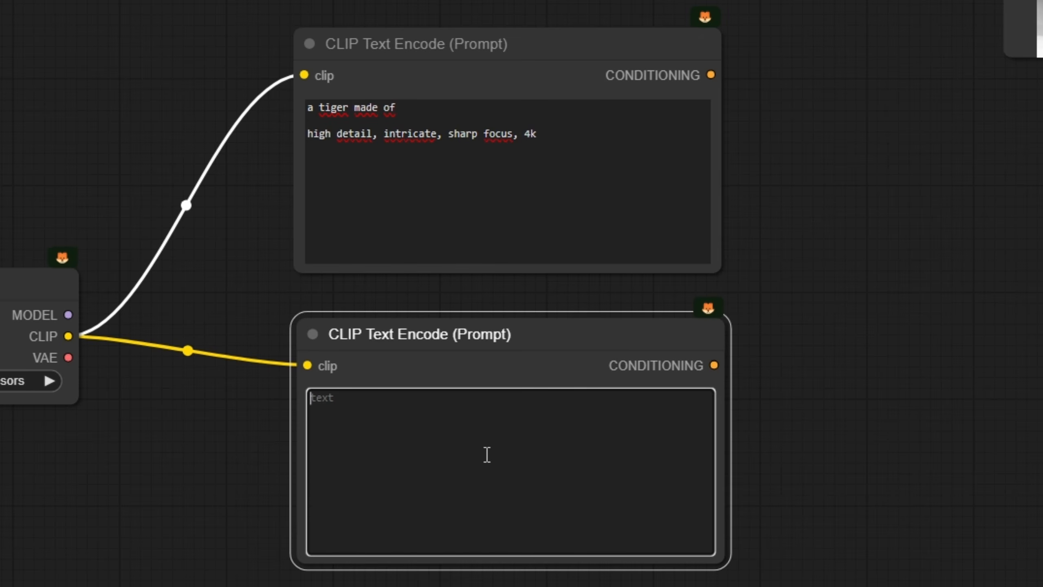
type("text, watermark")
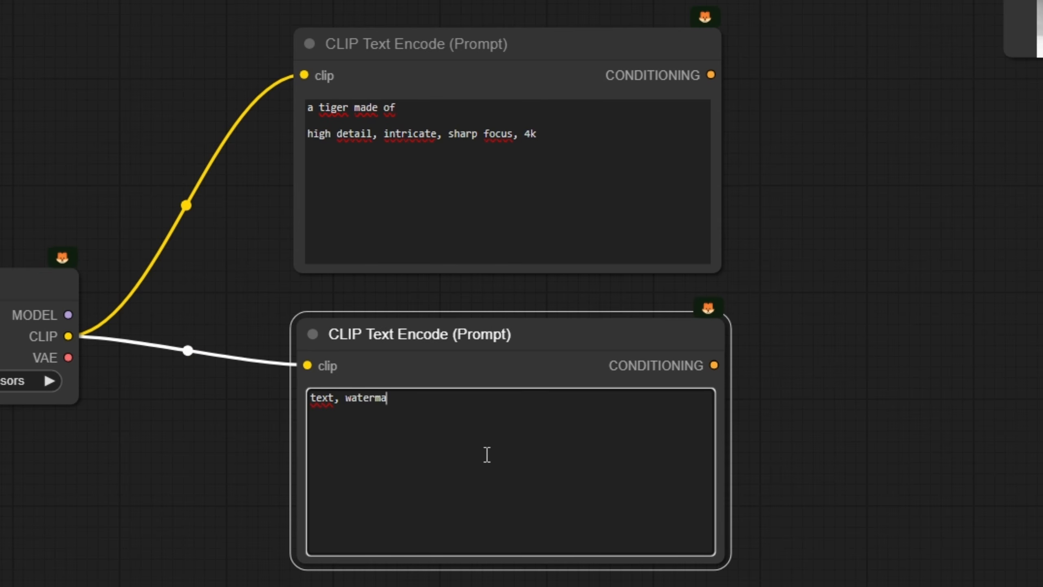
type(", blurry")
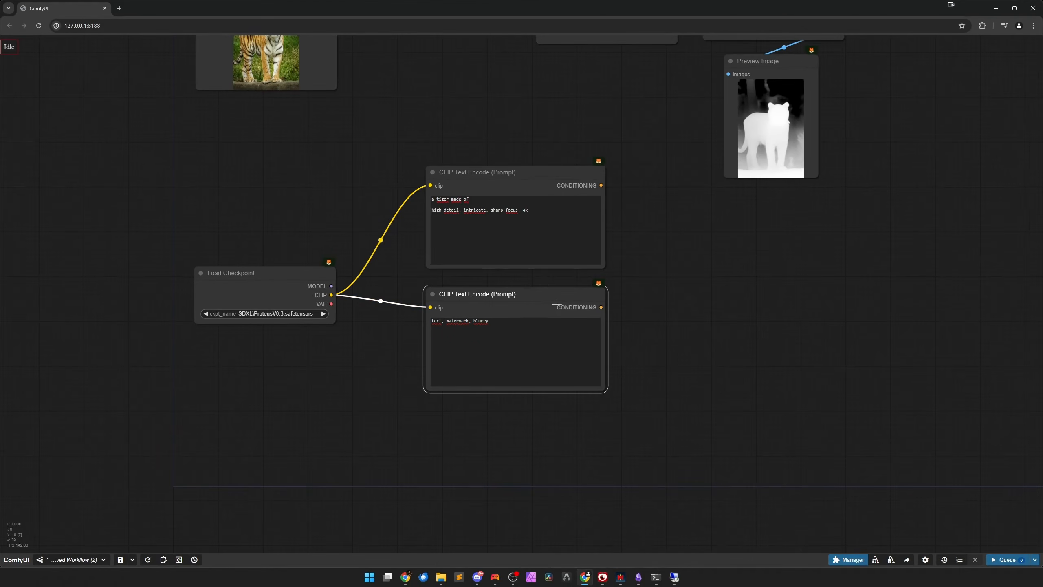
Move the upper prompt node closer to the lower one, and shift the checkpoint and both prompt nodes slightly down together.
left_click_drag(510, 180, 508, 184)
left_click_drag(708, 310, 553, 340)
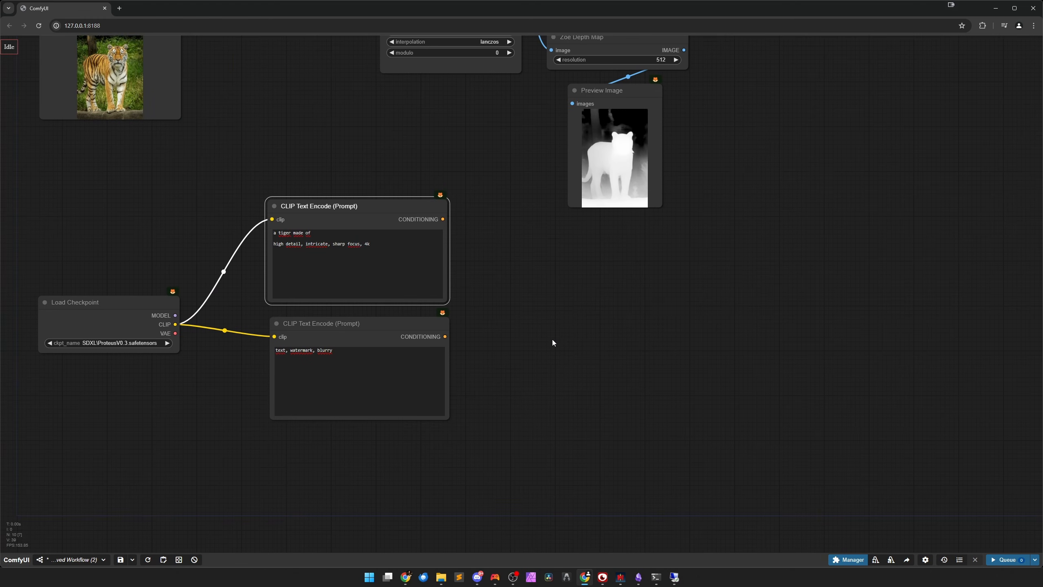
scroll(552, 339, "down", 2)
scroll(551, 339, "down", 1)
left_click_drag(174, 245, 478, 404)
left_click_drag(414, 243, 412, 274)
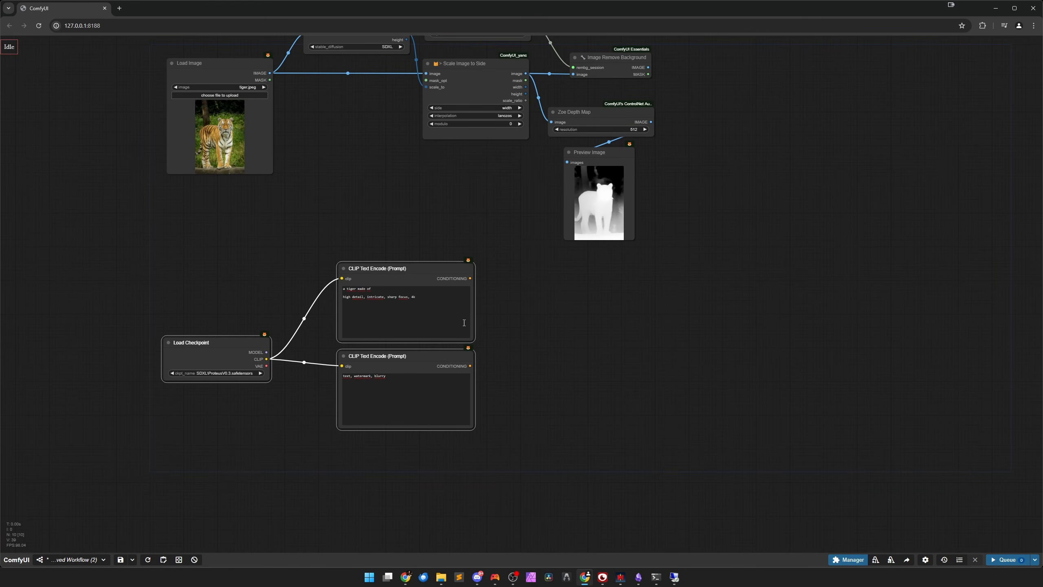
left_click(551, 408)
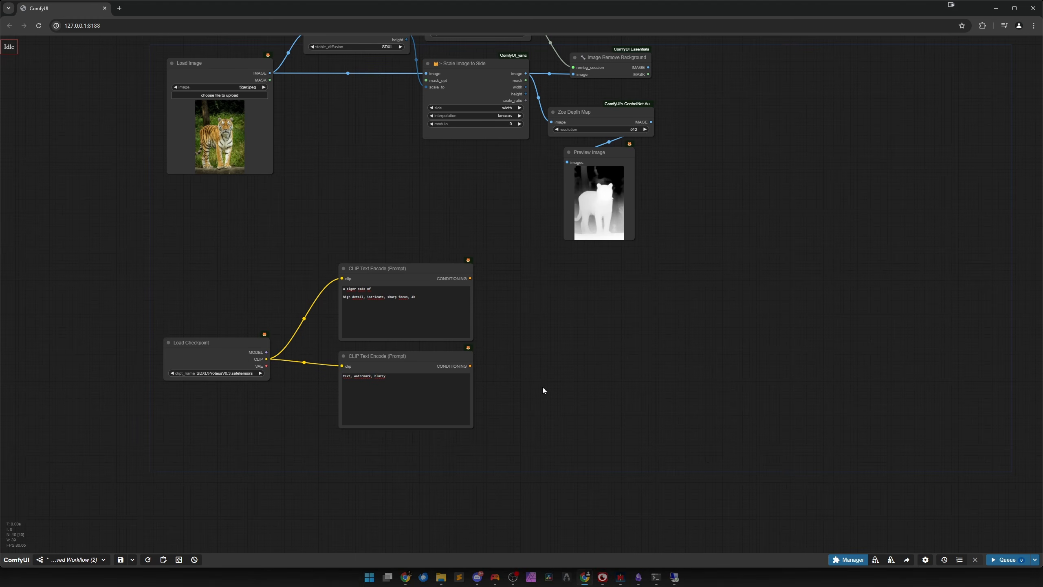
Add a KSampler node in the empty area beside the two prompt nodes.
left_click_drag(584, 400, 558, 434)
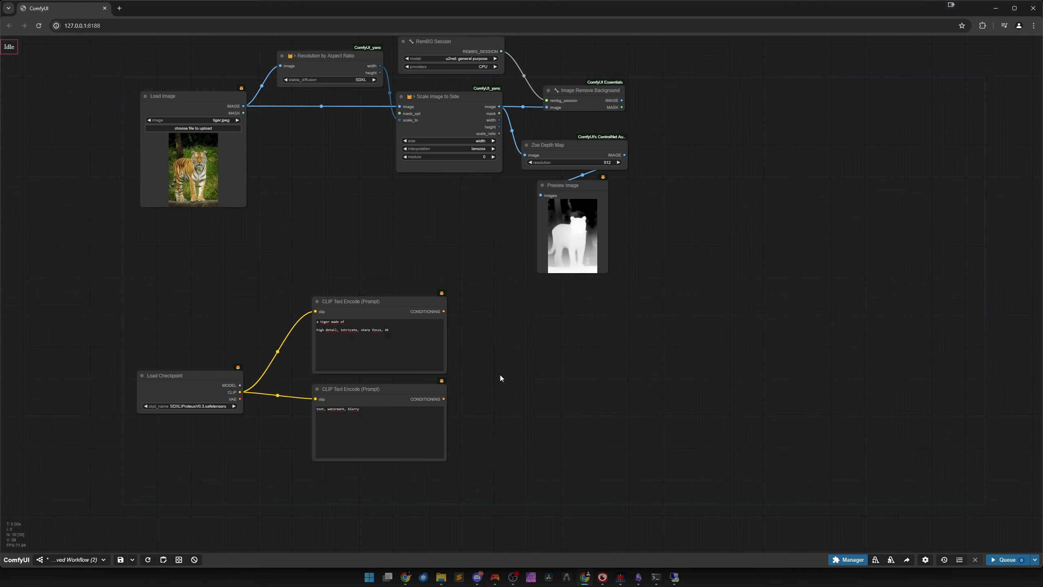
left_click_drag(554, 375, 523, 354)
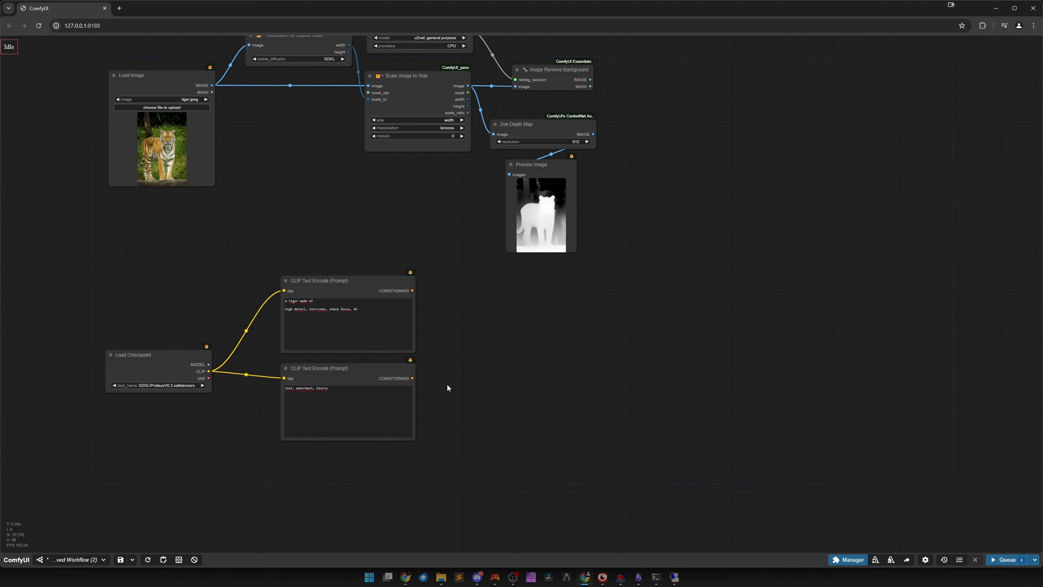
left_click_drag(529, 390, 464, 359)
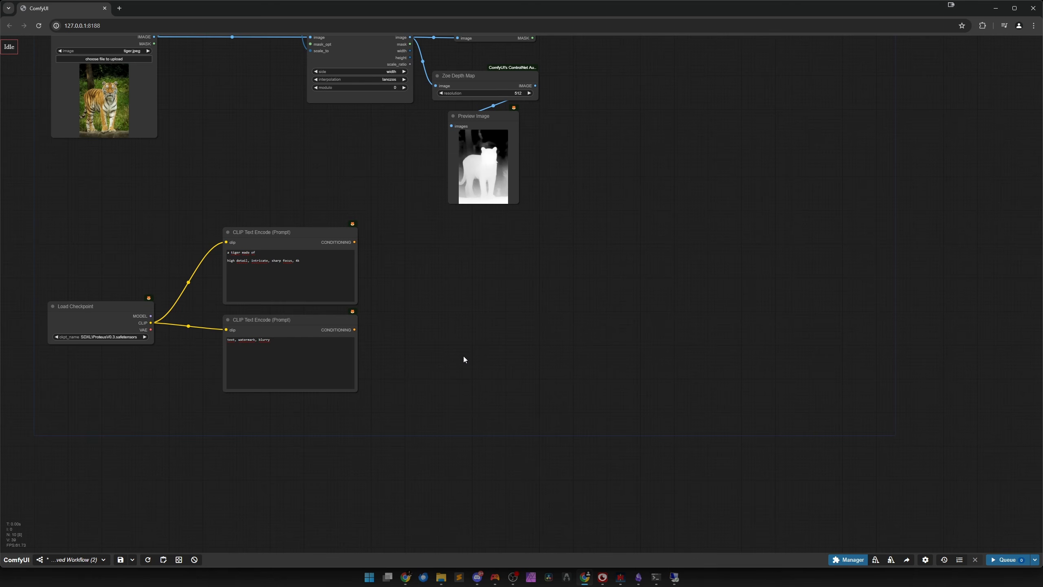
double_click(458, 324)
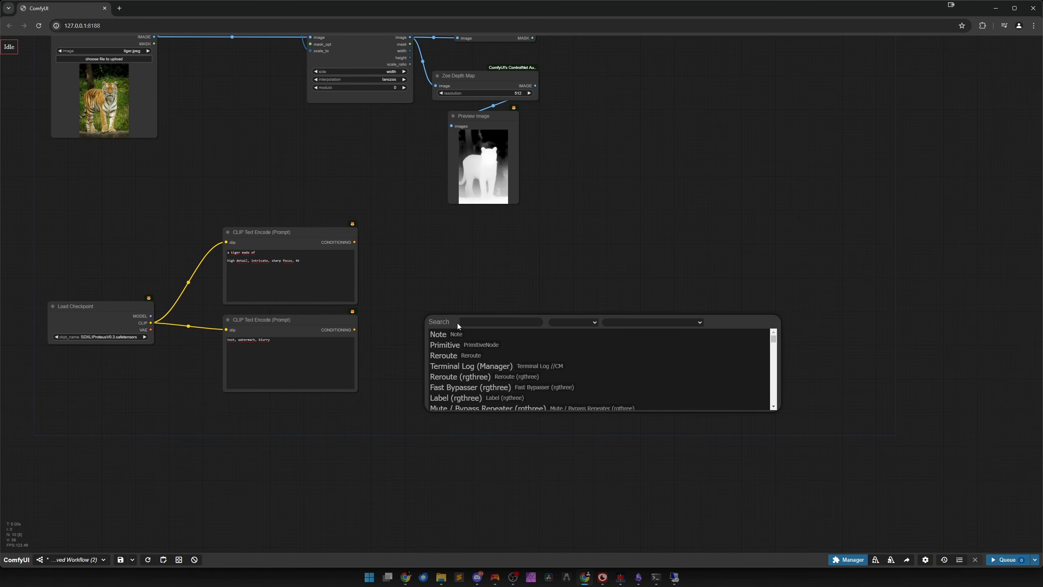
type("ksam")
key("Return")
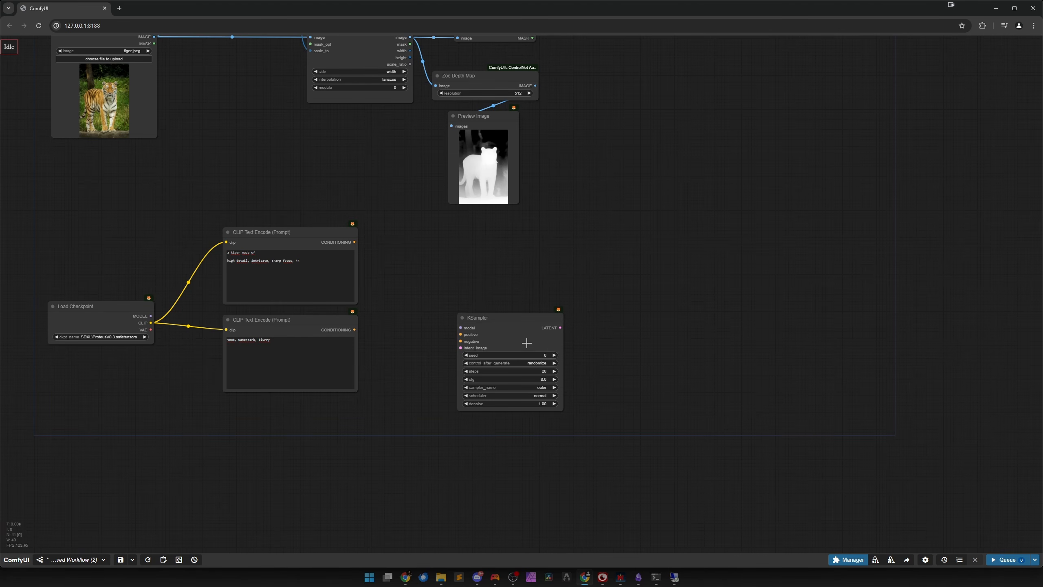
scroll(526, 342, "up", 5)
left_click_drag(490, 225, 504, 206)
Set the KSampler's seed to 5 and its control_after_generate option to fixed.
left_click(507, 258)
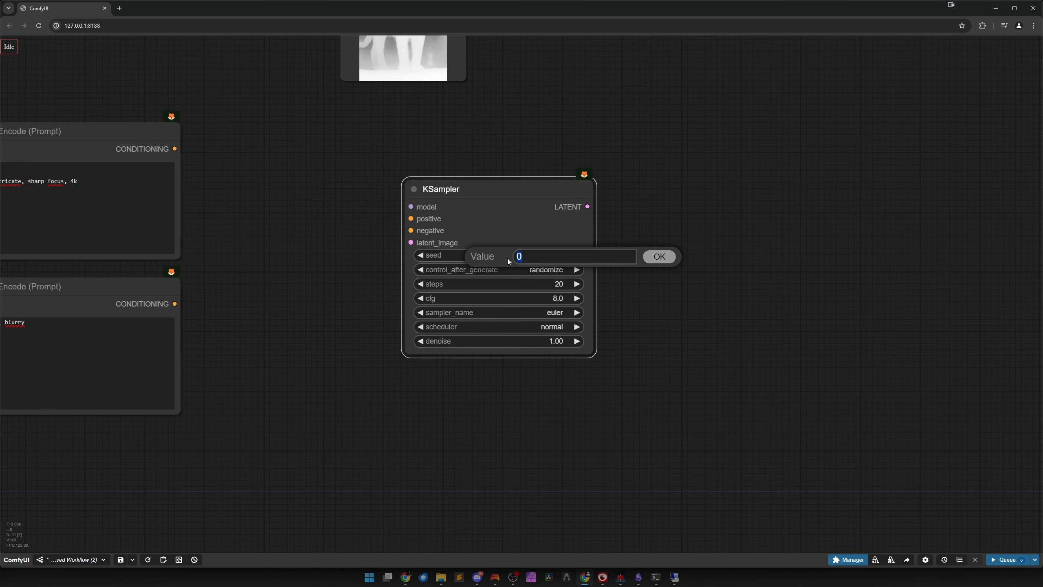
type("5")
key("Return")
left_click(513, 269)
left_click(526, 260)
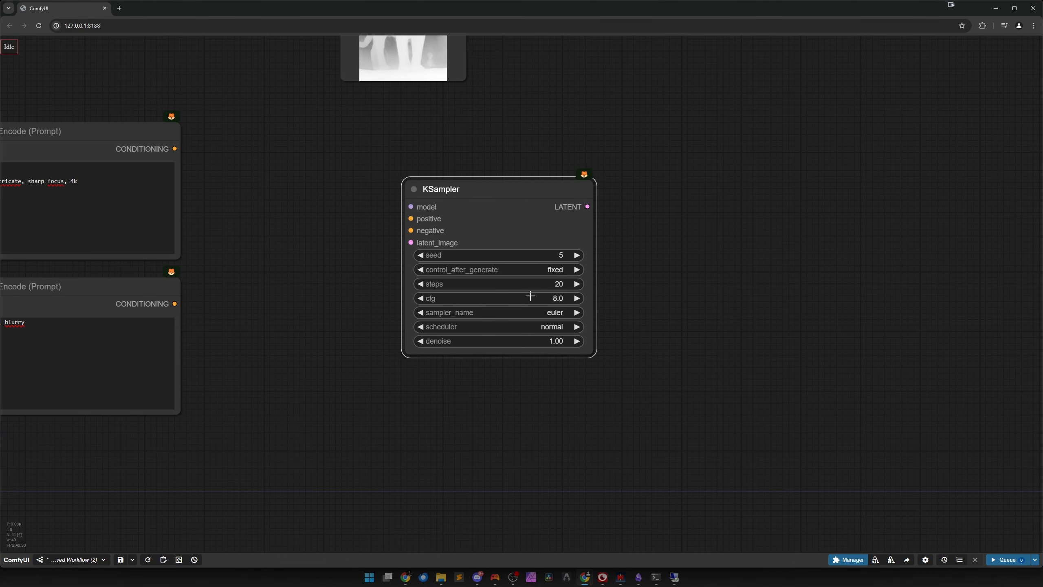
Set the KSampler's steps to 30 and its cfg to 6.0.
left_click(525, 286)
type("30")
key("Return")
left_click(526, 295)
type("6")
key("Return")
Set the KSampler's sampler_name to dpmpp_2m and its scheduler to karras.
left_click(523, 311)
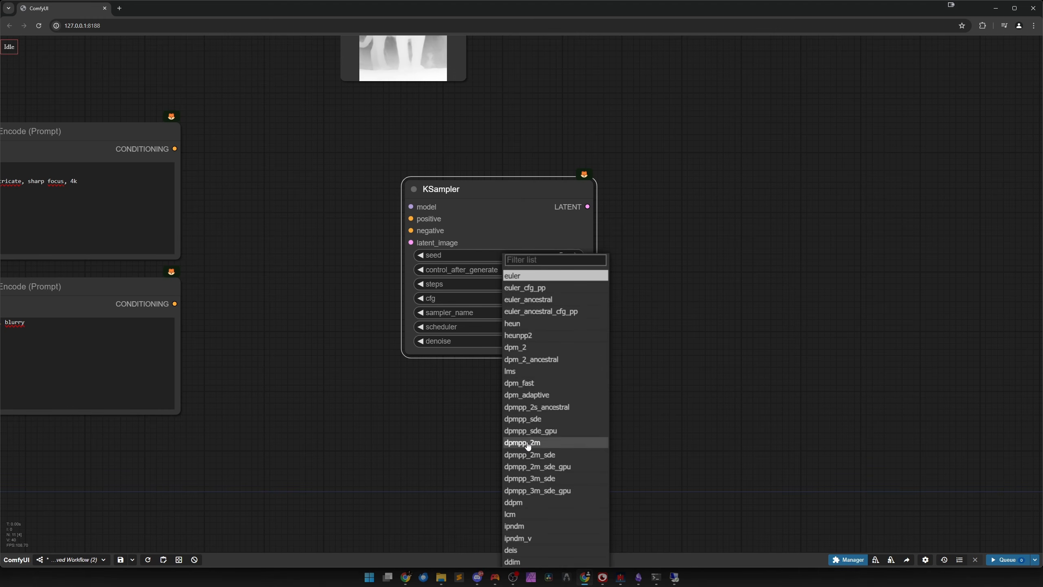
left_click(531, 438)
left_click(558, 326)
left_click(550, 331)
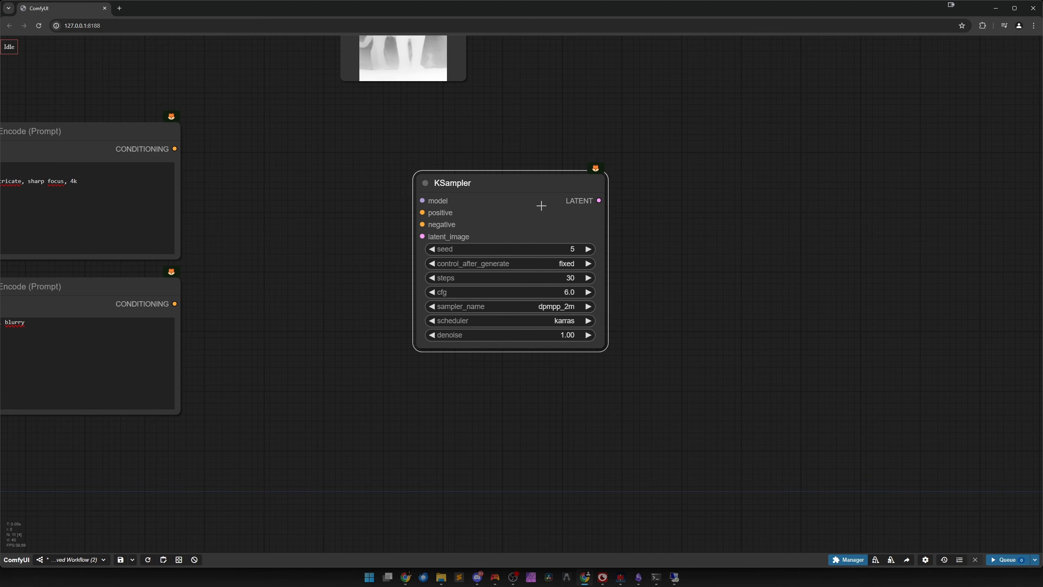
Move the KSampler farther from the prompt nodes and connect the checkpoint's MODEL output to its model input.
scroll(378, 314, "down", 2)
left_click_drag(378, 314, 520, 369)
left_click_drag(647, 283, 672, 269)
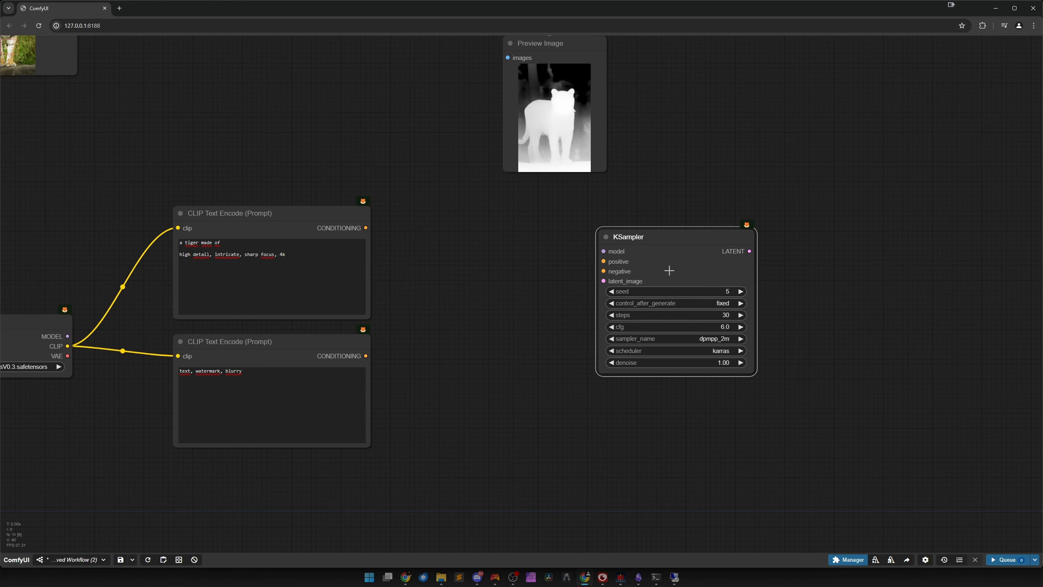
scroll(465, 364, "down", 3)
left_click_drag(167, 345, 646, 303)
left_click_drag(486, 374, 555, 462)
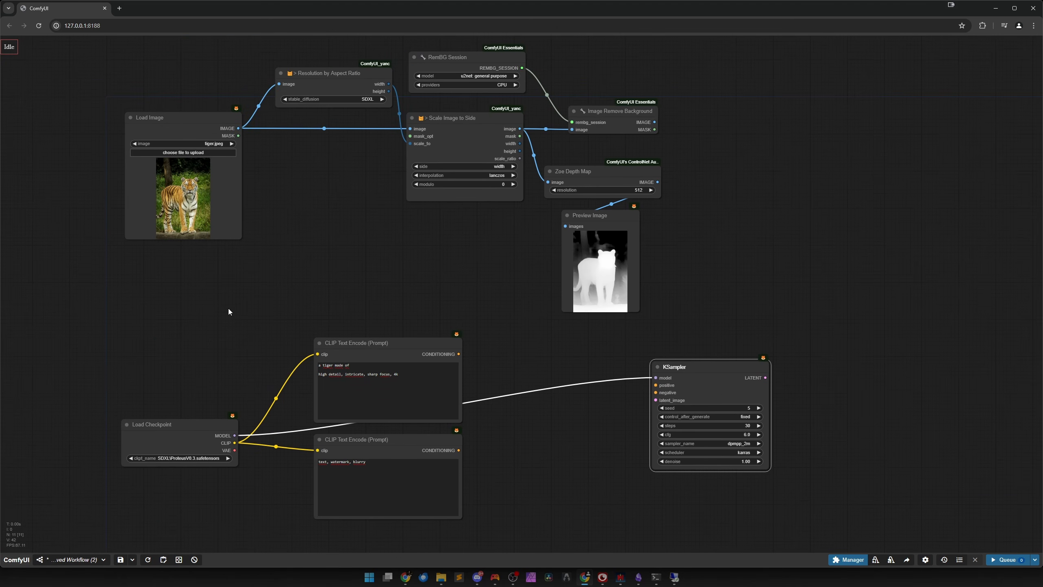
Move the KSampler slightly higher and farther from the prompt nodes to leave space between them.
left_click_drag(227, 307, 532, 420)
scroll(517, 380, "up", 6)
scroll(492, 357, "up", 5)
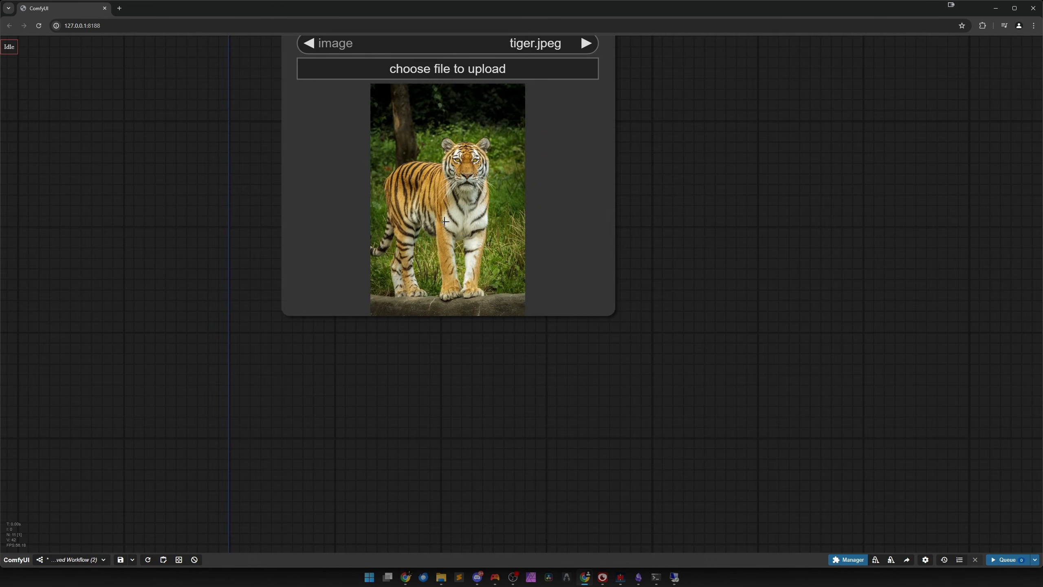
scroll(575, 378, "down", 9)
left_click_drag(628, 372, 575, 340)
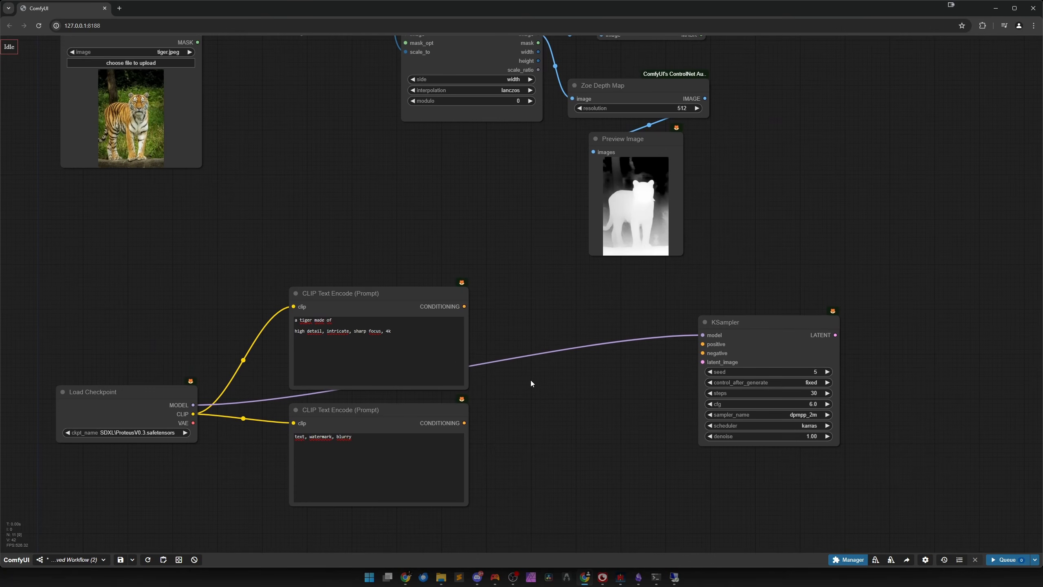
left_click_drag(760, 356, 759, 328)
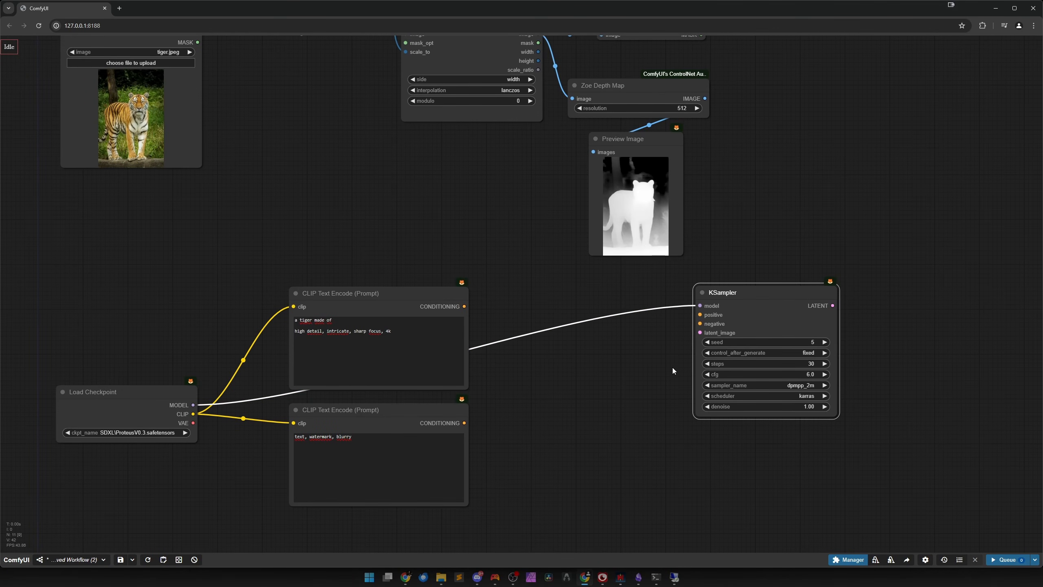
scroll(657, 372, "down", 1)
scroll(647, 377, "down", 2)
left_click_drag(552, 385, 376, 396)
left_click_drag(557, 343, 638, 340)
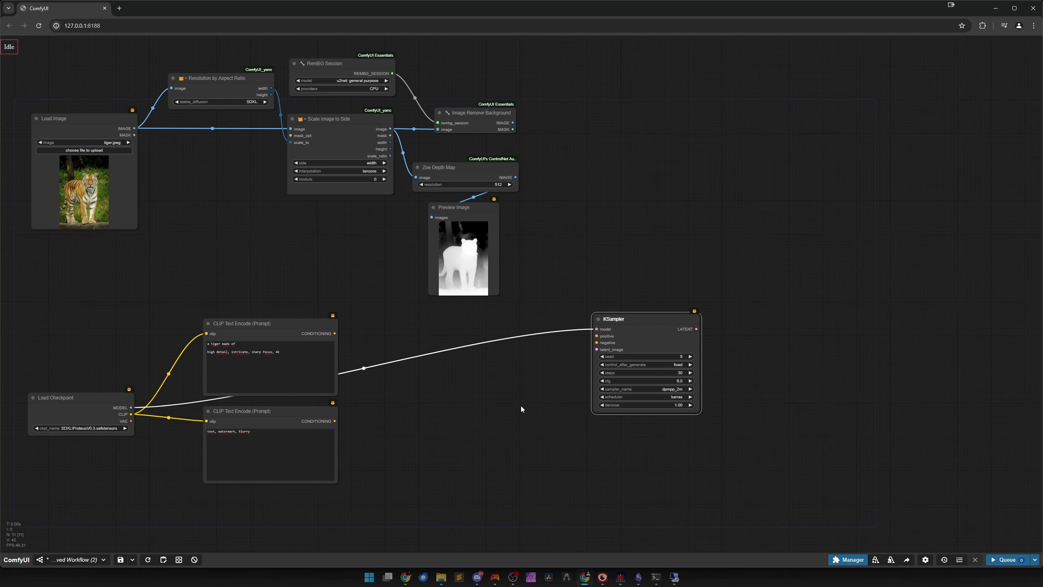
Add a VAE Decode node on the KSampler's LATENT output and a > Save Image node on the decoder's IMAGE output.
left_click_drag(520, 406, 417, 383)
left_click_drag(592, 307, 763, 309)
left_click(668, 342)
left_click(768, 319)
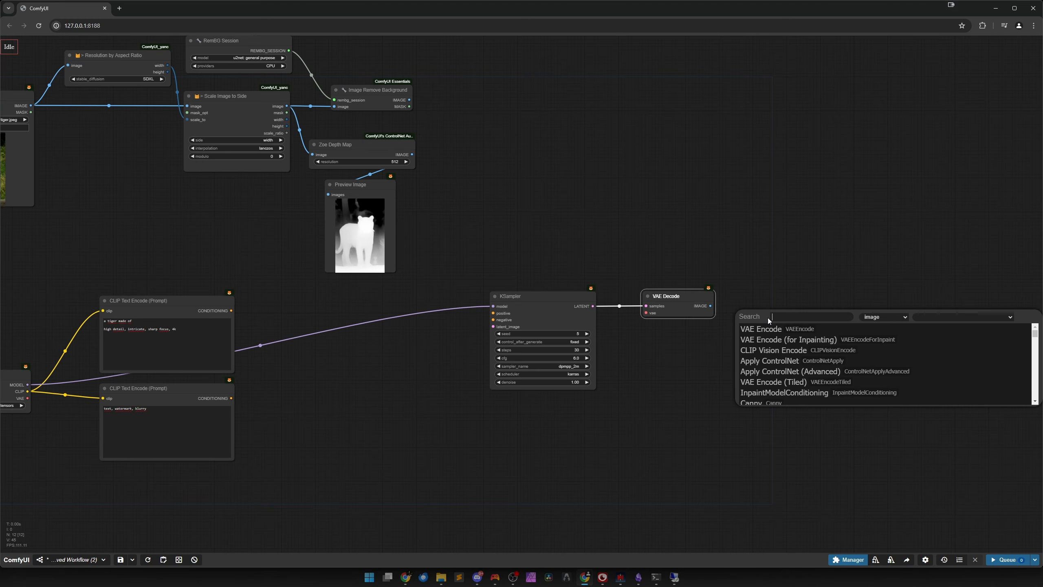
type(">save")
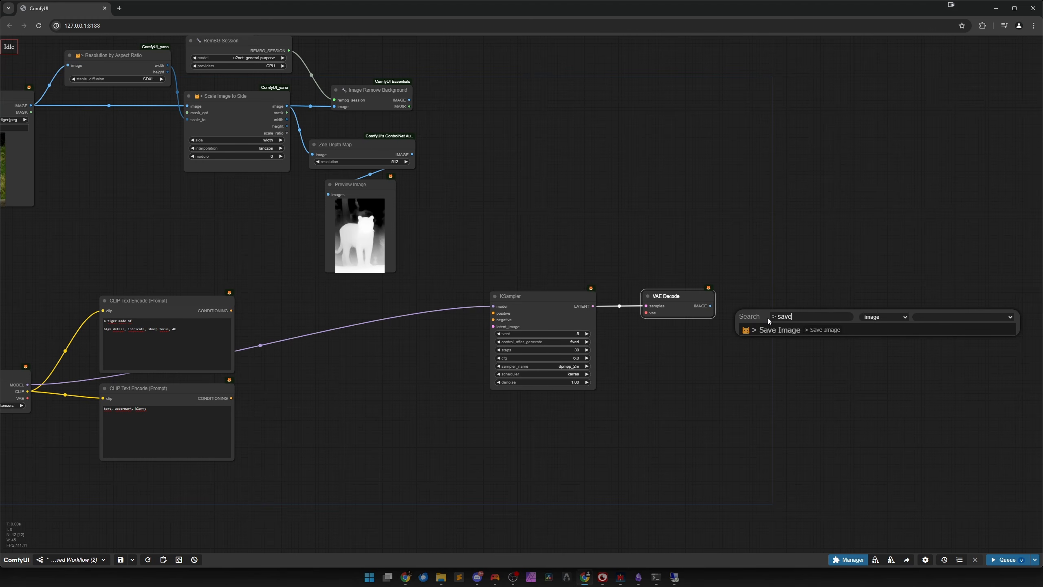
key("Return")
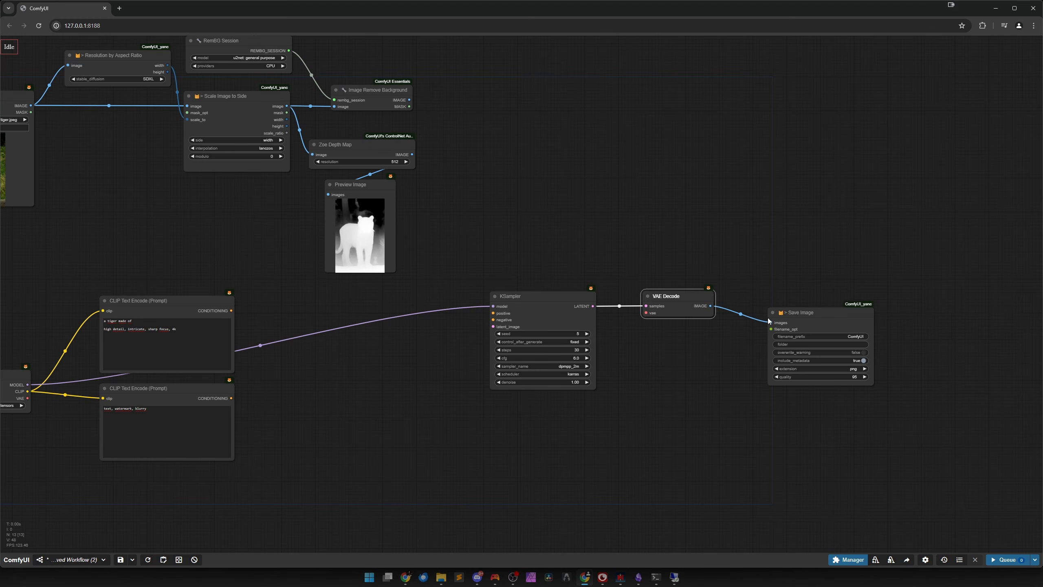
Set the Save Image node's folder to materialtransfer and align the node with VAE Decode.
left_click(812, 344)
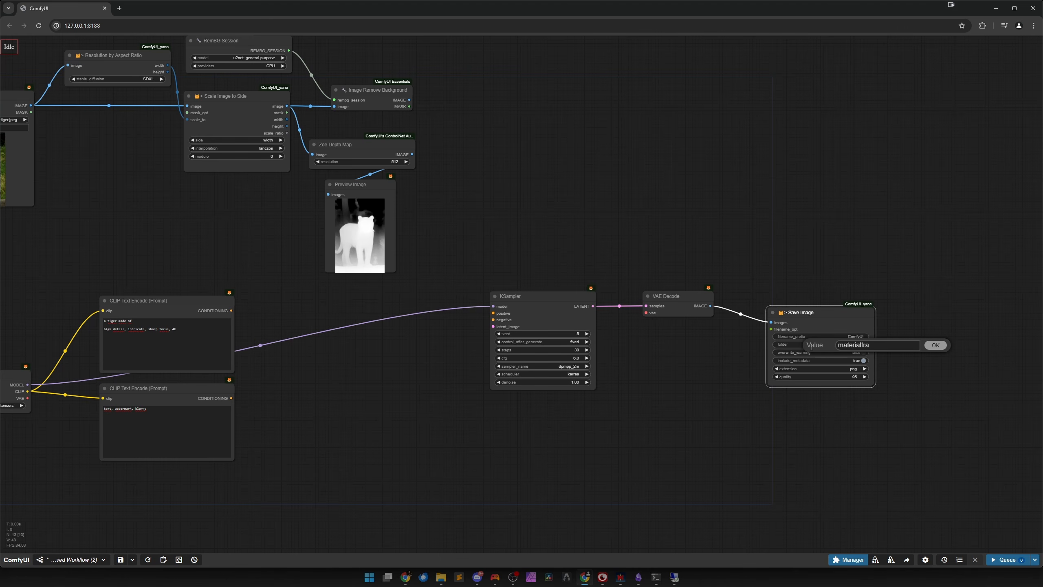
type("materialtransfer")
key("Return")
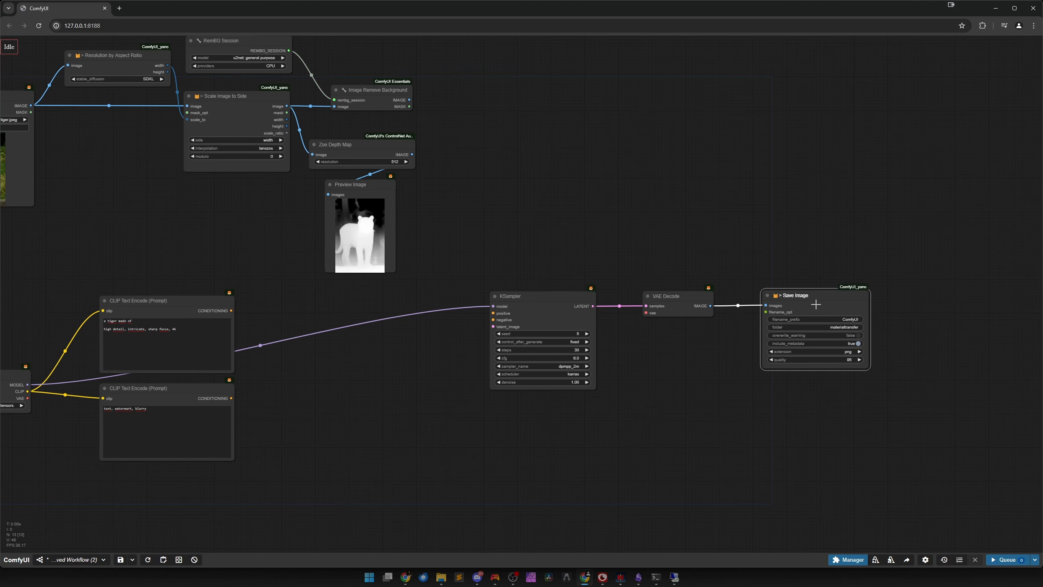
Route the checkpoint's VAE output beneath the prompt nodes through three Reroute nodes to VAE Decode's vae input.
scroll(565, 378, "down", 1)
left_click_drag(286, 464, 472, 408)
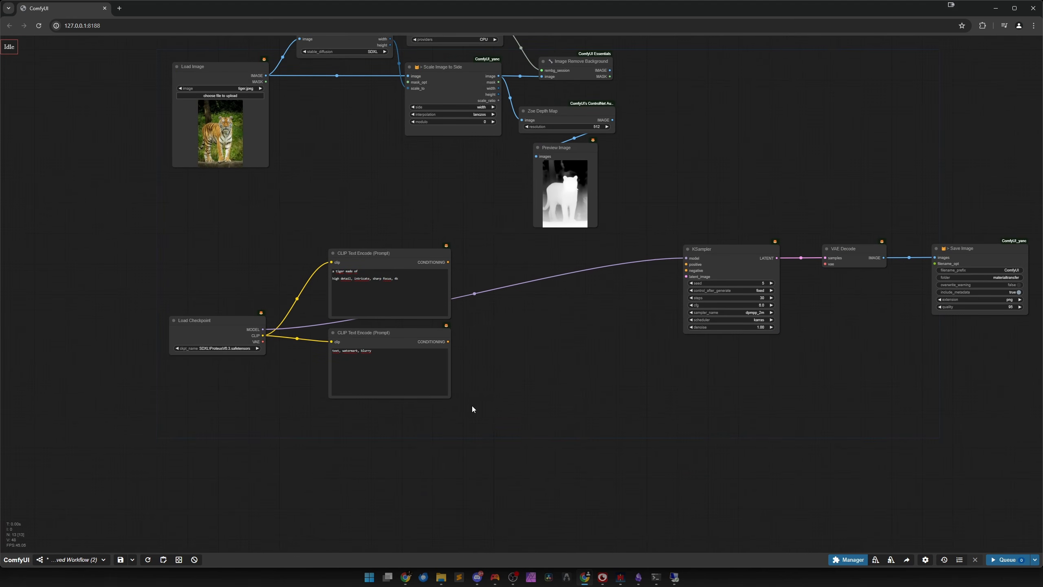
left_click_drag(257, 344, 774, 426)
left_click(292, 442)
left_click(540, 446)
left_click(785, 437)
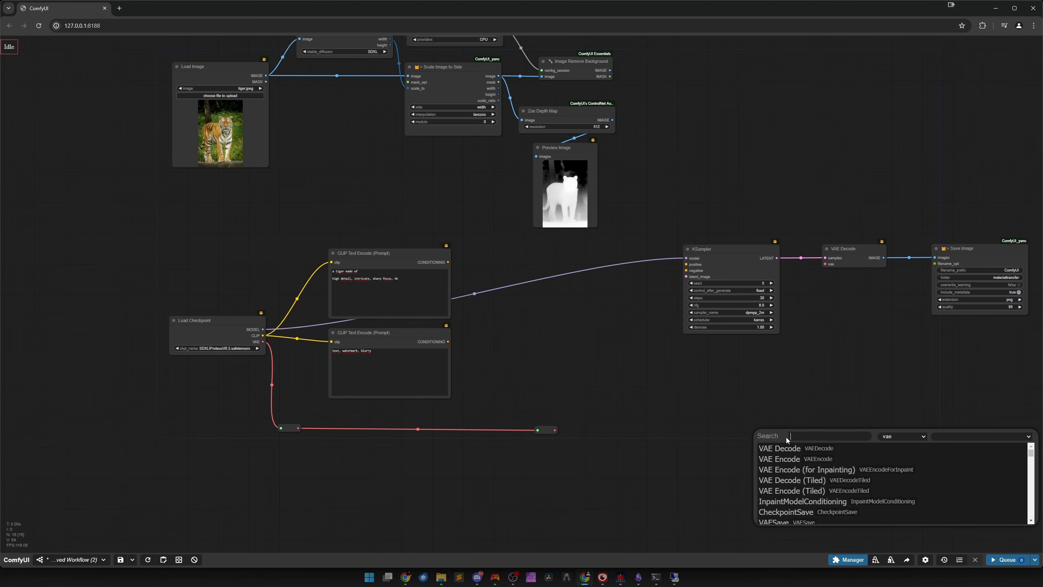
left_click_drag(555, 430, 833, 264)
left_click(806, 447)
Line up the Reroute nodes so the VAE connection runs level below the prompt nodes and KSampler.
left_click_drag(813, 430, 776, 426)
left_click(545, 430)
left_click_drag(545, 431, 545, 427)
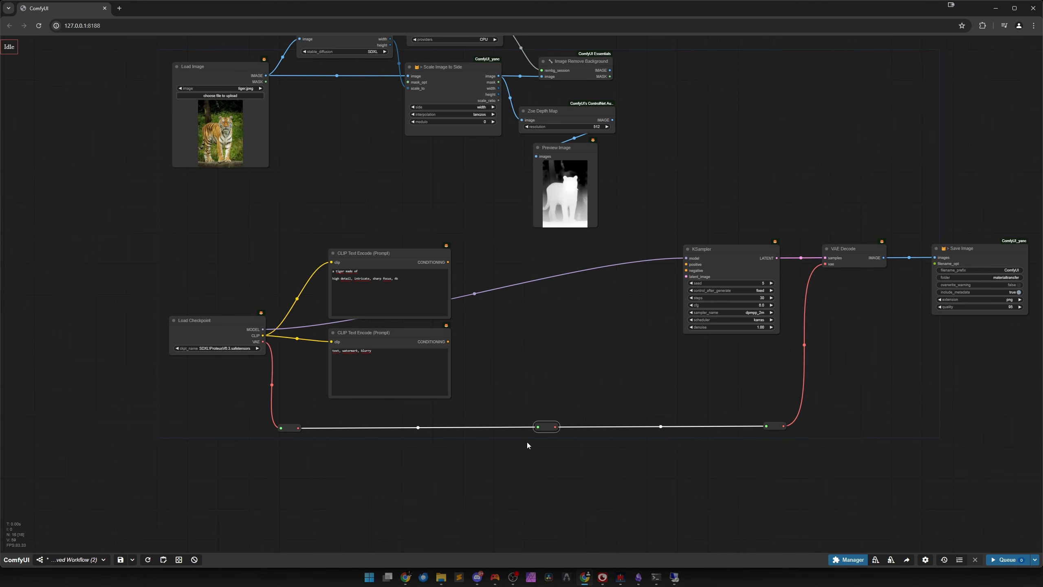
left_click(534, 387)
scroll(563, 349, "up", 5)
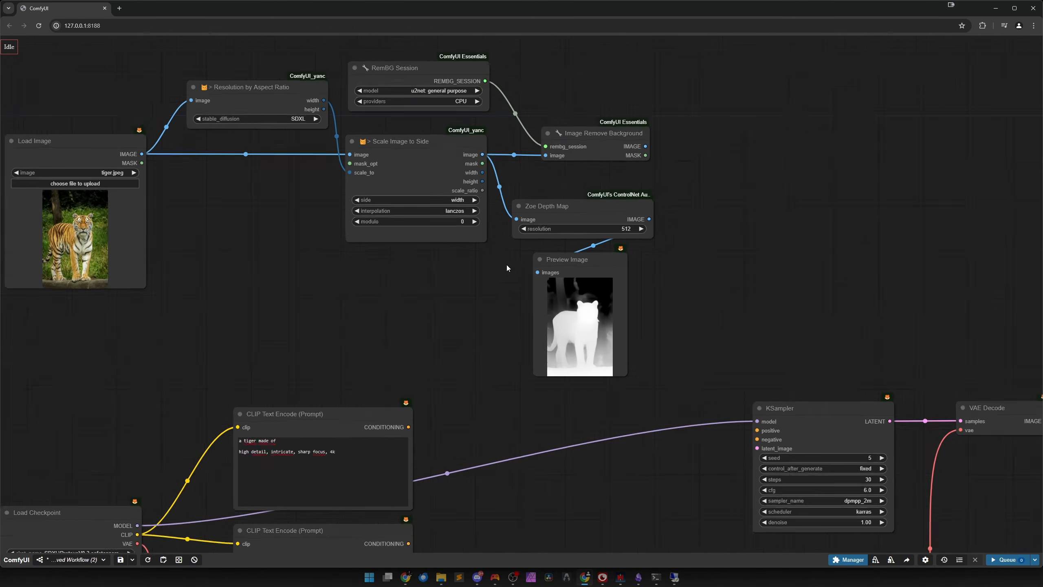
scroll(507, 267, "down", 5)
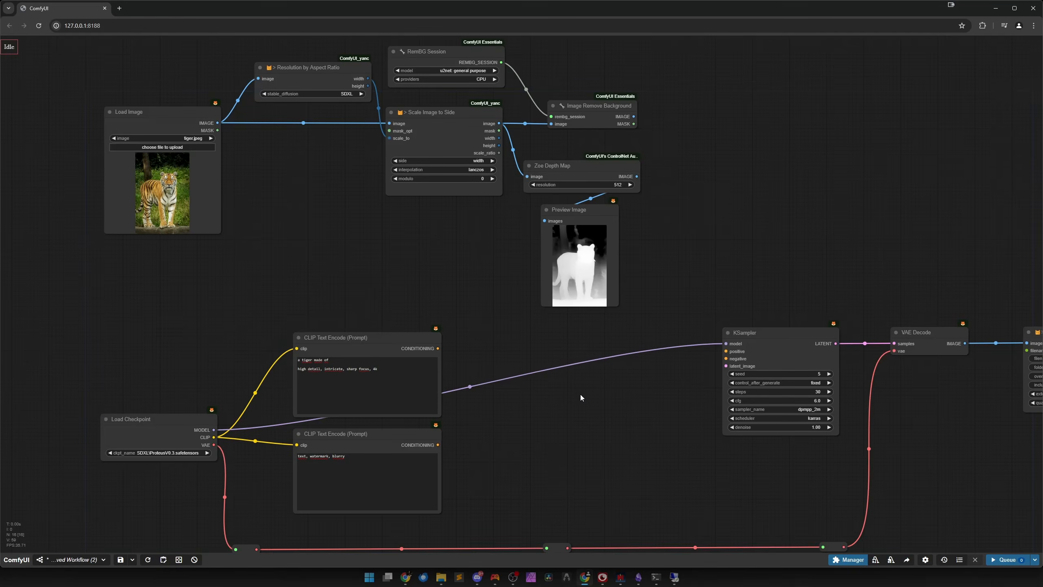
Add an Apply ControlNet (Advanced) node in the space between the prompt nodes and the KSampler.
left_click_drag(580, 397, 559, 352)
double_click(558, 352)
type("co")
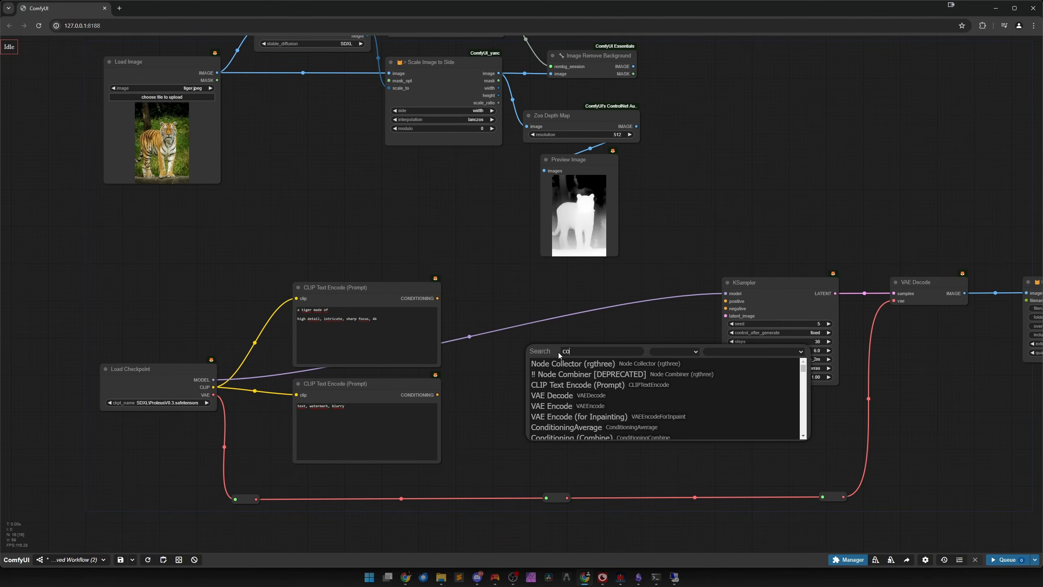
type("ntro")
key("Down")
key("Down")
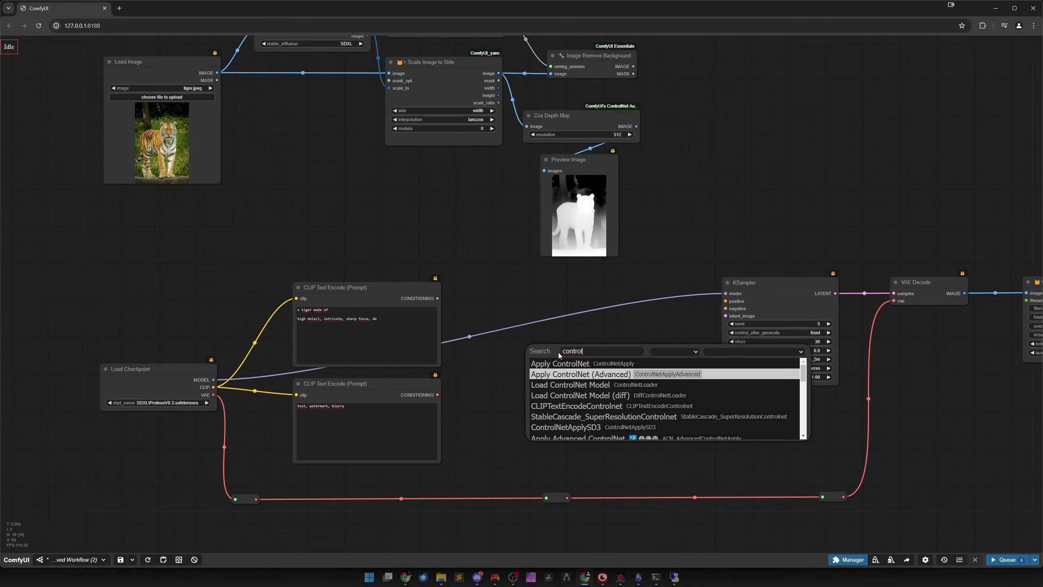
key("Return")
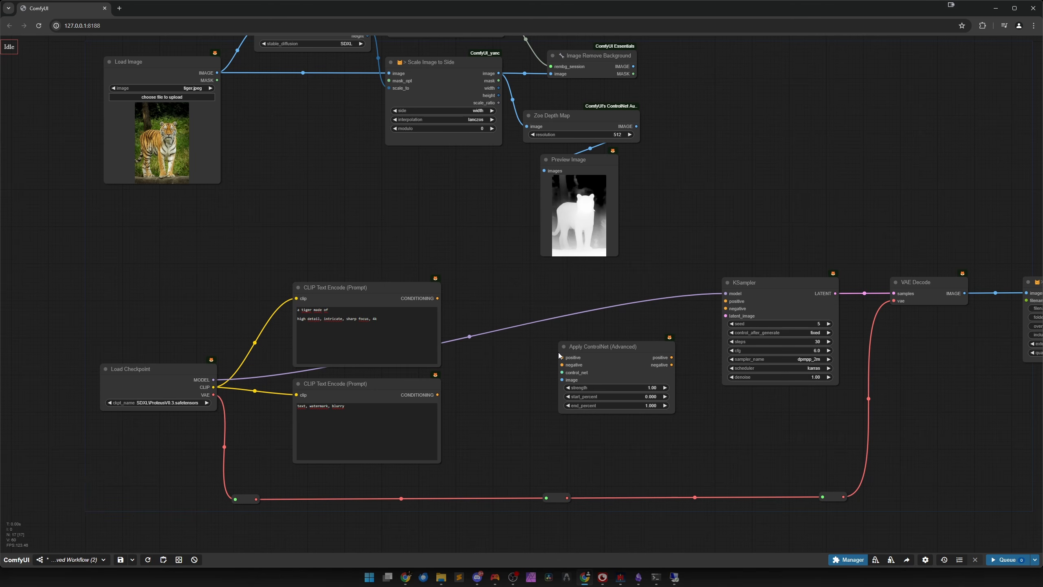
left_click(615, 356)
Connect the two prompt nodes' CONDITIONING outputs to Apply ControlNet's positive and negative inputs, and move the node closer to them.
scroll(616, 354, "up", 2)
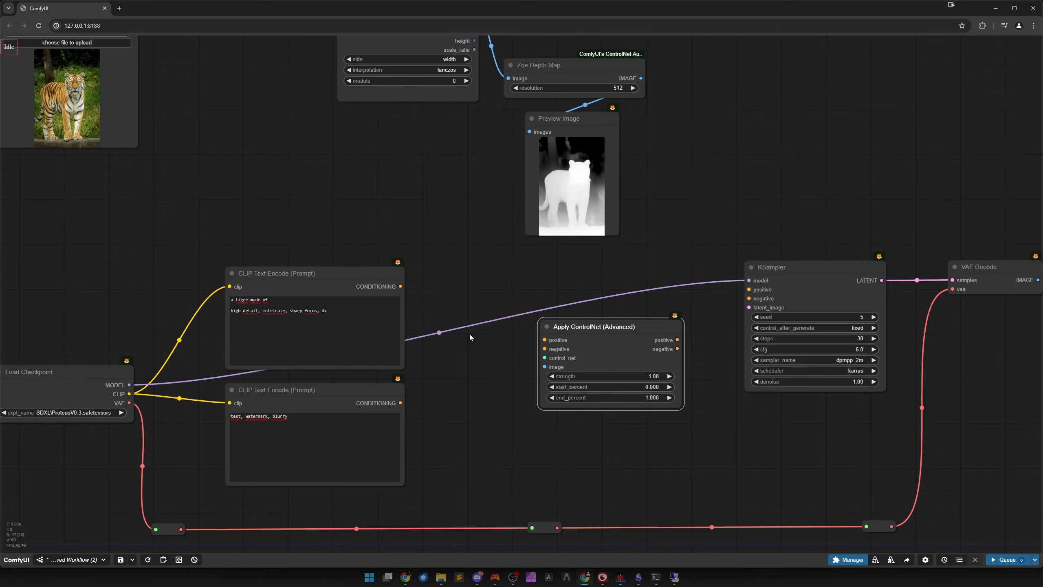
left_click_drag(401, 287, 544, 340)
left_click_drag(401, 403, 545, 349)
left_click_drag(612, 350, 588, 321)
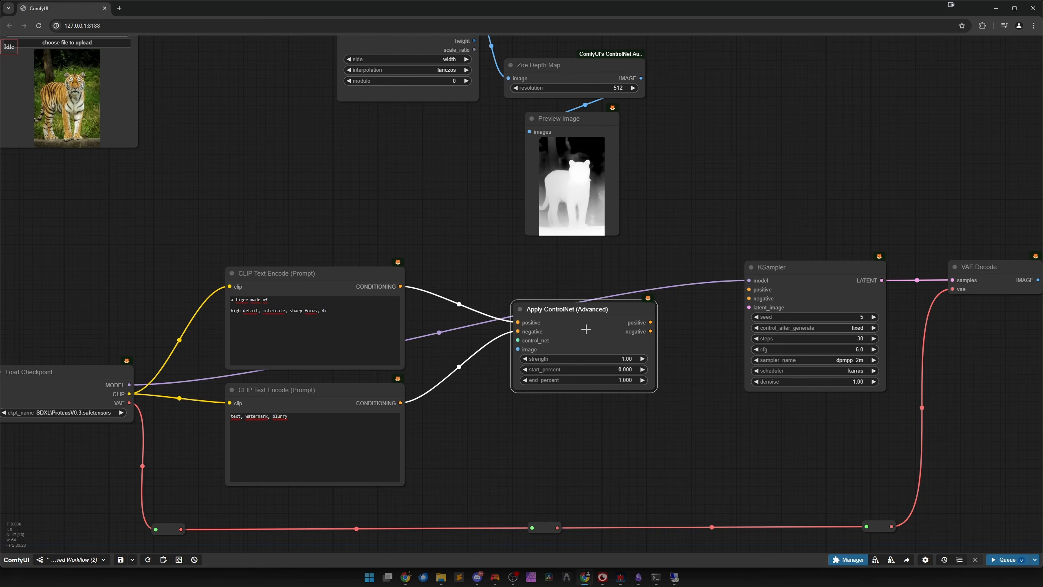
Add a Load ControlNet Model node on the control_net input, place it above the prompts, and choose the SDXL control-lora-depth-rank256.safetensors model.
left_click_drag(521, 329, 394, 183)
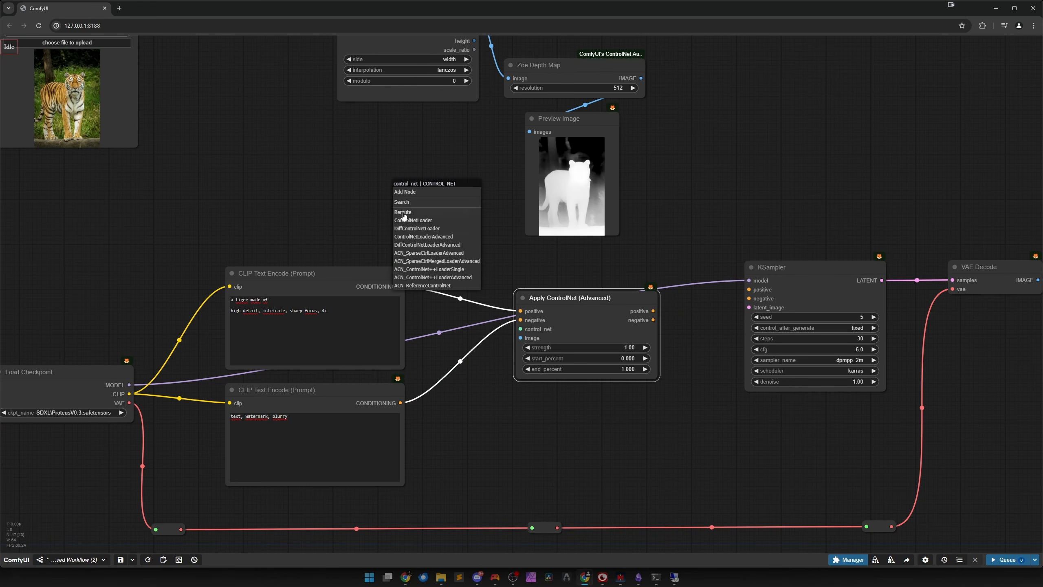
left_click(454, 204)
left_click_drag(464, 194, 333, 222)
left_click(338, 235)
left_click(349, 246)
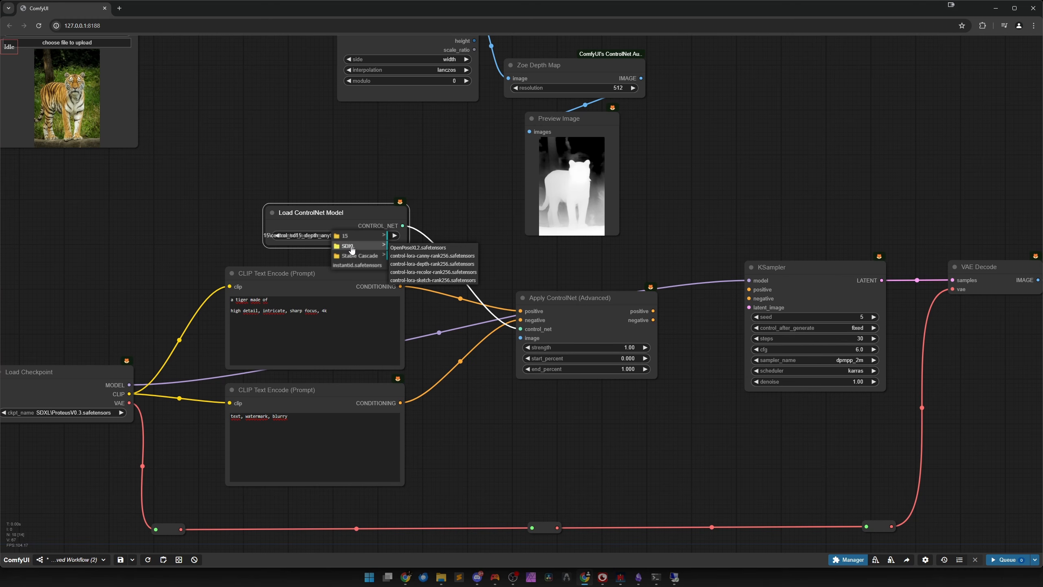
left_click(414, 265)
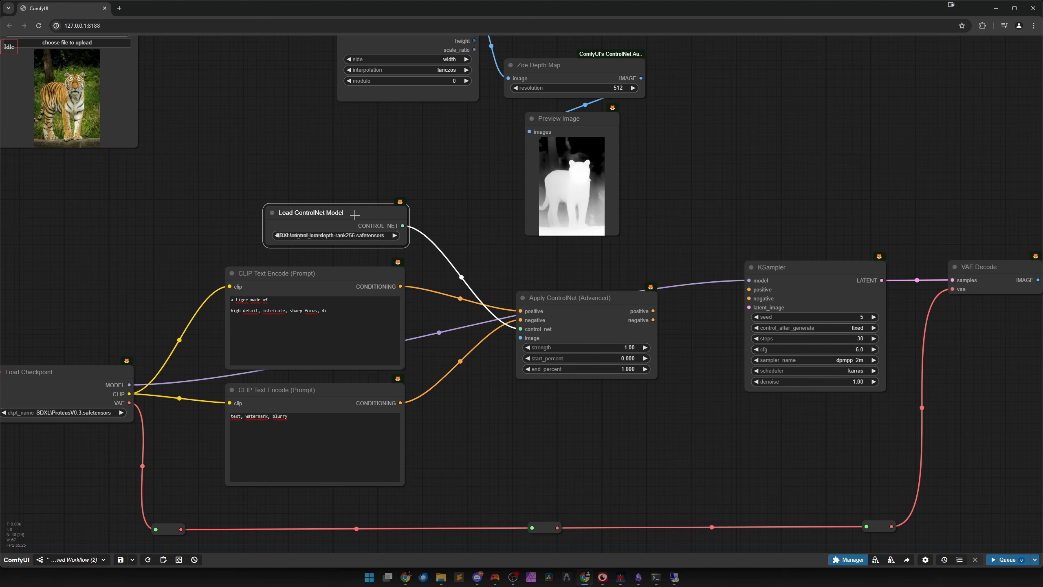
left_click_drag(357, 218, 356, 222)
Connect the Zoe Depth Map's IMAGE output to Apply ControlNet's image input and align the node beside the positive prompt.
left_click_drag(577, 315, 580, 311)
scroll(616, 284, "down", 1)
left_click_drag(654, 190, 577, 279)
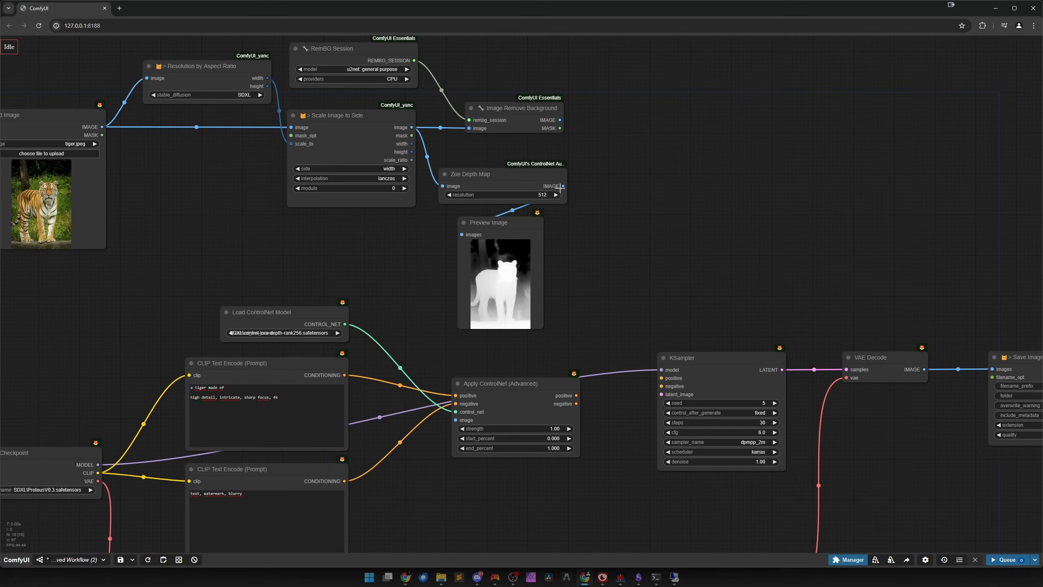
left_click_drag(563, 186, 456, 420)
left_click_drag(523, 414, 484, 394)
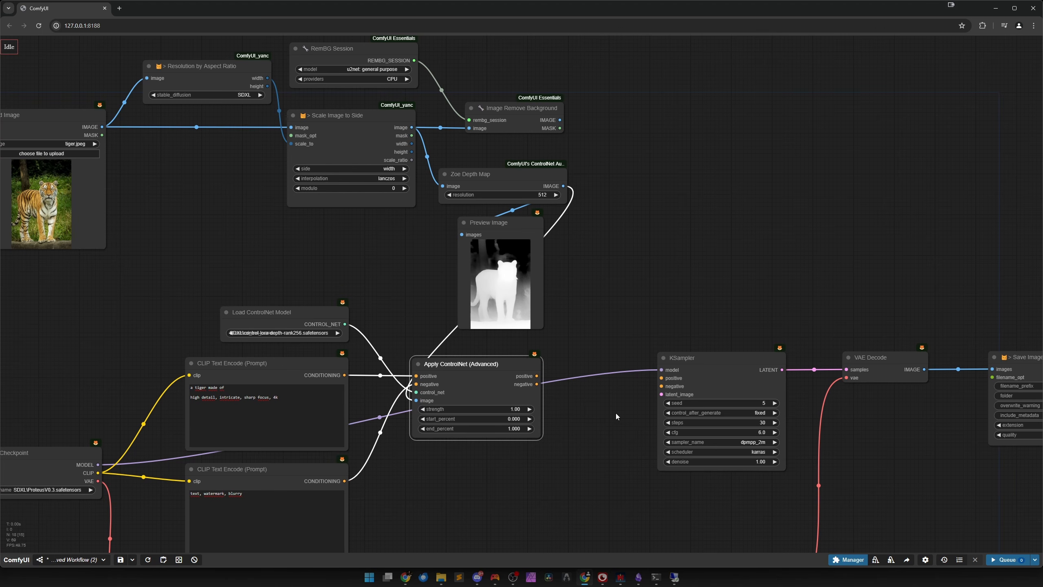
Shift the KSampler slightly away from the prompts and narrow the Apply ControlNet node to make room between them.
scroll(582, 439, "up", 3)
left_click_drag(770, 365, 785, 364)
scroll(576, 432, "down", 2)
left_click_drag(541, 447, 456, 365)
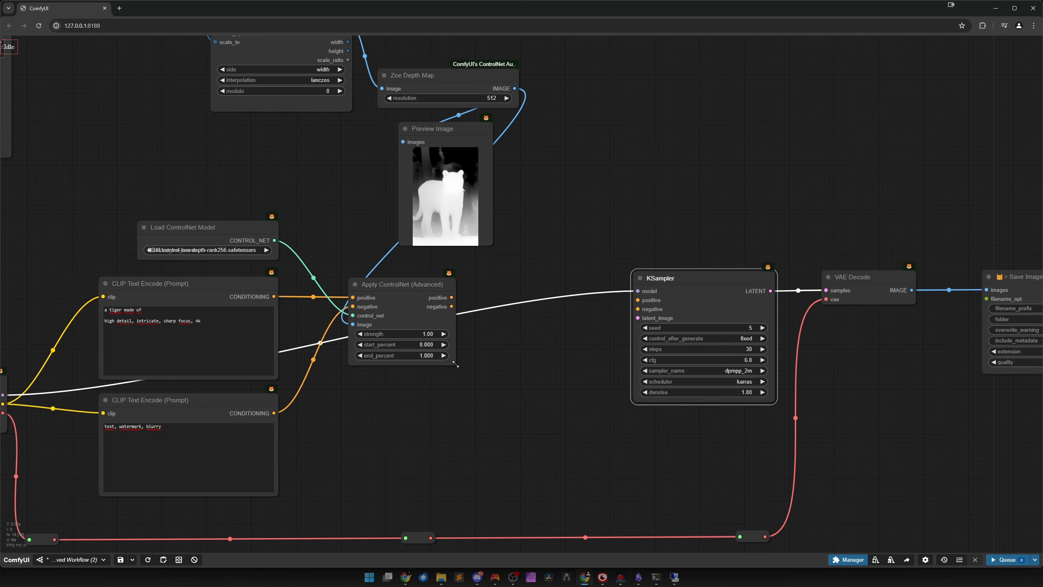
Add an InpaintModelConditioning node and place it between Apply ControlNet and the KSampler.
double_click(465, 416)
type("inpain")
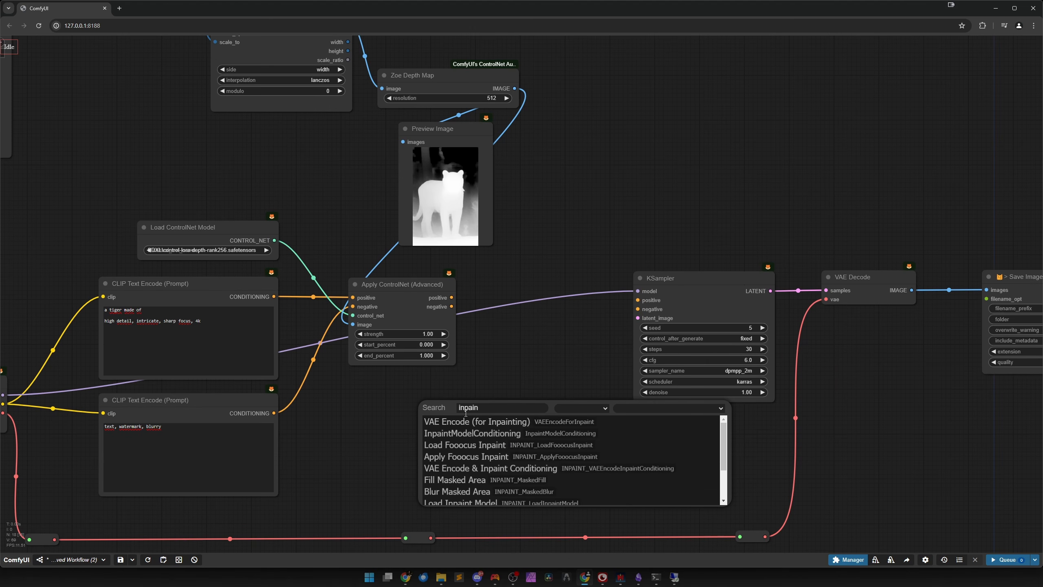
left_click(469, 433)
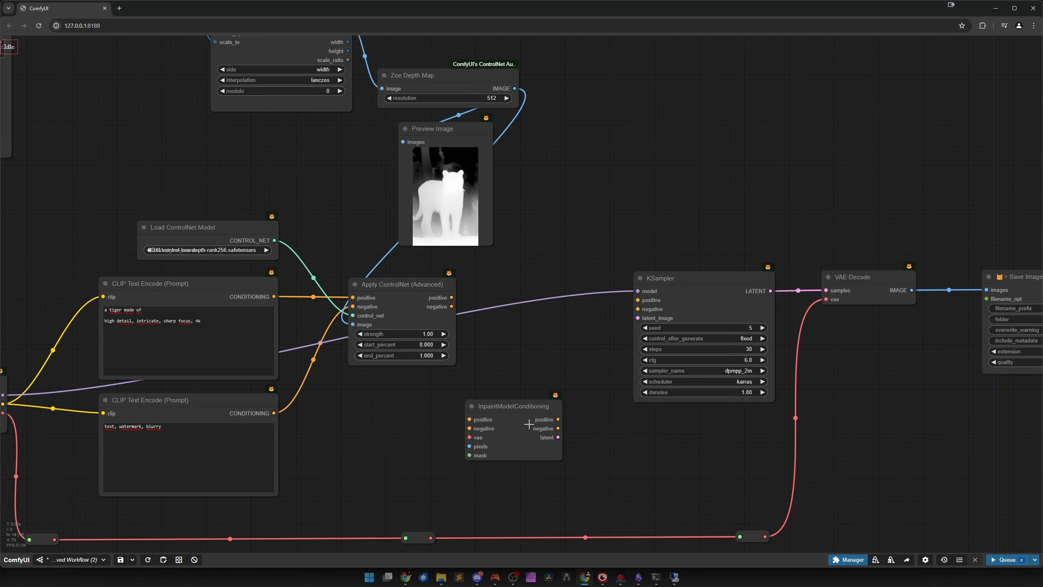
left_click_drag(515, 426, 550, 307)
Wire positive and negative from Apply ControlNet through InpaintModelConditioning to the KSampler, and connect its latent output to latent_image.
scroll(550, 307, "up", 4)
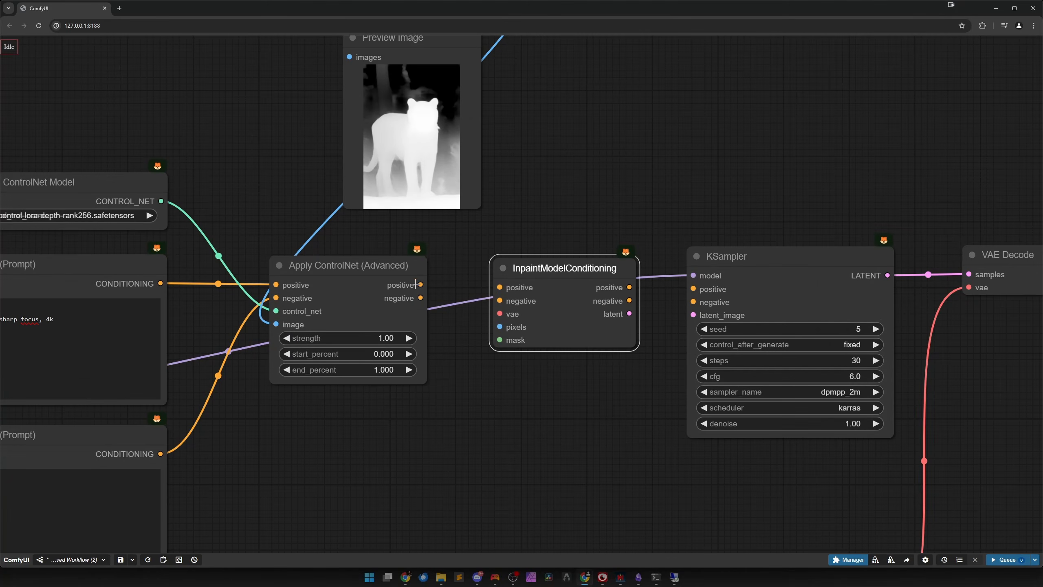
left_click_drag(420, 284, 500, 288)
left_click_drag(421, 298, 560, 296)
left_click_drag(628, 286, 692, 302)
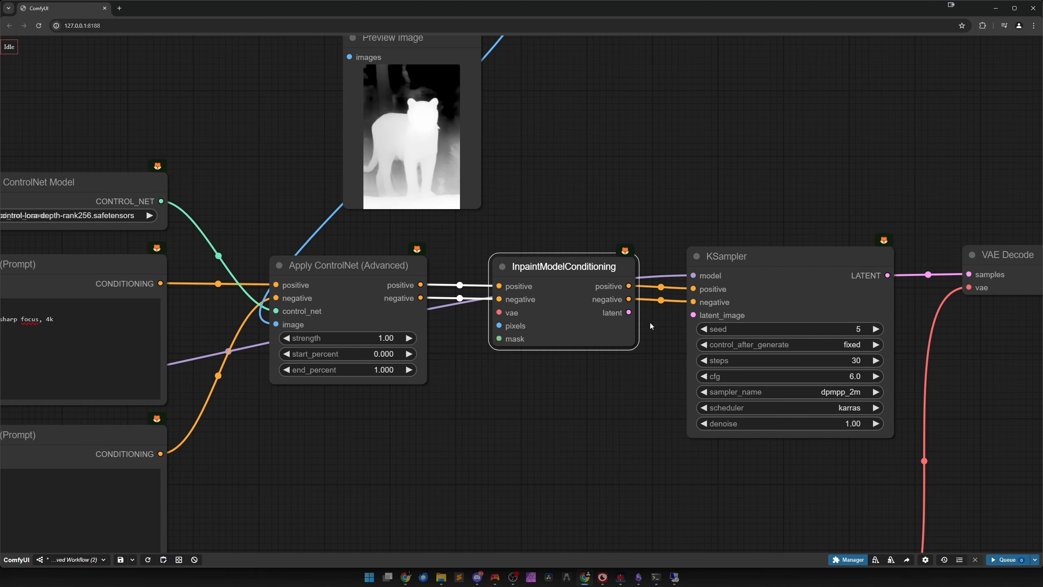
left_click_drag(628, 312, 693, 315)
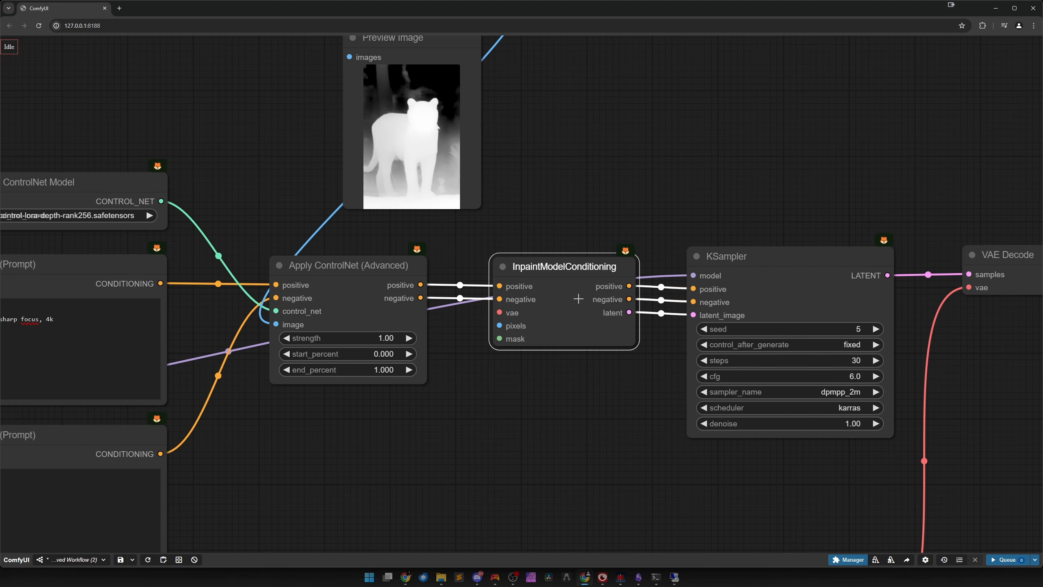
left_click_drag(577, 299, 579, 303)
left_click(534, 386)
Connect the middle Reroute node's VAE output to the vae input of InpaintModelConditioning.
scroll(526, 405, "down", 5)
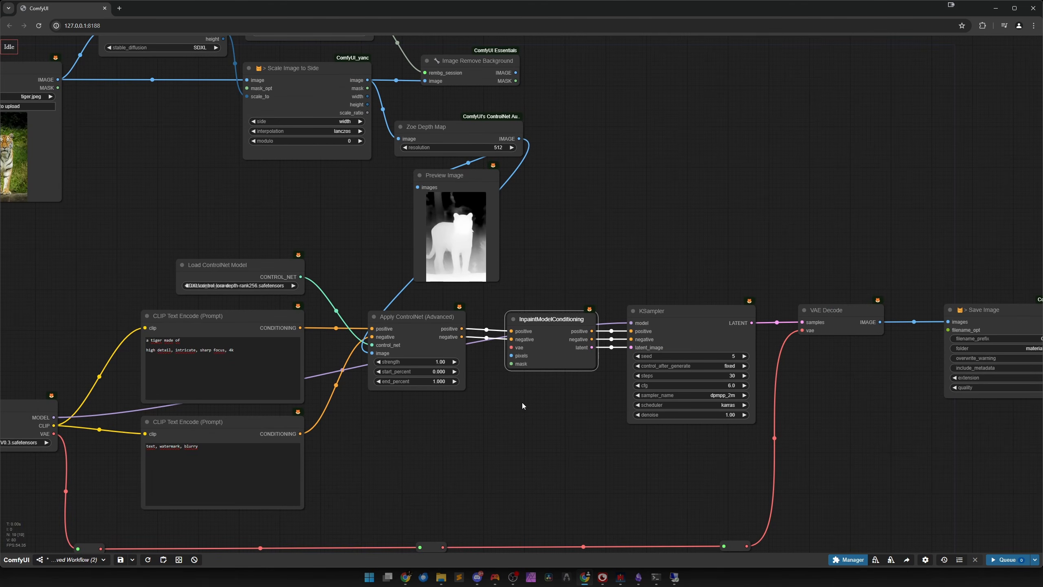
left_click_drag(504, 485, 573, 287)
left_click_drag(616, 342, 574, 431)
scroll(602, 402, "up", 3)
scroll(598, 396, "down", 1)
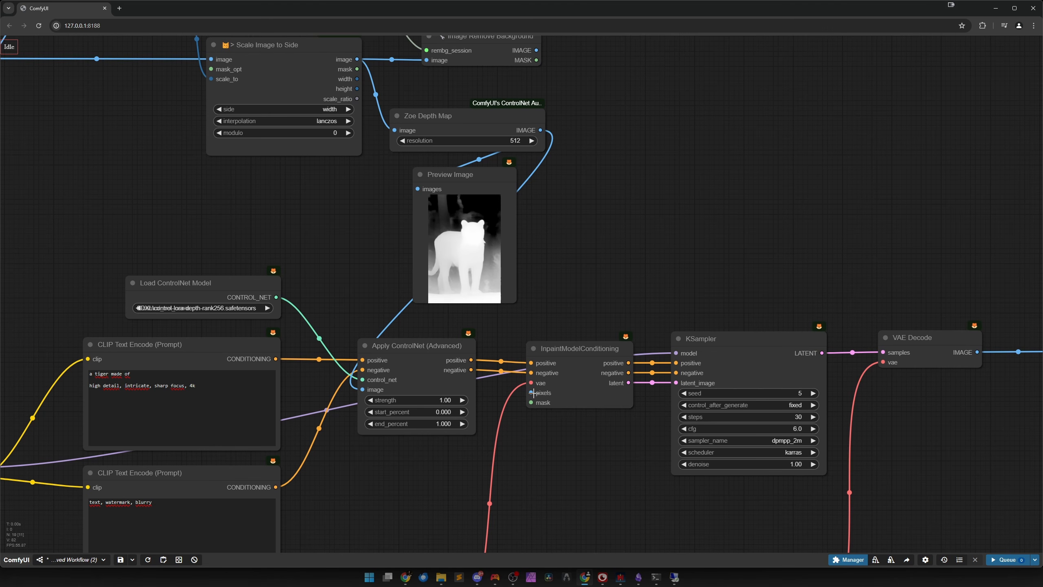
Connect Scale Image to Side's image output to InpaintModelConditioning's pixels input and Image Remove Background's MASK output to its mask input.
scroll(539, 434, "down", 5)
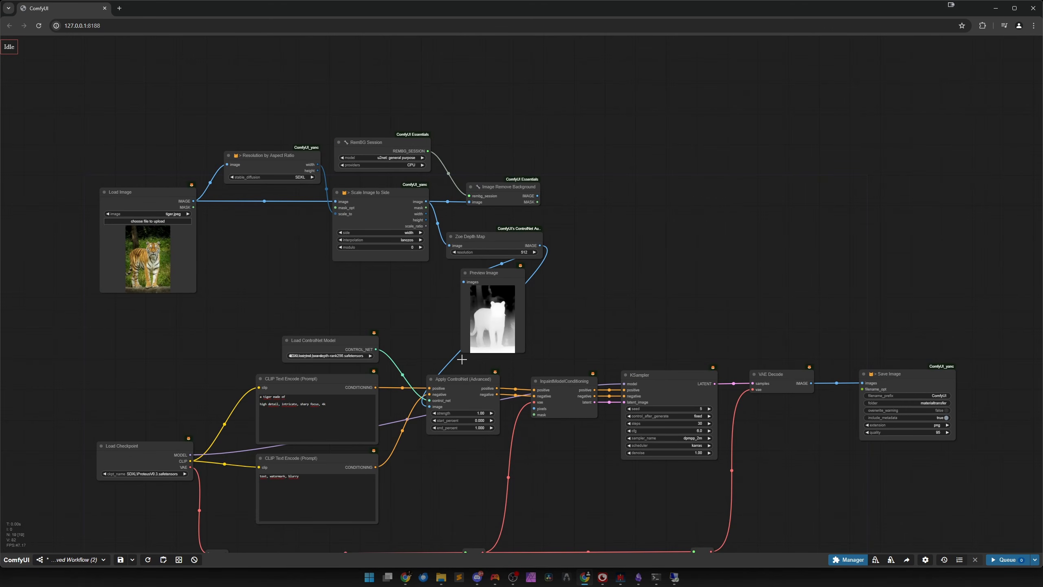
left_click_drag(426, 202, 533, 408)
scroll(374, 211, "up", 8)
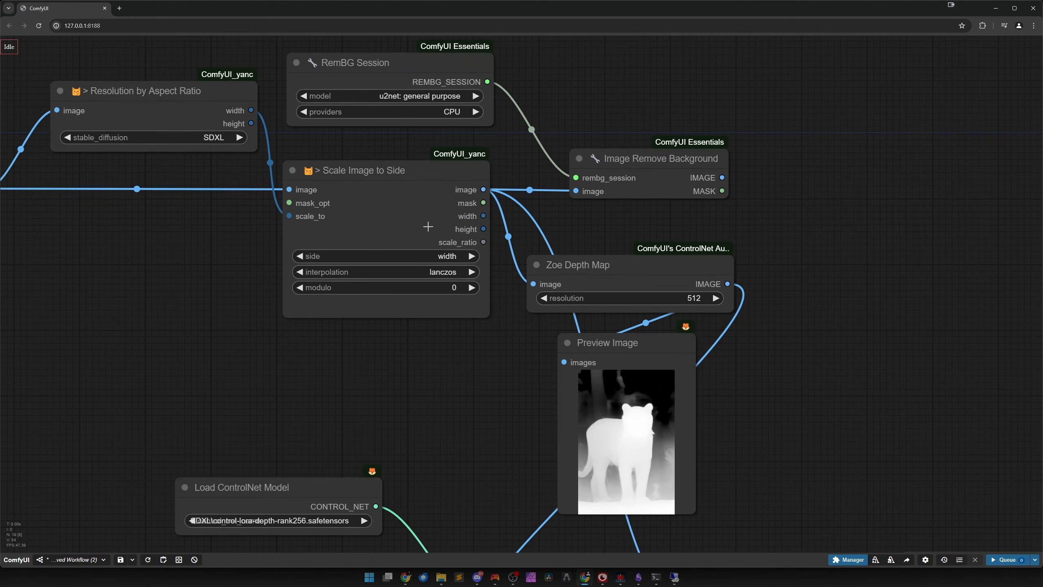
scroll(452, 365, "down", 5)
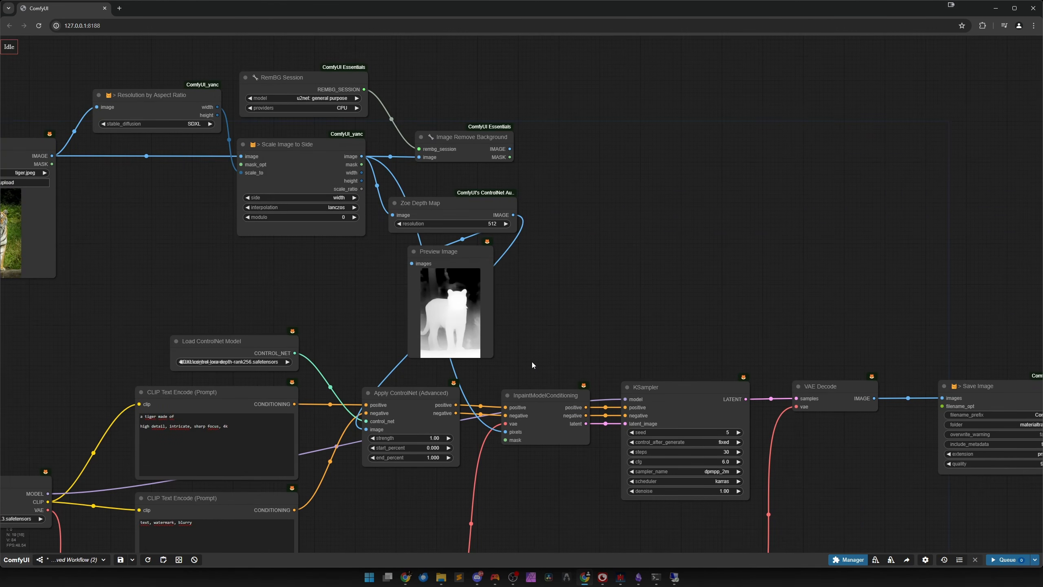
left_click_drag(557, 343, 541, 358)
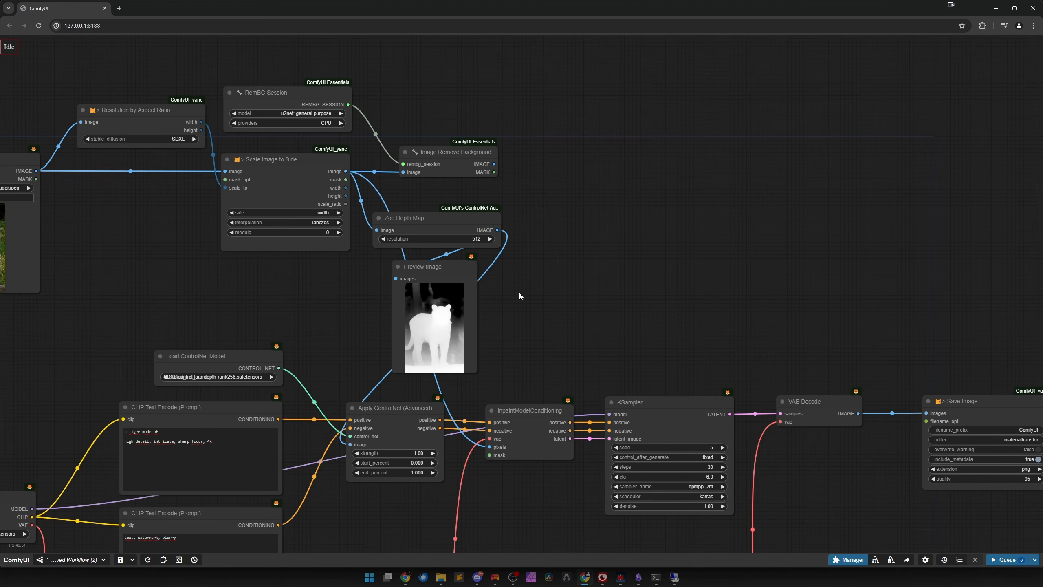
left_click_drag(493, 173, 491, 455)
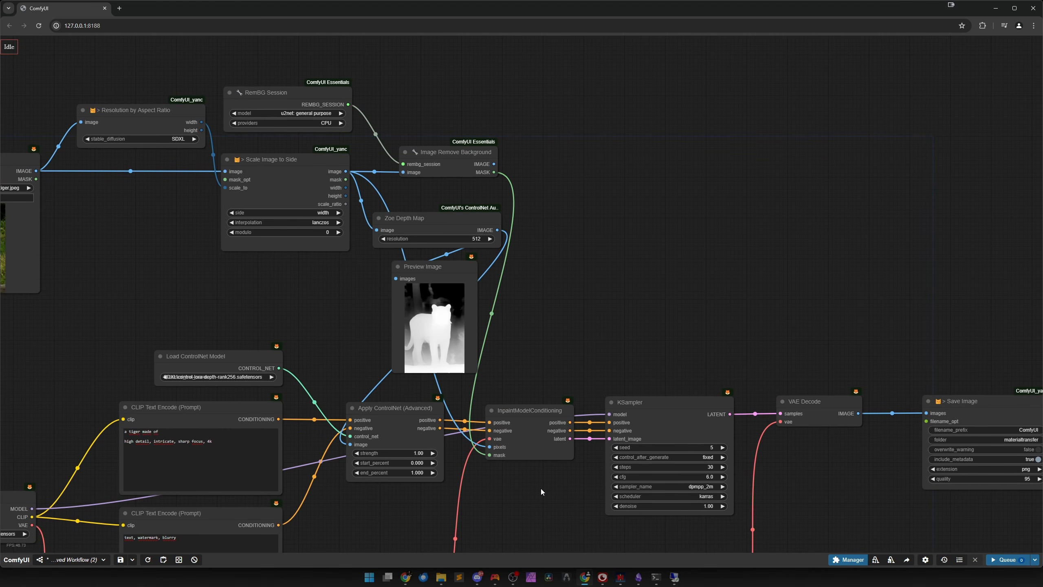
Examine the source tiger image up close and the node connections from Load Image through to Save Image.
left_click_drag(527, 367, 673, 373)
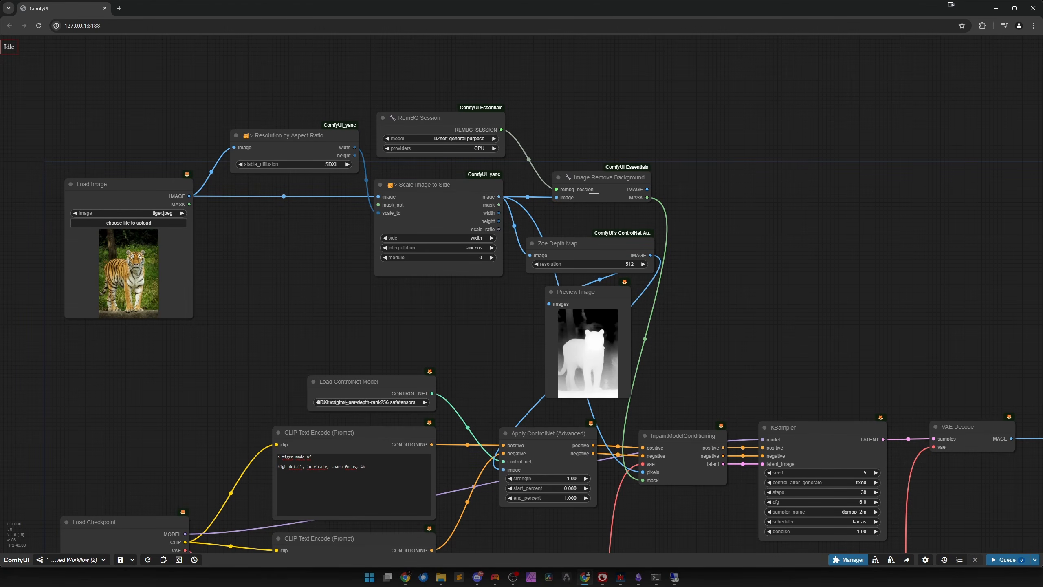
left_click_drag(305, 305, 668, 328)
scroll(582, 331, "up", 9)
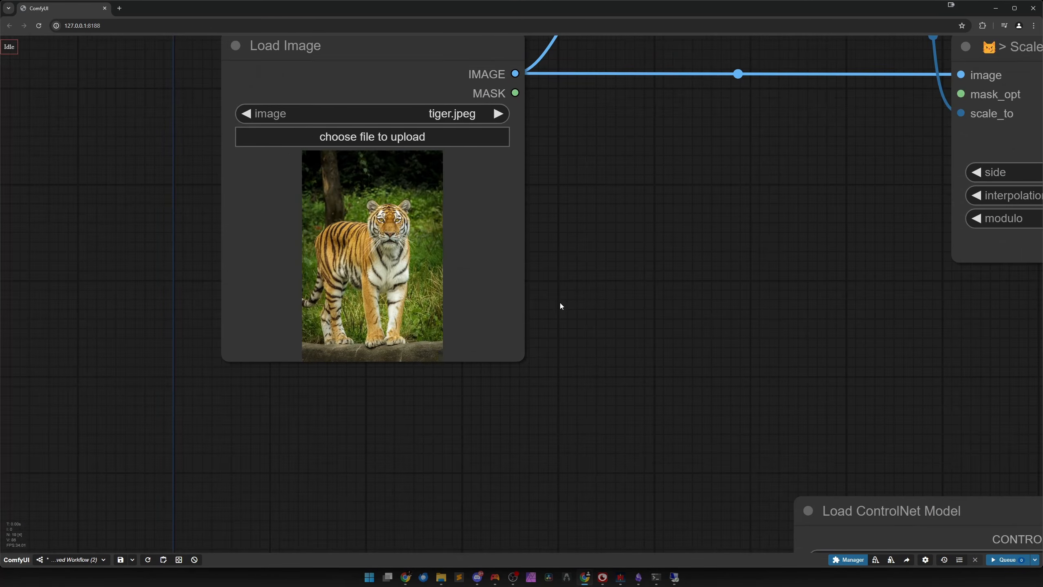
left_click_drag(559, 305, 715, 312)
scroll(649, 302, "up", 5)
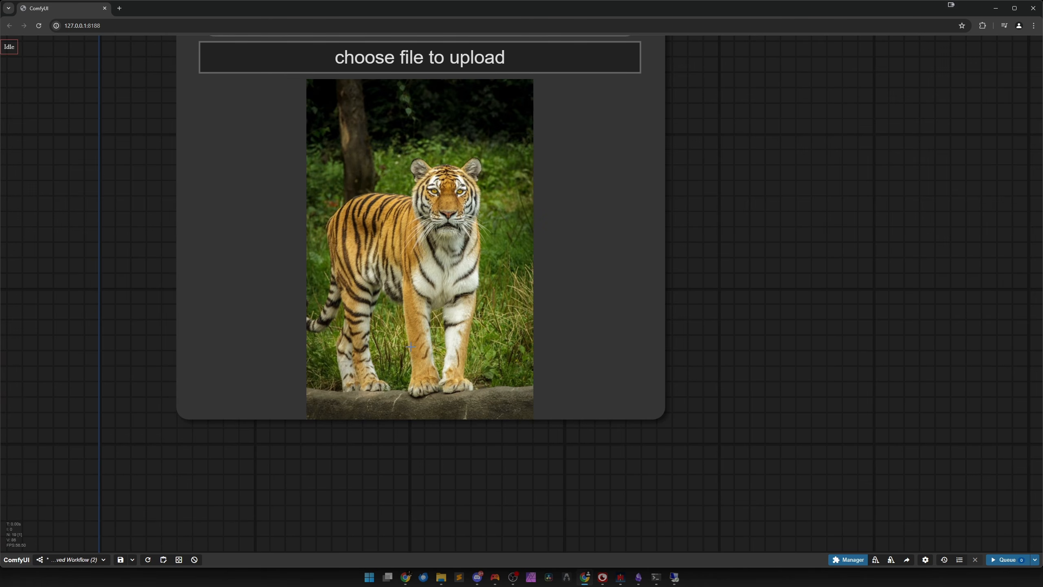
scroll(410, 346, "down", 13)
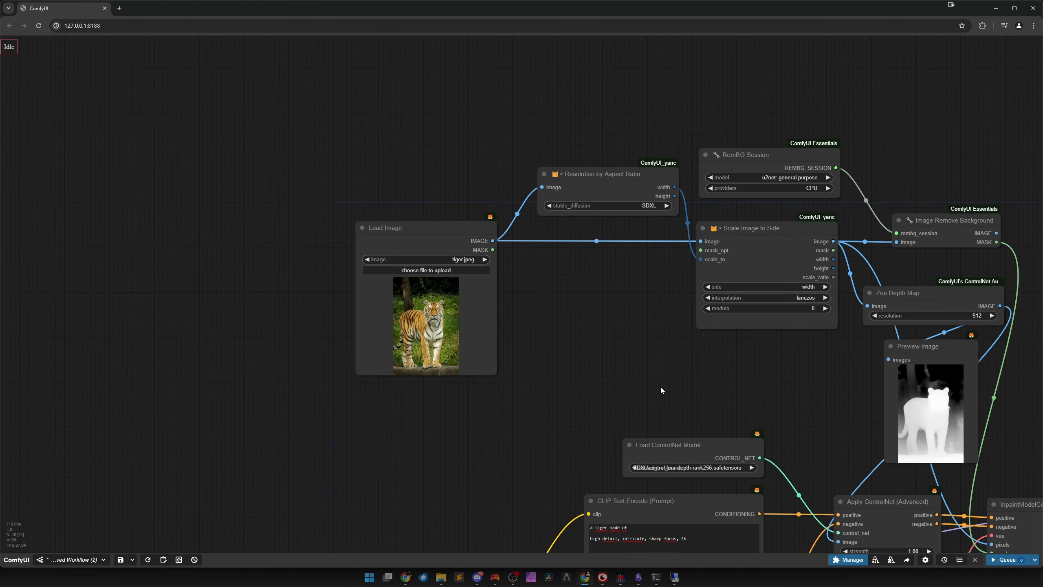
left_click_drag(662, 389, 291, 336)
left_click_drag(779, 407, 525, 276)
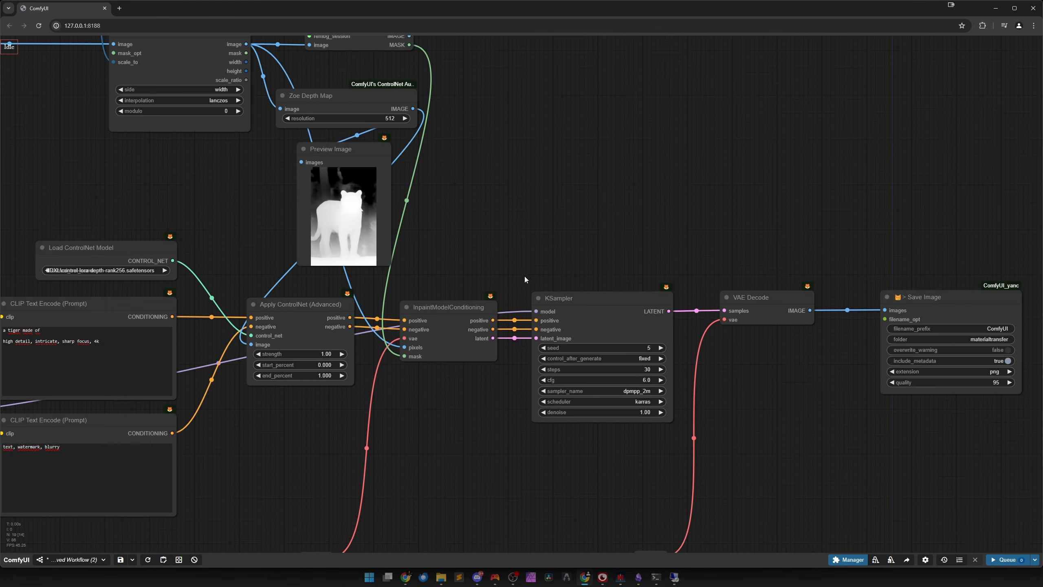
scroll(494, 407, "down", 3)
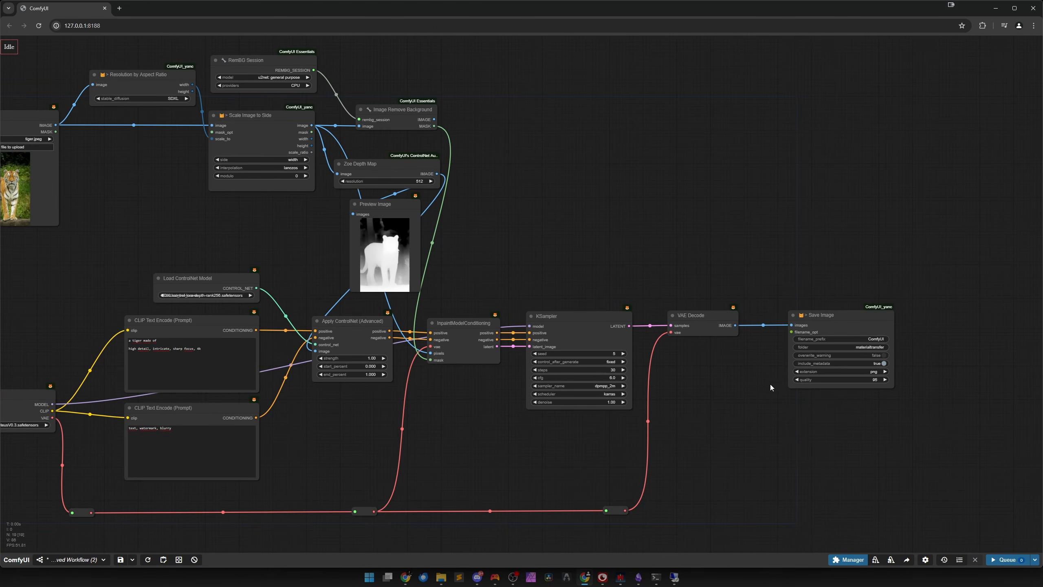
left_click_drag(489, 439, 623, 401)
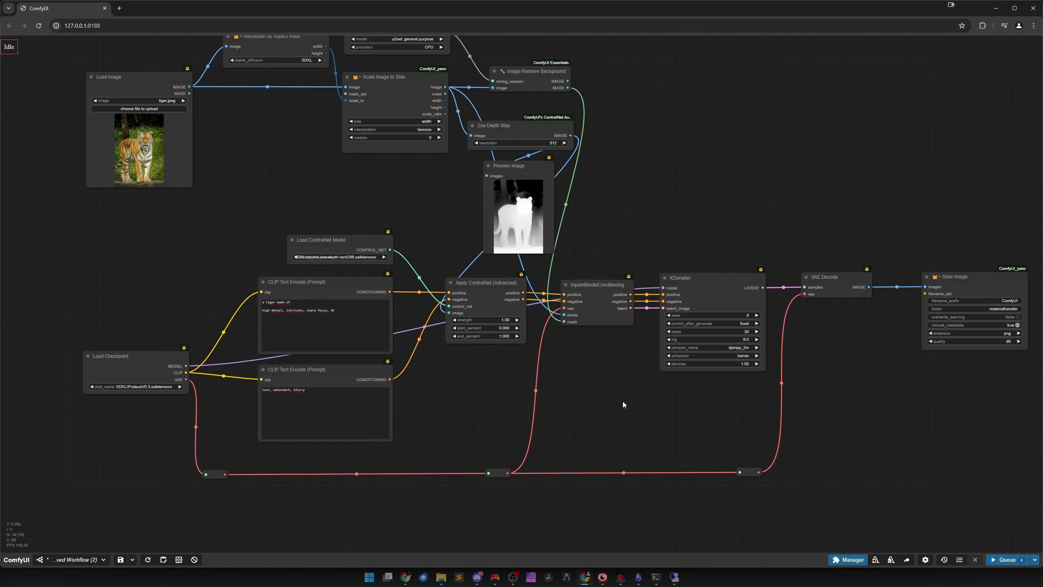
Add an IPAdapter Precise Style Transfer node in the empty area below the VAE reroute line.
scroll(599, 369, "down", 5)
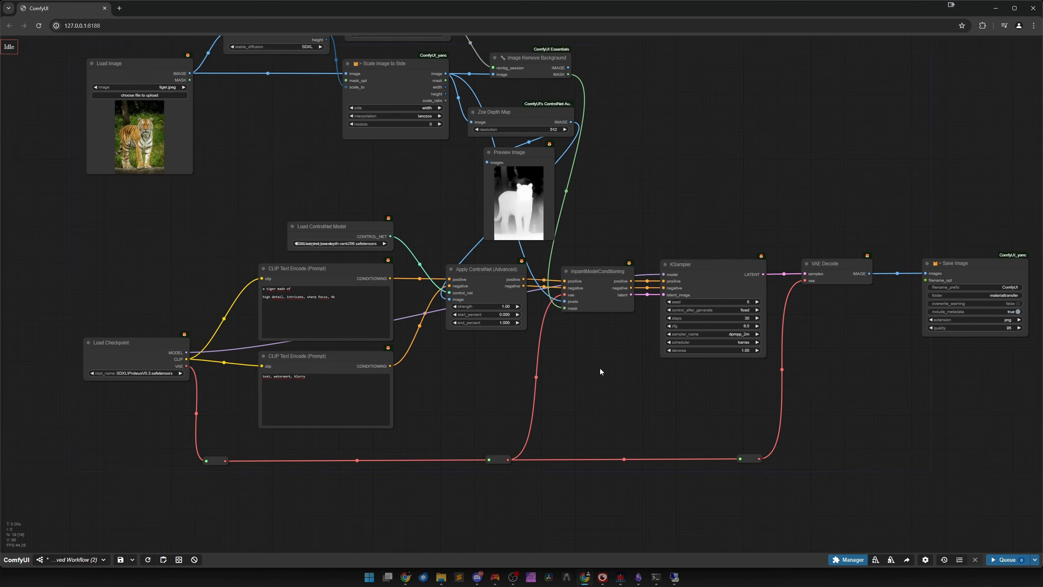
double_click(424, 367)
type("ipadap")
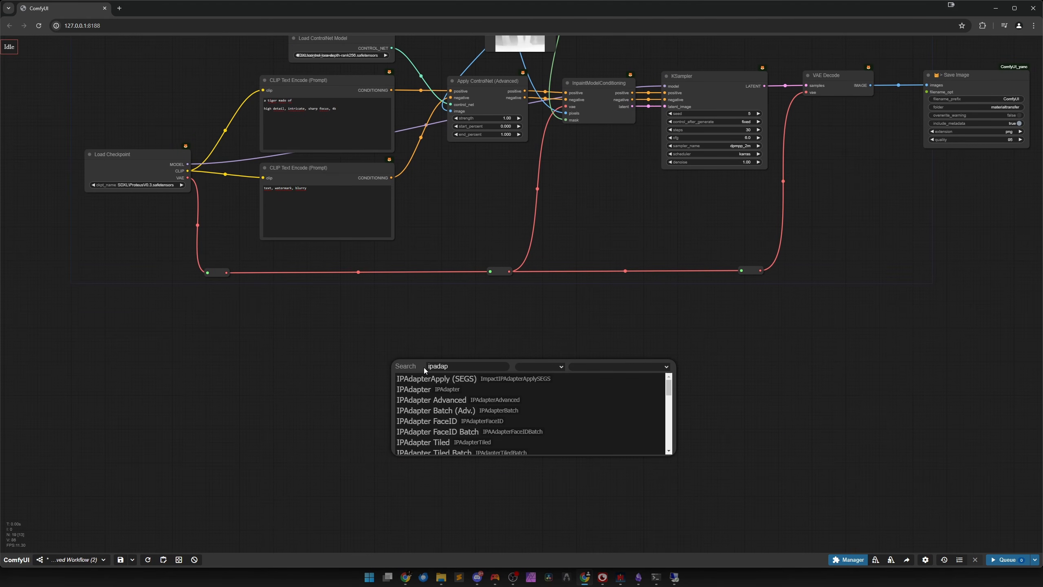
scroll(436, 407, "down", 3)
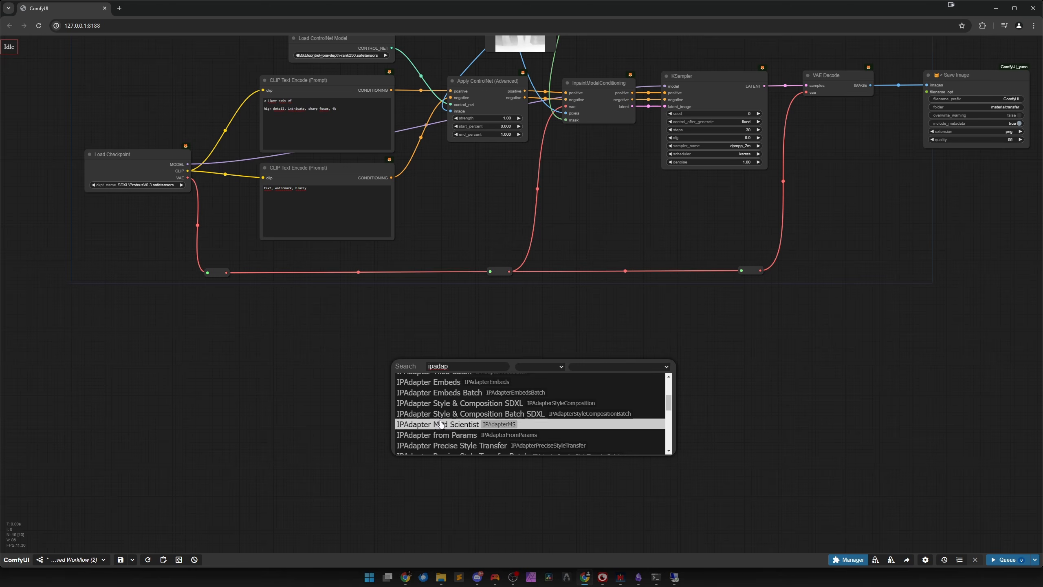
scroll(476, 415, "down", 2)
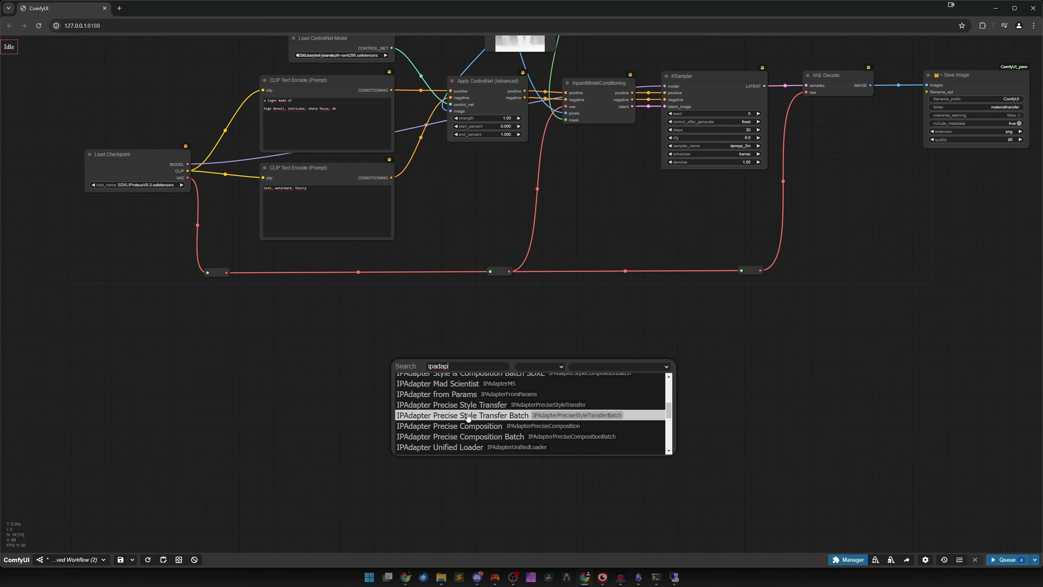
left_click(513, 410)
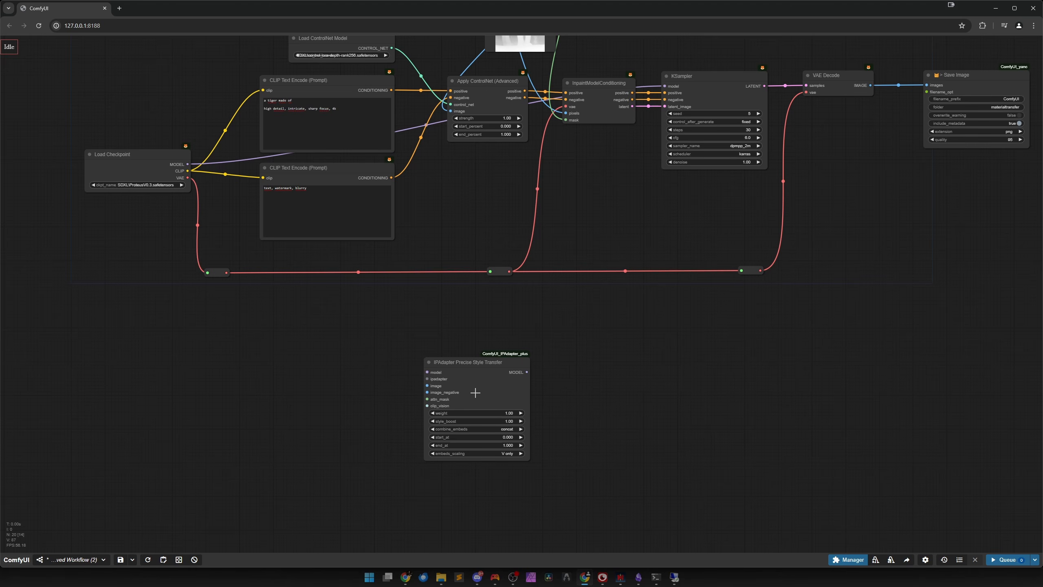
Add an IPAdapter Unified Loader node feeding the ipadapter input of the IPAdapter Precise Style Transfer node.
left_click_drag(475, 392, 334, 338)
left_click_drag(156, 385, 390, 389)
scroll(415, 369, "up", 4)
left_click_drag(557, 299, 427, 282)
left_click(493, 322)
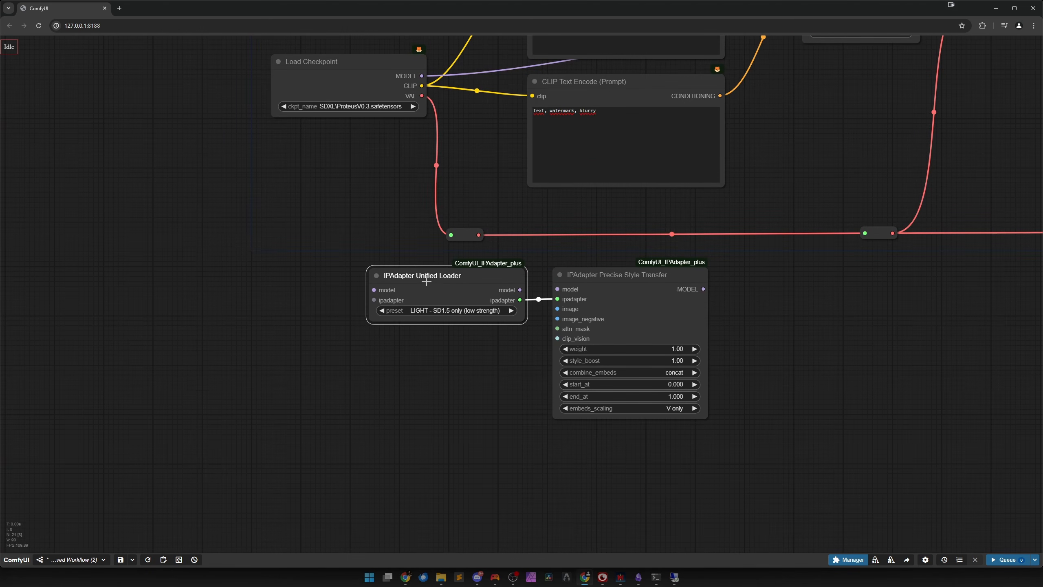
Set the IPAdapter Unified Loader's preset to PLUS (high strength) and connect Load Checkpoint's MODEL output to its model input.
left_click(437, 310)
left_click(465, 339)
scroll(441, 350, "up", 3)
left_click_drag(333, 336, 715, 490)
left_click_drag(642, 371, 771, 394)
left_click(450, 374)
left_click_drag(426, 142, 506, 378)
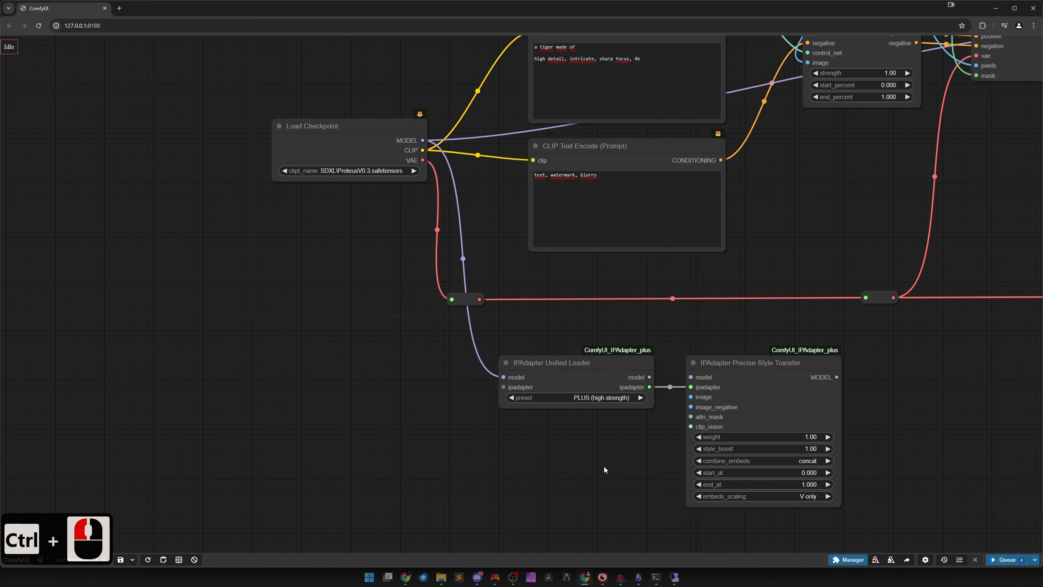
Connect the IPAdapter Unified Loader's model output to the model input of IPAdapter Precise Style Transfer.
left_click_drag(603, 467, 333, 469)
left_click(484, 418)
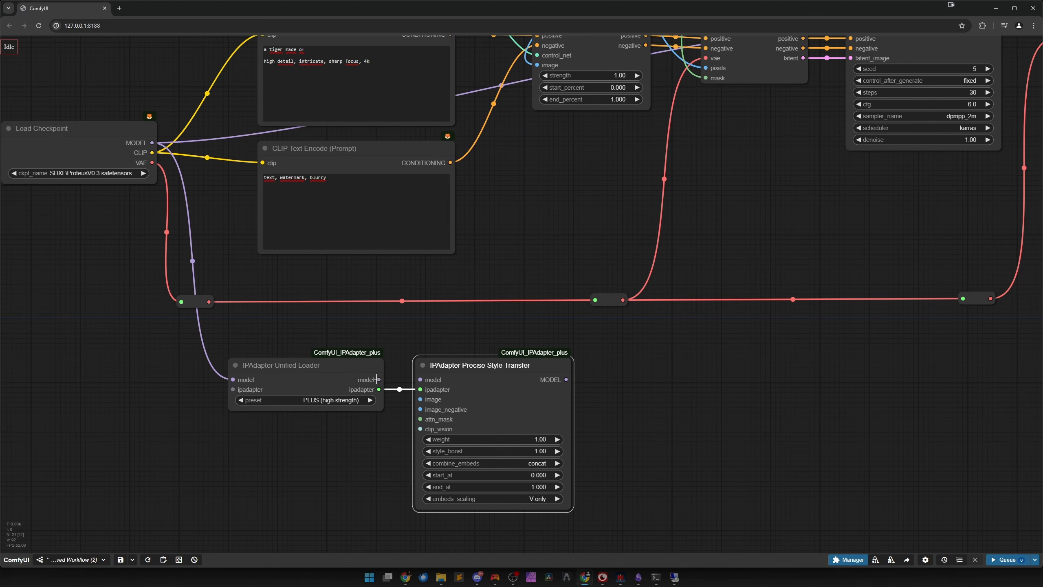
left_click_drag(379, 380, 420, 379)
left_click(357, 428)
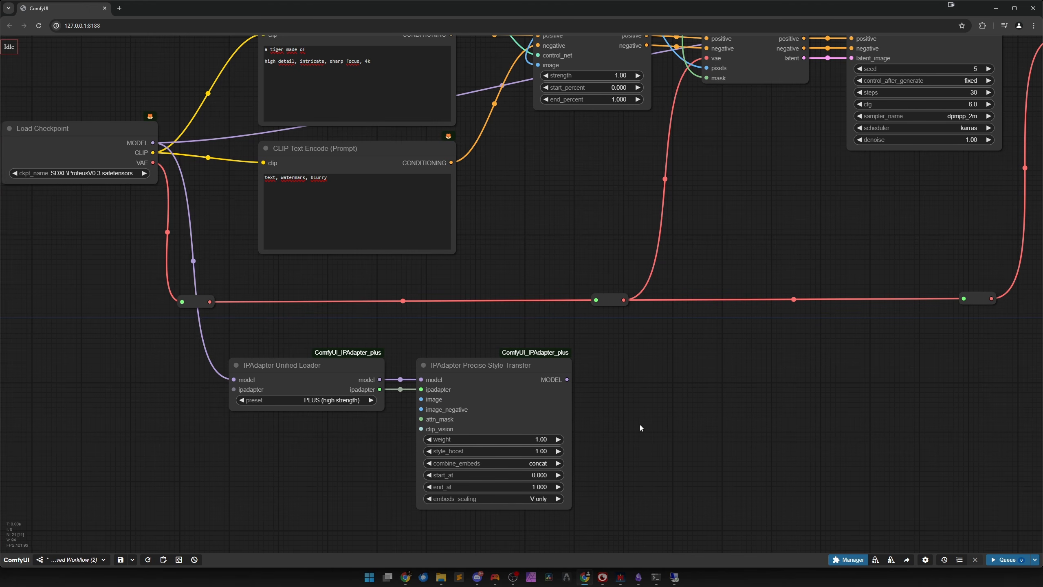
Move the IPAdapter Precise Style Transfer node slightly lower and connect its MODEL output to the KSampler's model input.
left_click_drag(639, 424, 672, 391)
left_click_drag(552, 373, 567, 393)
scroll(612, 397, "down", 3)
left_click_drag(761, 375, 608, 428)
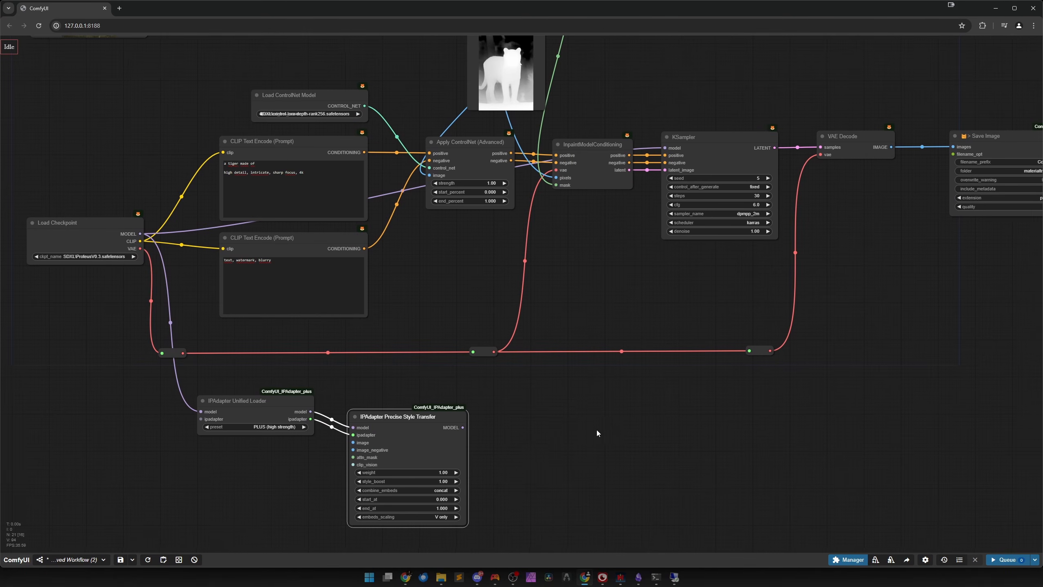
left_click_drag(462, 427, 700, 205)
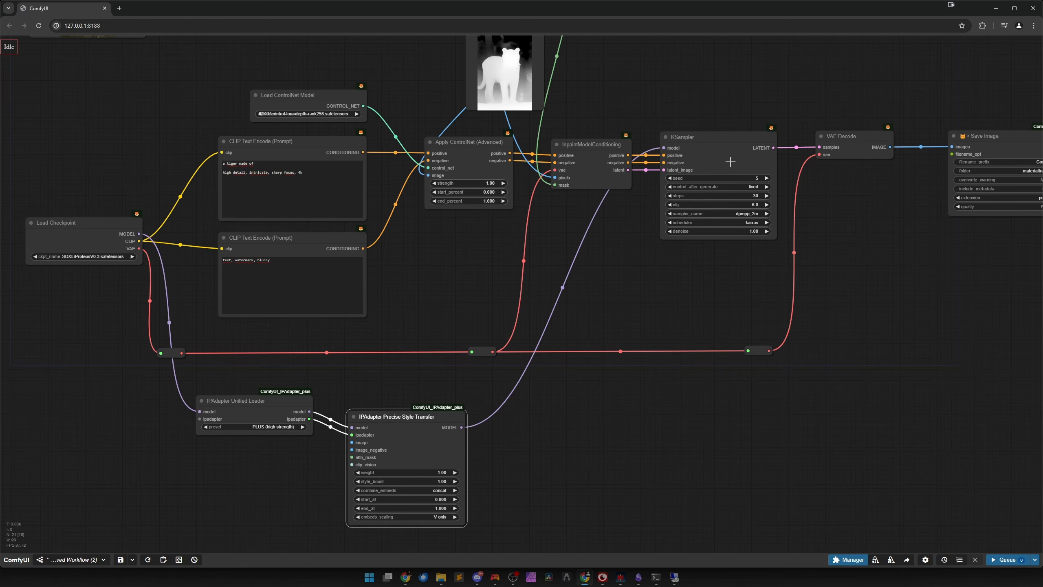
Add a Load Image node feeding IPAdapter Precise Style Transfer's image input and place it beneath the IPAdapter Unified Loader.
left_click_drag(543, 458, 645, 320)
scroll(478, 412, "up", 4)
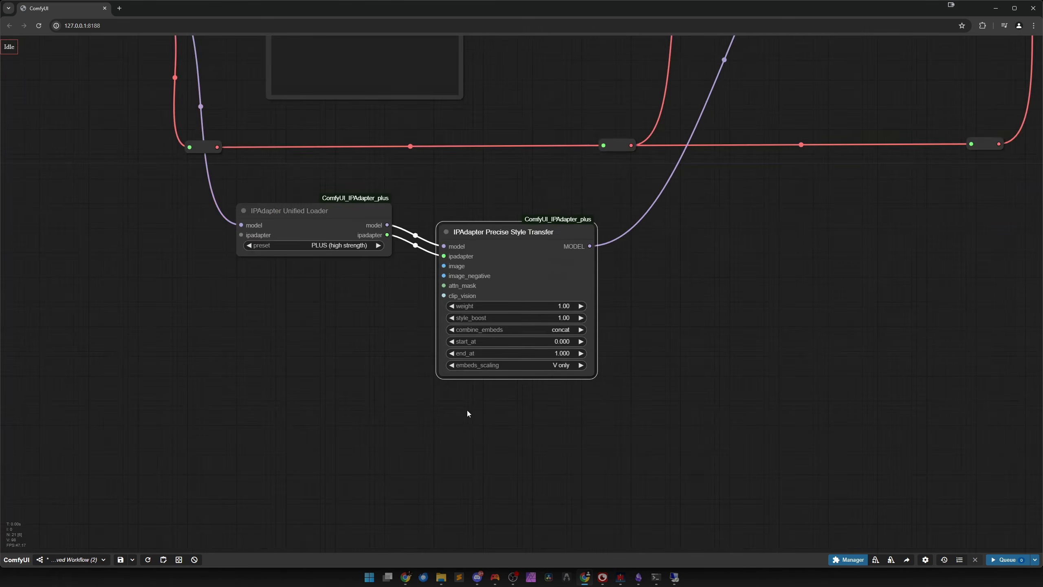
left_click_drag(524, 272, 535, 309)
left_click_drag(305, 365, 486, 390)
left_click_drag(634, 304, 449, 303)
left_click(462, 345)
left_click_drag(528, 307, 476, 301)
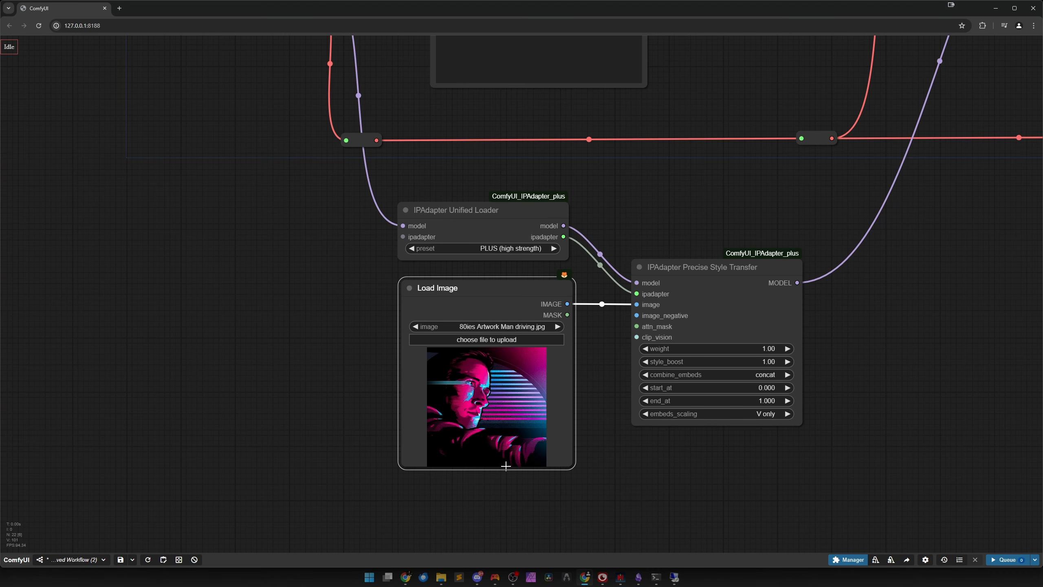
Load porcelain.jpeg from the materials folder in File Explorer into the new Load Image node.
mouse_move(442, 577)
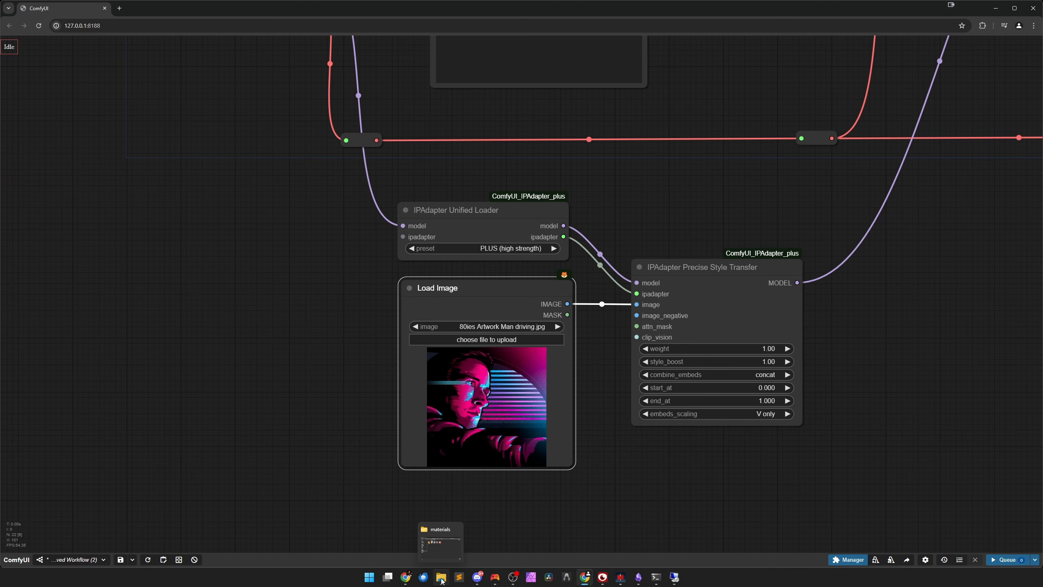
left_click(454, 534)
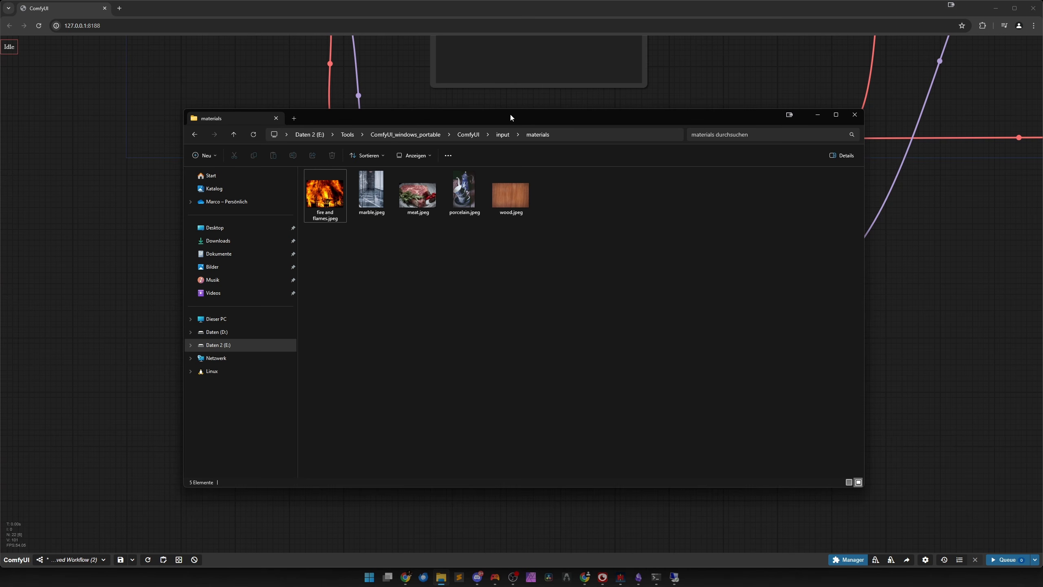
left_click_drag(511, 114, 957, 121)
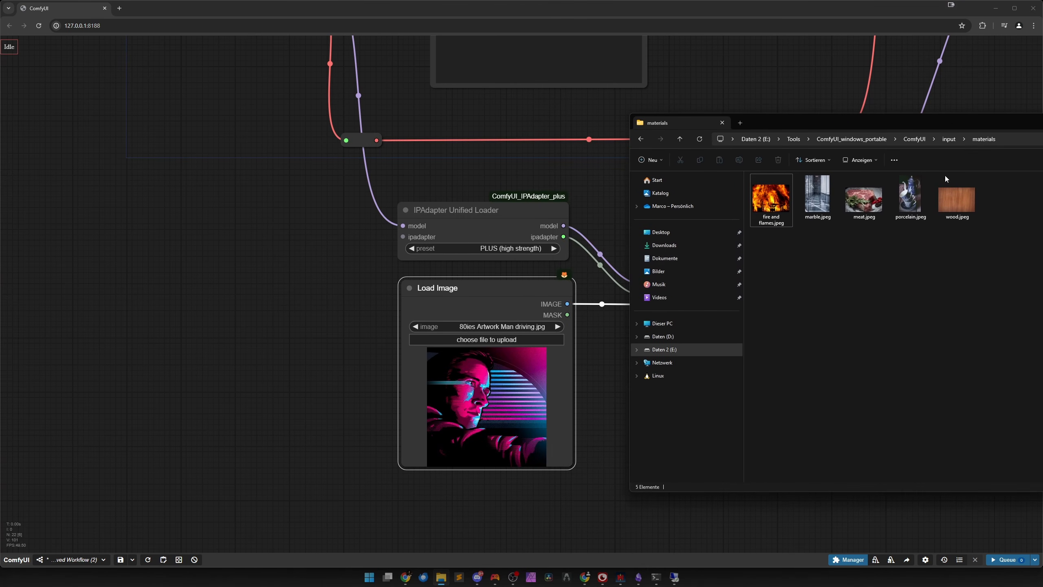
left_click(910, 195)
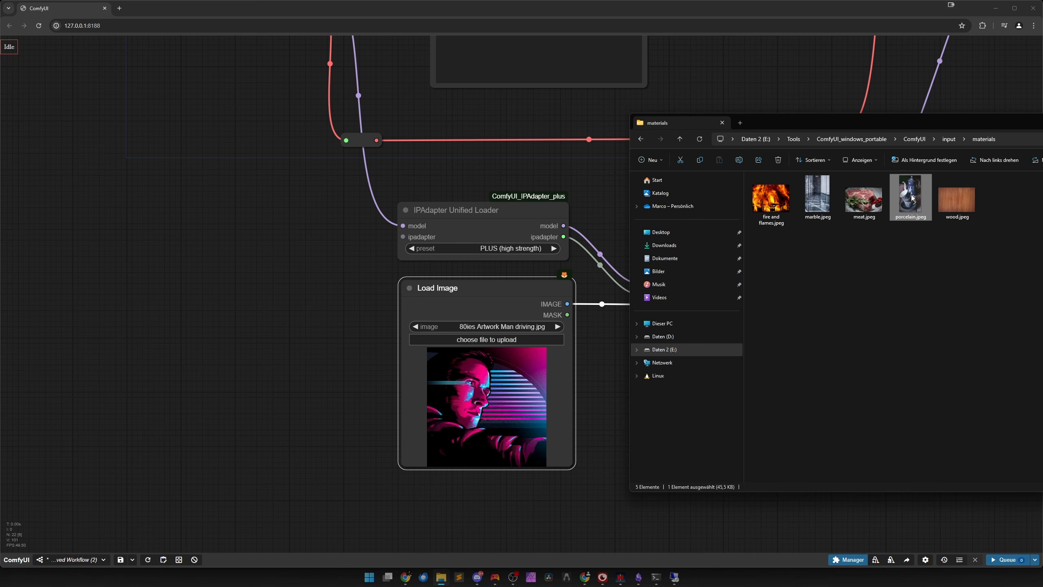
left_click_drag(911, 197, 559, 395)
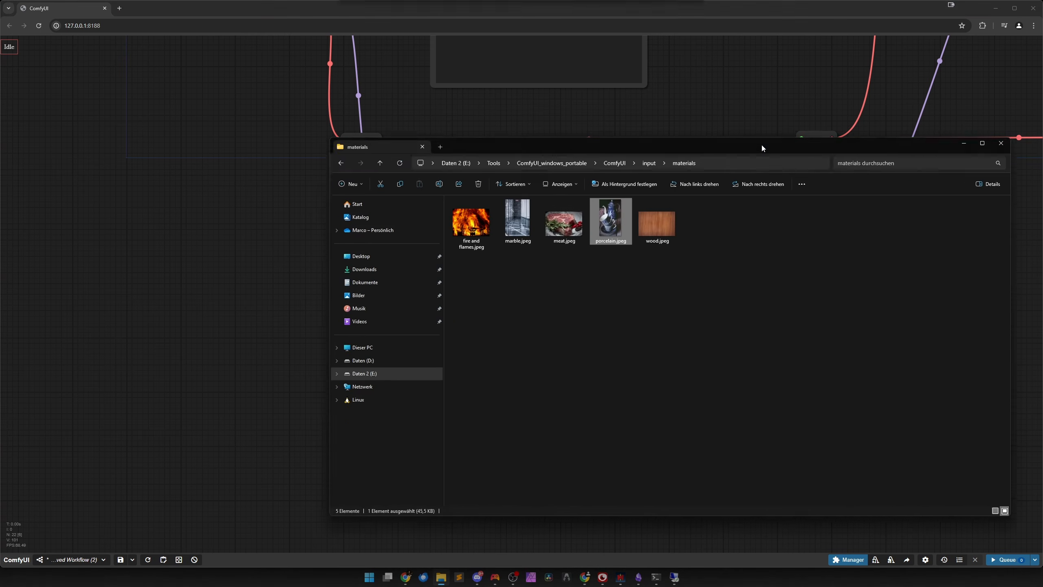
left_click_drag(761, 143, 617, 113)
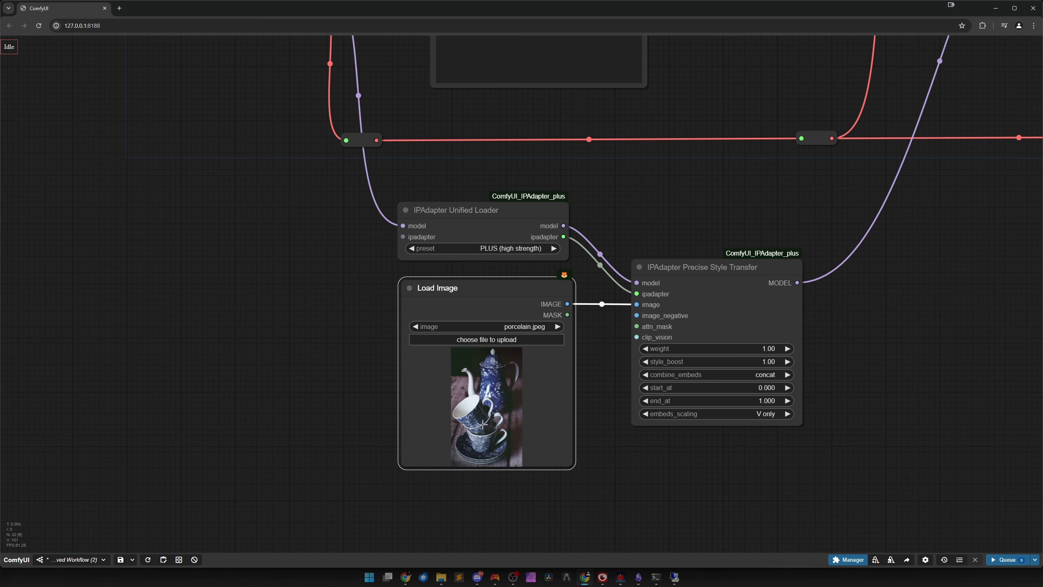
Complete the first line of the positive prompt so it reads "a tiger made of porcelain".
scroll(485, 409, "down", 2)
left_click_drag(631, 202, 638, 444)
scroll(660, 295, "up", 7)
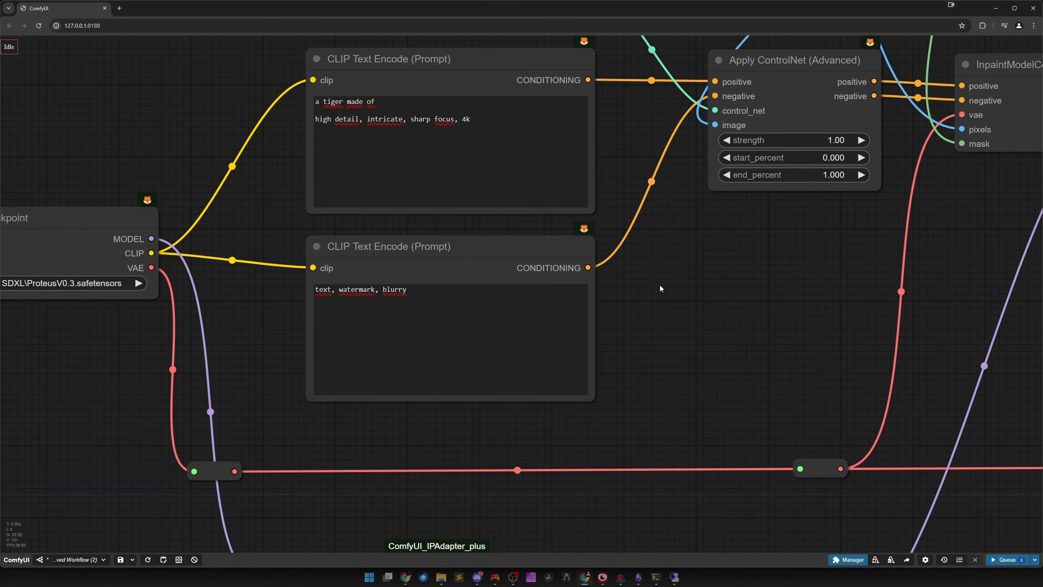
left_click_drag(615, 170, 763, 333)
left_click(526, 244)
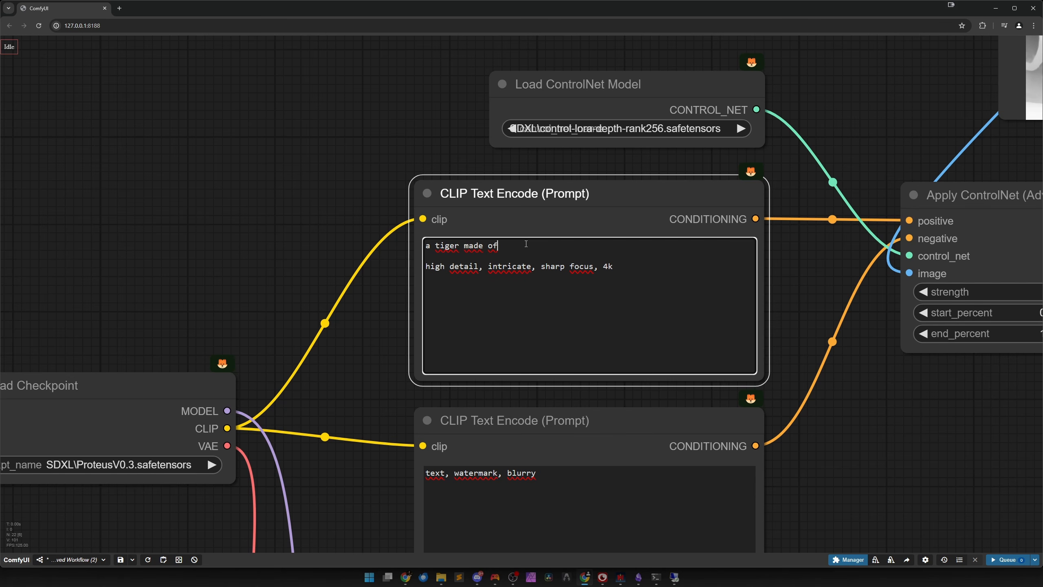
type("porce")
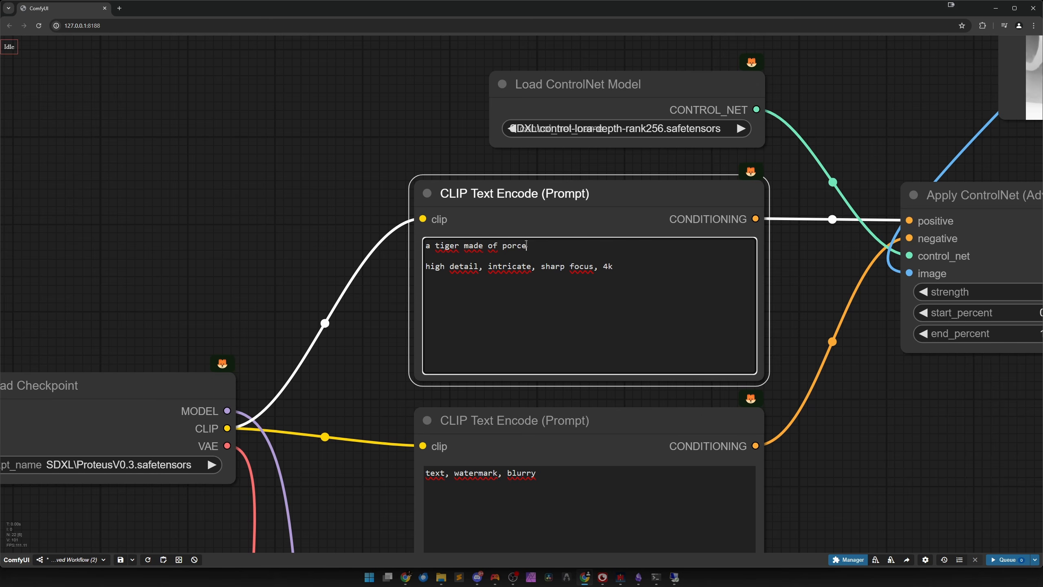
type("lain")
Set the IPAdapter Precise Style Transfer node's weight to 0.70 and style_boost to 2.00.
scroll(692, 415, "down", 5)
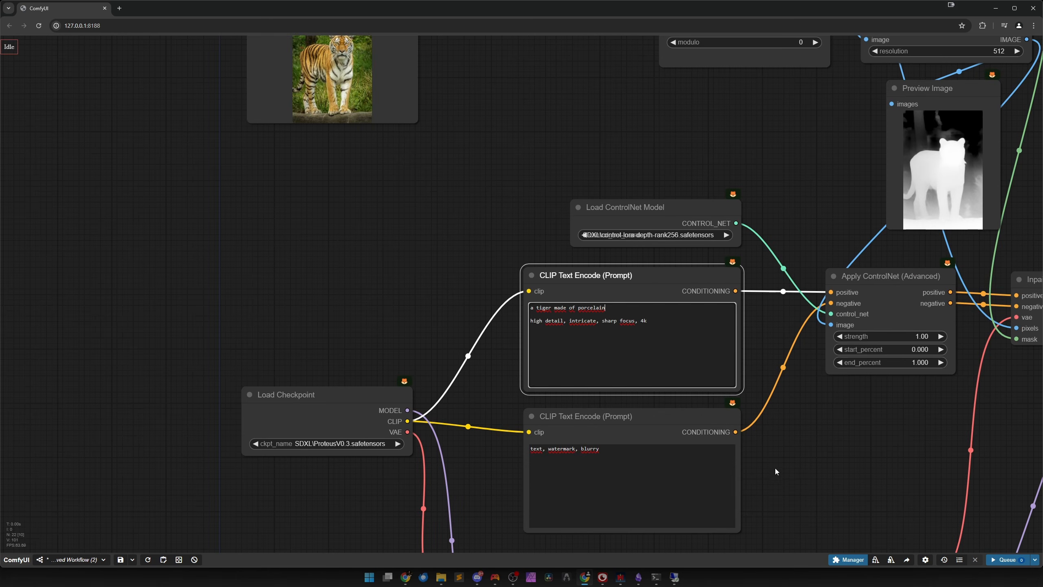
left_click_drag(781, 435, 689, 161)
scroll(658, 385, "down", 2)
left_click_drag(618, 285, 563, 162)
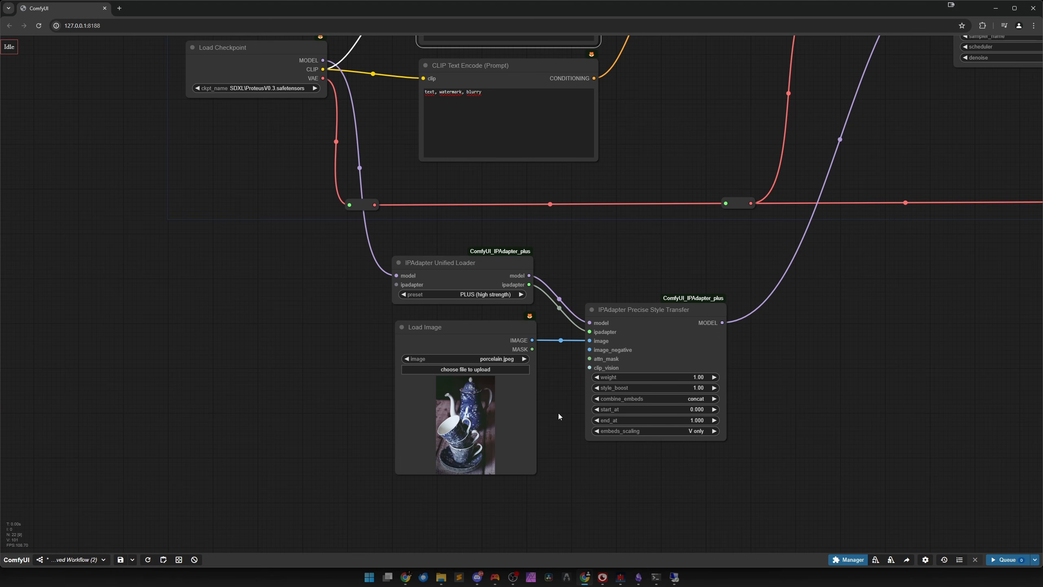
scroll(677, 388, "up", 8)
left_click_drag(666, 357, 664, 358)
left_click(506, 357)
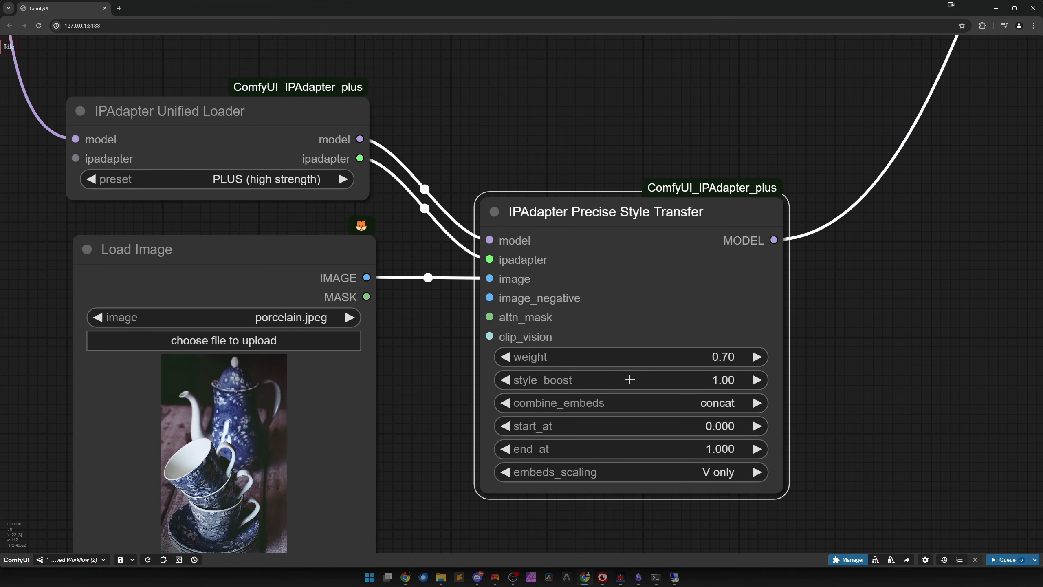
left_click_drag(598, 378, 607, 379)
Review the node graph from the IPAdapter nodes and tiger source image through the depth preview to InpaintModelConditioning and KSampler.
scroll(524, 409, "down", 8)
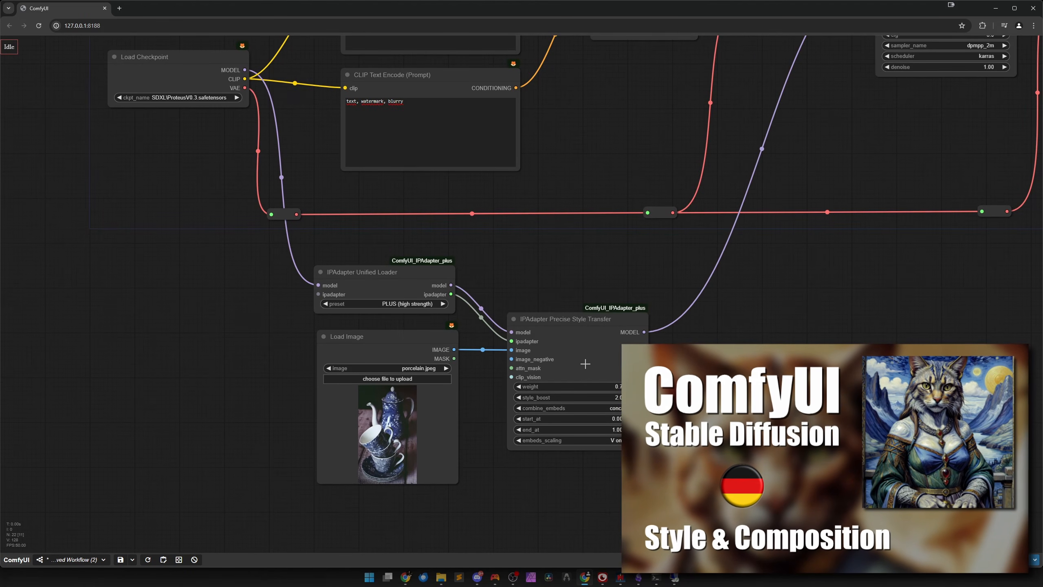
left_click_drag(584, 350, 577, 320)
scroll(666, 331, "down", 3)
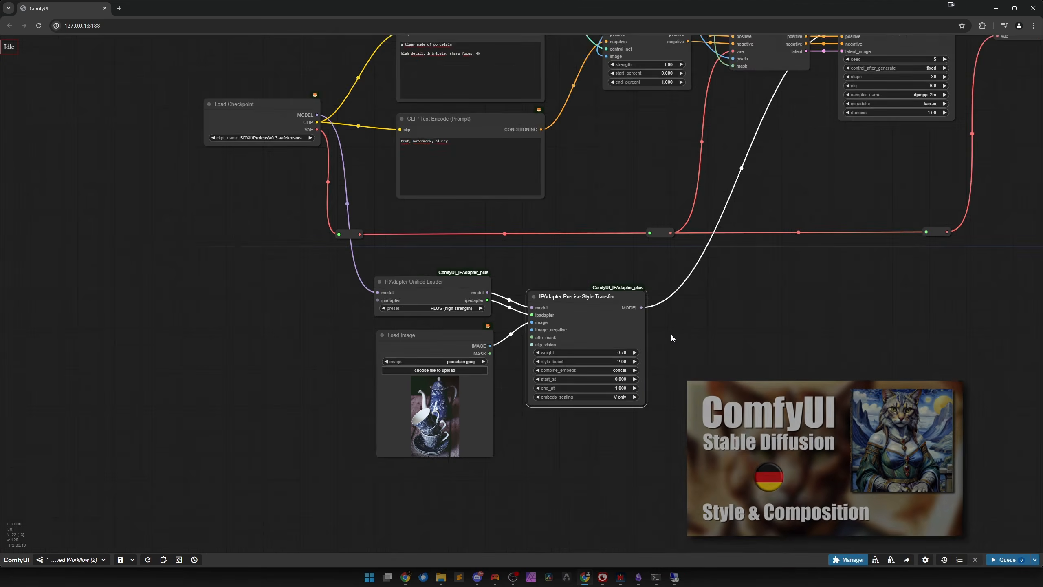
left_click_drag(748, 355, 603, 435)
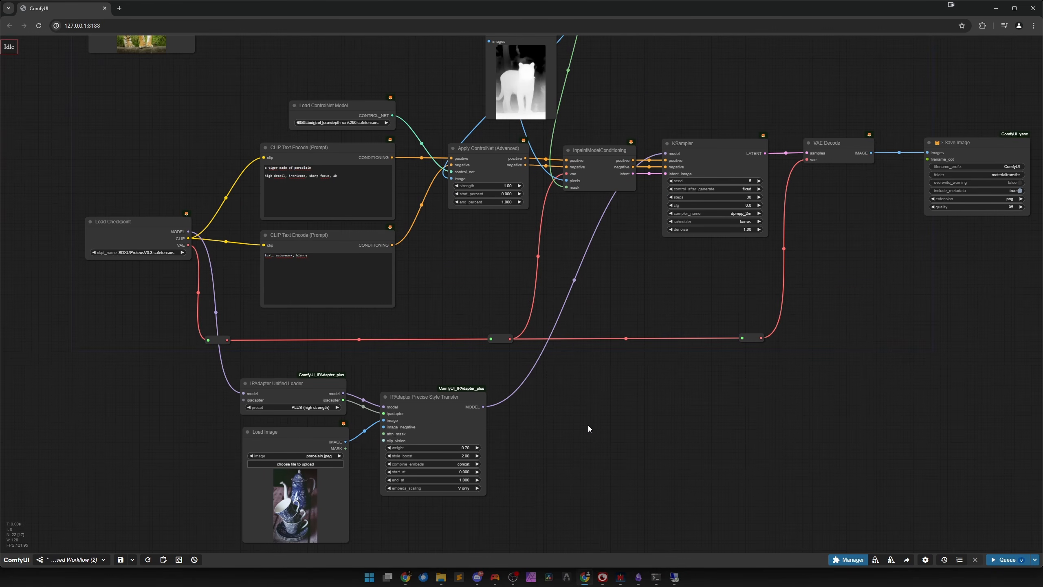
left_click_drag(821, 337, 761, 346)
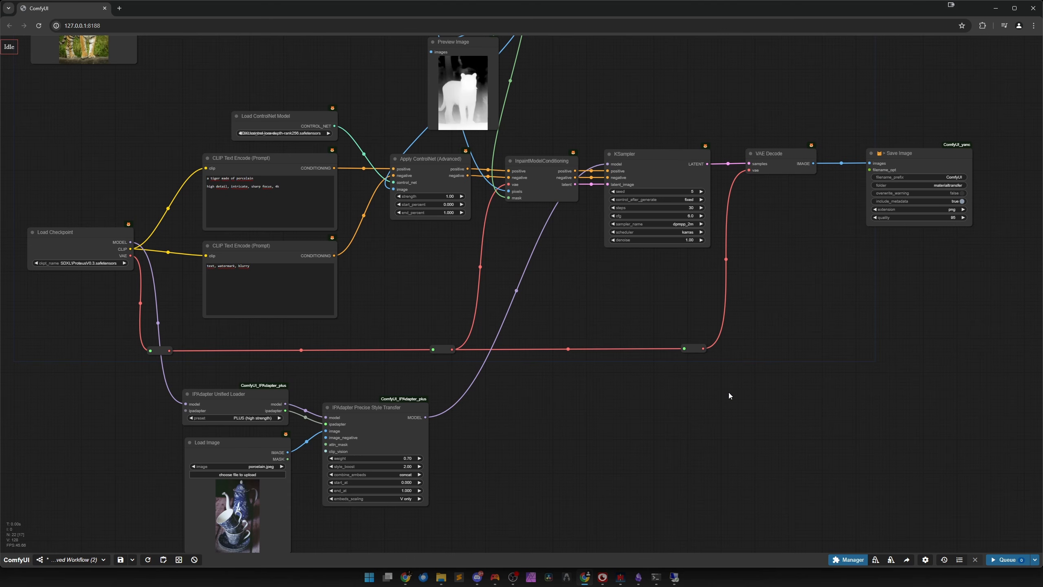
scroll(599, 409, "down", 1)
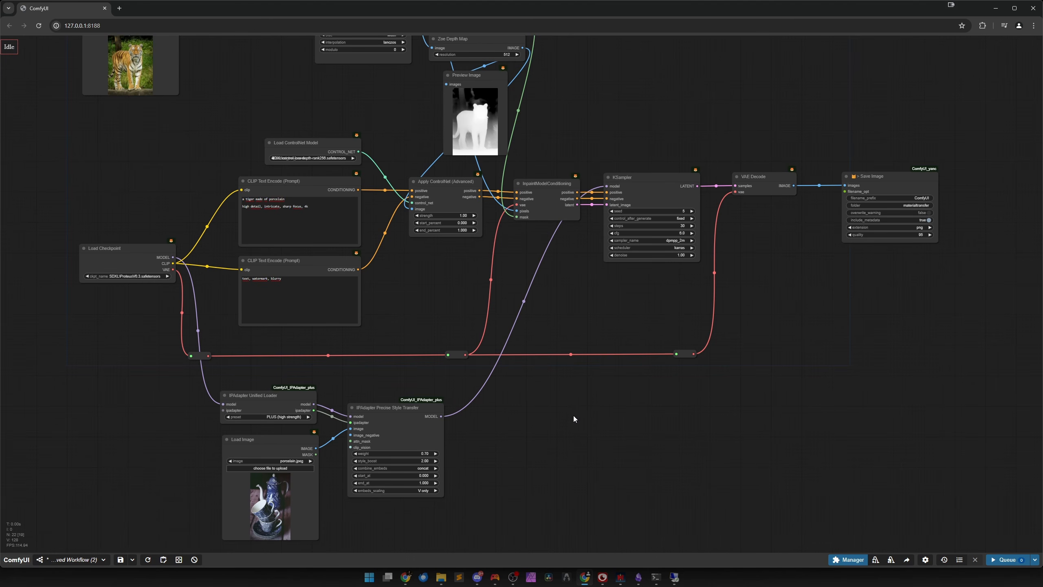
left_click_drag(418, 306, 526, 436)
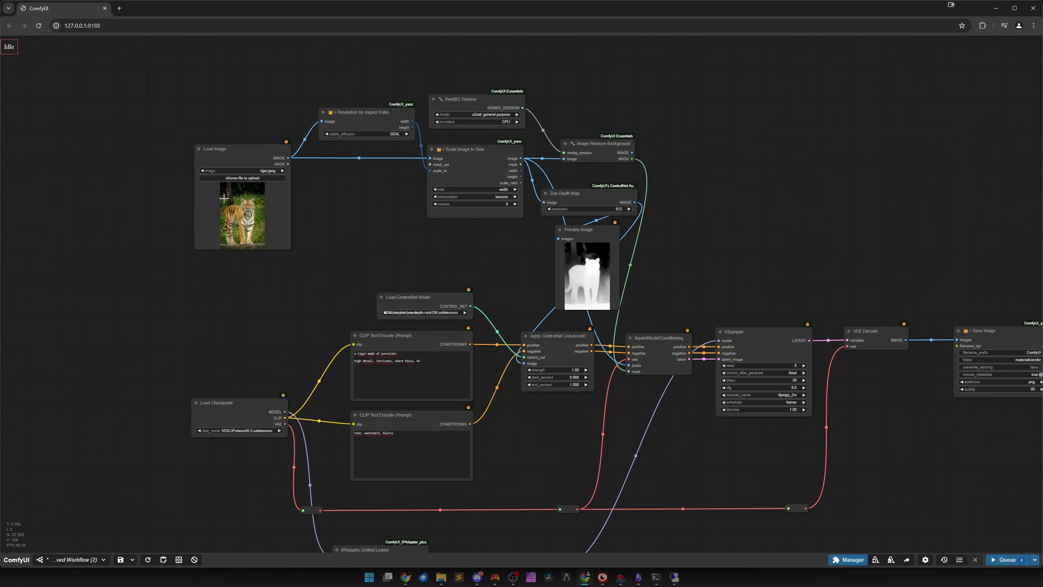
left_click(583, 267)
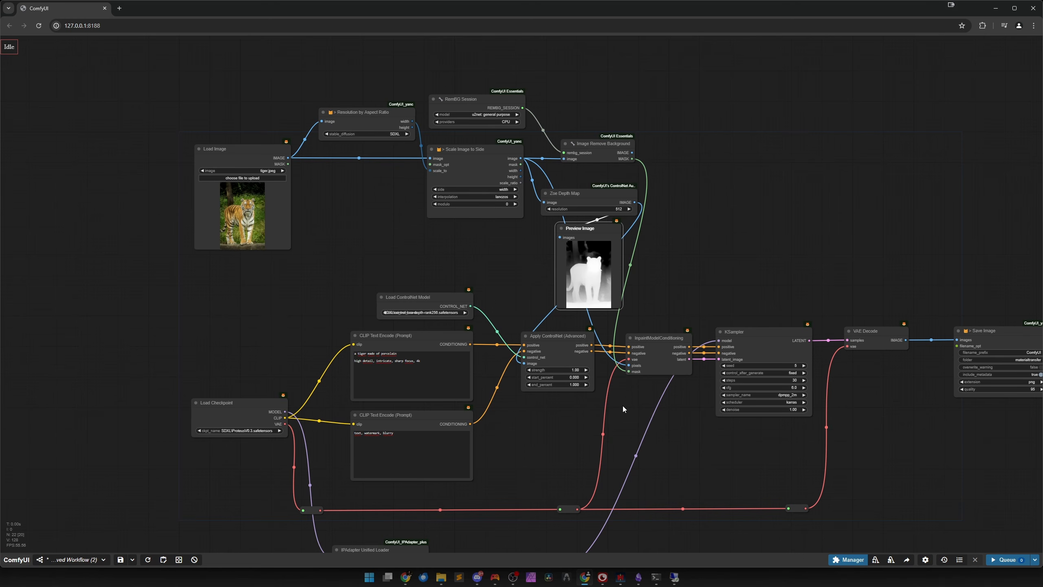
left_click_drag(622, 408, 470, 331)
scroll(471, 348, "up", 4)
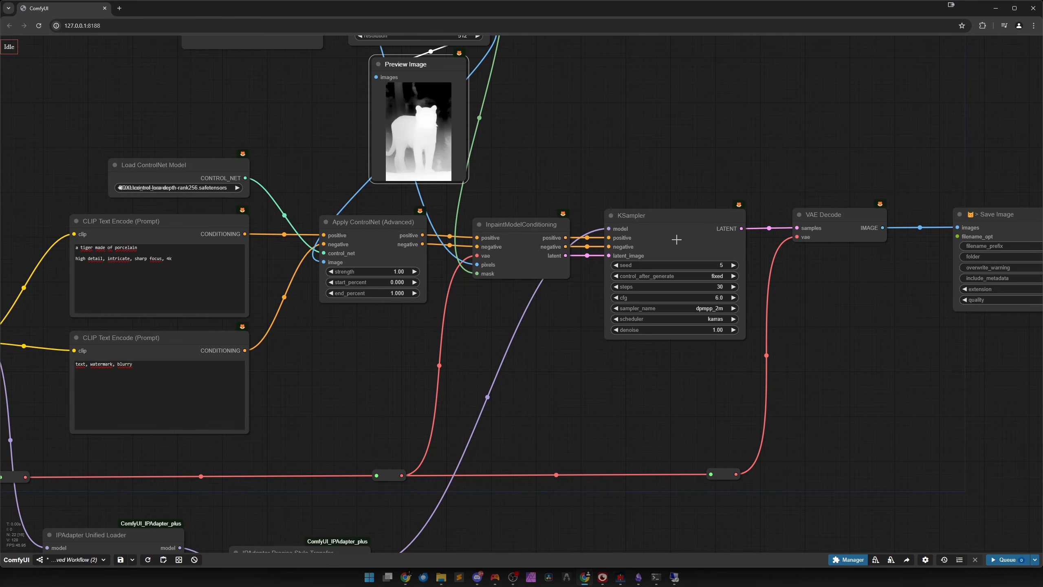
left_click(676, 240)
left_click(504, 257)
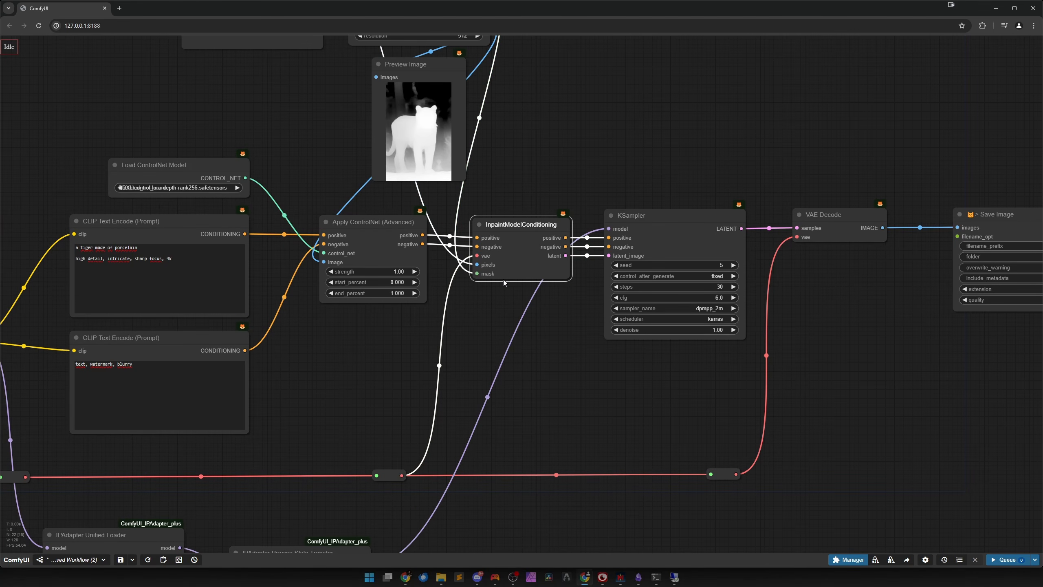
Examine the Apply ControlNet settings, the tiger's depth map and the porcelain reference image up close.
left_click_drag(409, 337, 532, 337)
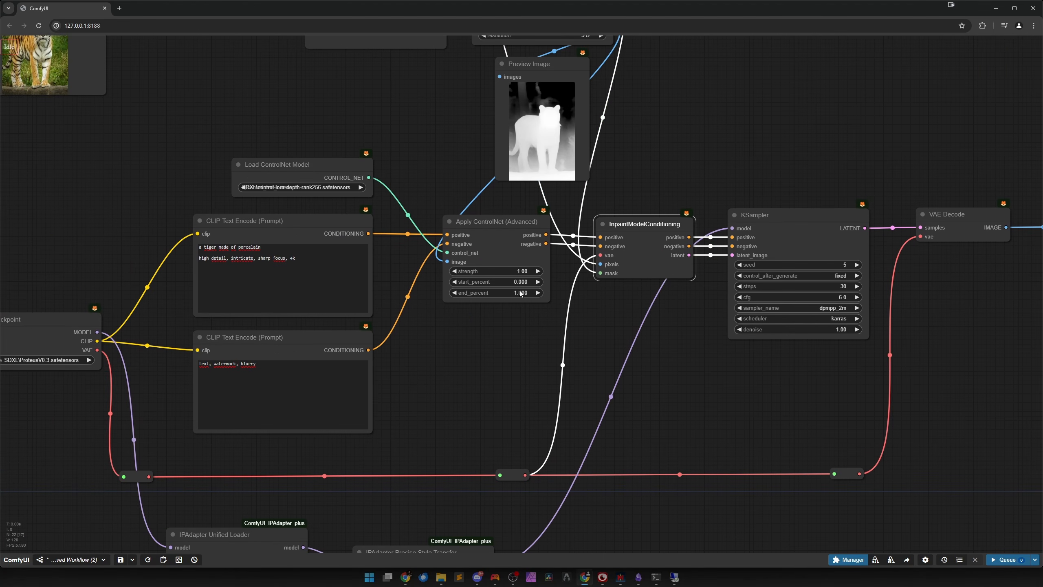
left_click(463, 313)
scroll(551, 135, "up", 6)
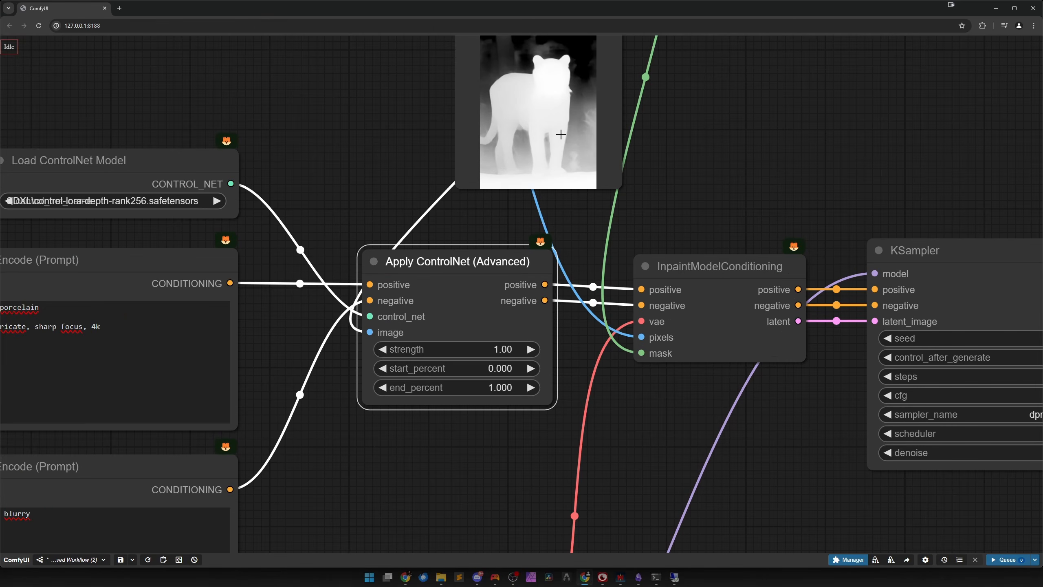
scroll(548, 282, "up", 2)
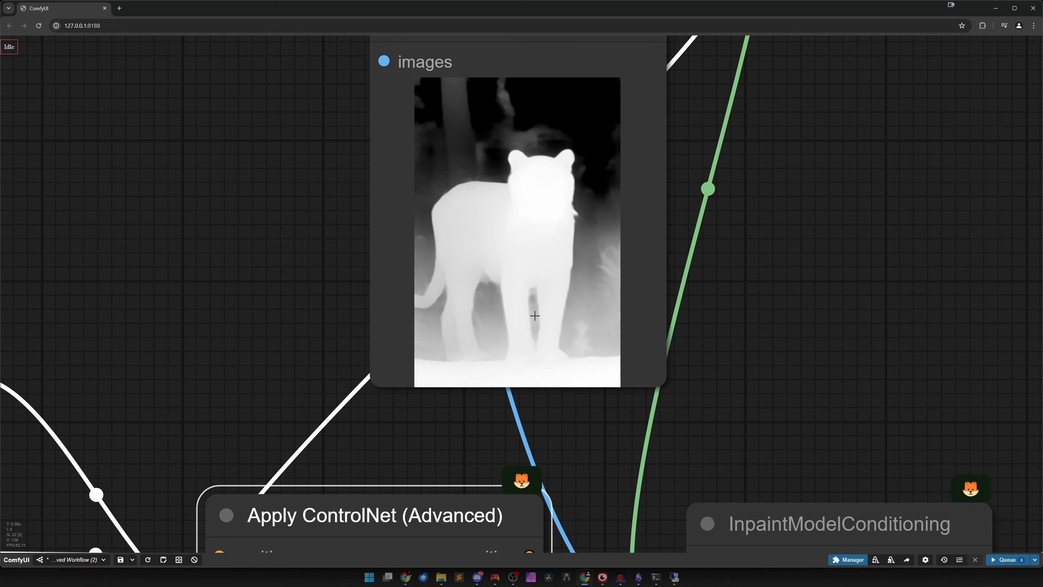
scroll(530, 340, "down", 5)
scroll(575, 380, "down", 3)
left_click_drag(595, 498, 502, 369)
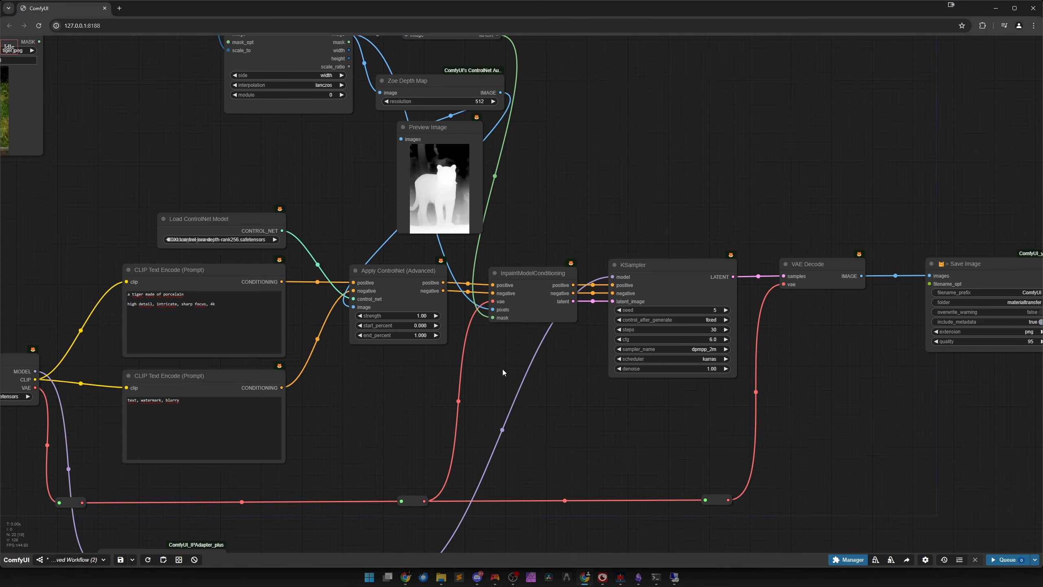
scroll(502, 369, "down", 3)
left_click_drag(423, 438, 494, 214)
scroll(407, 431, "up", 7)
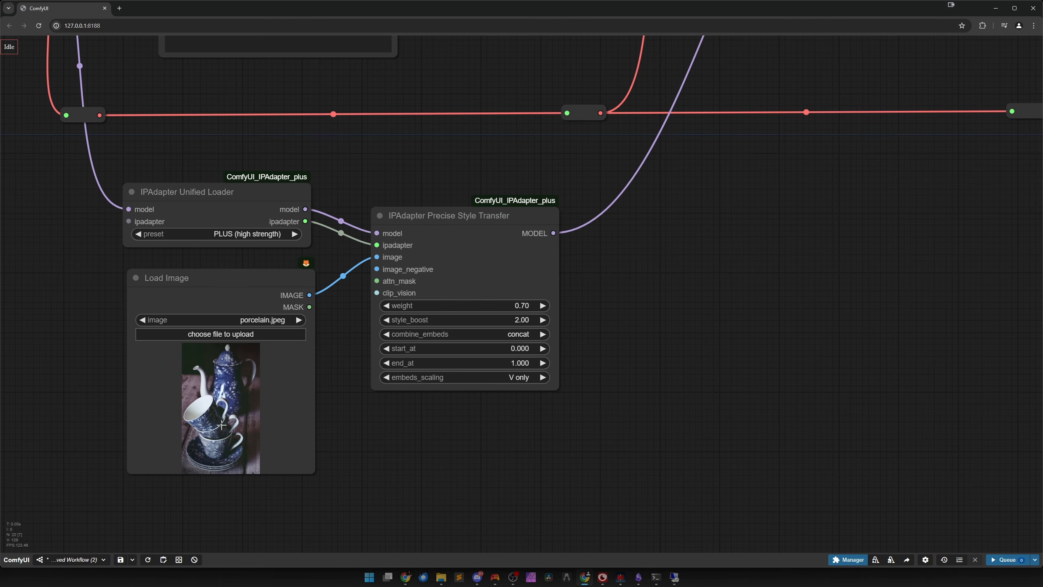
scroll(227, 428, "down", 5)
left_click_drag(425, 259, 495, 411)
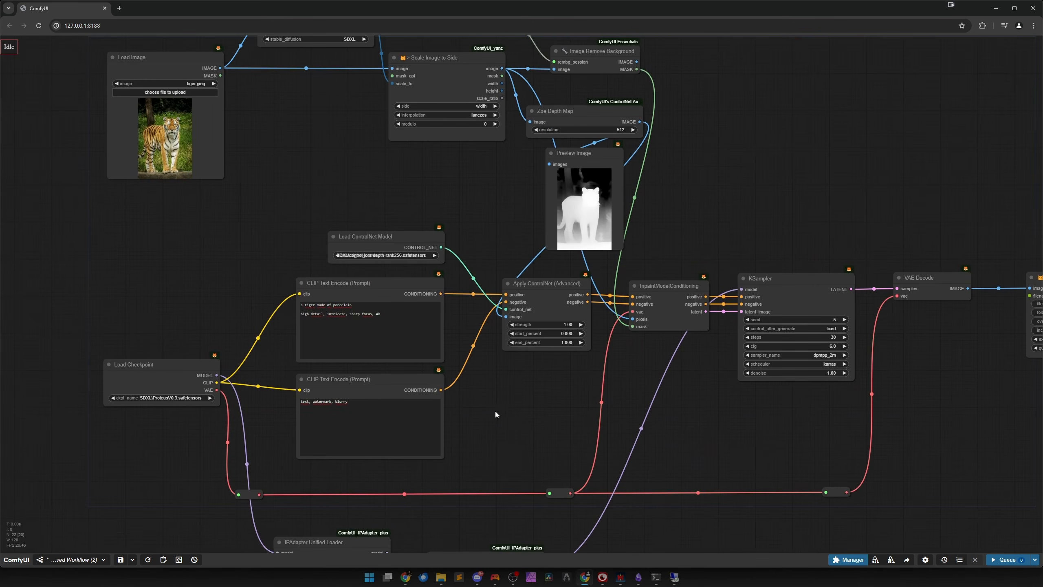
Recheck the porcelain wording in the positive prompt and run the complete material-transfer workflow.
scroll(453, 339, "up", 5)
scroll(453, 339, "up", 3)
double_click(193, 245)
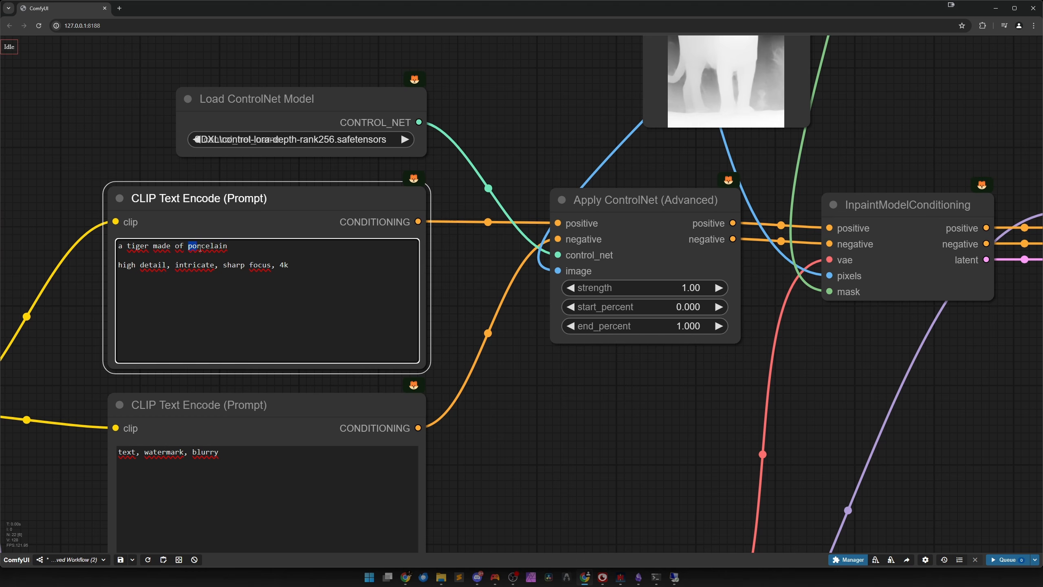
scroll(576, 407, "down", 6)
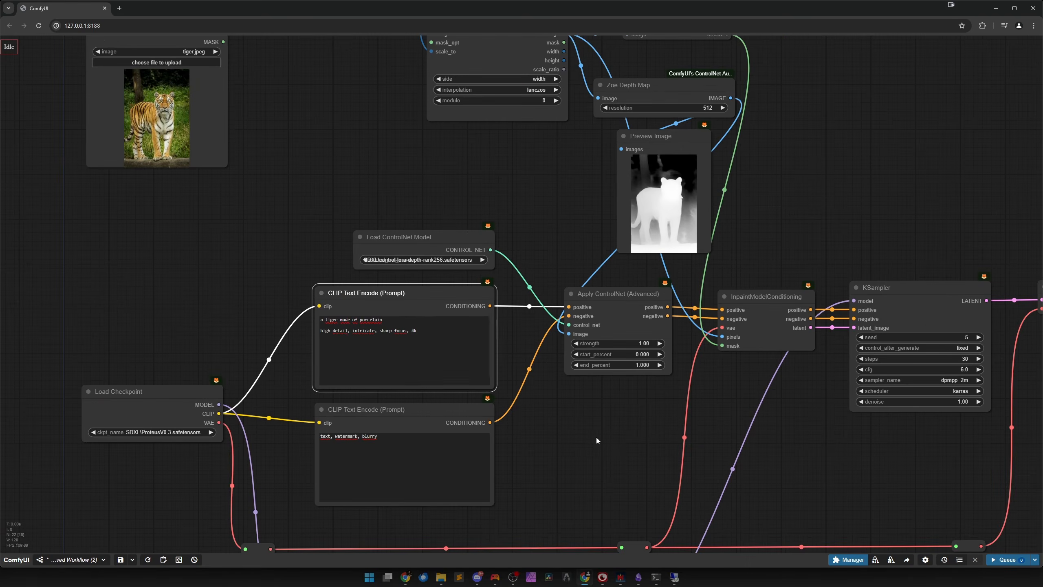
left_click_drag(686, 514, 545, 388)
scroll(548, 394, "down", 5)
scroll(662, 467, "down", 3)
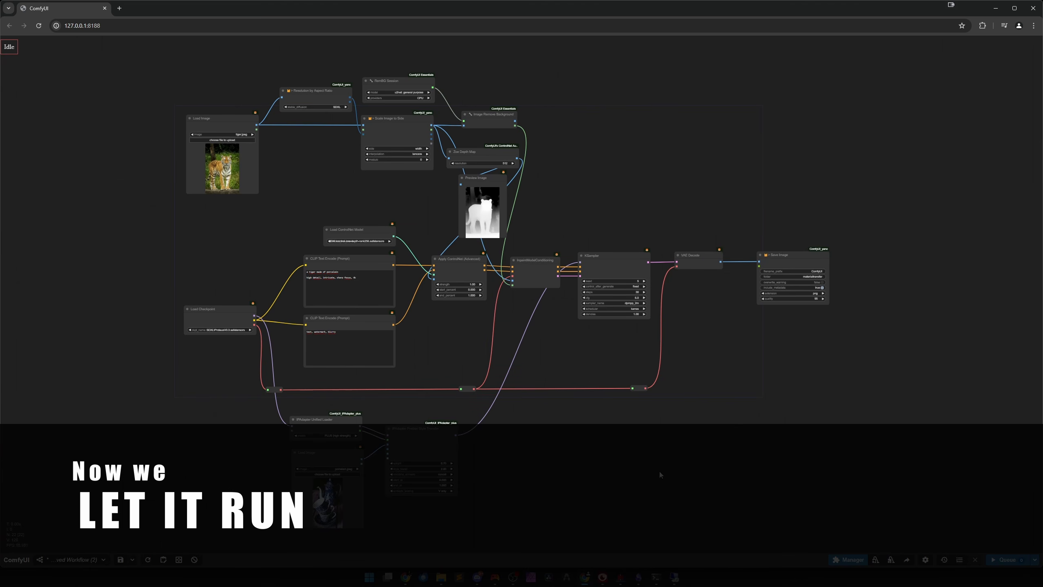
left_click(1002, 559)
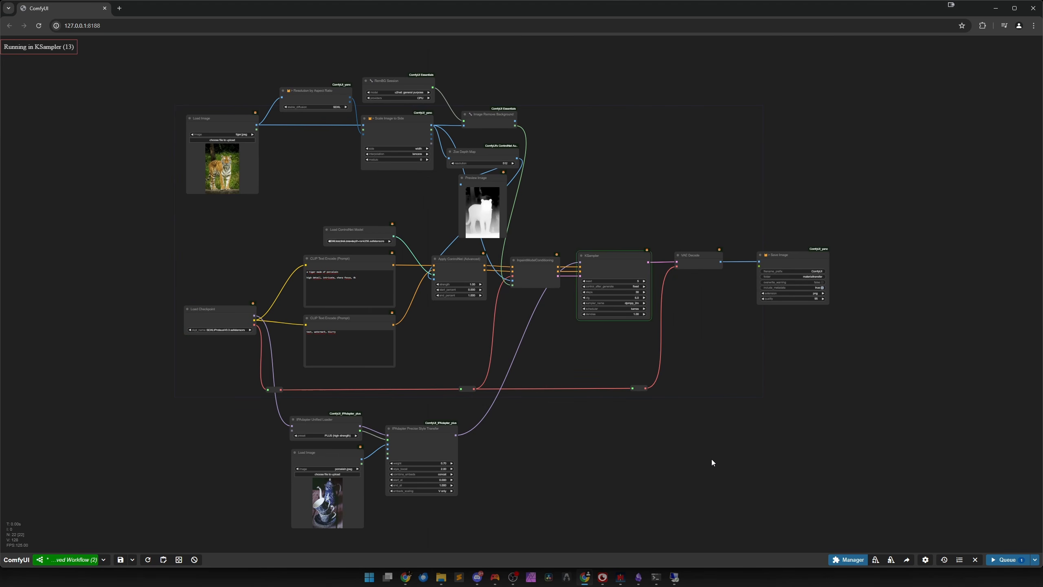
Enlarge the Save Image node to give the generated tiger a bigger preview, and inspect the edges around its head.
scroll(783, 439, "up", 10)
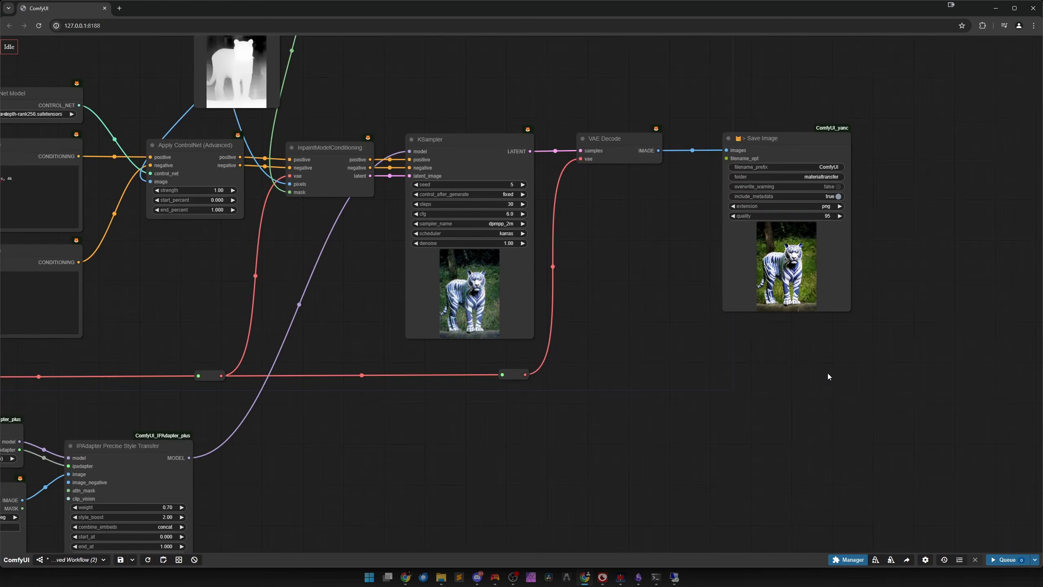
scroll(776, 410, "down", 8)
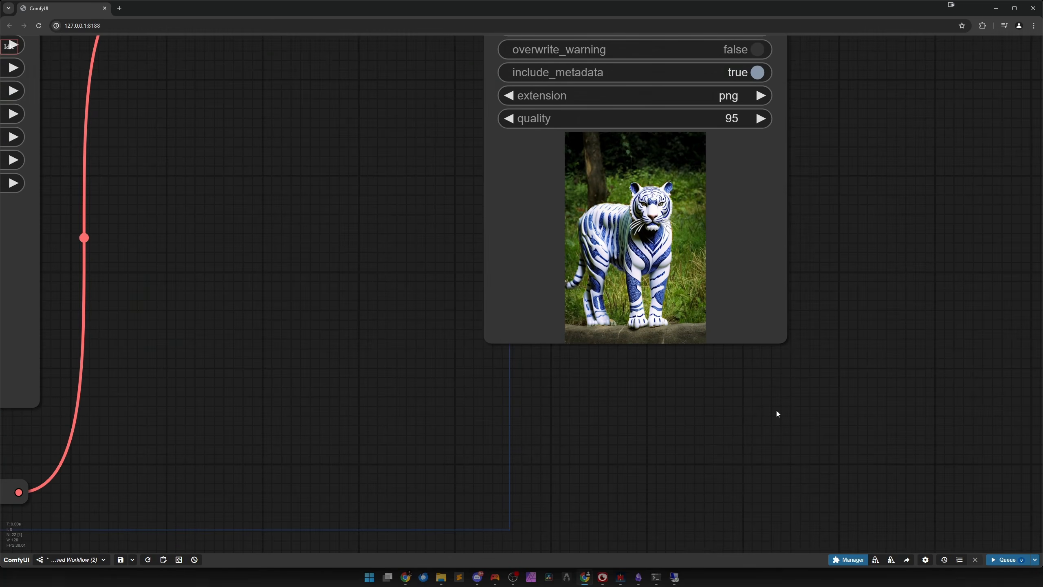
left_click_drag(653, 395, 618, 398)
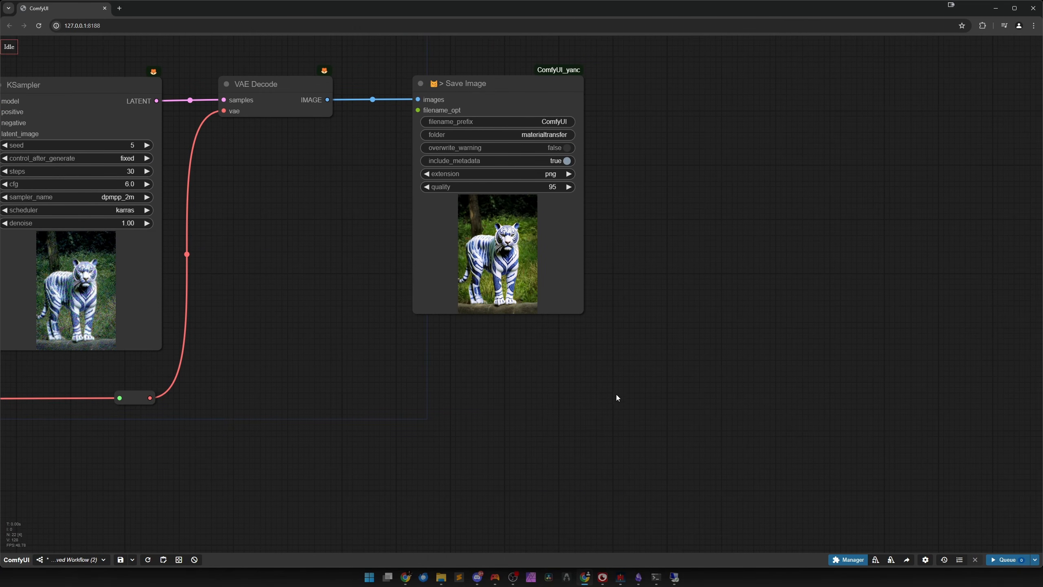
left_click_drag(579, 311, 665, 495)
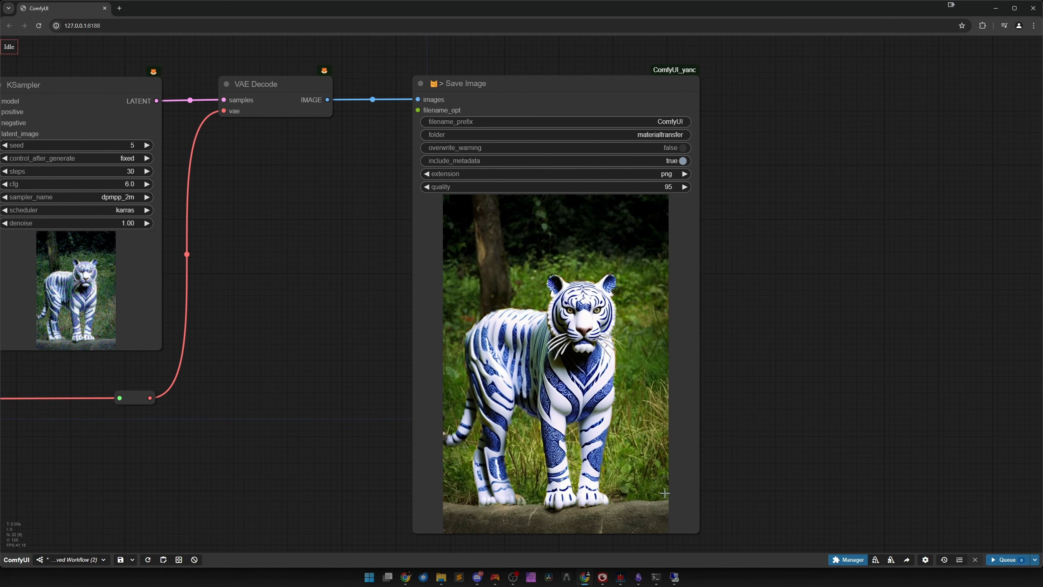
scroll(663, 493, "up", 5)
scroll(611, 447, "up", 3)
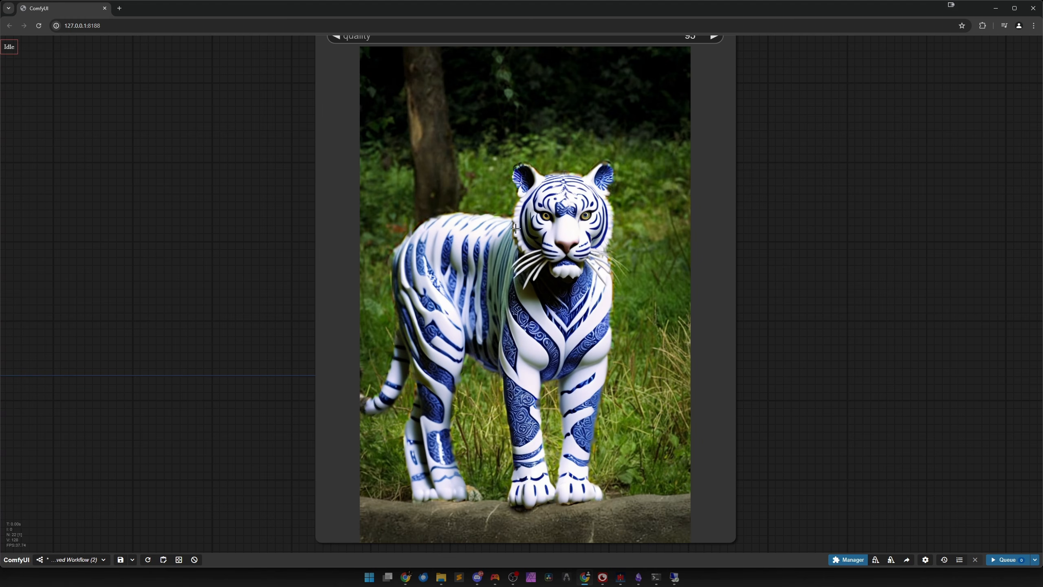
scroll(516, 228, "up", 7)
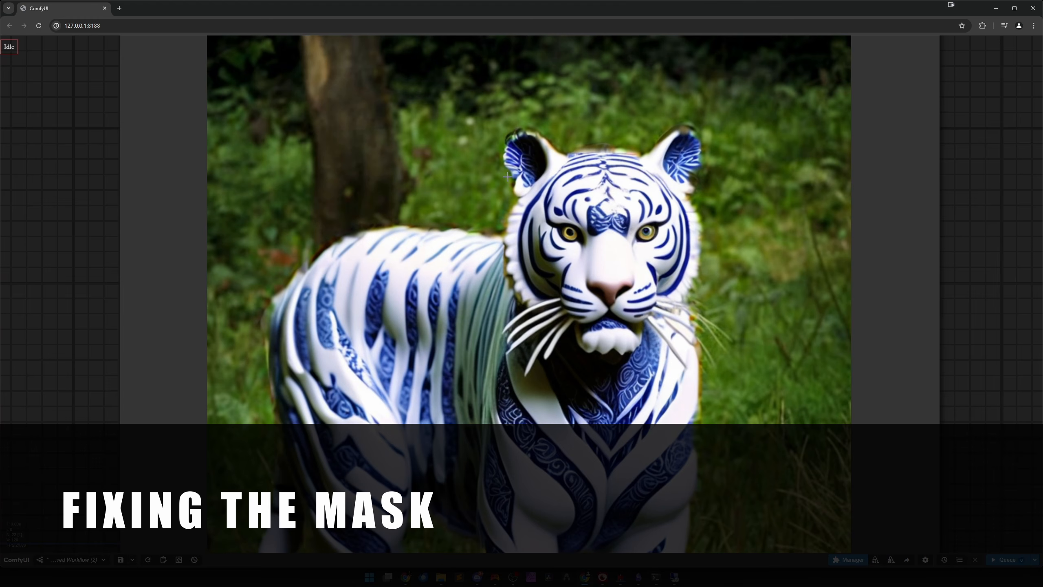
Add a GrowMask node beside the depth map preview above InpaintModelConditioning and make it narrower.
scroll(508, 177, "down", 10)
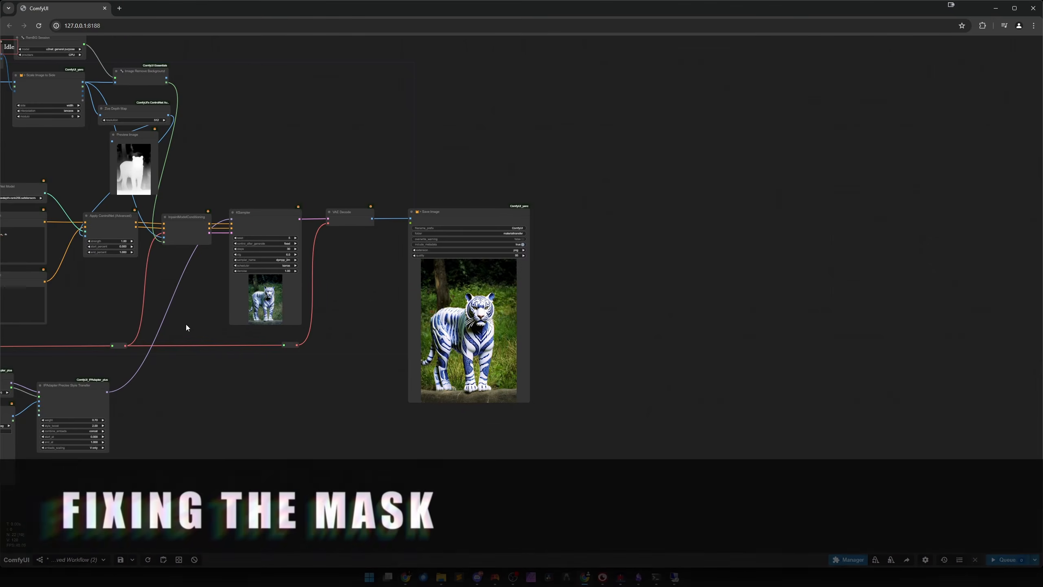
left_click_drag(186, 325, 511, 360)
scroll(511, 360, "up", 5)
left_click_drag(533, 195, 451, 295)
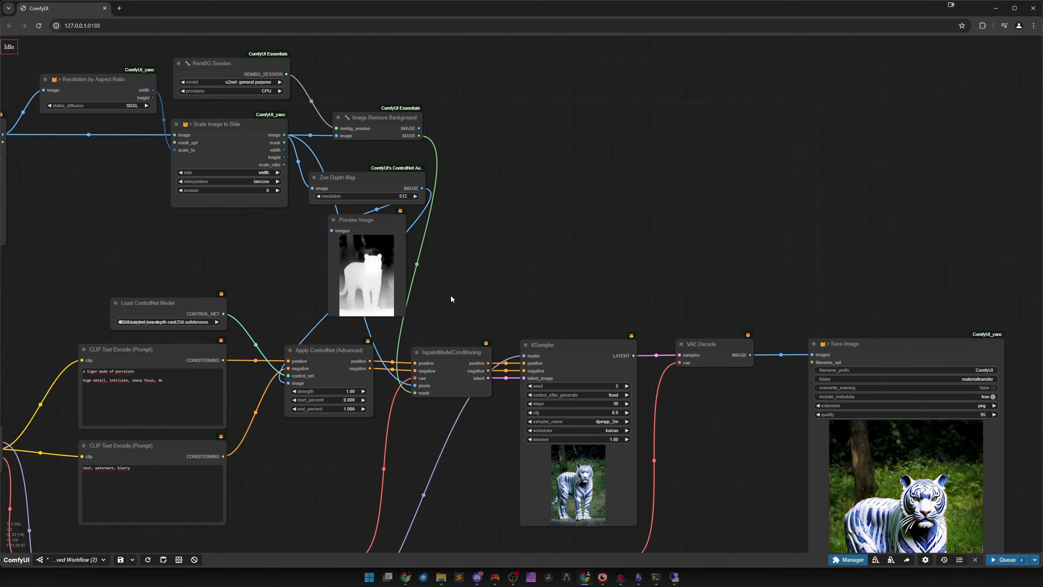
scroll(453, 275, "up", 3)
double_click(453, 275)
type("gr")
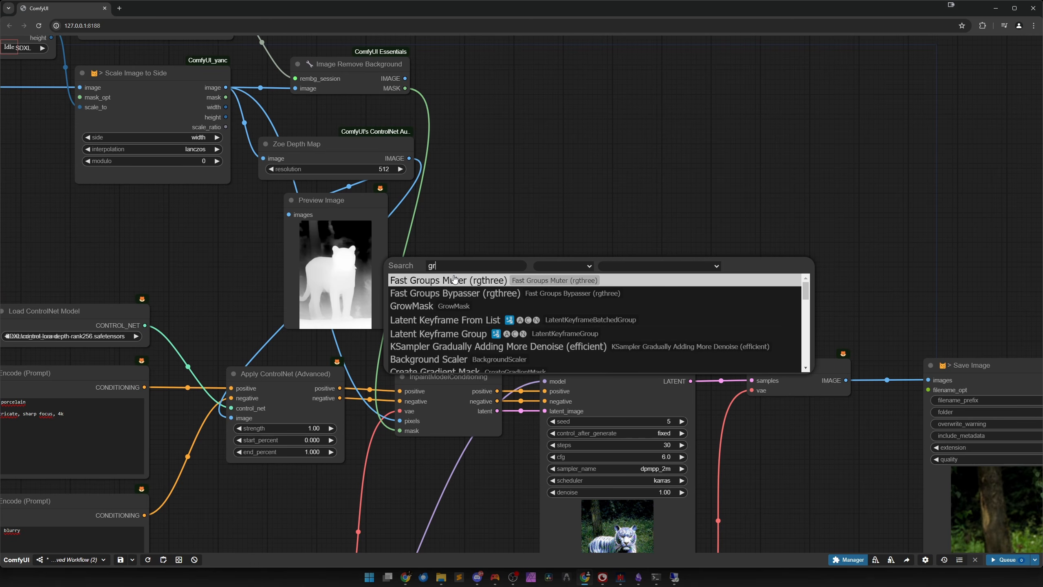
type("ow")
left_click(452, 292)
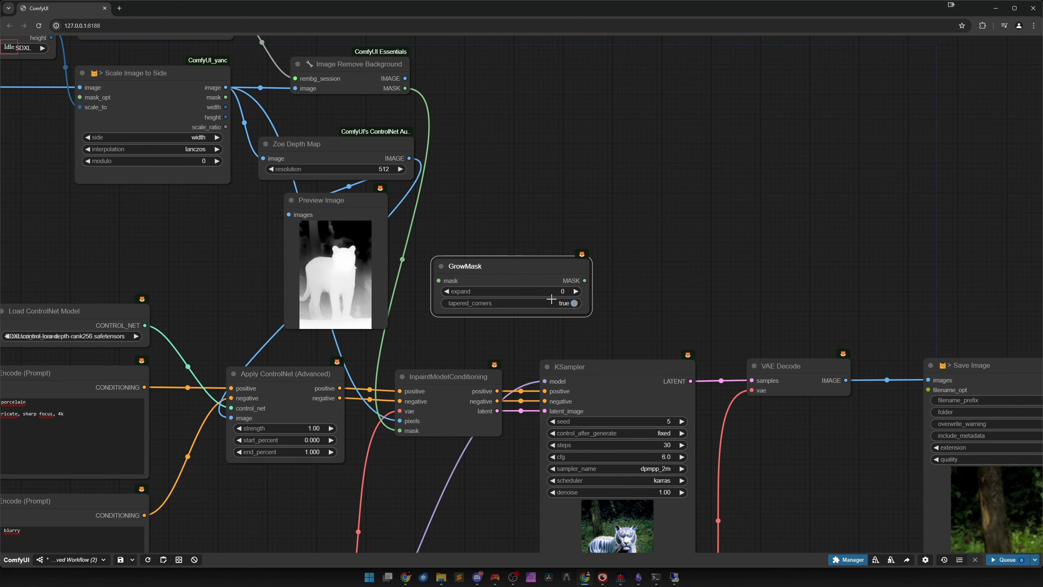
left_click_drag(587, 311, 536, 311)
left_click_drag(495, 273, 484, 272)
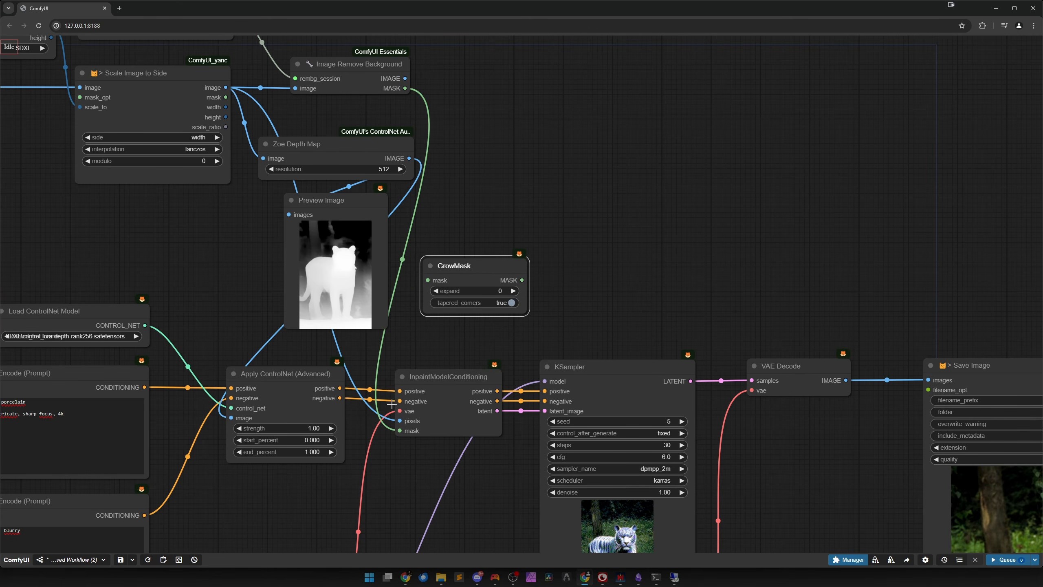
Route the Image Remove Background mask through GrowMask into InpaintModelConditioning's mask input, and place GrowMask directly above that node.
left_click_drag(398, 429, 427, 280)
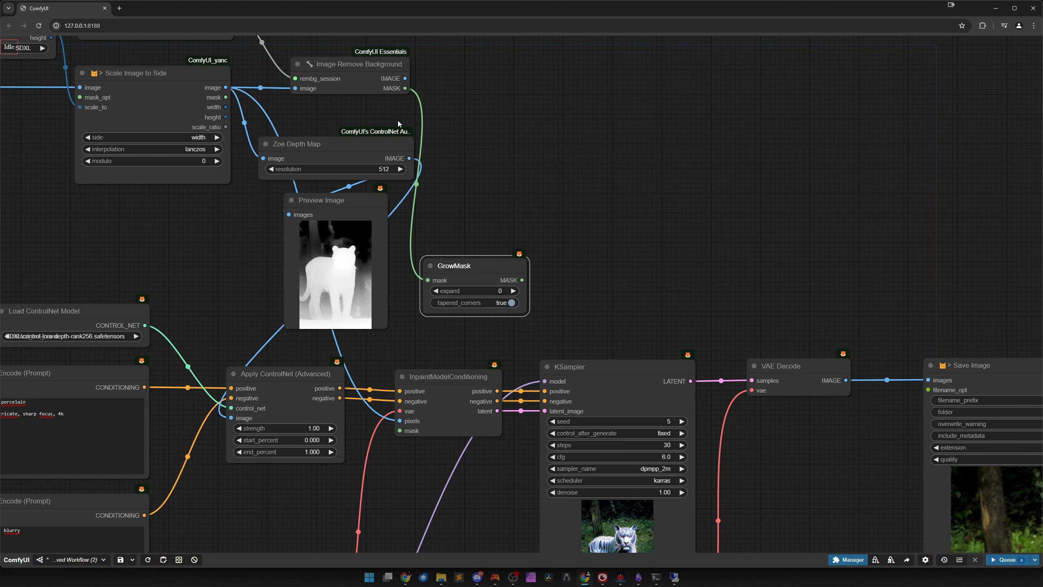
left_click_drag(522, 280, 516, 290)
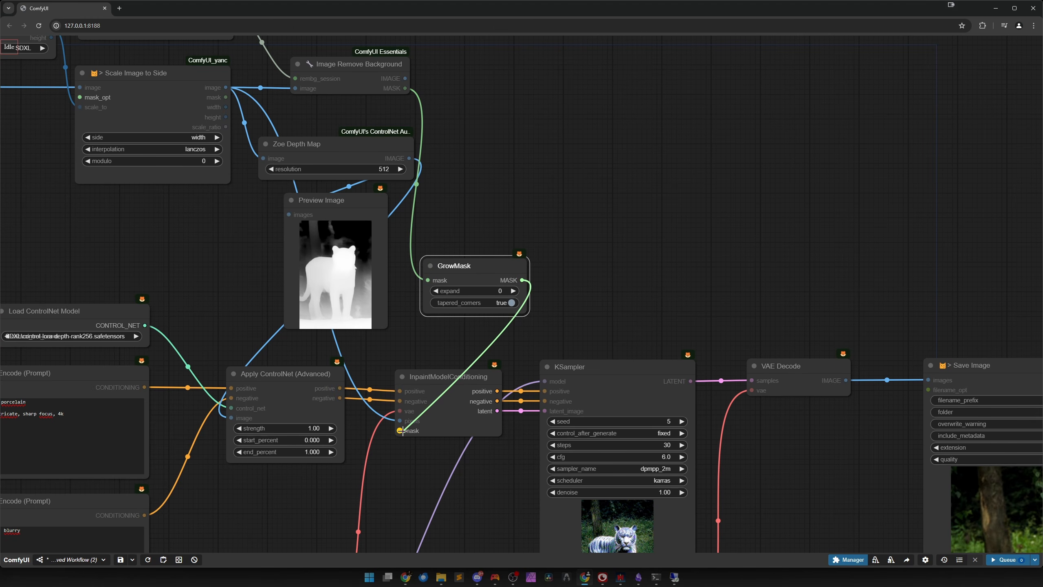
left_click_drag(403, 431, 400, 430)
left_click_drag(487, 262, 462, 292)
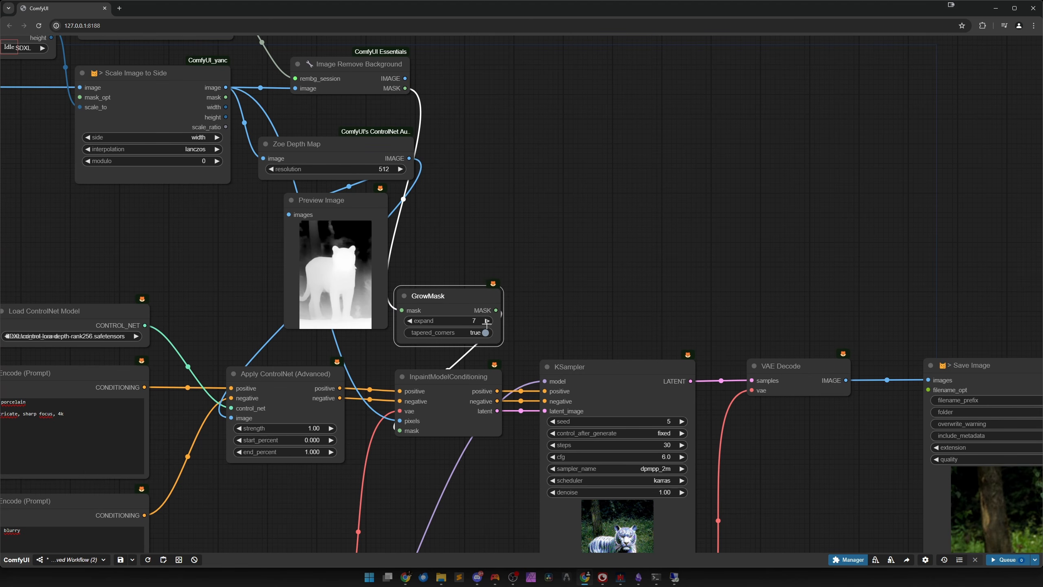
Set GrowMask's expand to 12 and rerun the workflow to check the tiger's edges.
left_click(527, 335)
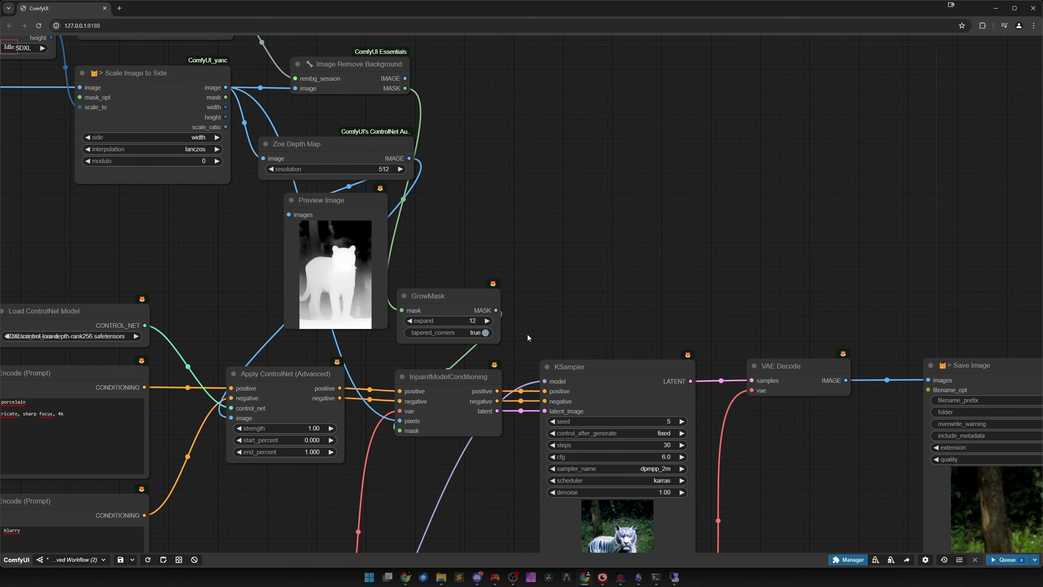
scroll(527, 337, "down", 6)
left_click(998, 559)
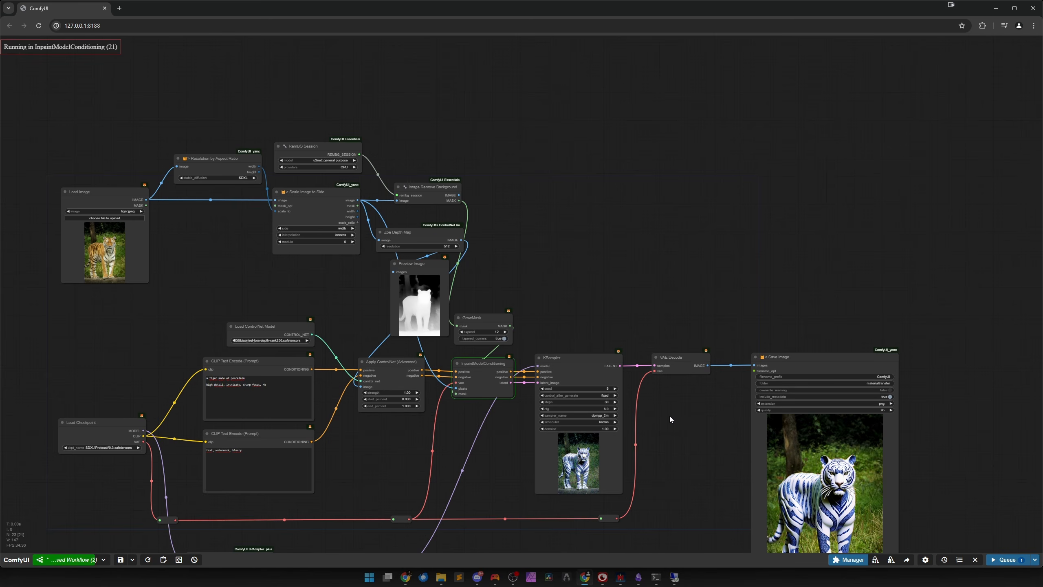
scroll(637, 425, "down", 3)
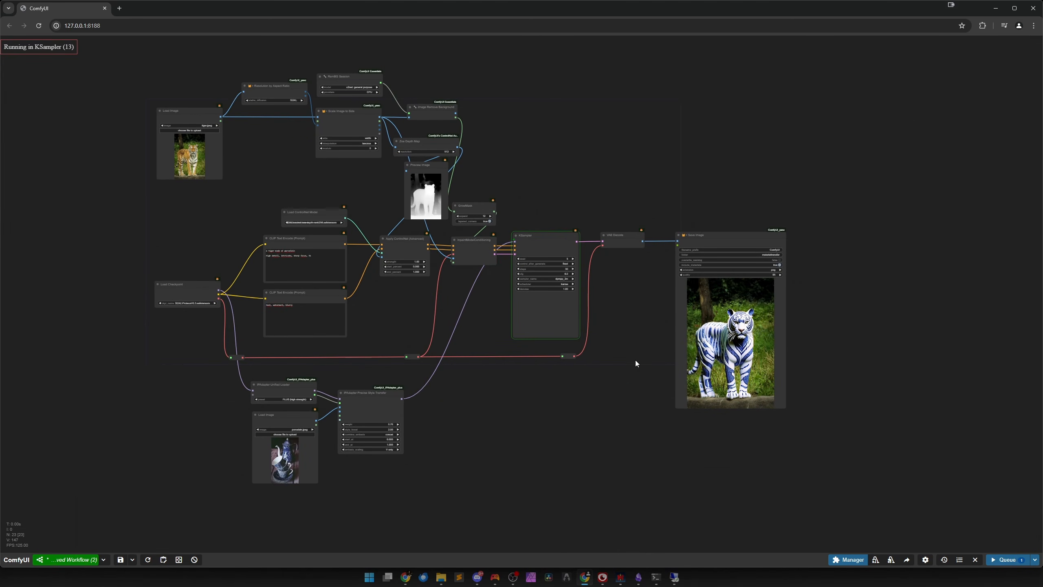
scroll(749, 333, "up", 15)
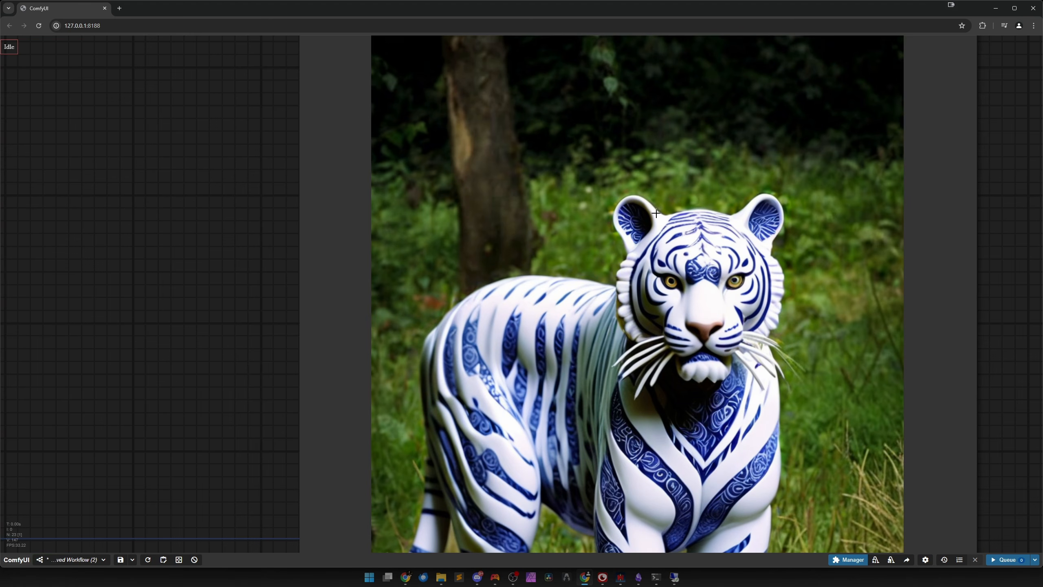
scroll(641, 289, "down", 15)
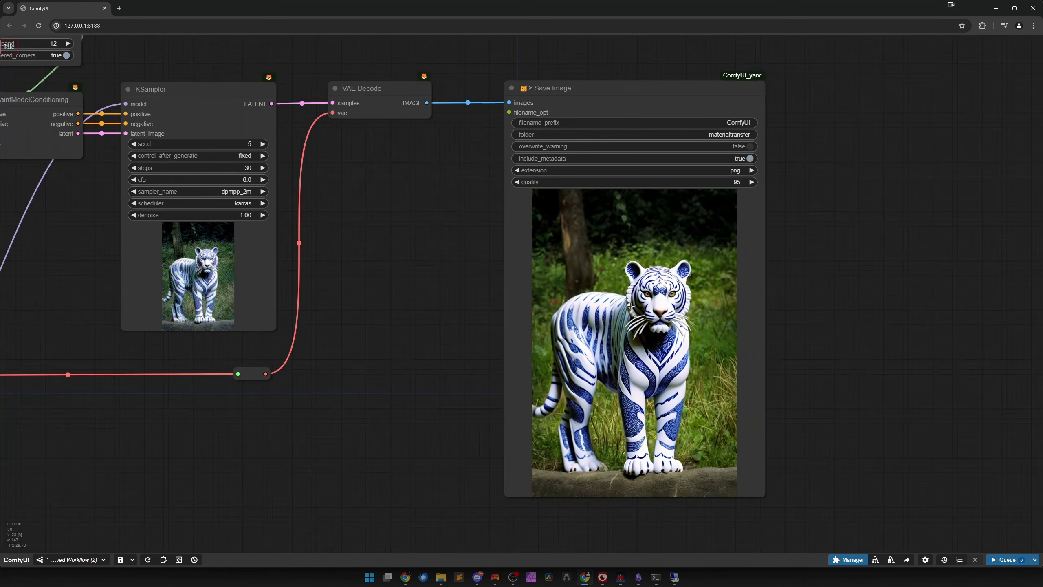
Add an IPAdapter Noise node and place it directly below the porcelain Load Image node.
scroll(446, 380, "down", 4)
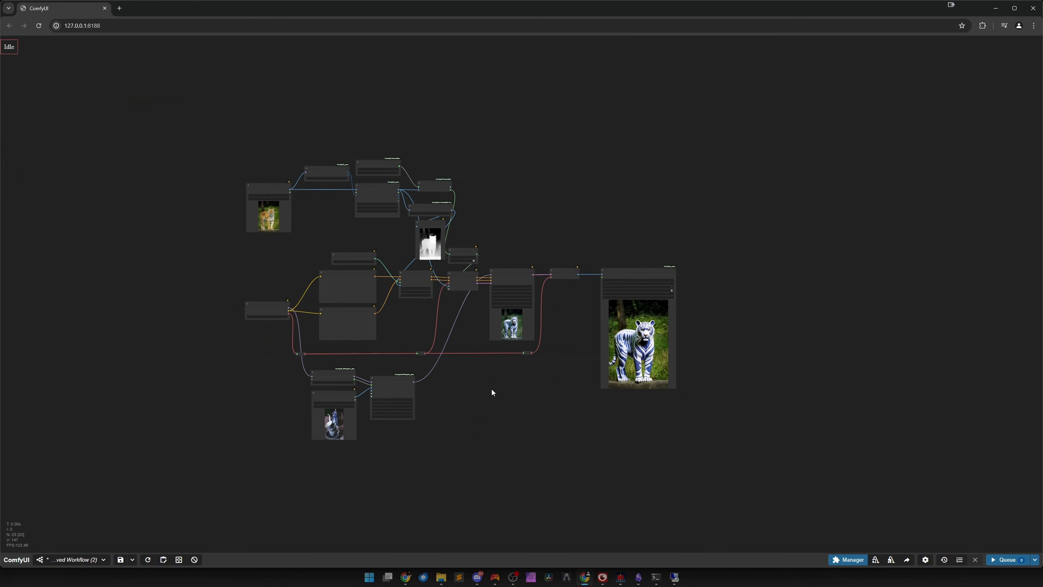
scroll(491, 389, "up", 2)
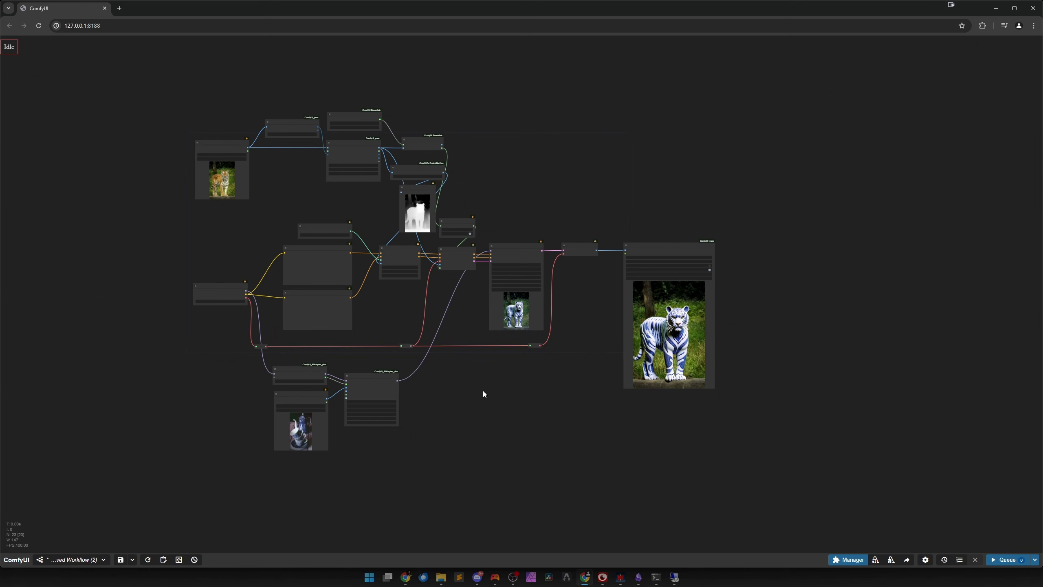
left_click_drag(461, 407, 619, 331)
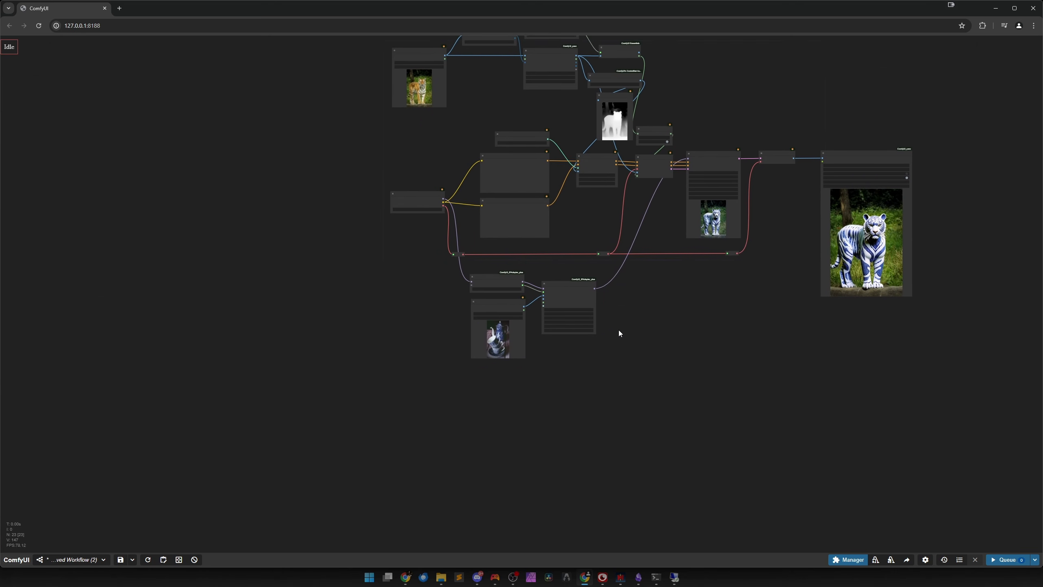
scroll(535, 346, "up", 5)
scroll(535, 346, "up", 3)
double_click(429, 443)
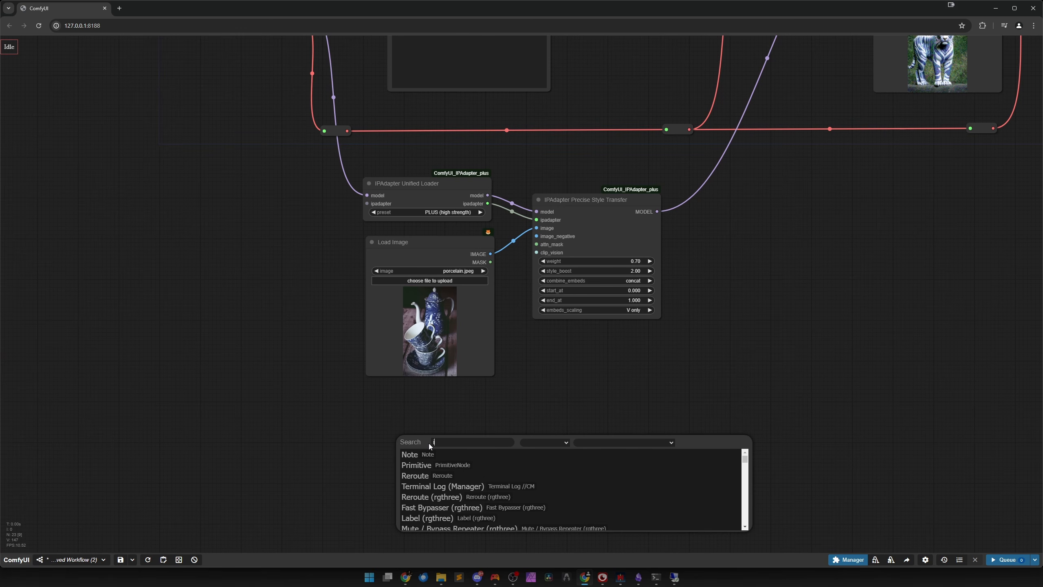
type("ipadapter noise")
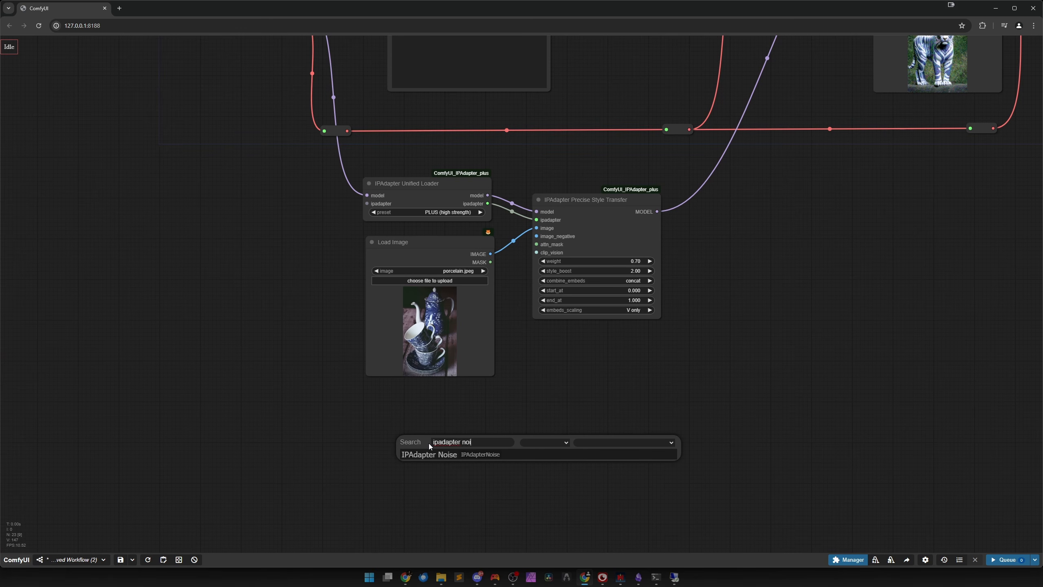
key("Return")
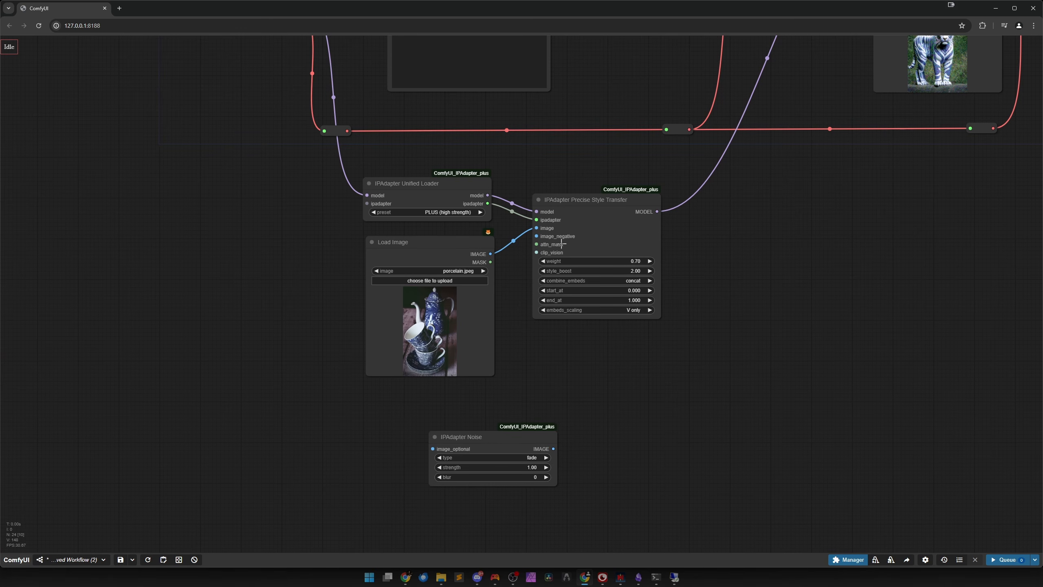
left_click_drag(480, 440, 414, 407)
scroll(445, 431, "up", 4)
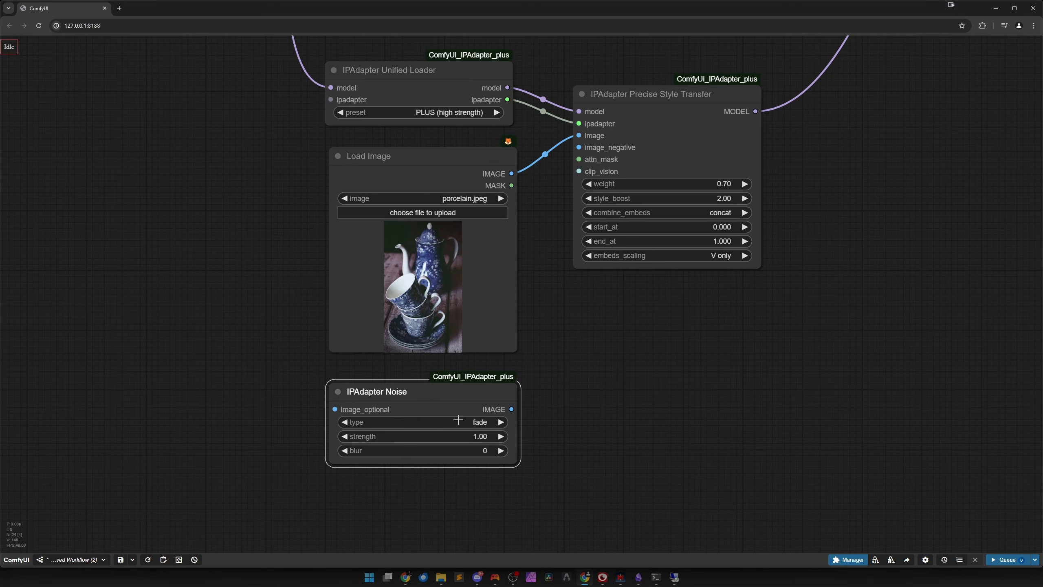
Set IPAdapter Noise to type shuffle, strength 0.80 and blur 2, and connect its image to Precise Style Transfer's image_negative.
left_click(480, 422)
left_click(496, 450)
left_click_drag(511, 408, 579, 147)
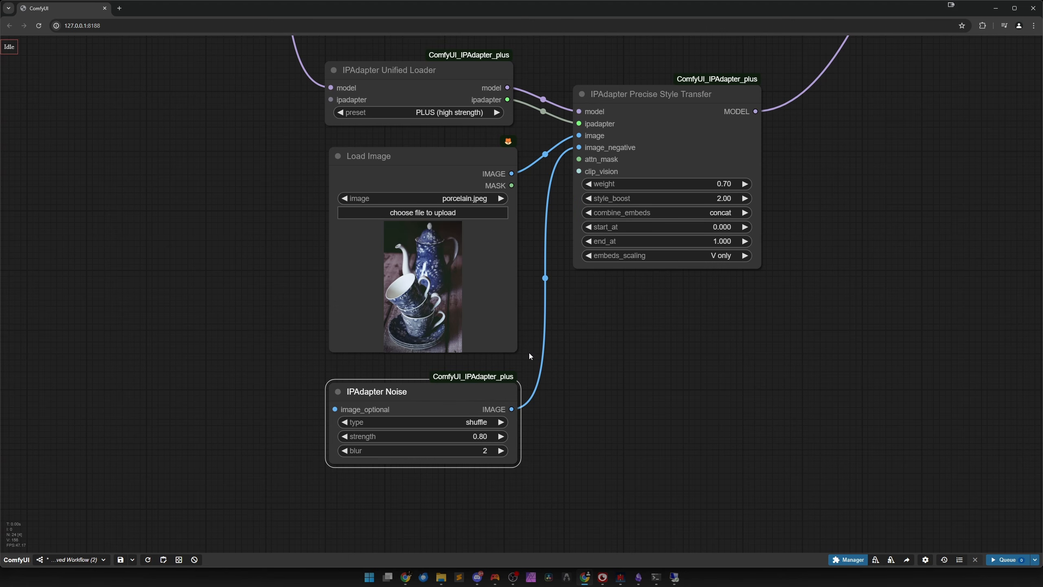
left_click_drag(462, 403, 465, 400)
Move InpaintModelConditioning, KSampler, VAE Decode, Save Image and the last VAE reroute together, opening a gap after Apply ControlNet.
scroll(637, 380, "down", 6)
left_click_drag(792, 306, 581, 431)
scroll(624, 394, "down", 2)
scroll(626, 397, "down", 3)
left_click_drag(686, 395, 628, 419)
scroll(627, 419, "up", 2)
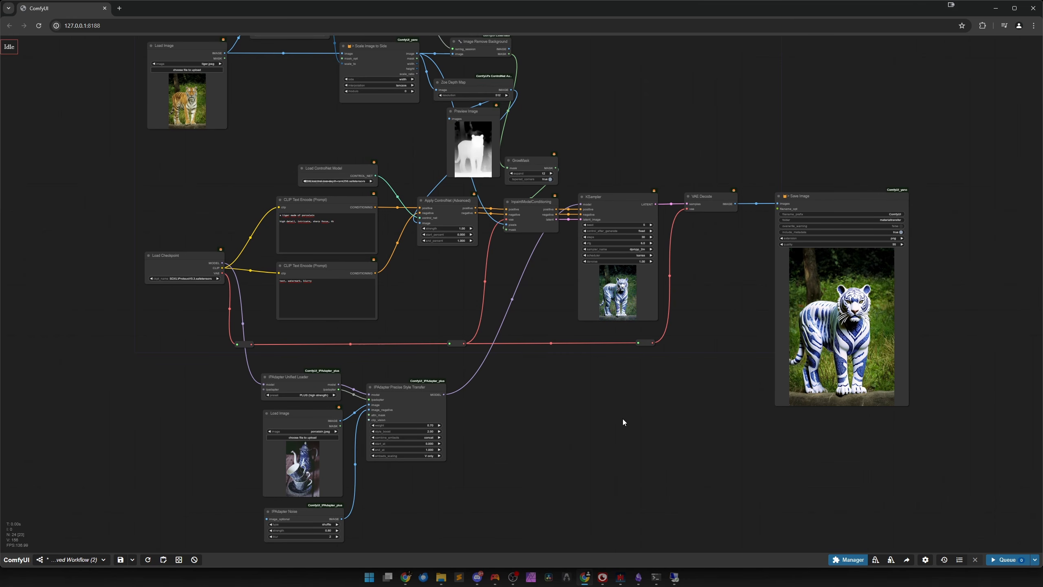
scroll(636, 413, "down", 3)
left_click_drag(639, 409, 506, 430)
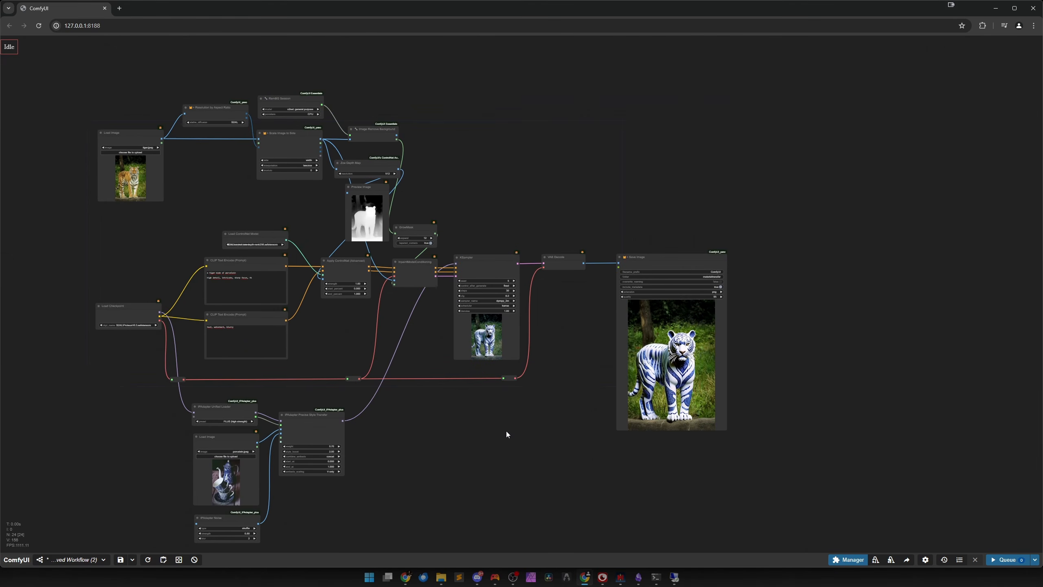
left_click_drag(399, 448, 728, 259)
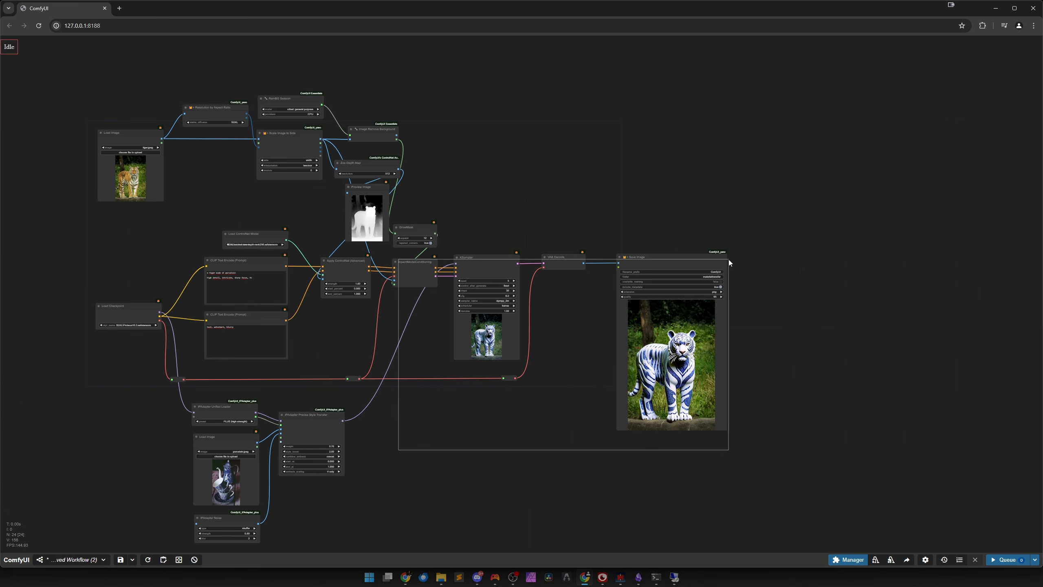
left_click_drag(418, 283, 542, 282)
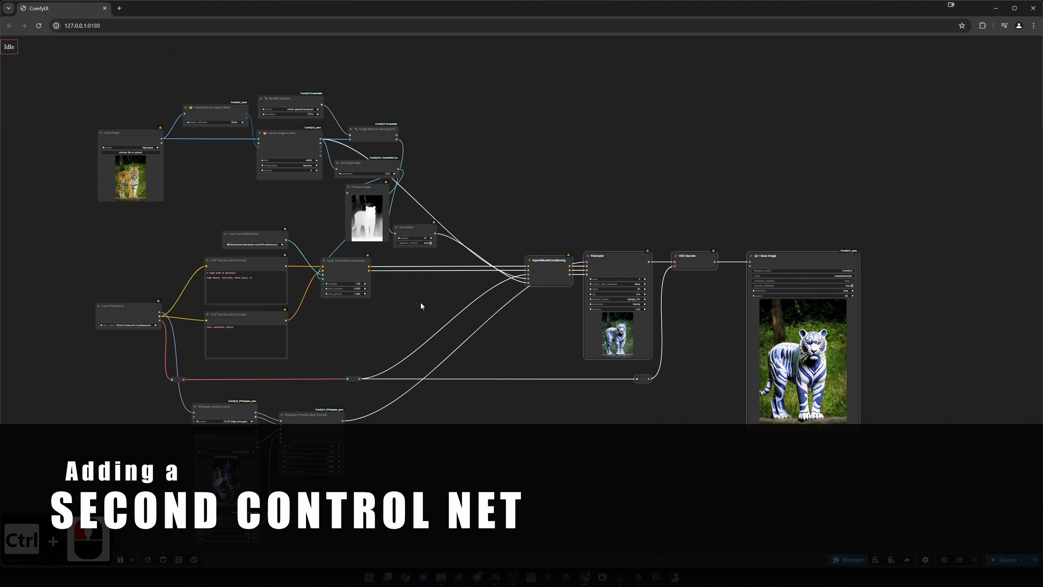
Add an Image Comparer (rgthree) node and connect VAE Decode's IMAGE output to its image_b input.
left_click(418, 303)
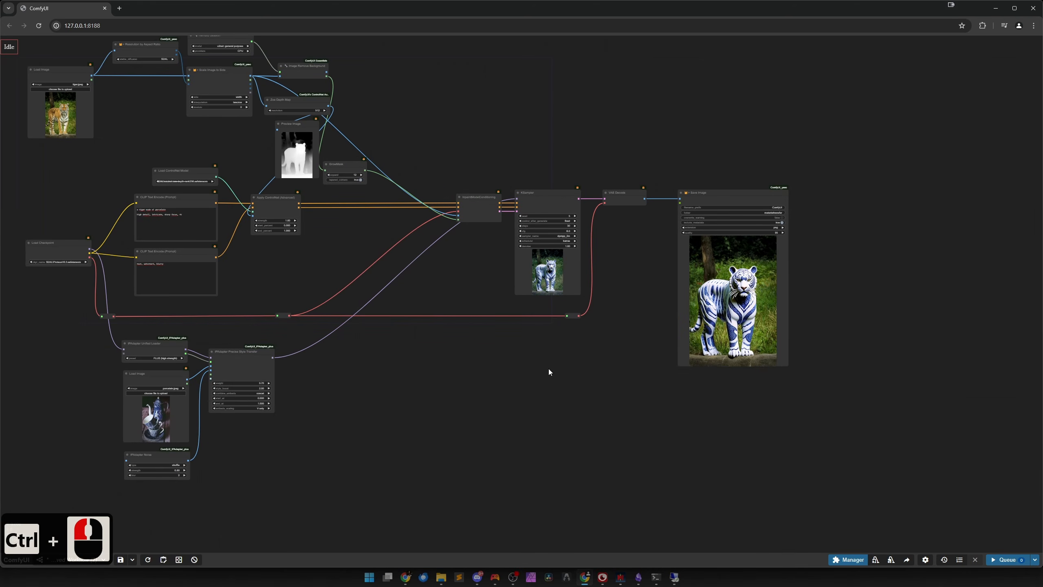
double_click(549, 369)
type("comparer")
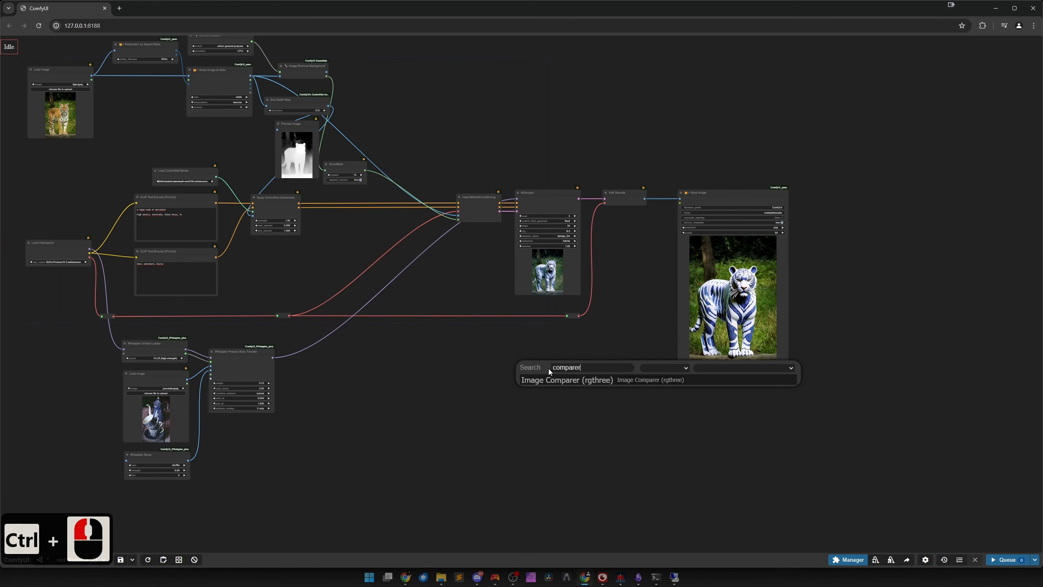
key("Return")
scroll(548, 369, "up", 3)
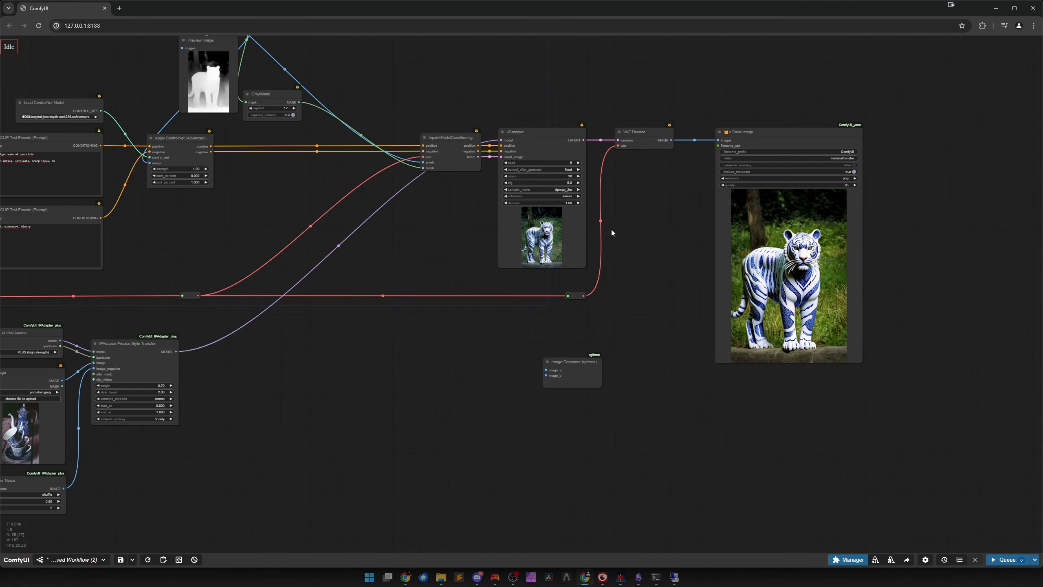
left_click_drag(549, 377, 546, 375)
scroll(454, 394, "down", 4)
left_click_drag(427, 395, 534, 420)
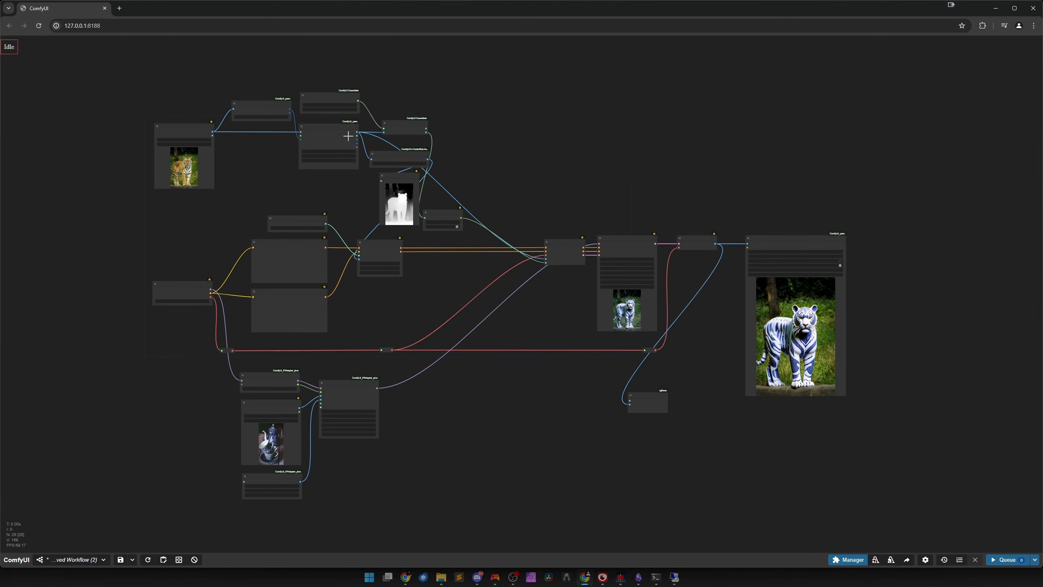
Connect Scale Image to Side's image output to the comparer's image_a, and place the comparer enlarged above Save Image.
scroll(348, 136, "up", 3)
left_click_drag(359, 130, 814, 97)
left_click_drag(870, 227, 653, 326)
left_click_drag(606, 207, 858, 358)
Run the workflow and inspect the porcelain tiger against the original in the Image Comparer.
key("ctrl+Return")
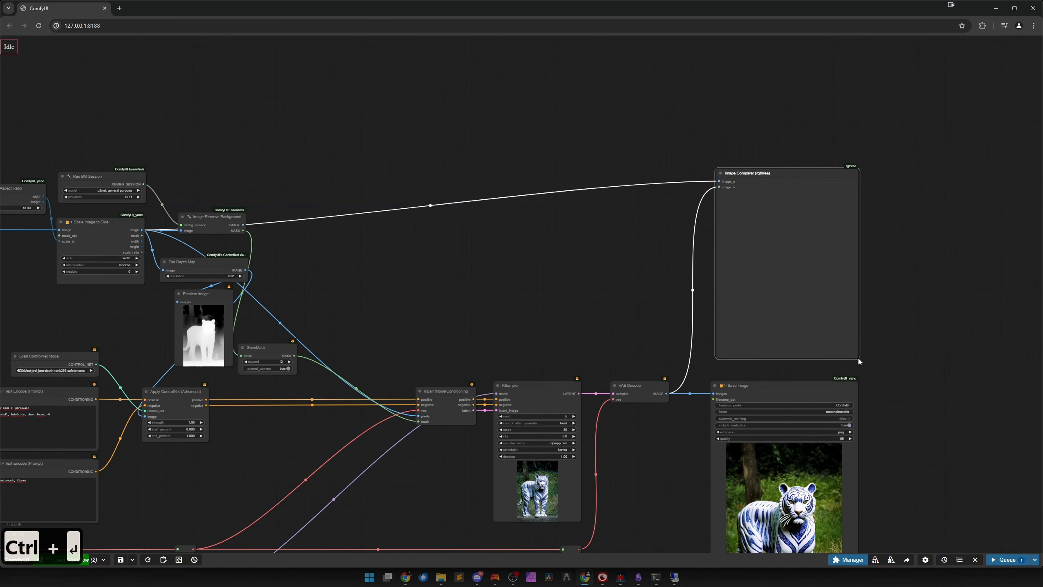
scroll(621, 349, "down", 5)
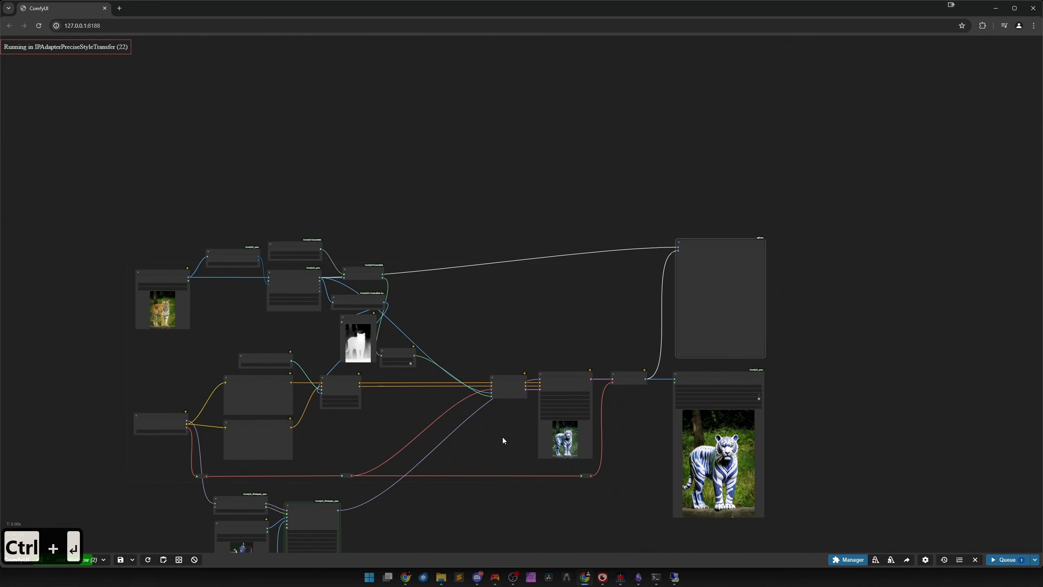
left_click_drag(503, 438, 533, 336)
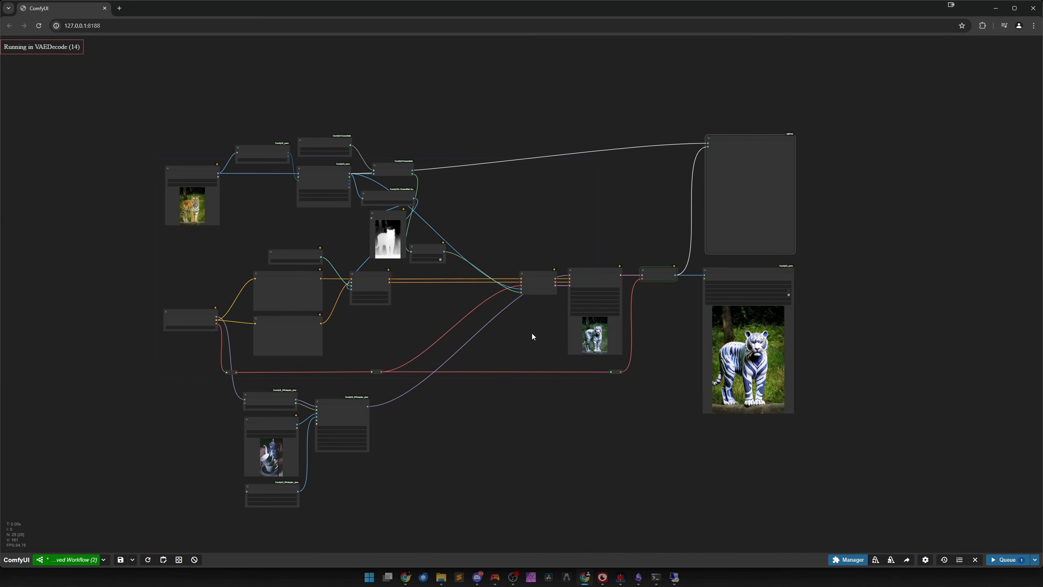
scroll(741, 189, "up", 5)
left_click_drag(1004, 201, 794, 296)
scroll(781, 287, "up", 5)
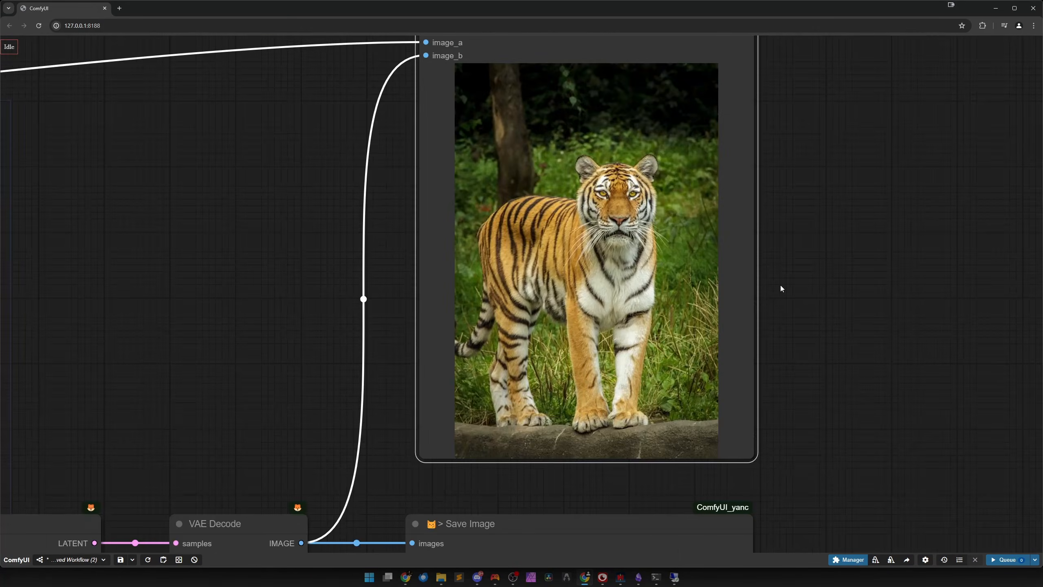
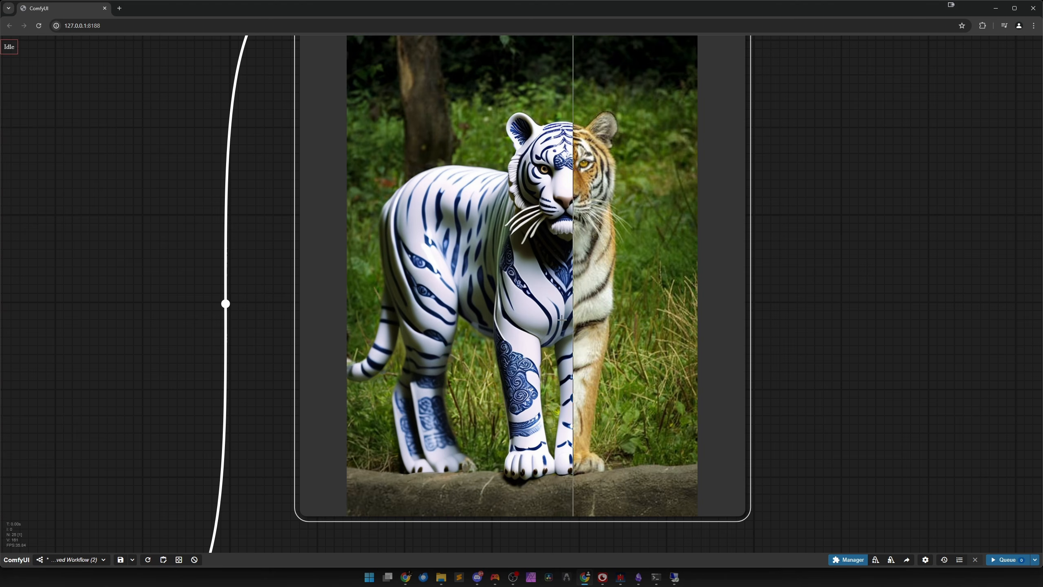
Duplicate Apply ControlNet (Advanced) and chain the copy's positive and negative between the original and InpaintModelConditioning.
scroll(496, 323, "down", 12)
left_click_drag(229, 347, 644, 227)
left_click_drag(465, 256, 546, 262)
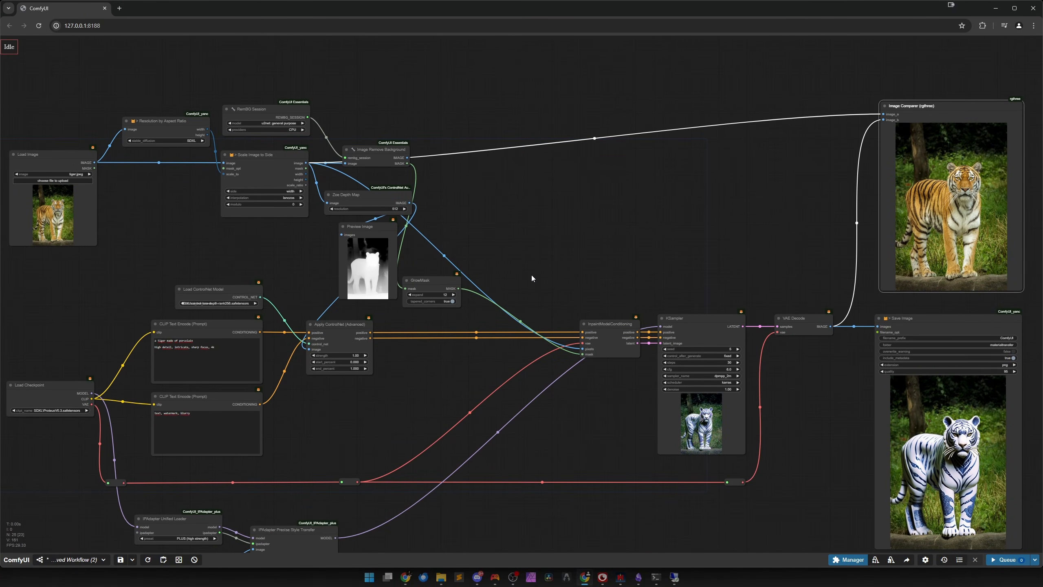
scroll(441, 359, "up", 3)
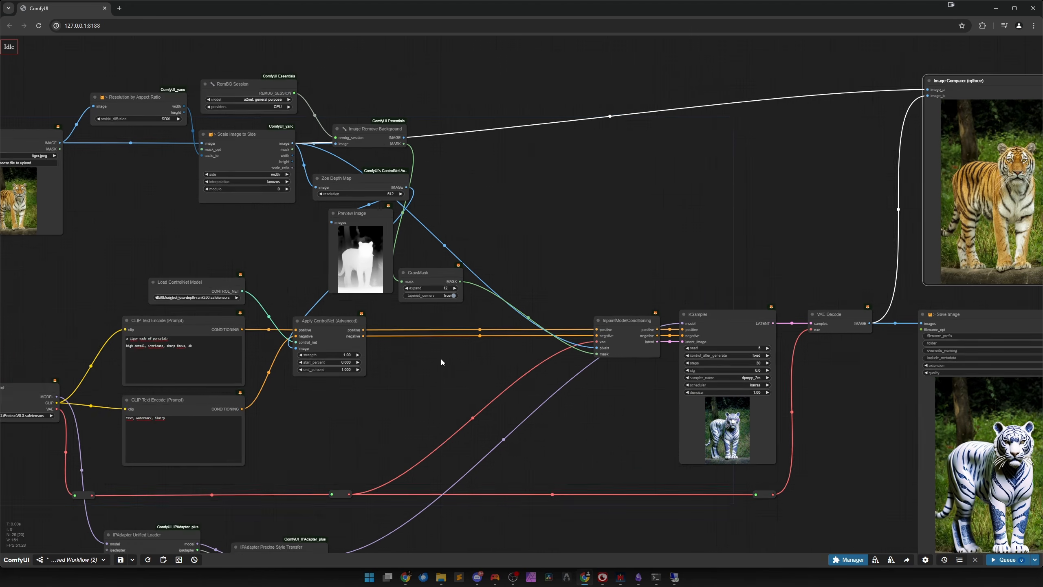
left_click_drag(310, 331, 495, 369)
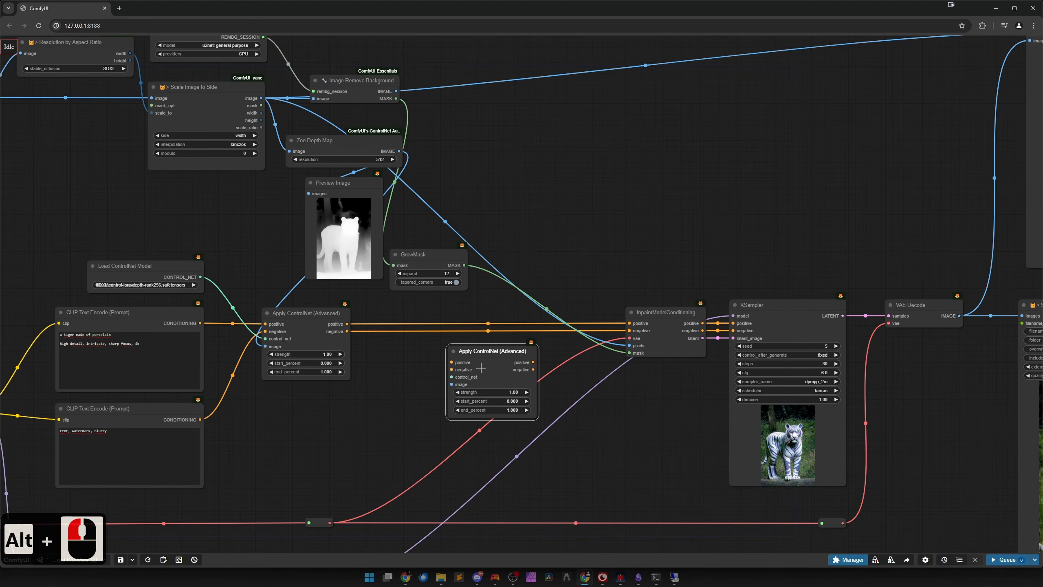
scroll(481, 368, "up", 4)
left_click_drag(704, 301, 485, 349)
left_click_drag(696, 312, 437, 370)
mouse_move(557, 359)
left_mouse_down()
mouse_move(698, 302)
mouse_move(569, 366)
left_mouse_up()
left_click_drag(695, 313, 698, 313)
Add a Load ControlNet Model node for the second Apply ControlNet, with SDXL control-lora-canny-rank256.safetensors as its model.
left_click_drag(473, 364, 511, 407)
scroll(507, 310, "down", 2)
left_click(460, 420)
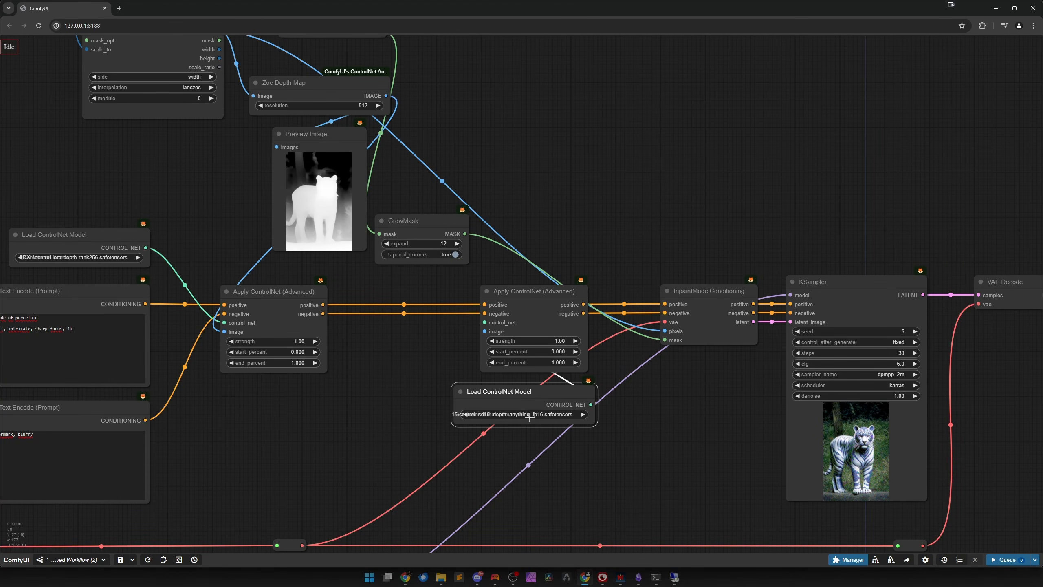
left_click(524, 414)
left_click(542, 432)
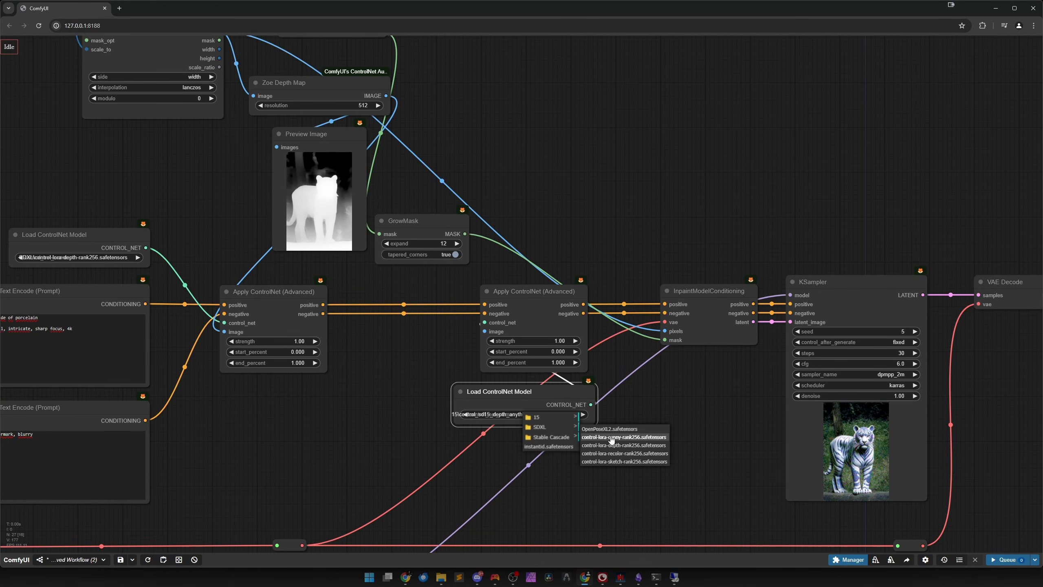
left_click(622, 436)
Add a Canny node and place it above Image Remove Background, beside RemBG Session.
scroll(622, 437, "down", 2)
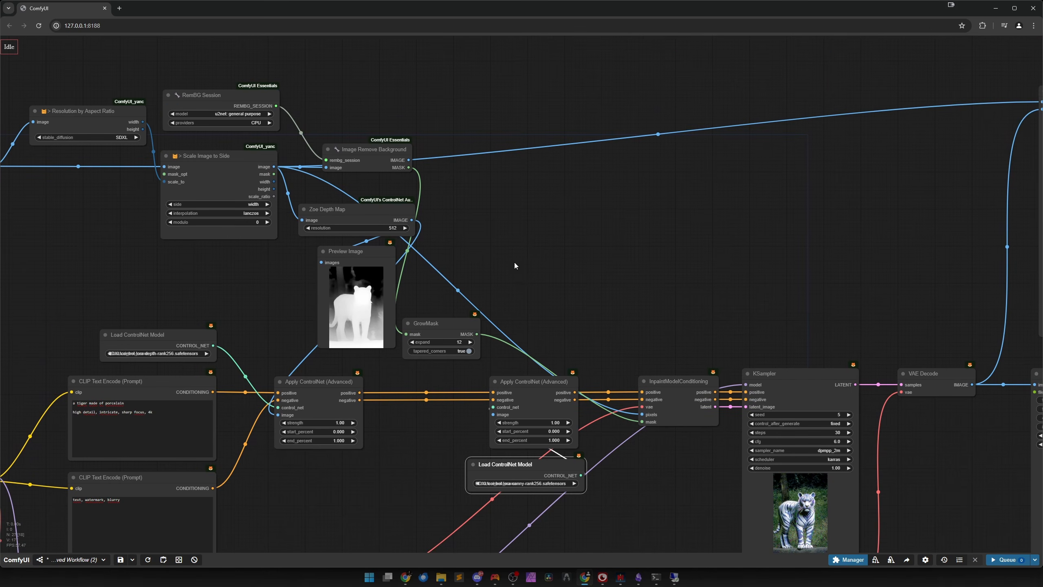
double_click(512, 258)
type("canny")
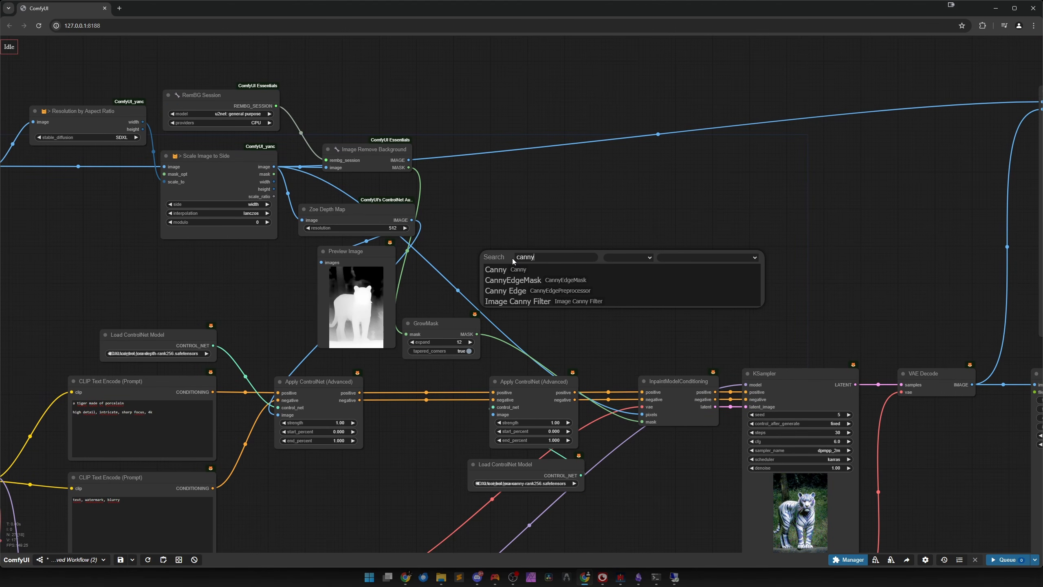
key("Return")
left_click_drag(559, 259, 523, 204)
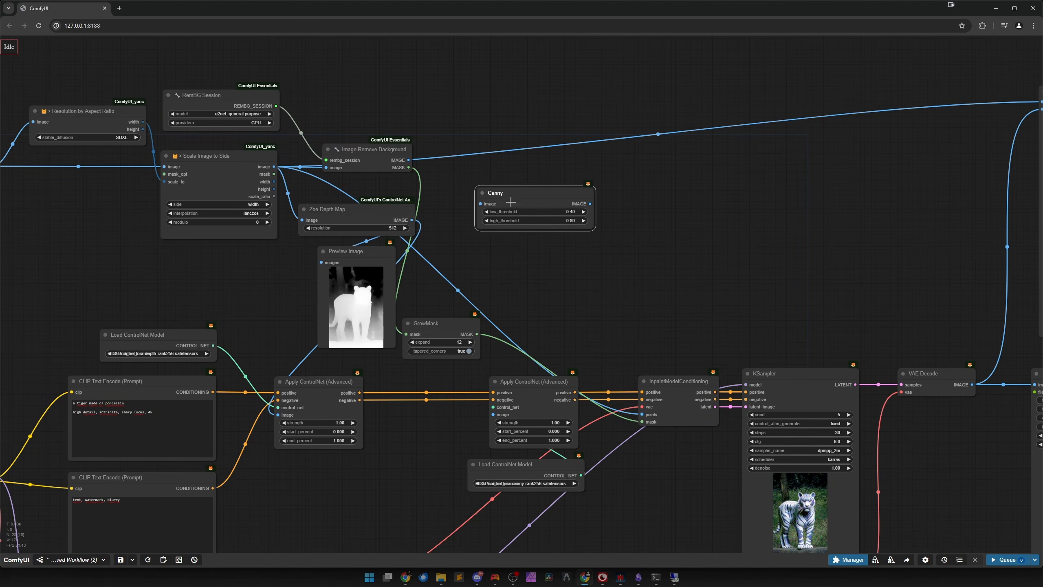
scroll(464, 235, "up", 2)
scroll(500, 326, "up", 2)
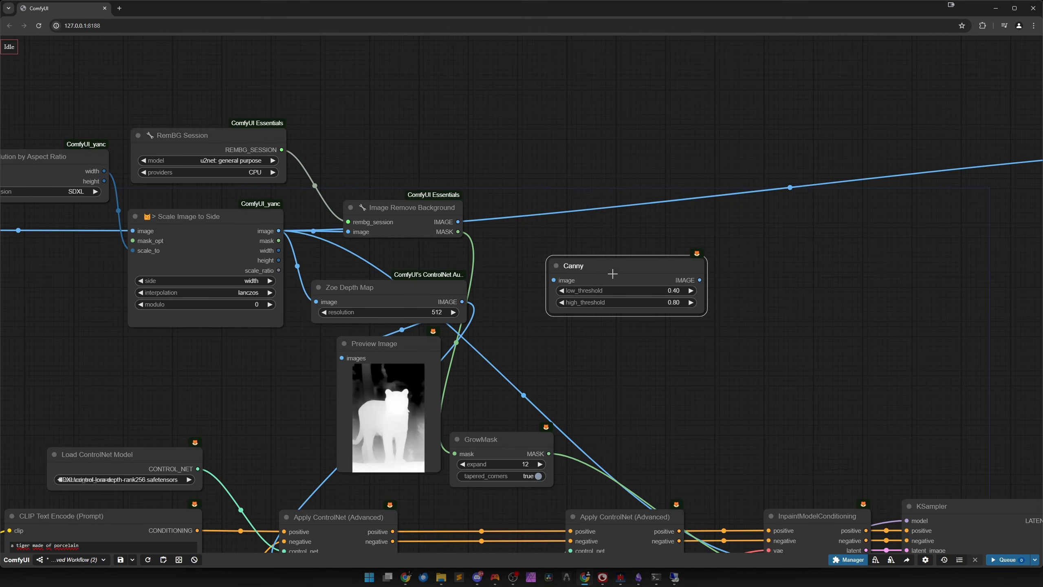
left_click_drag(613, 274, 399, 134)
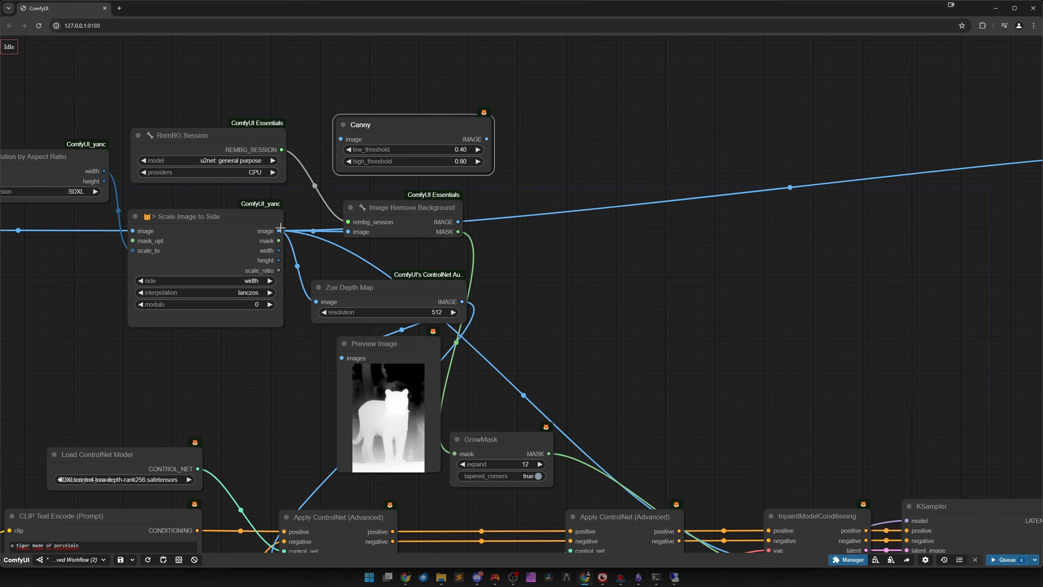
Connect Scale Image to Side's image to Canny, and Canny's output to the second Apply ControlNet's image input.
left_click_drag(280, 231, 340, 138)
scroll(576, 299, "down", 3)
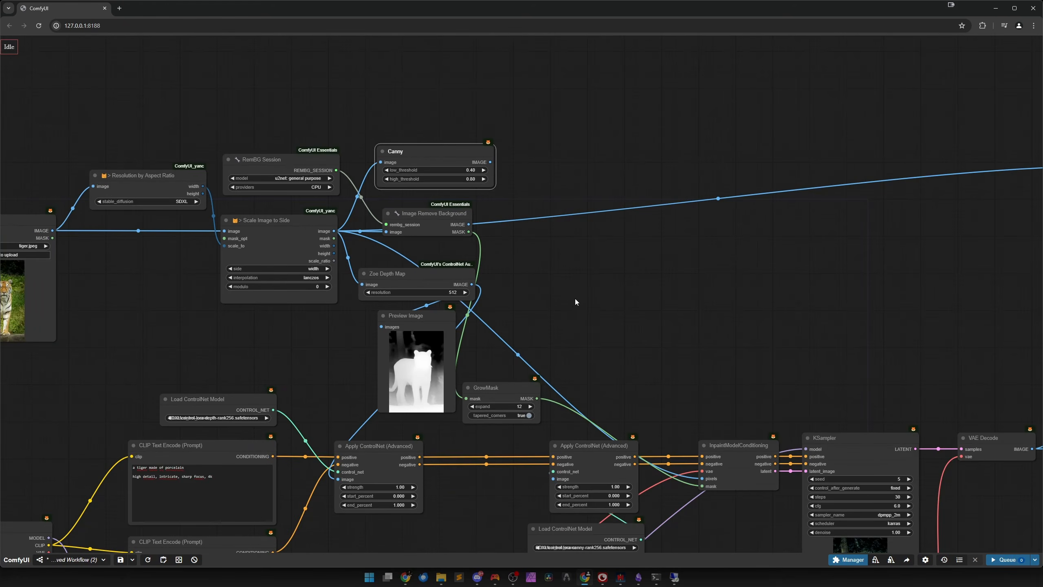
left_click_drag(393, 87, 485, 394)
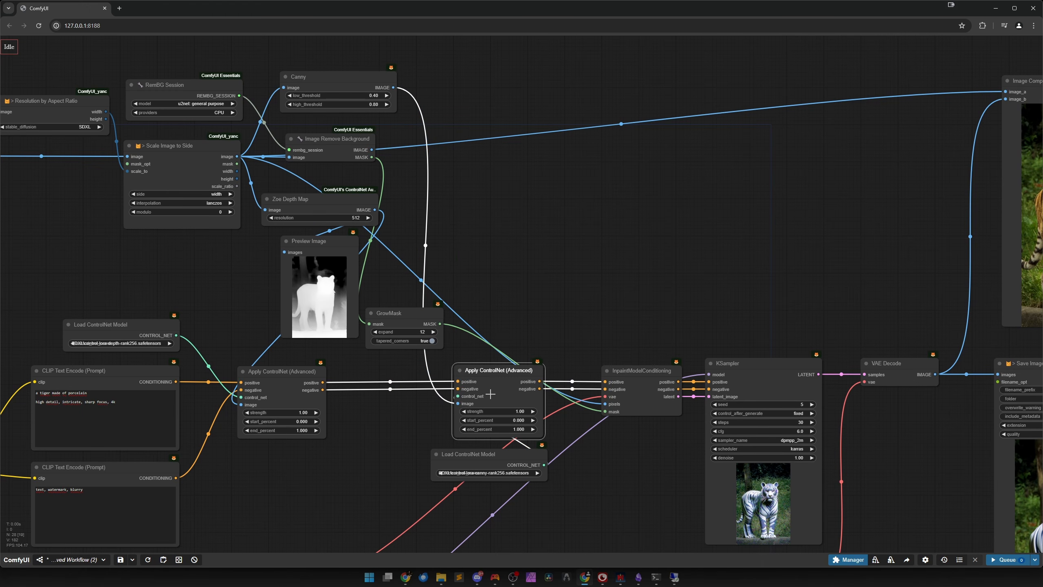
Rerun the workflow with both ControlNets and compare the generated tiger with the original.
scroll(527, 460, "down", 5)
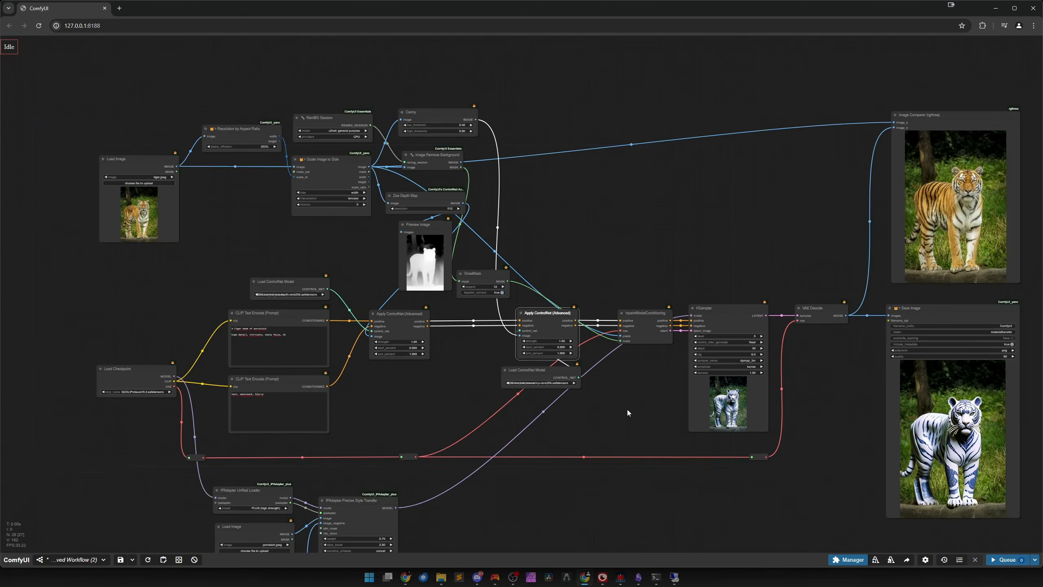
key("ctrl+Return")
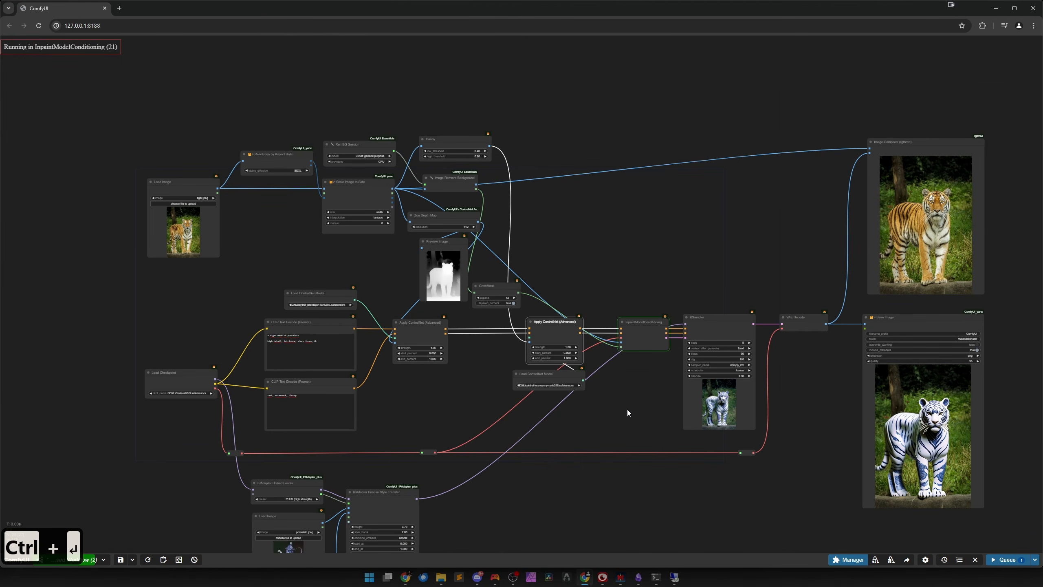
left_click_drag(787, 256, 530, 279)
scroll(530, 279, "up", 10)
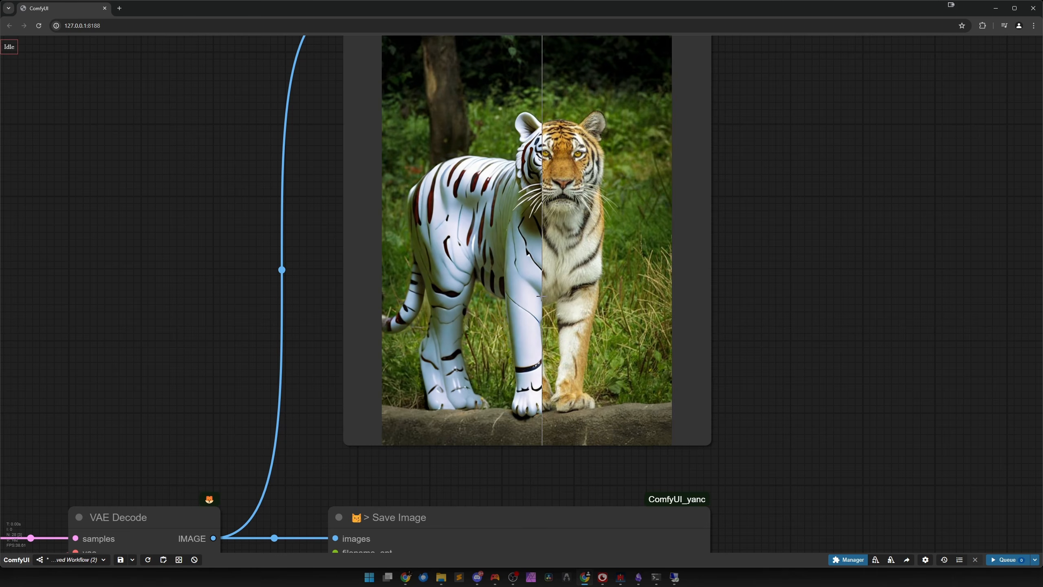
scroll(539, 298, "up", 2)
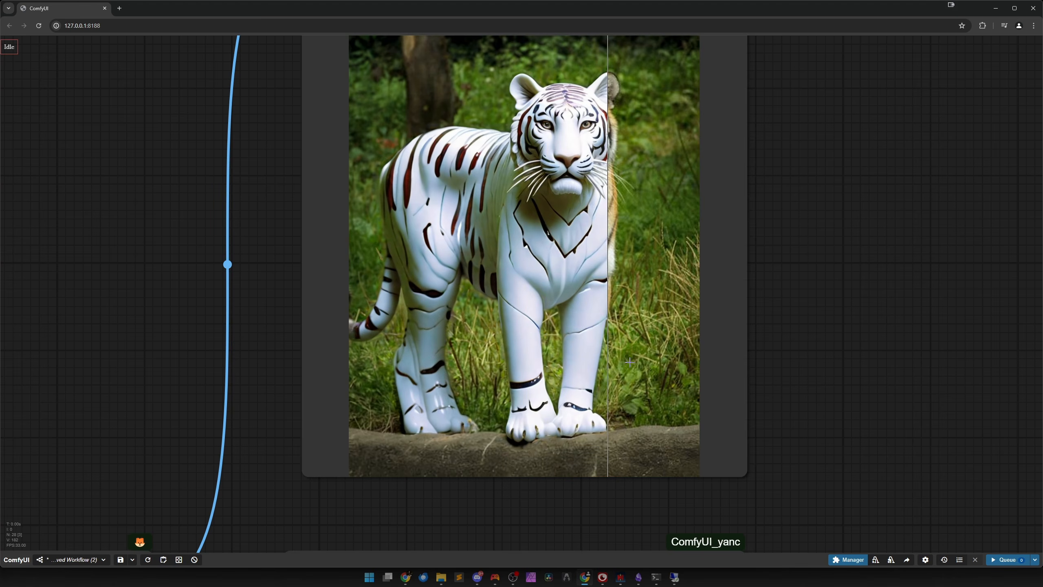
Bypass the second Apply ControlNet (Advanced) node.
scroll(579, 378, "down", 10)
left_click_drag(323, 416, 390, 237)
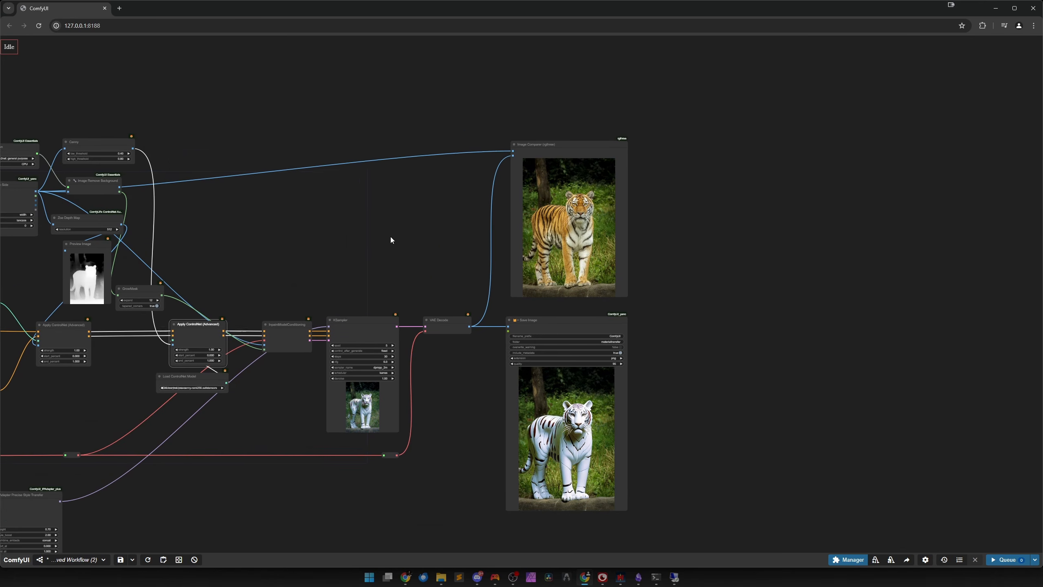
left_click_drag(275, 382, 582, 393)
scroll(583, 392, "down", 2)
scroll(563, 379, "up", 3)
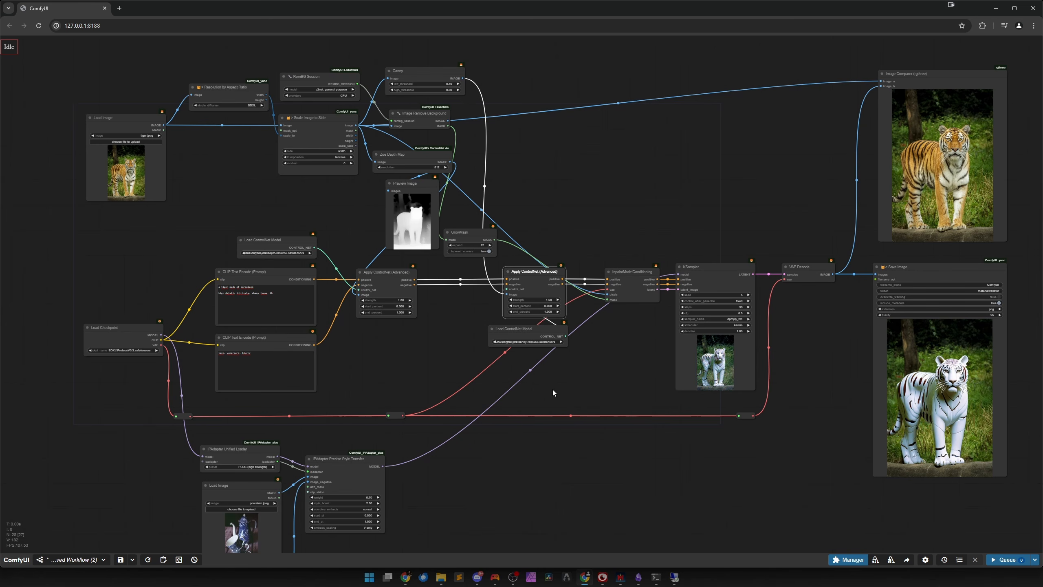
key("ctrl+b")
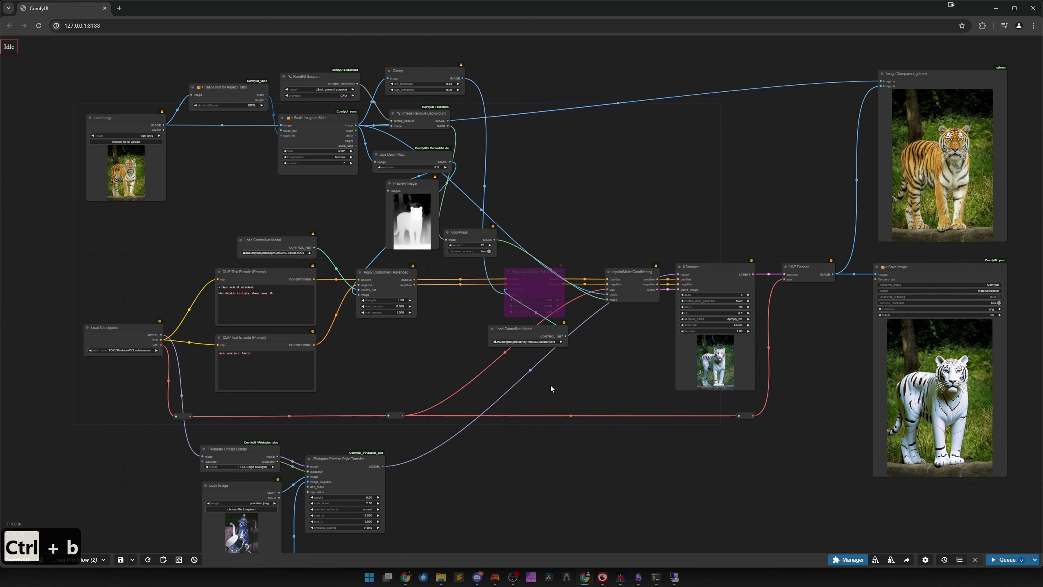
Examine the source tiger image in Load Image and look over the whole workflow.
scroll(543, 400, "down", 2)
left_click_drag(536, 460, 539, 425)
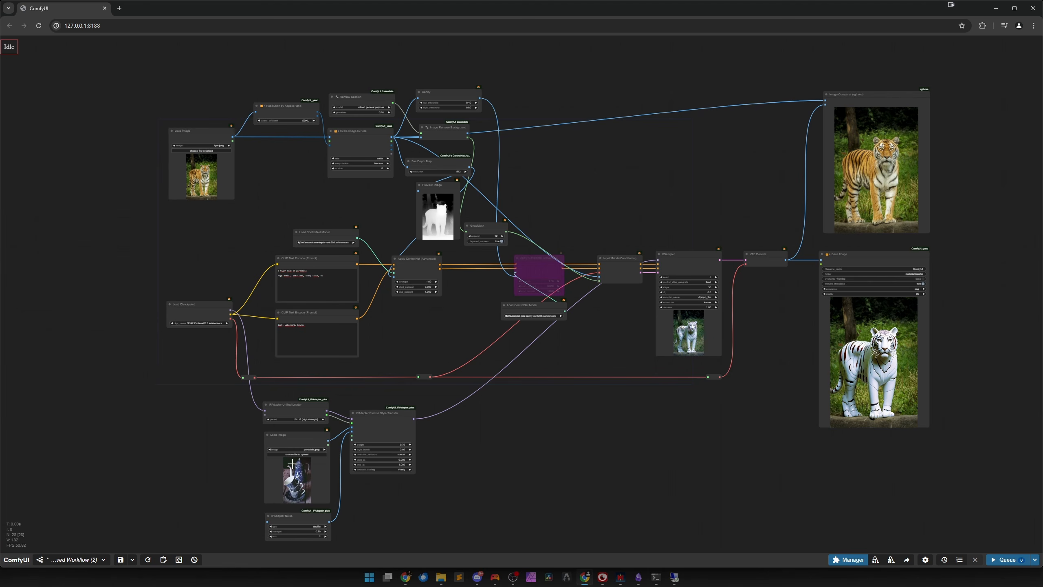
left_click_drag(260, 244, 470, 349)
scroll(408, 289, "up", 11)
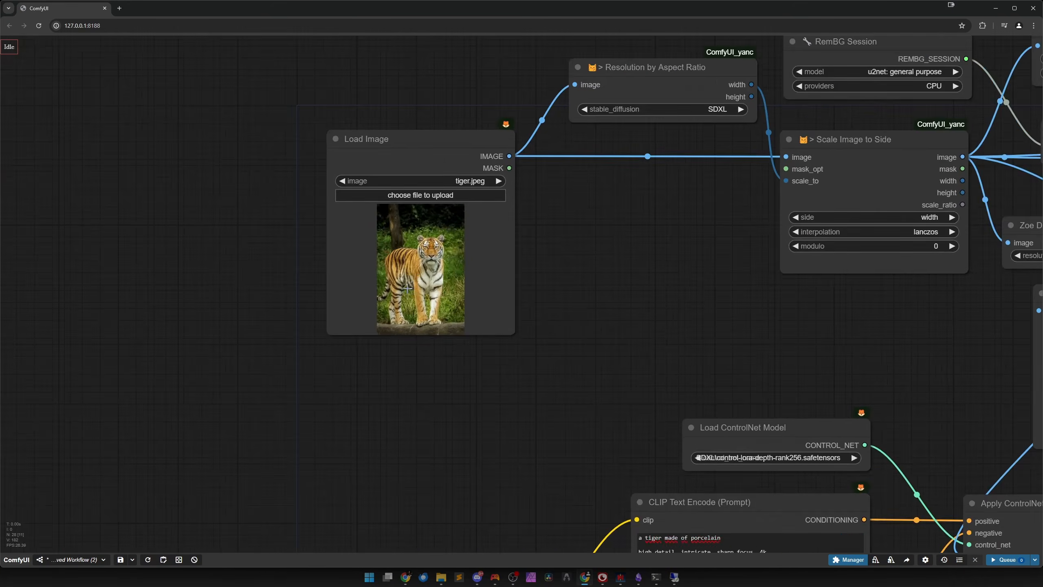
scroll(419, 267, "up", 5)
scroll(472, 368, "down", 16)
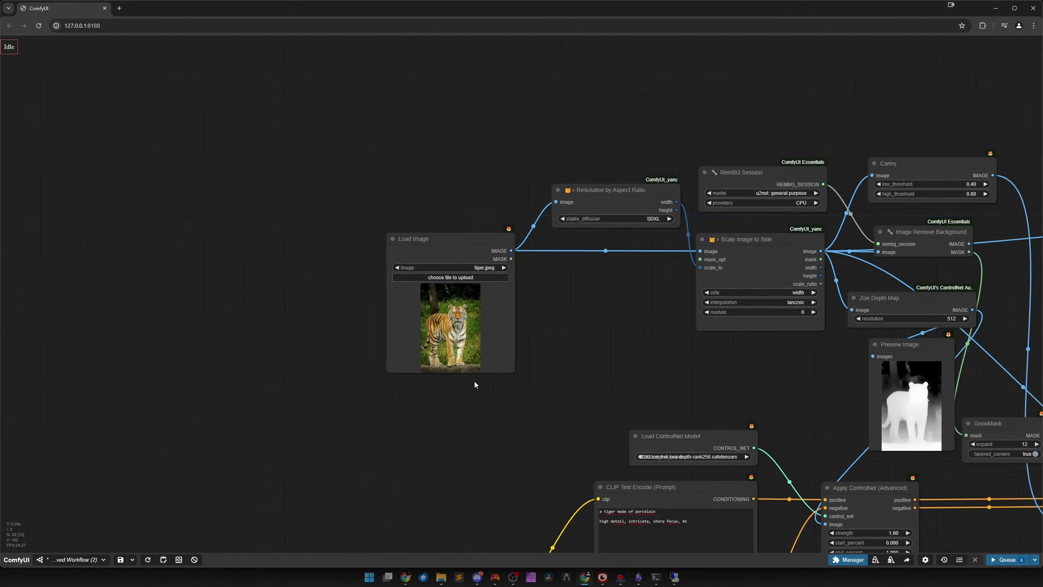
left_click_drag(654, 486, 488, 382)
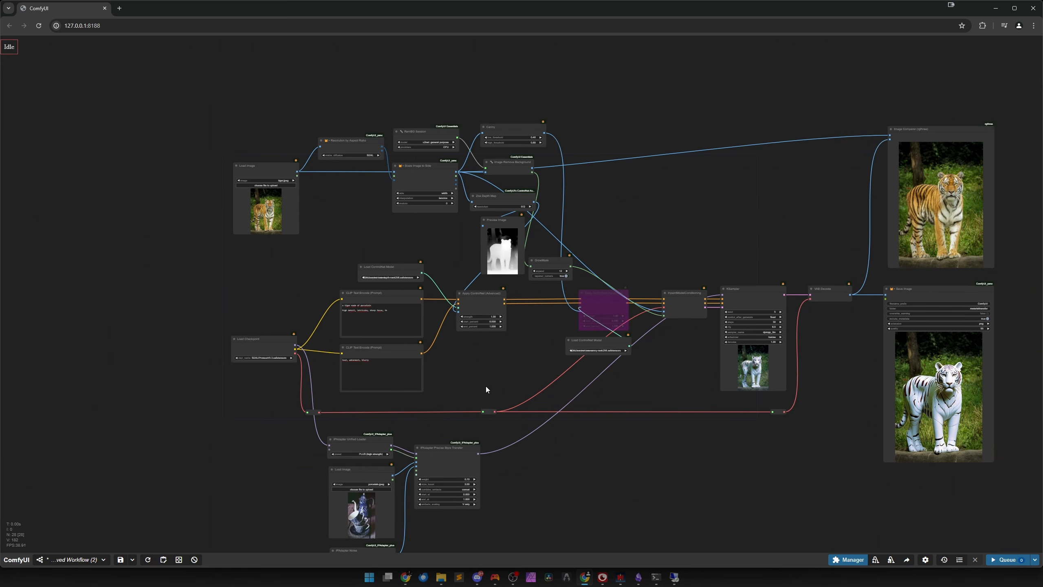
left_click_drag(621, 496, 556, 453)
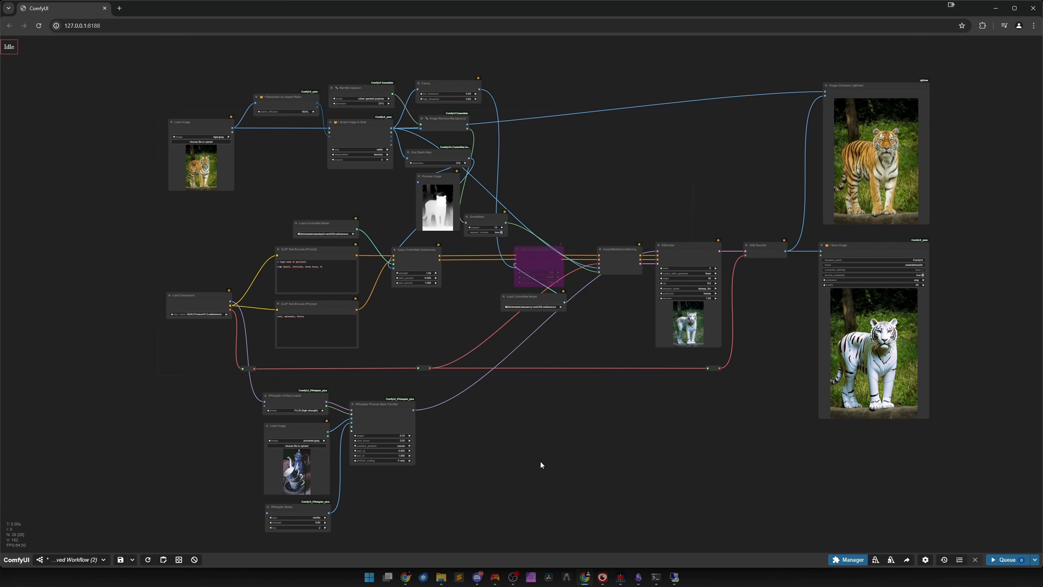
Load fire and flames.jpeg from the materials folder into the style reference Load Image node.
left_click(441, 576)
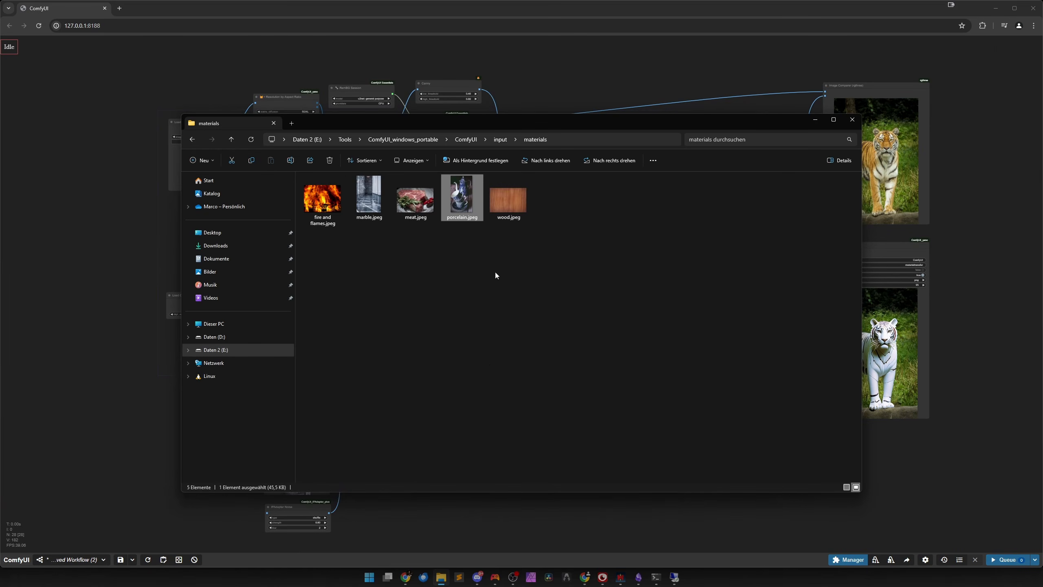
left_click_drag(521, 129, 702, 118)
left_click(508, 200)
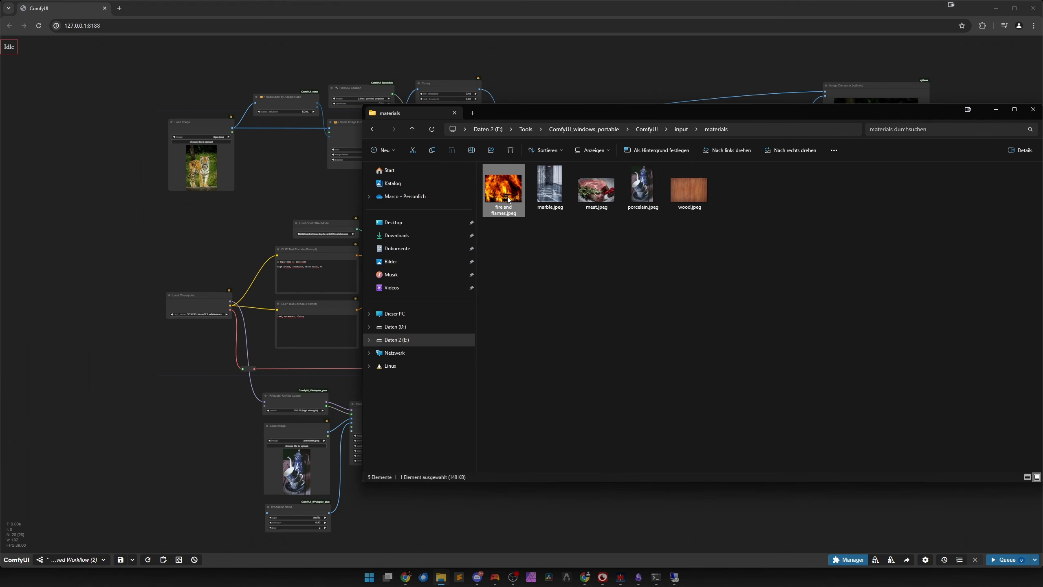
left_click_drag(508, 195, 297, 472)
left_click(419, 517)
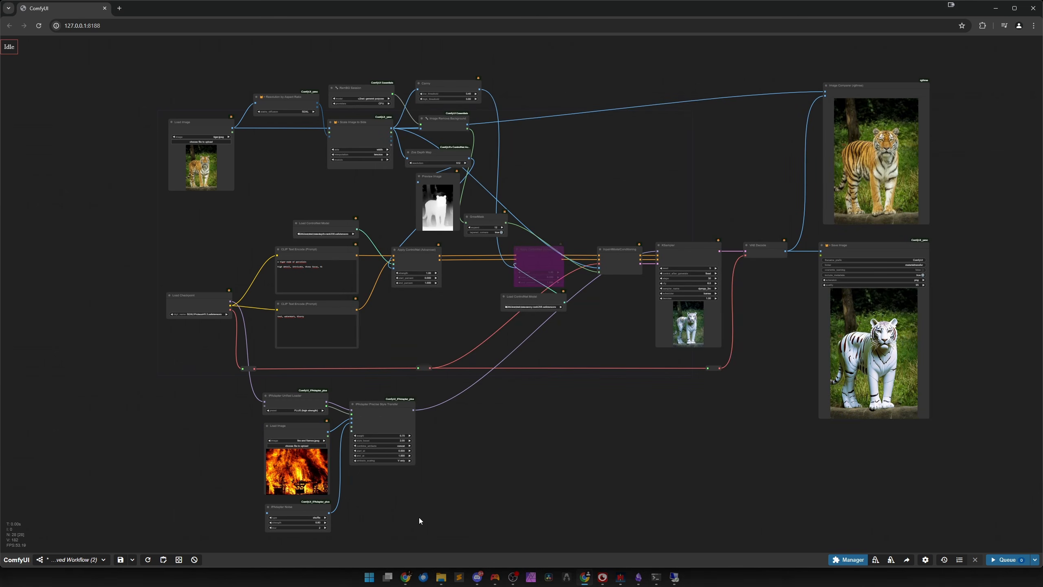
Change the first line of the positive prompt to "a tiger made of fire".
scroll(209, 489, "up", 10)
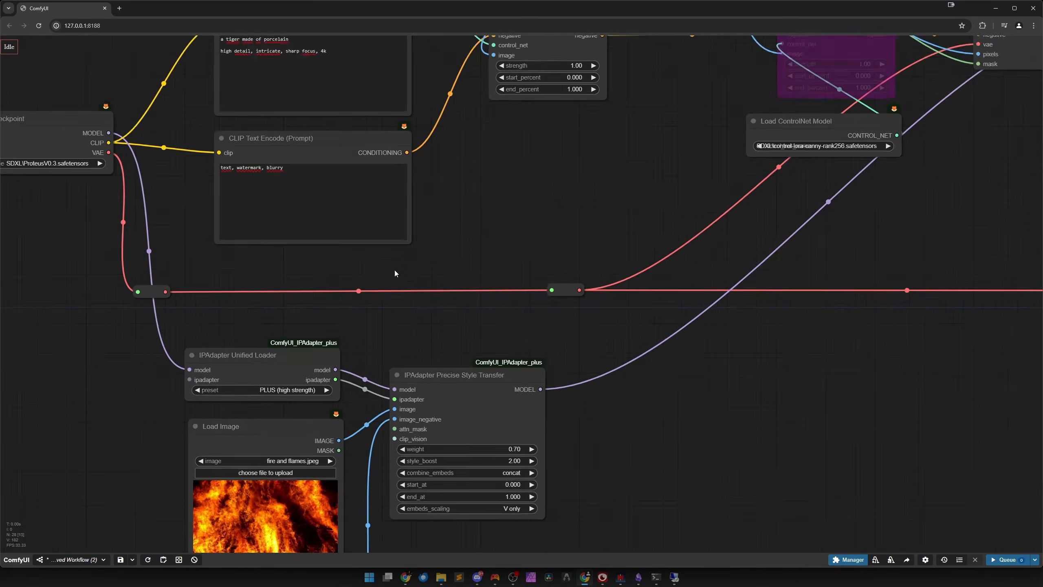
left_click_drag(526, 255, 679, 398)
scroll(678, 397, "up", 4)
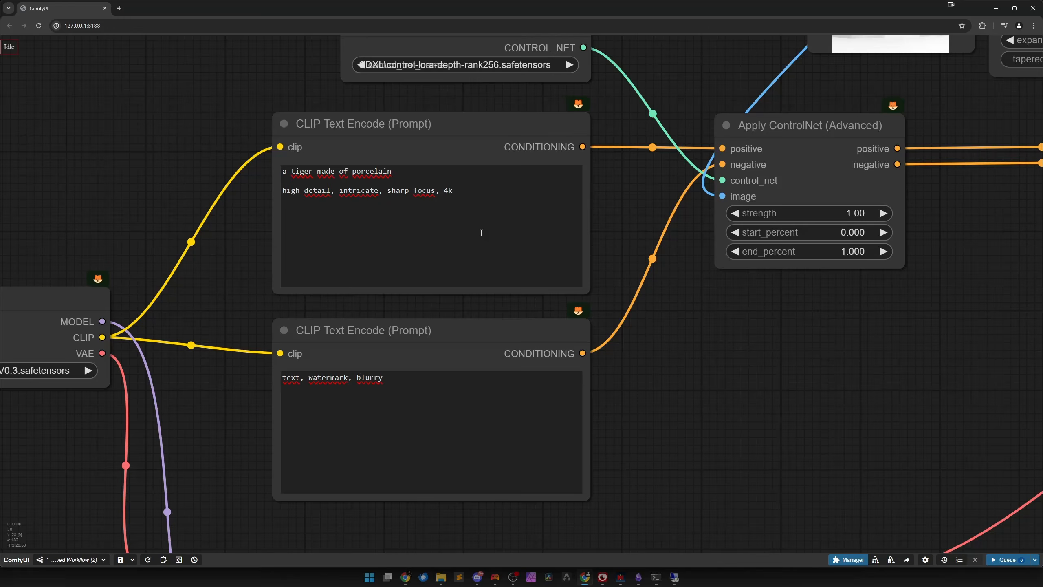
left_click(407, 175)
key("BackSpace")
key("BackSpace")
key("BackSpace")
key("BackSpace")
key("BackSpace")
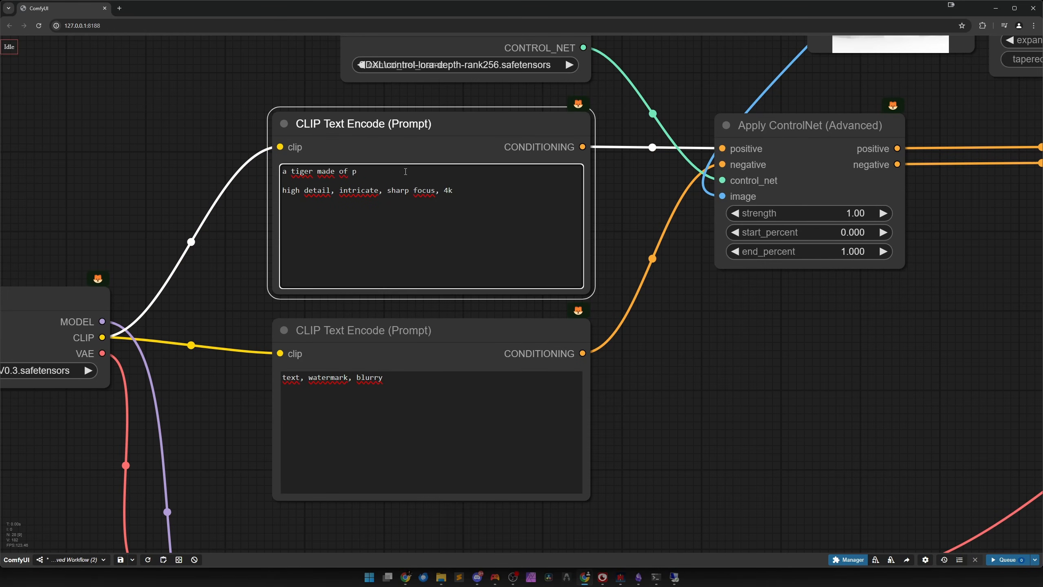
type("fire")
Queue the workflow with the fire material and examine the generated tiger in the Save Image node.
key("ctrl+Return")
scroll(615, 380, "down", 6)
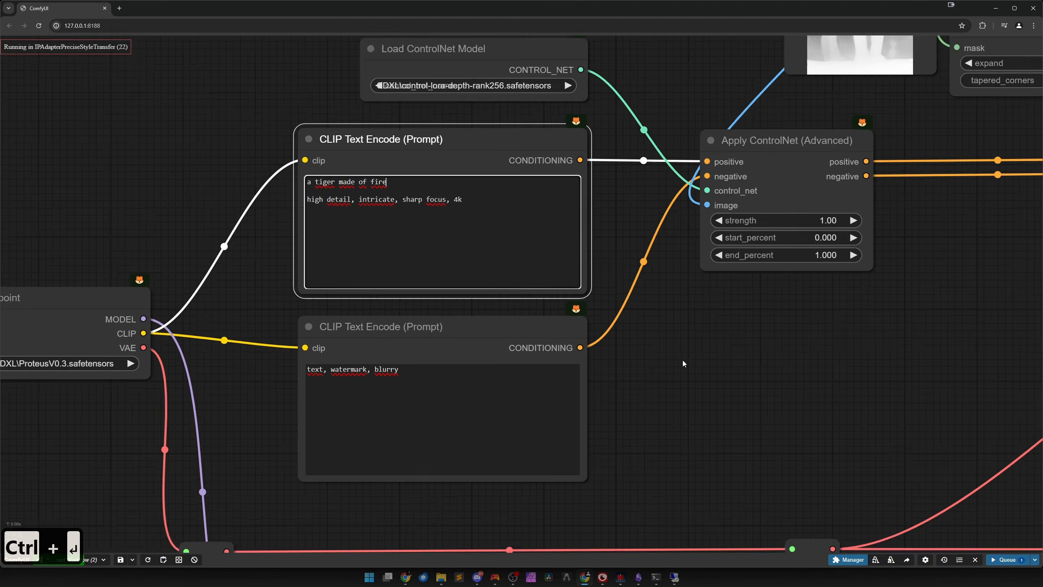
scroll(616, 380, "down", 4)
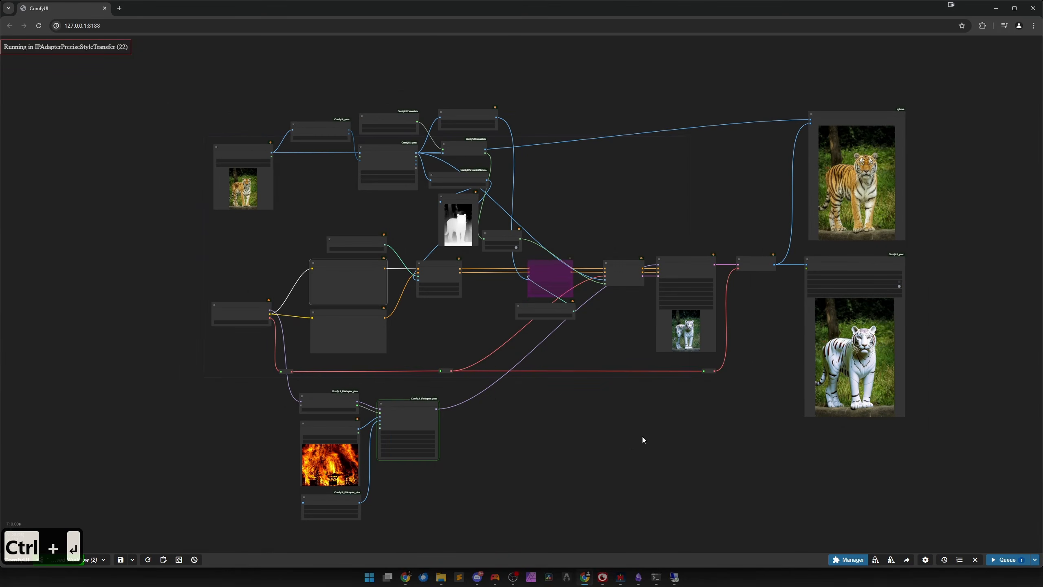
left_click_drag(643, 438, 604, 424)
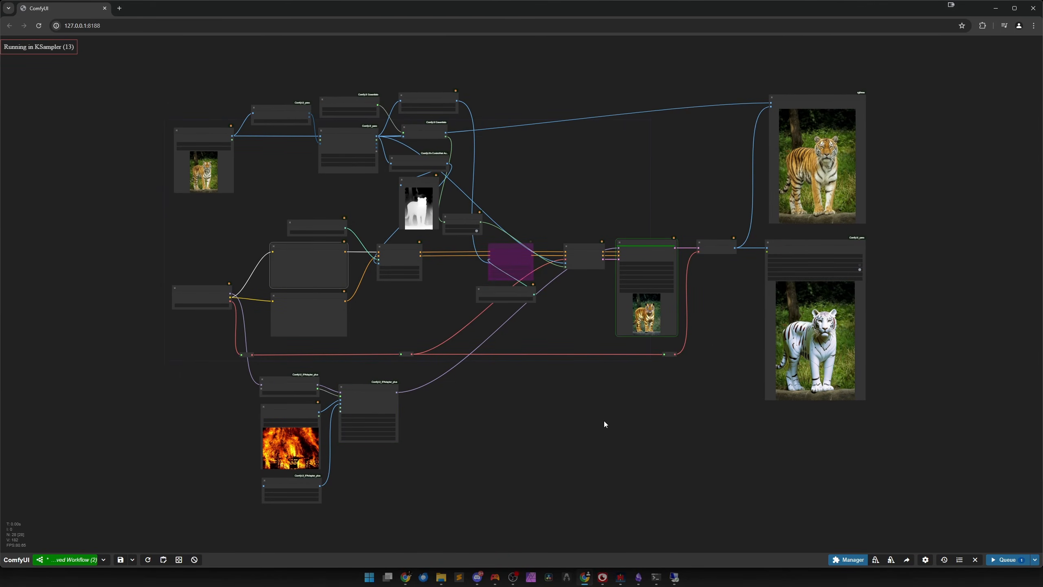
left_click_drag(757, 285, 496, 338)
scroll(554, 390, "up", 10)
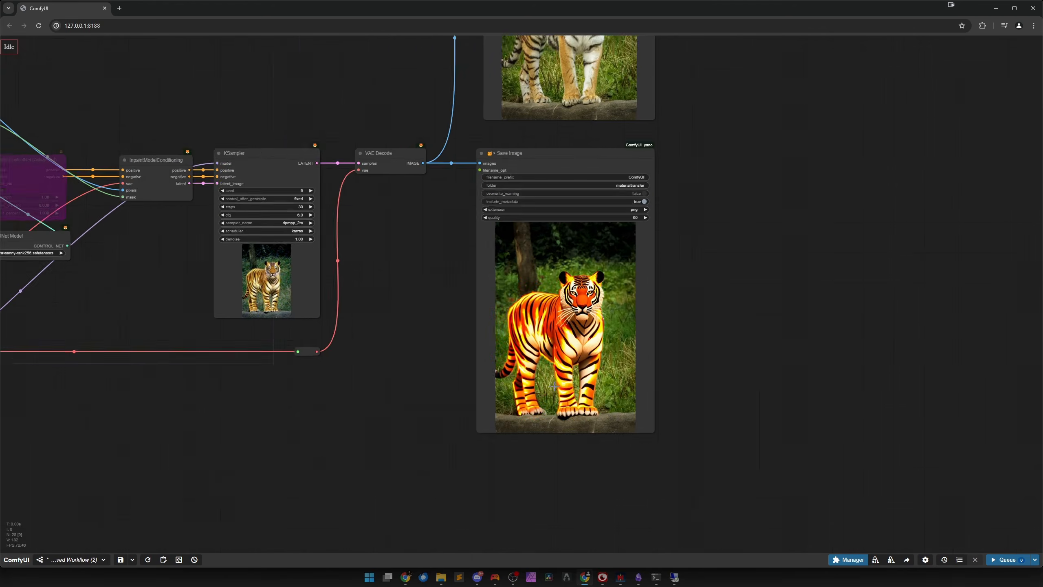
scroll(571, 383, "up", 1)
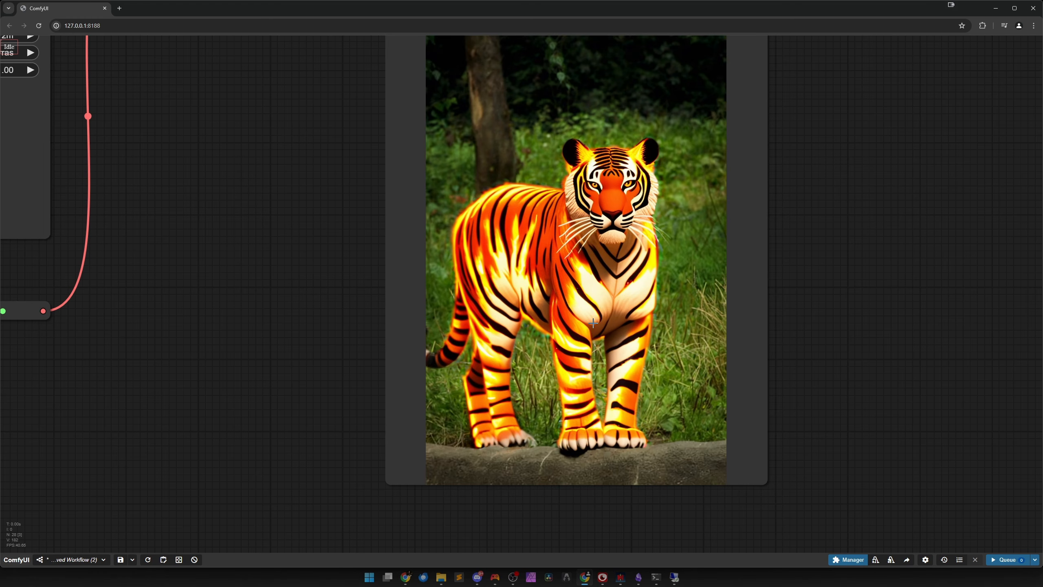
left_click_drag(593, 323, 588, 387)
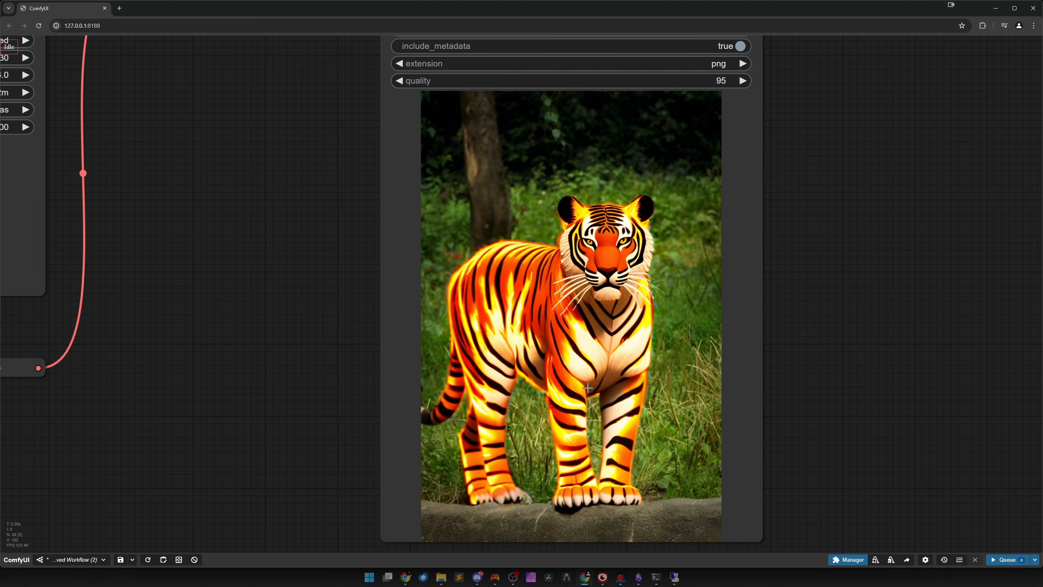
scroll(587, 387, "down", 6)
left_click_drag(316, 456, 629, 409)
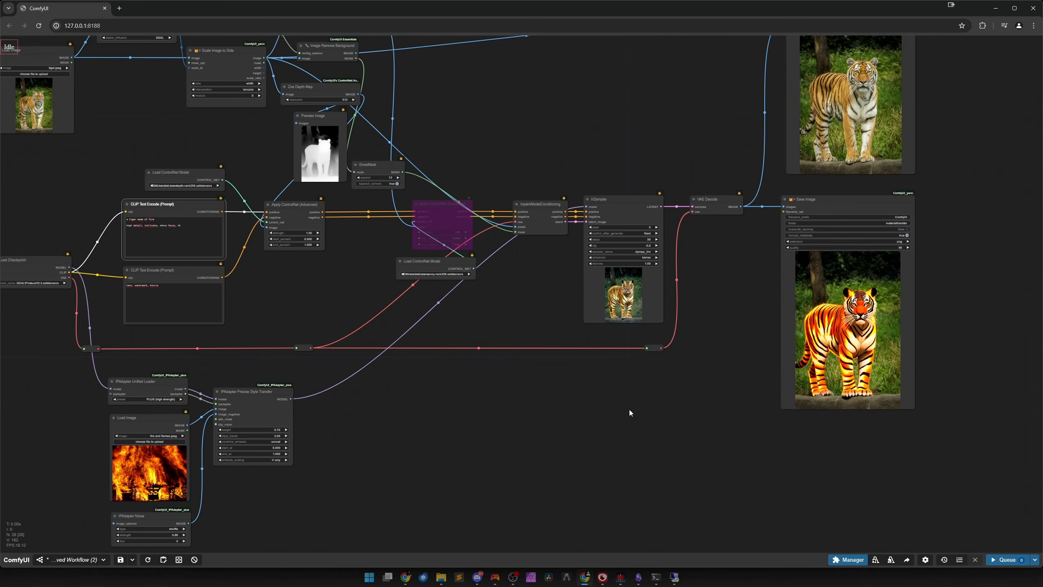
scroll(559, 420, "down", 4)
left_click_drag(506, 433, 595, 416)
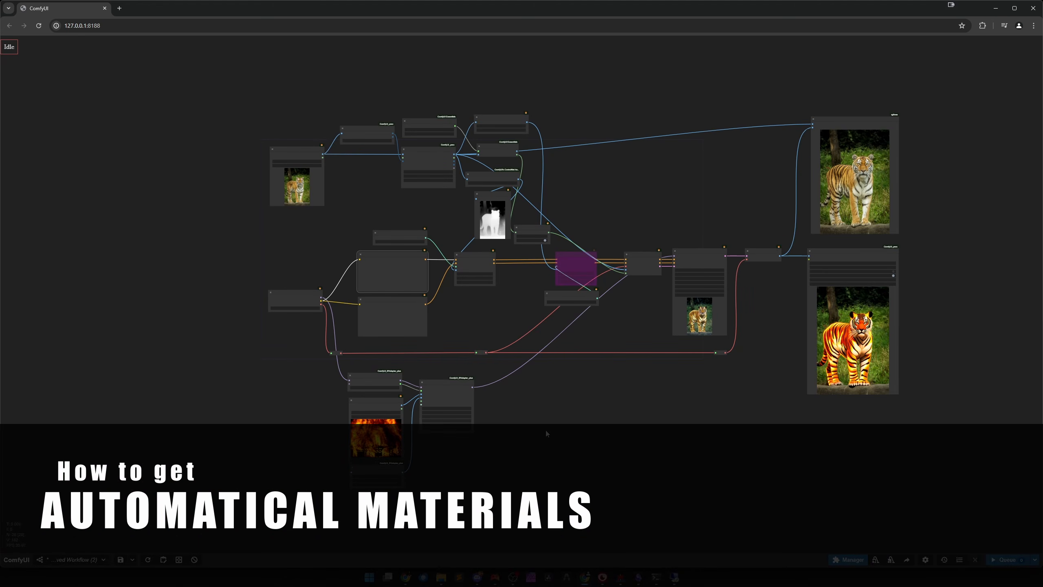
Review the available material images in the materials input folder, then return to ComfyUI.
left_click(442, 578)
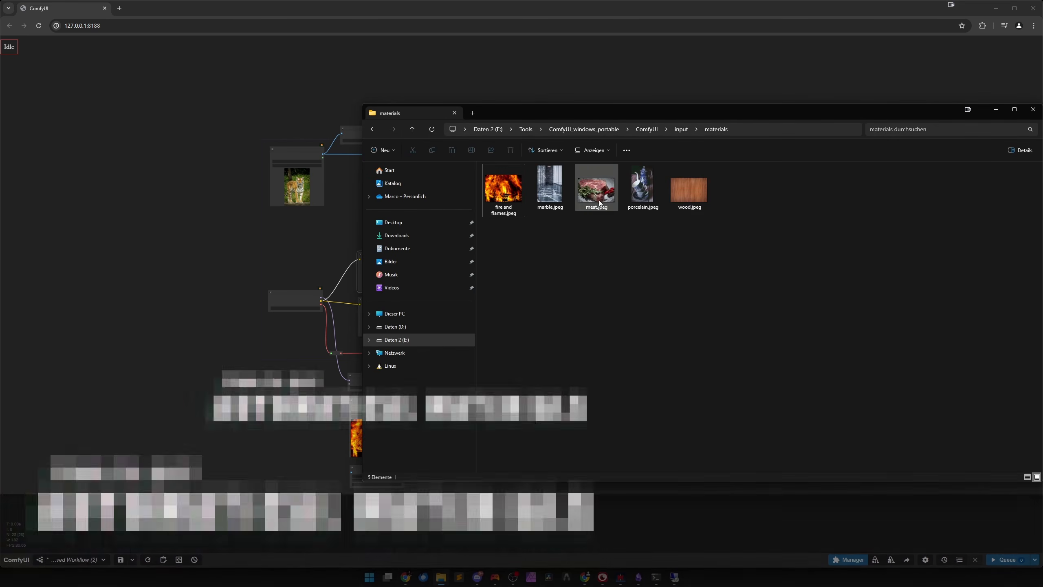
left_click_drag(764, 108, 707, 115)
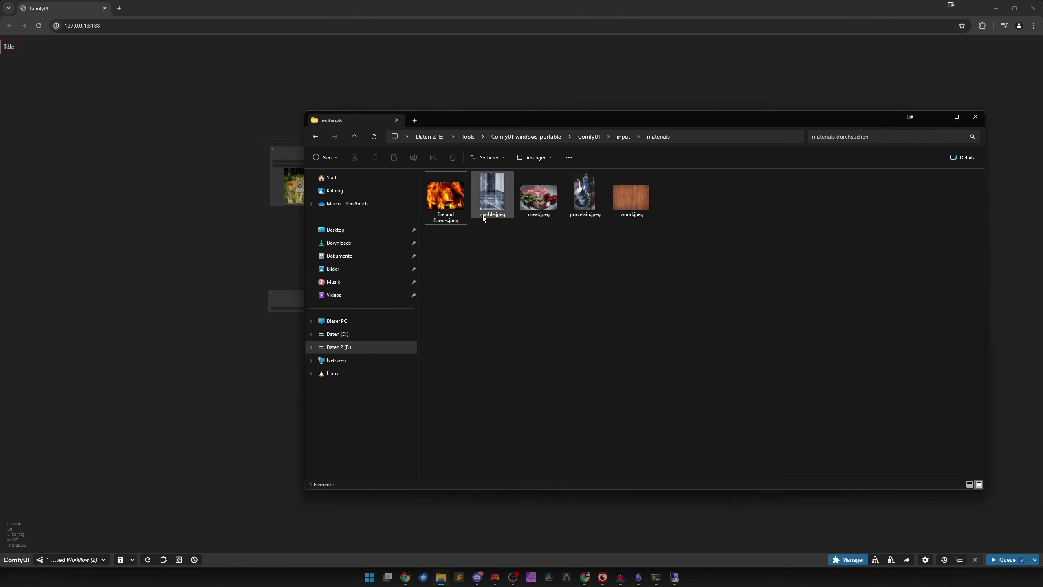
left_click_drag(665, 121, 662, 123)
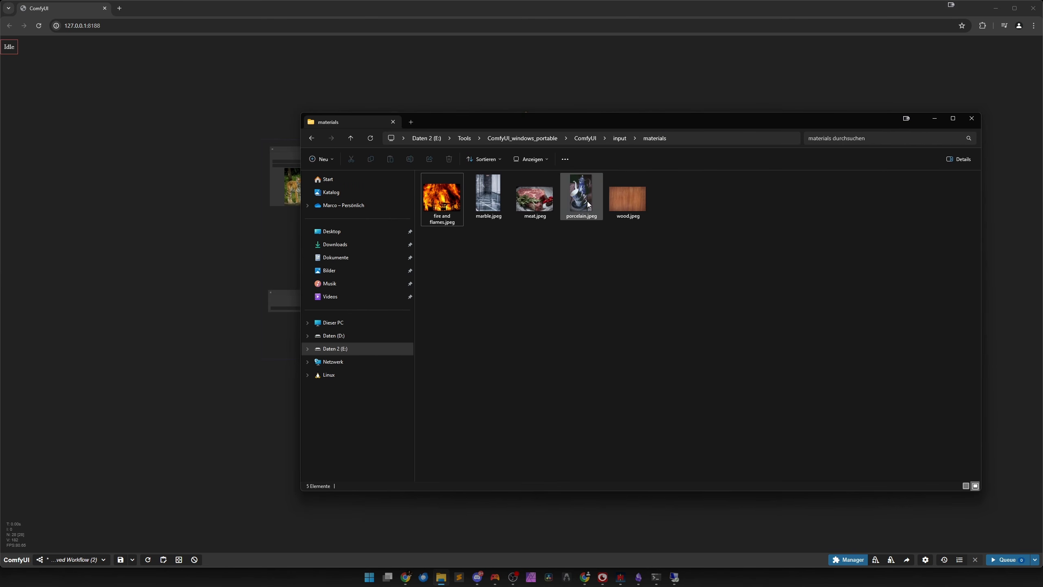
left_click(256, 447)
Add a > Load Image From Folder node in the empty canvas area beside the IPAdapter nodes.
scroll(291, 473, "up", 5)
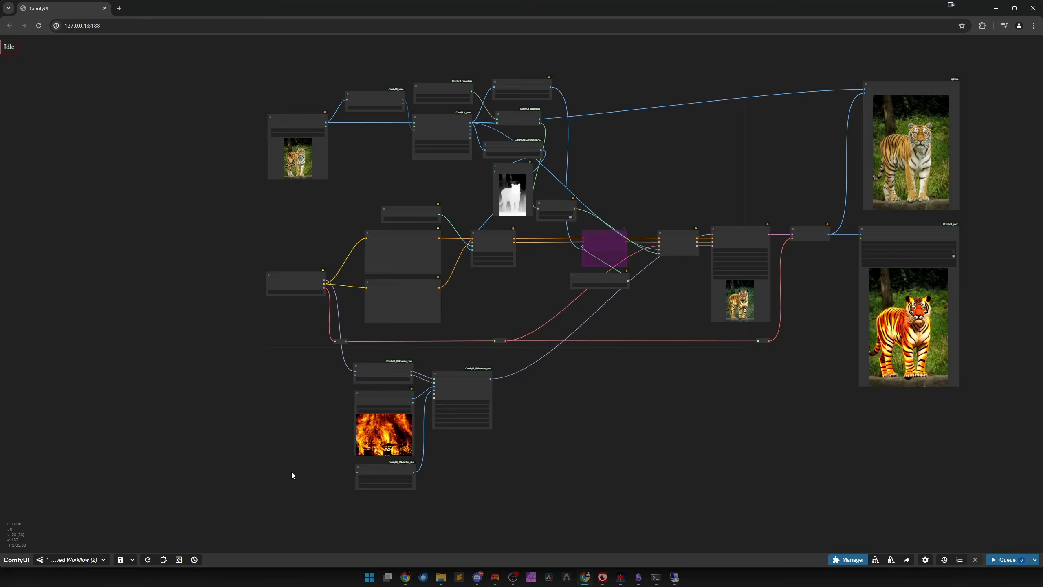
left_click_drag(292, 474, 489, 464)
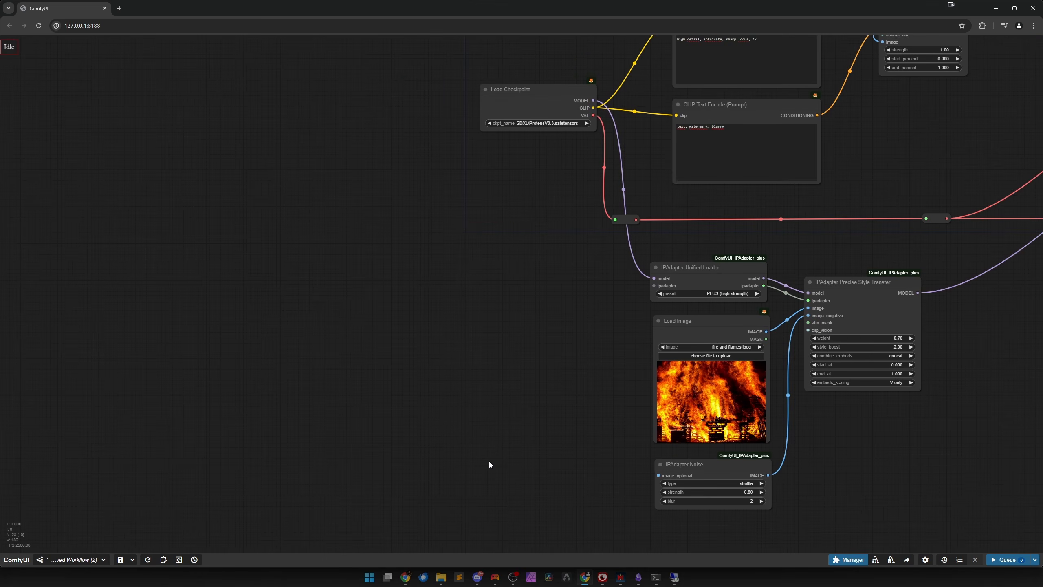
scroll(489, 464, "down", 4)
left_click_drag(378, 462, 508, 442)
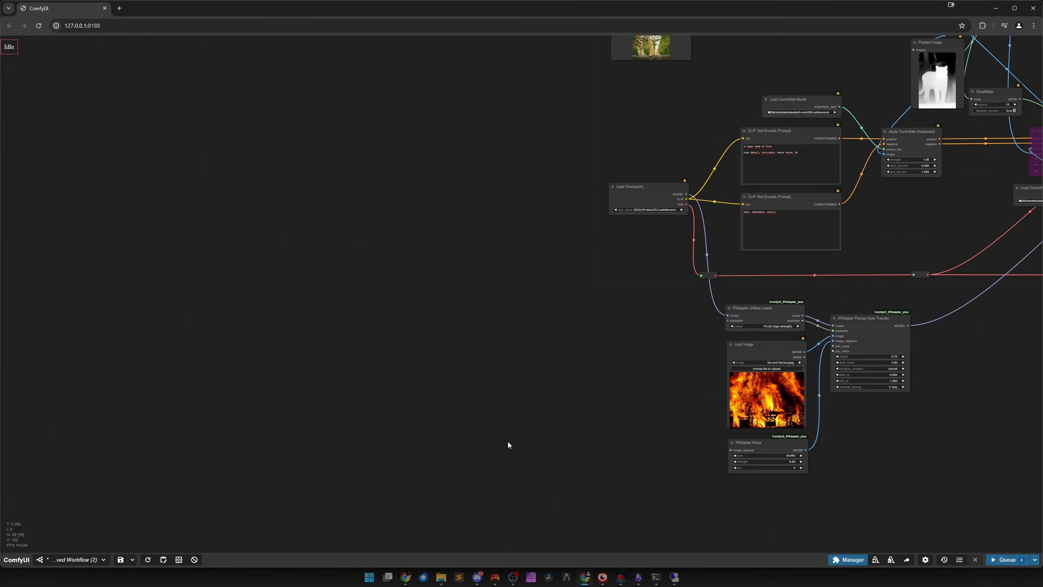
double_click(351, 306)
type("> load")
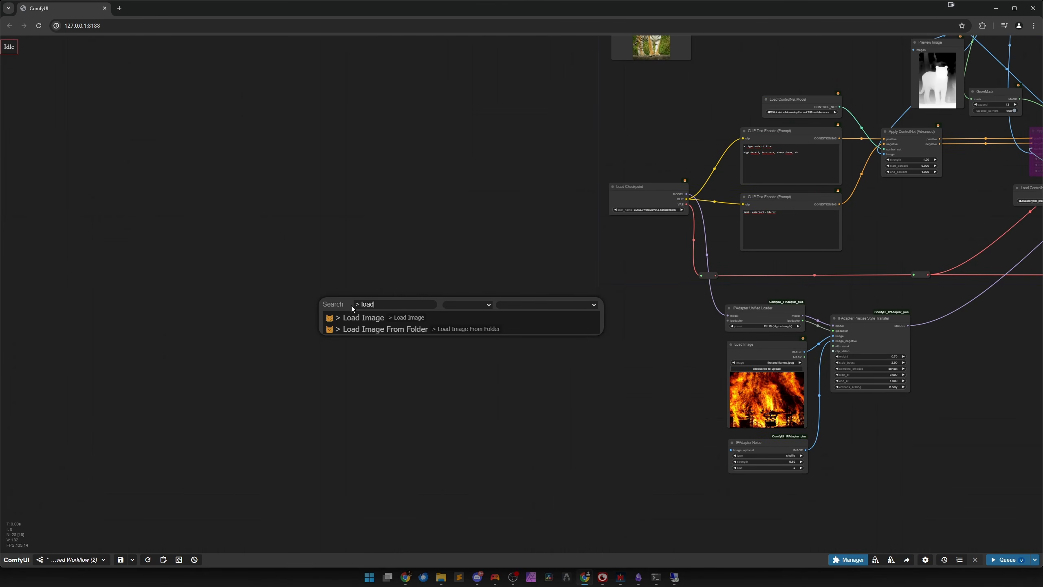
key("Down")
key("Down")
key("Return")
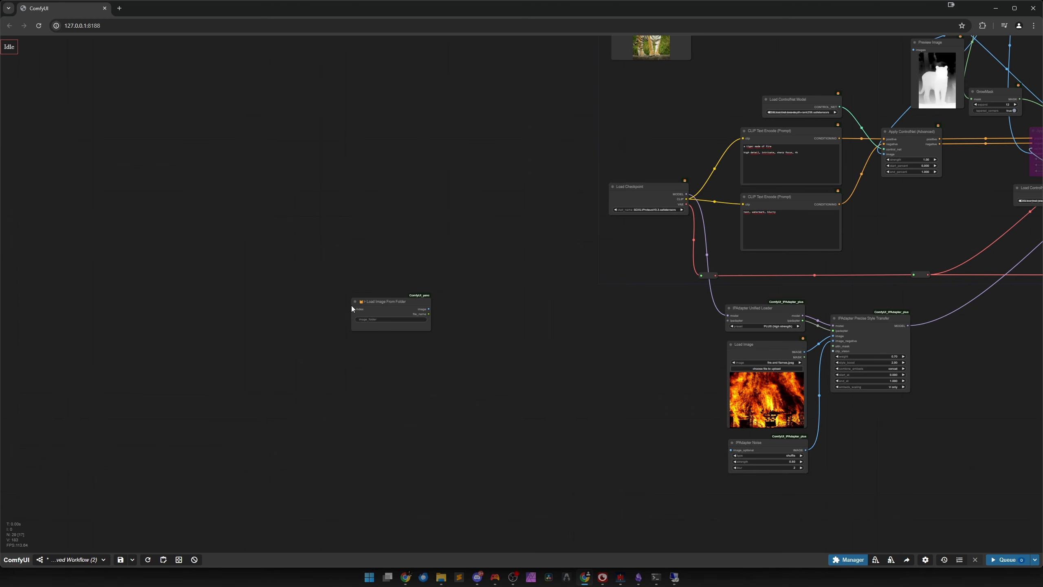
Add a > Int node beside Load Image From Folder and connect its int output to the index input.
scroll(375, 352, "up", 3)
left_click(418, 298)
scroll(403, 336, "up", 2)
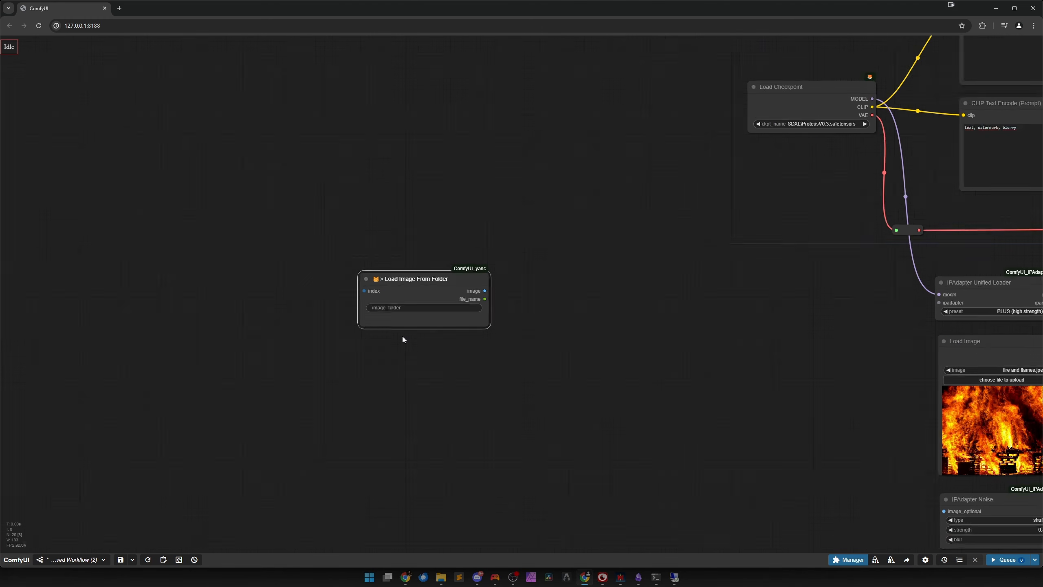
double_click(288, 289)
type("> int")
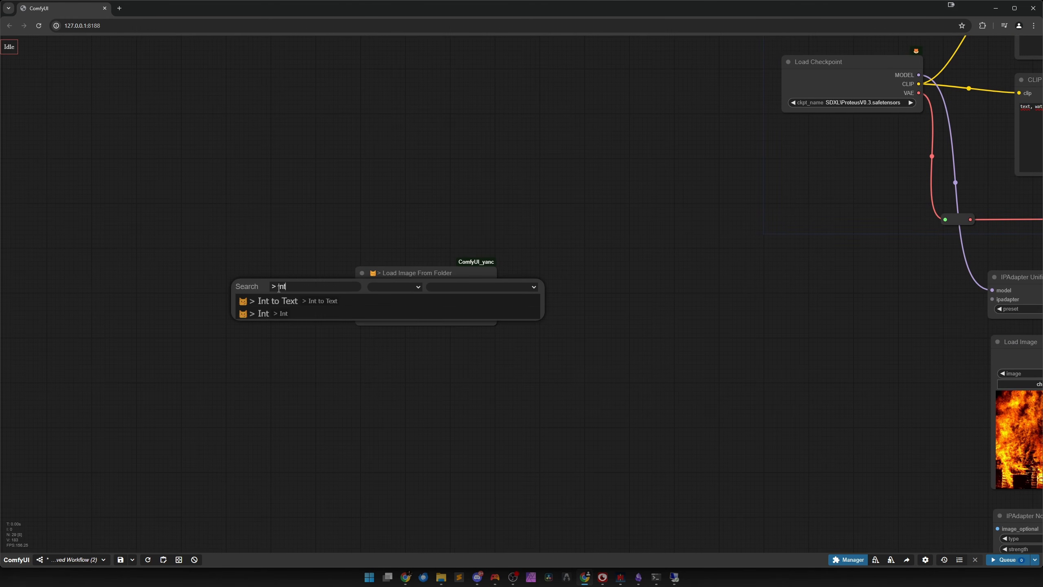
key("Down")
key("Return")
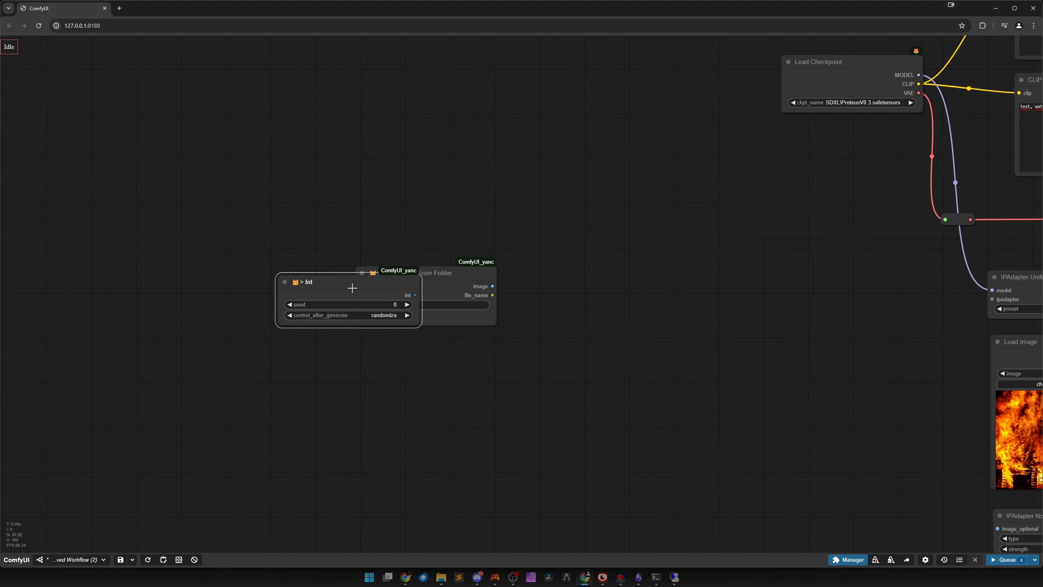
mouse_move(350, 285)
left_mouse_down()
mouse_move(221, 267)
mouse_move(392, 286)
mouse_move(360, 286)
left_mouse_up()
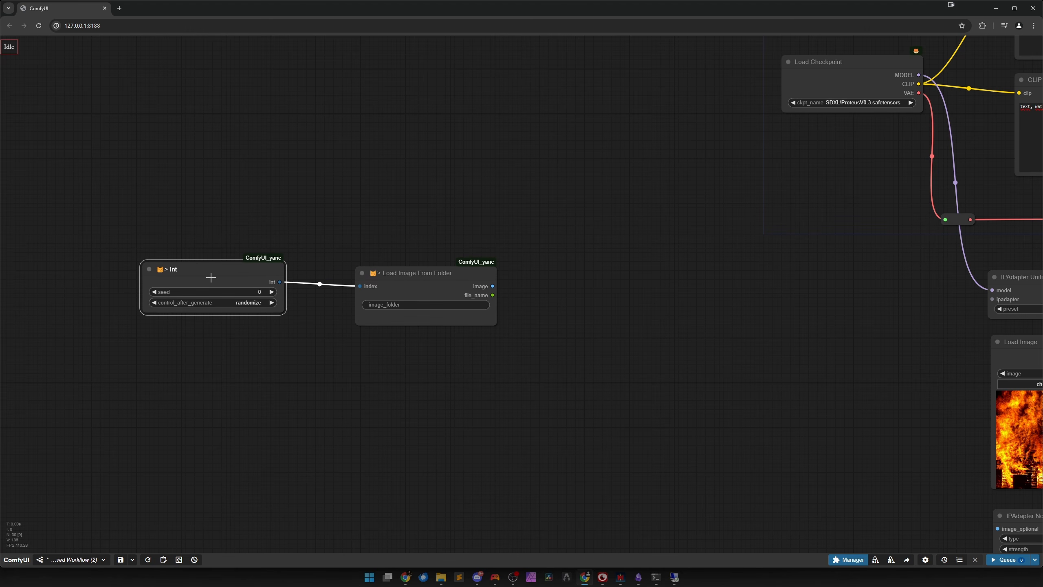
left_click_drag(206, 271, 249, 277)
Set the Int node's control_after_generate to increment.
left_click(248, 307)
left_click(264, 316)
left_click(324, 349)
Set image_folder in the Load Image From Folder node to materials.
scroll(485, 358, "down", 2)
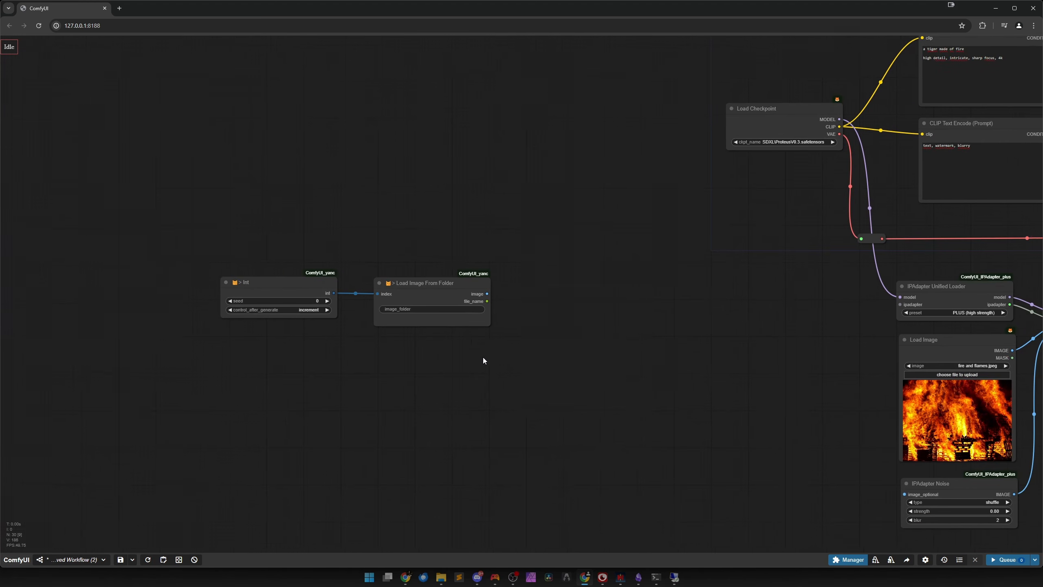
scroll(483, 357, "up", 2)
left_click_drag(483, 356, 421, 337)
scroll(420, 338, "up", 3)
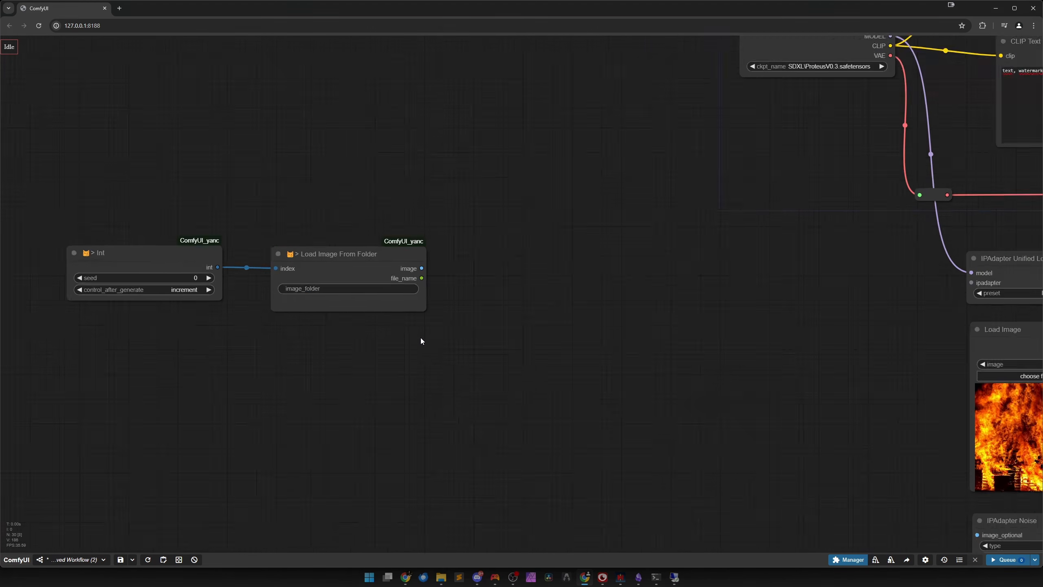
left_click(292, 280)
type("materials")
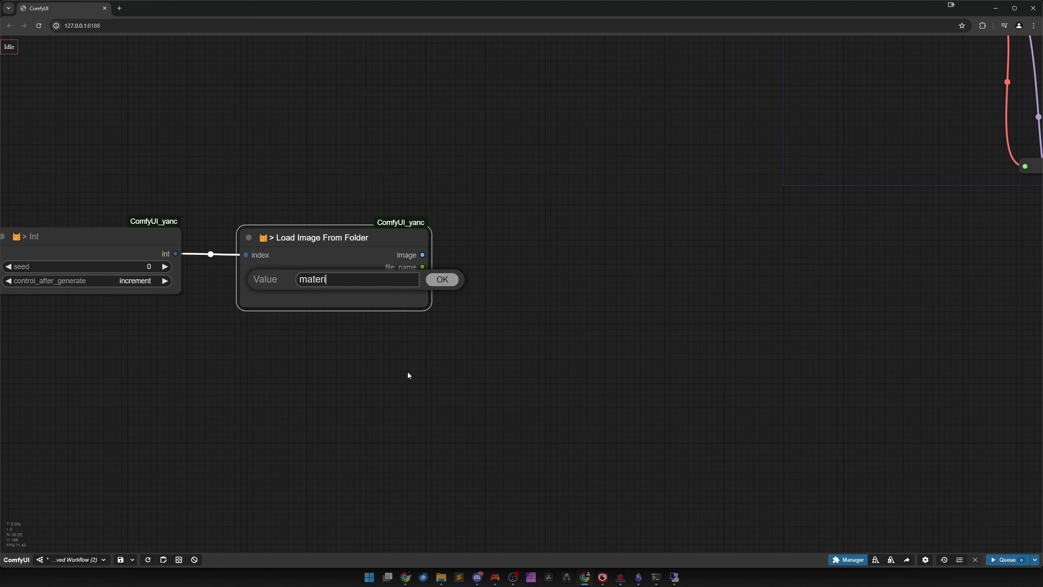
key("Return")
Check the order of the image files in the materials folder against the index, then return to the workflow.
left_click(440, 579)
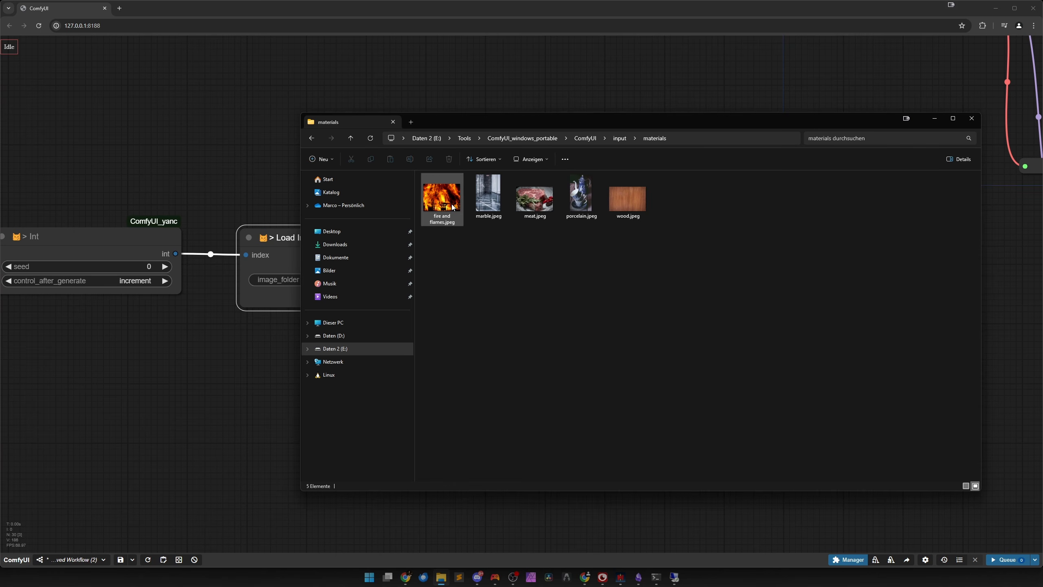
left_click(439, 222)
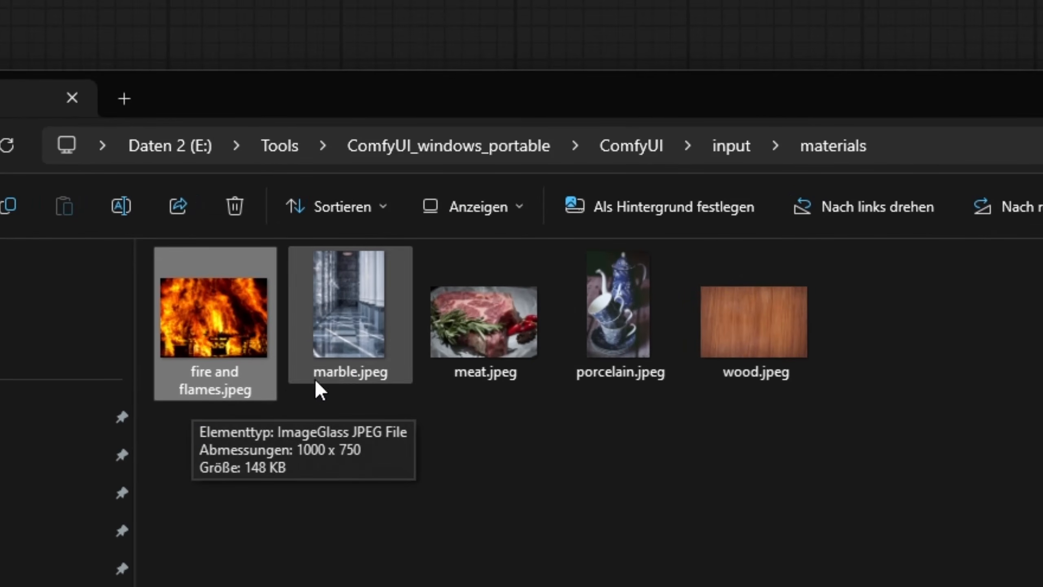
left_click(472, 226)
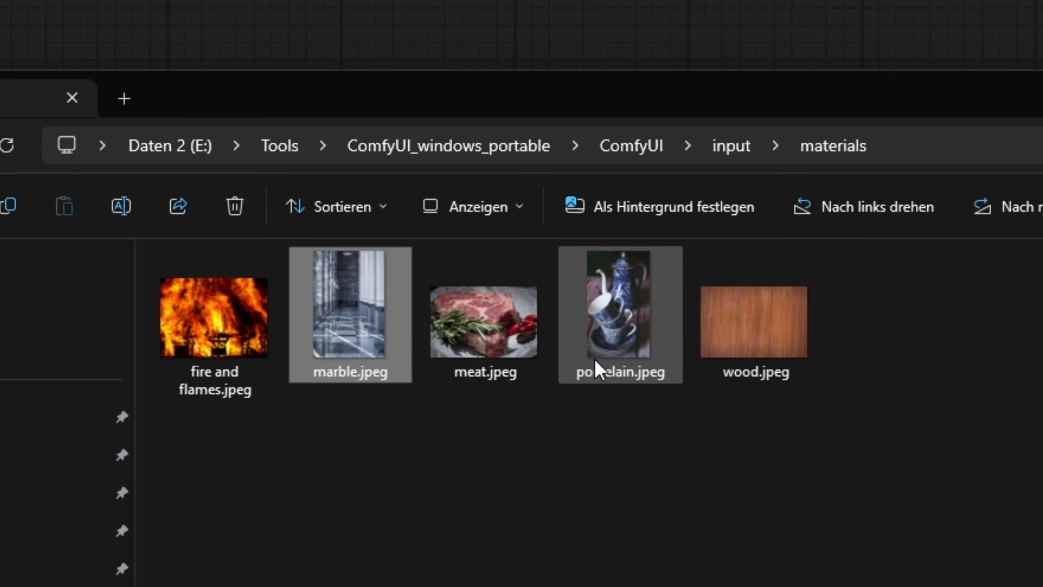
left_click(480, 328)
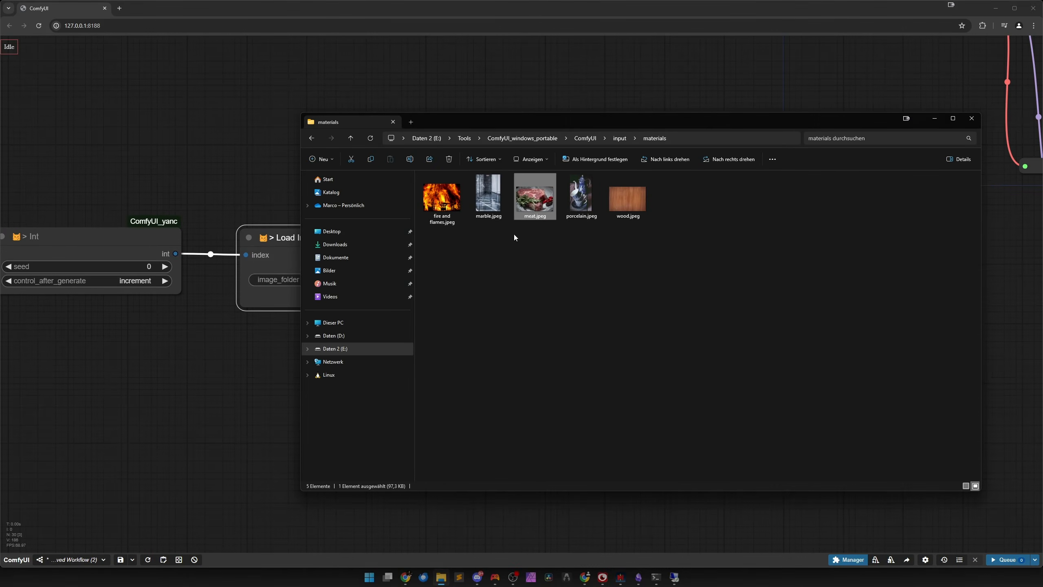
key("Left")
key("Left")
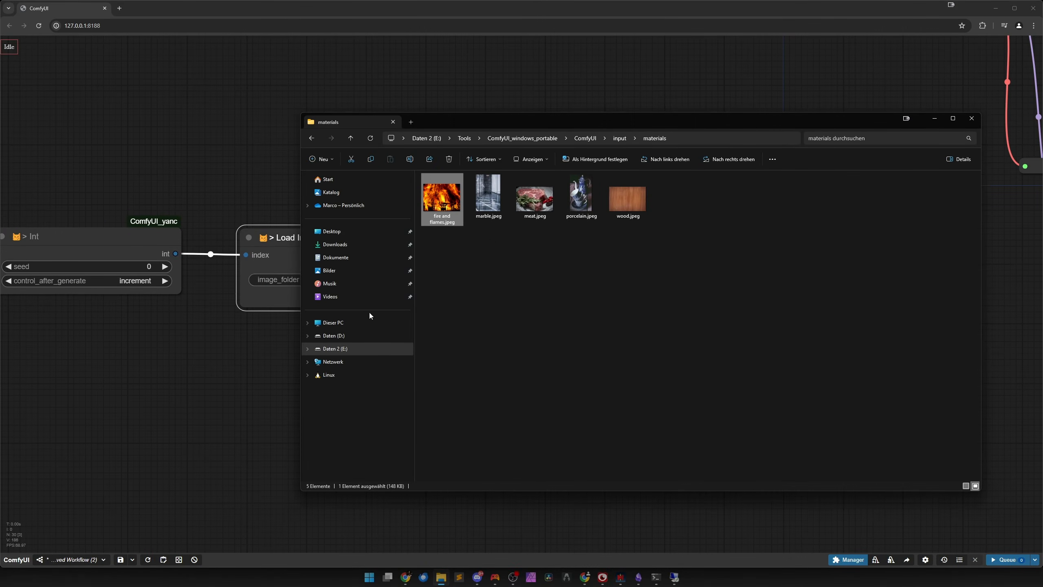
left_click(225, 399)
scroll(464, 412, "down", 5)
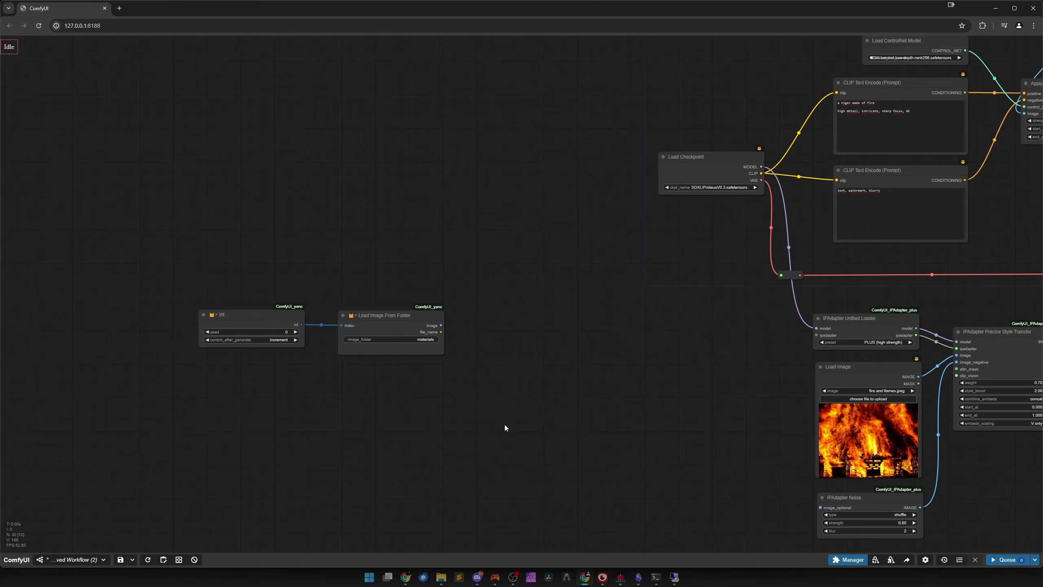
Add a > Text Replace node beside the Load Image From Folder node.
scroll(533, 392, "up", 3)
double_click(419, 349)
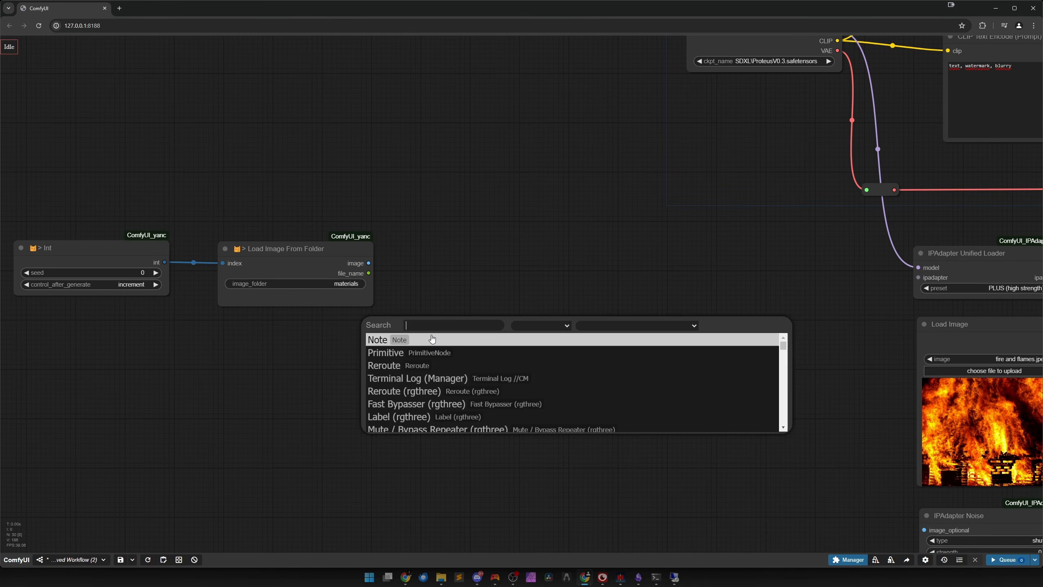
type("> text rep")
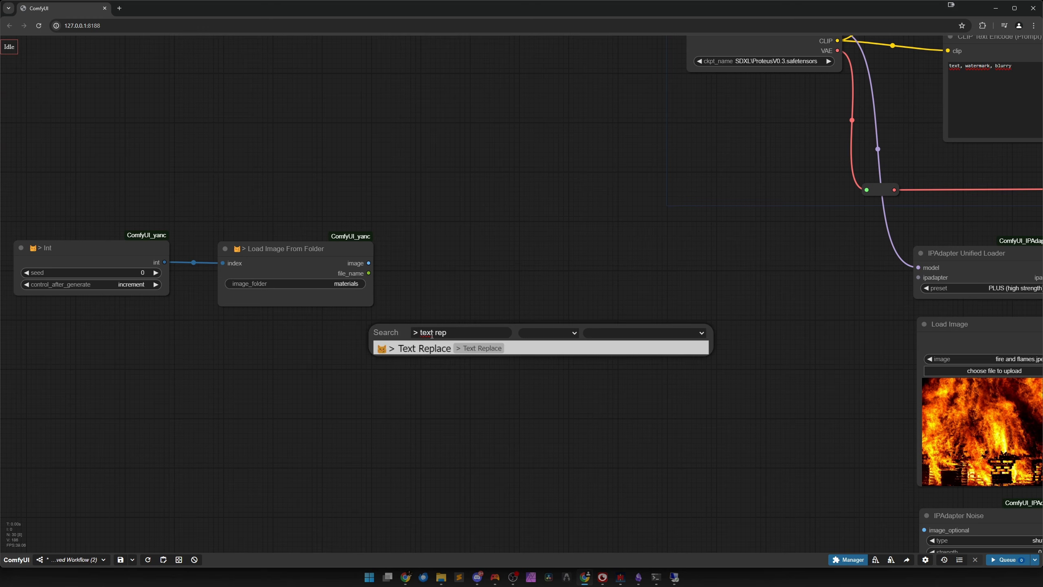
key("Return")
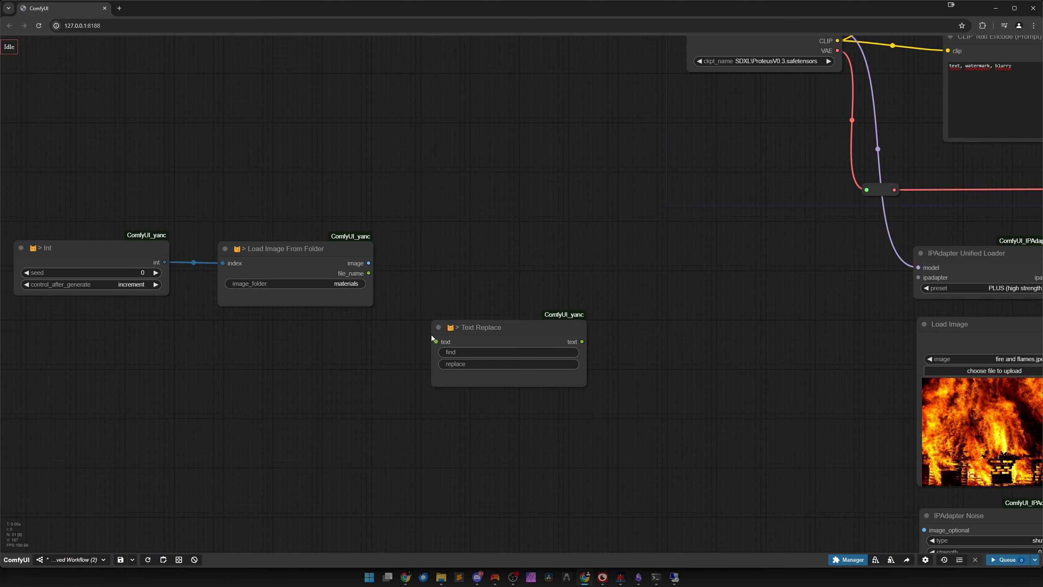
left_click_drag(499, 337, 498, 325)
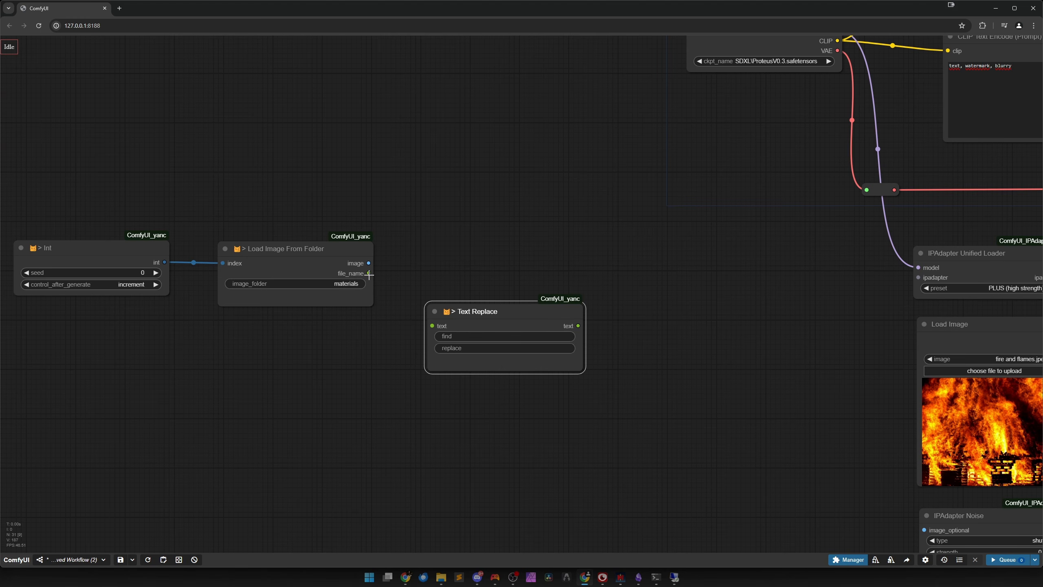
Set the Text Replace node's find value to .jpeg and connect Load Image From Folder's file_name output to its text input.
left_click(438, 584)
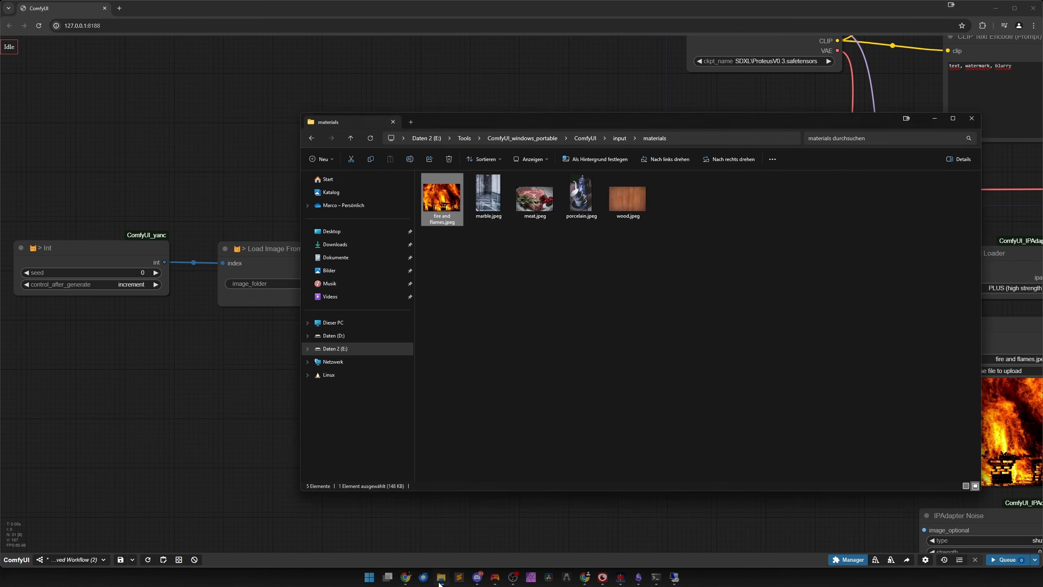
left_click(249, 424)
scroll(429, 388, "up", 4)
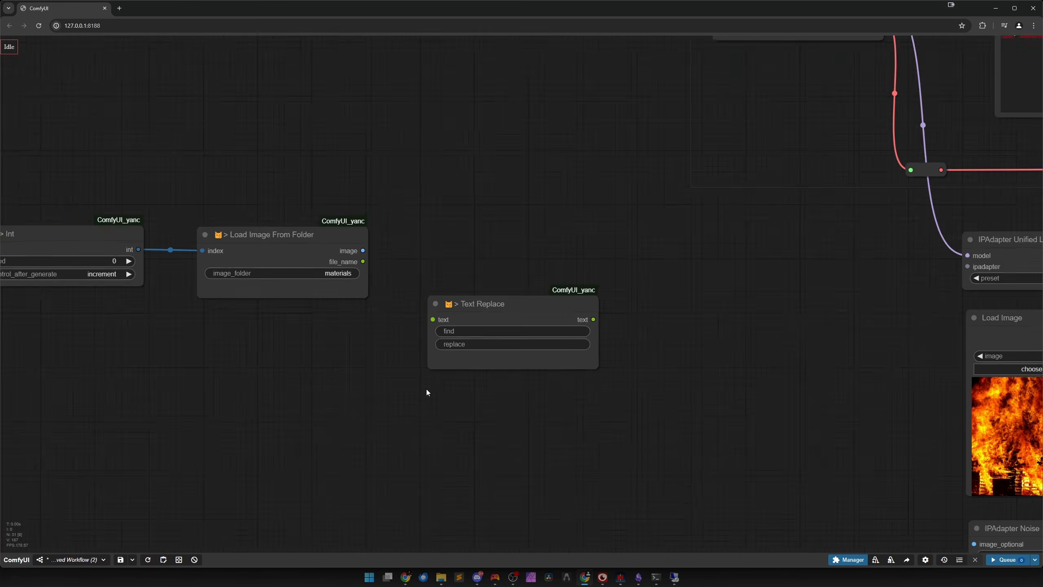
left_click(490, 336)
type(".")
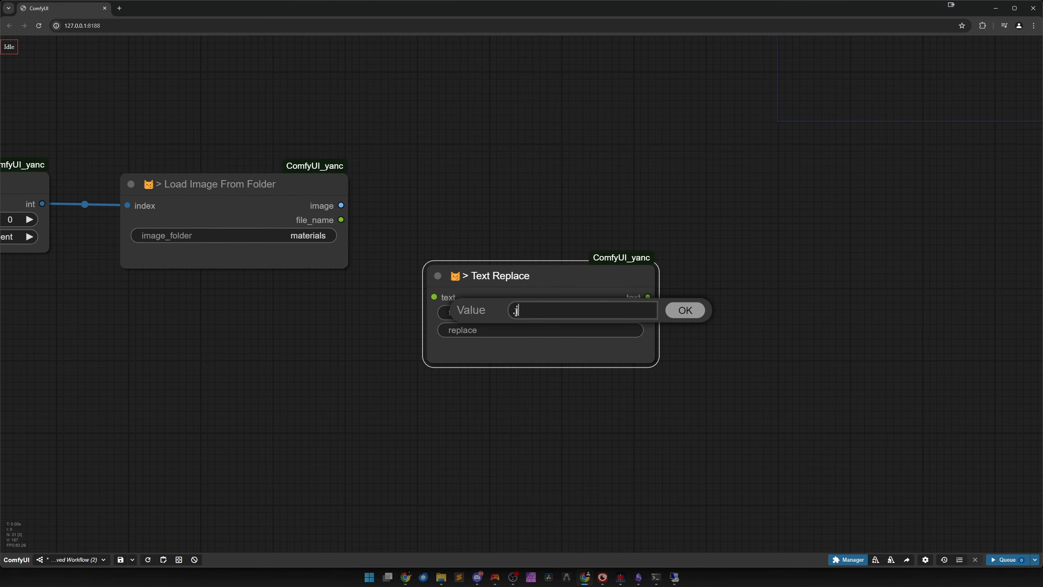
type("jpeg")
key("Return")
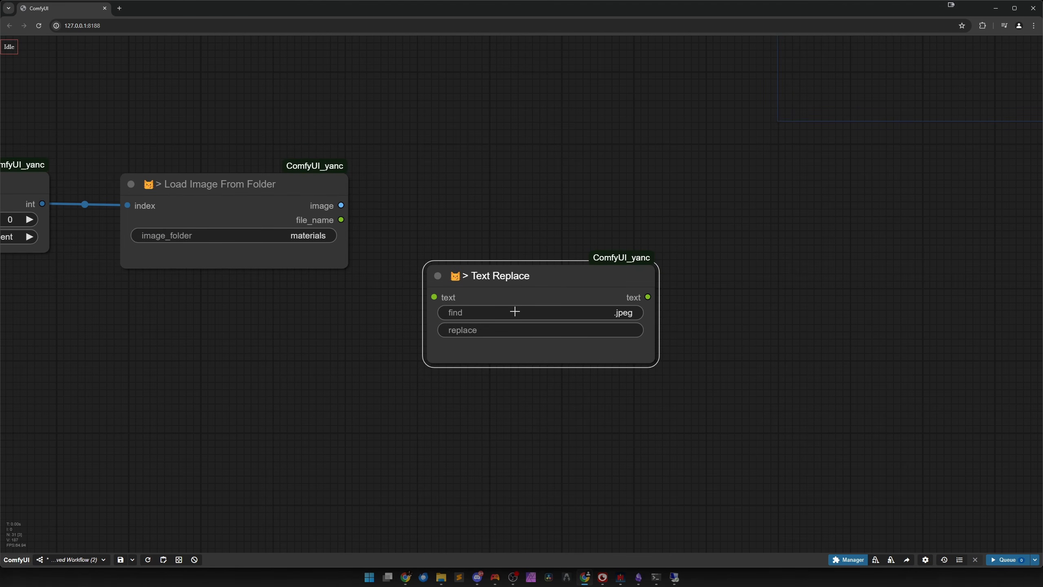
left_click_drag(341, 220, 434, 296)
mouse_move(526, 290)
left_mouse_down()
mouse_move(516, 284)
mouse_move(526, 289)
left_mouse_up()
Move the Load Checkpoint node farther from the CLIP Text Encode nodes to free space between them.
scroll(509, 405, "down", 2)
scroll(509, 405, "down", 5)
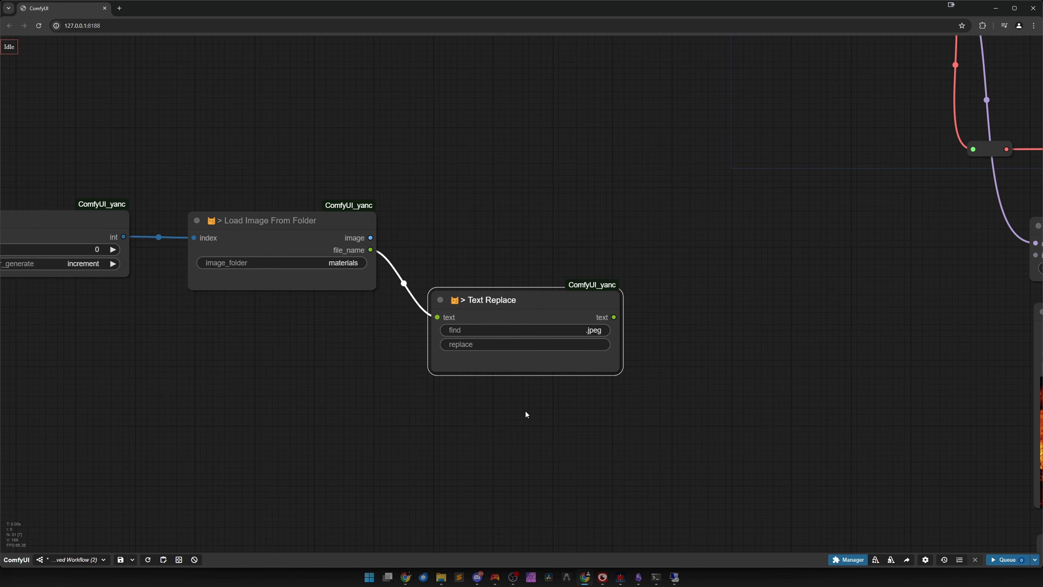
left_click_drag(654, 381, 492, 412)
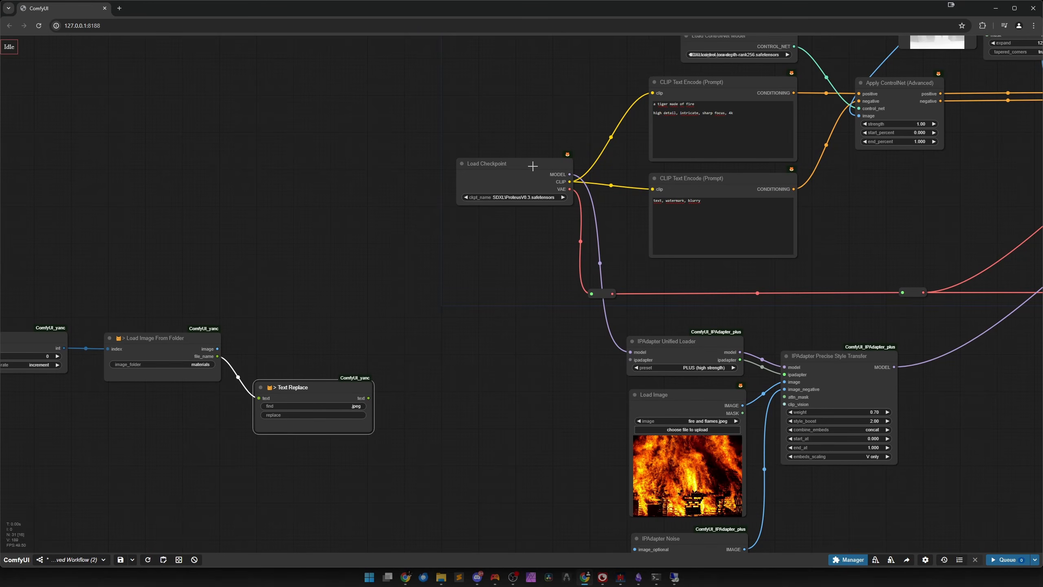
left_click_drag(532, 166, 226, 169)
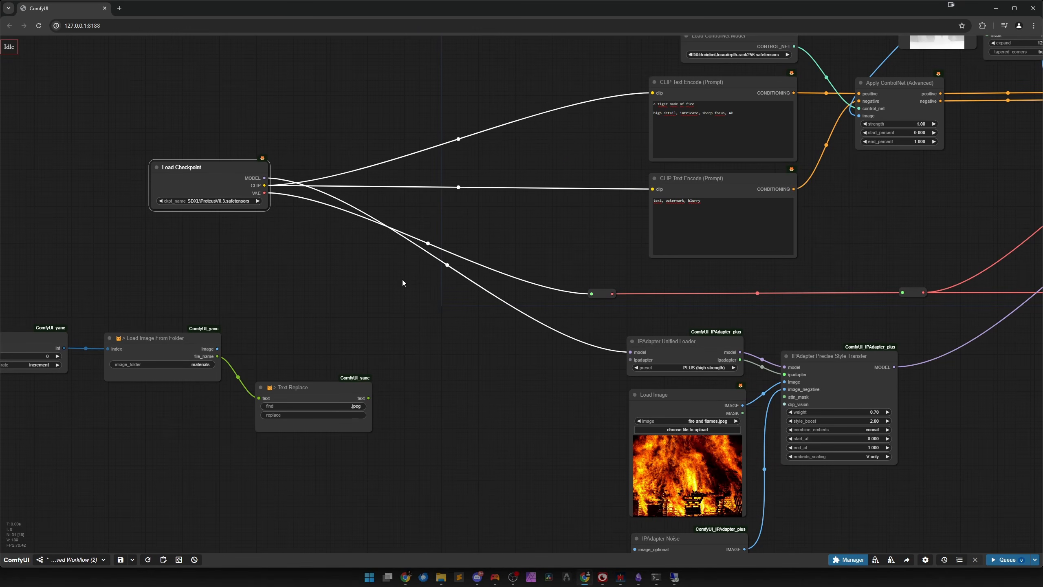
left_click(394, 285)
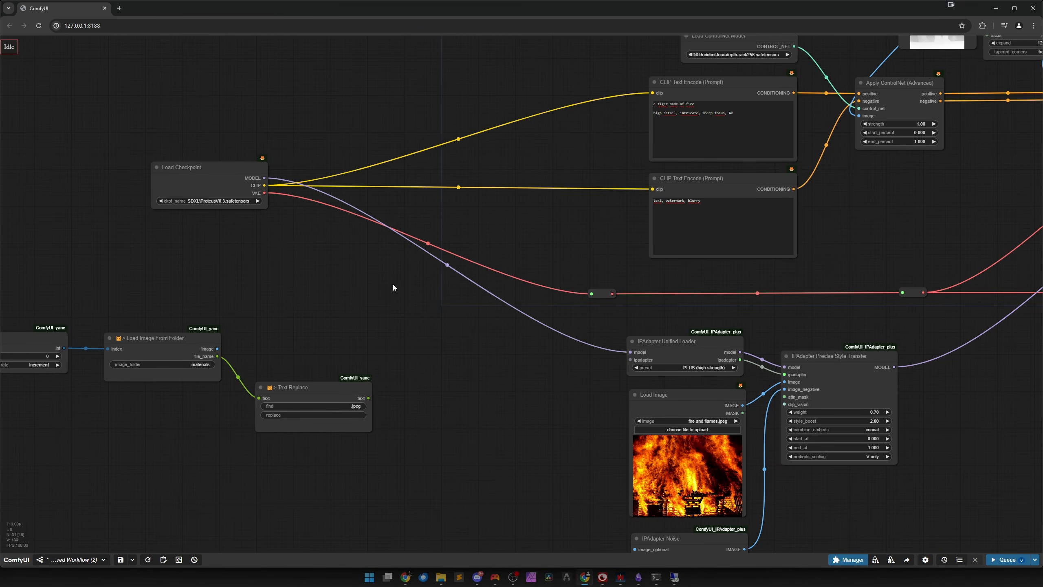
Add a > Text node in the free space between Load Checkpoint and the CLIP Text Encode nodes.
double_click(441, 298)
type("> text")
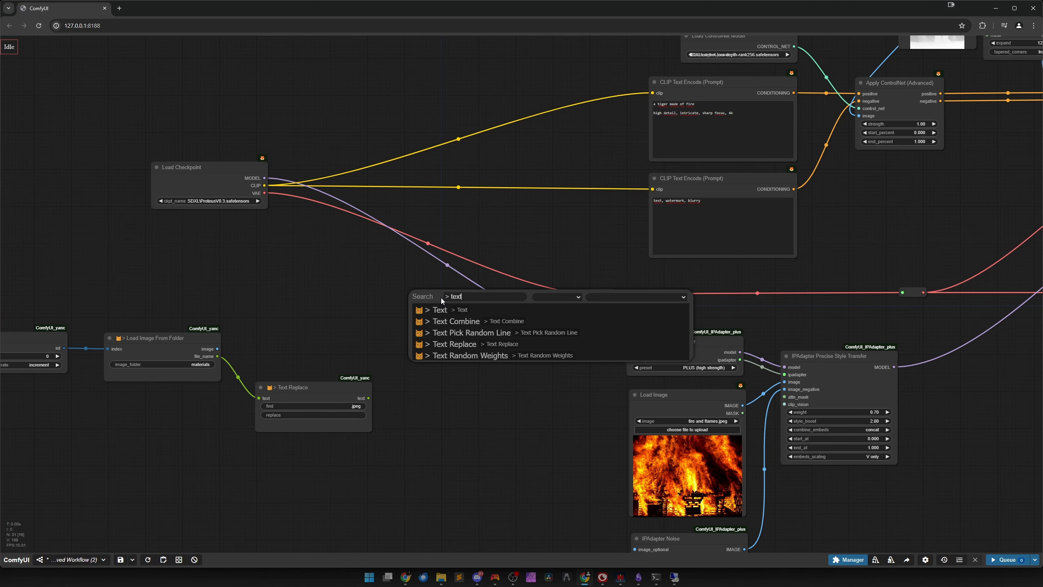
key("Return")
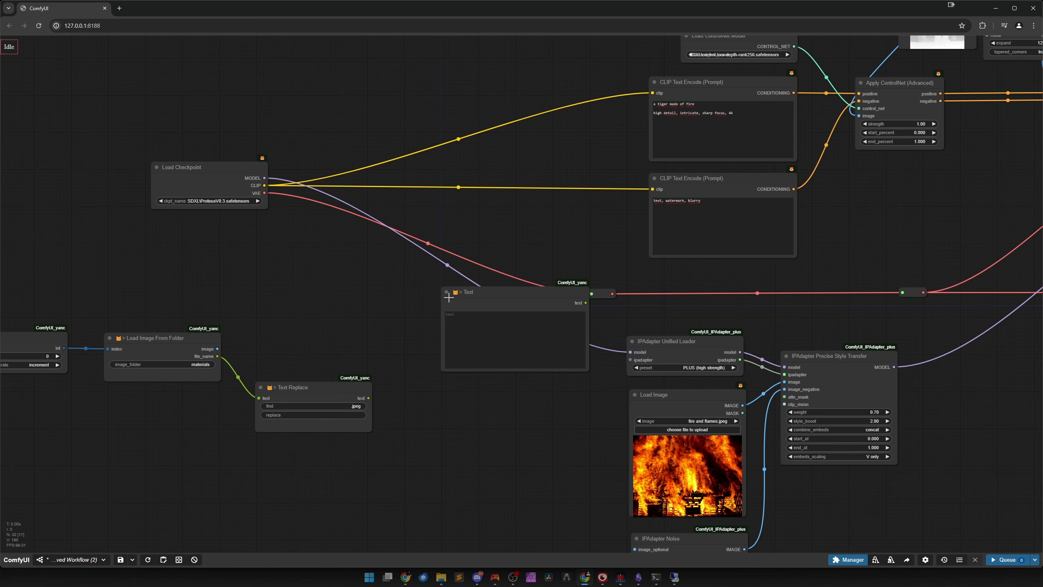
left_click_drag(472, 274, 435, 176)
Copy the positive tiger prompt into the Text node and move the node up near Load Checkpoint.
left_click(720, 132)
key("ctrl+Caps_Lock")
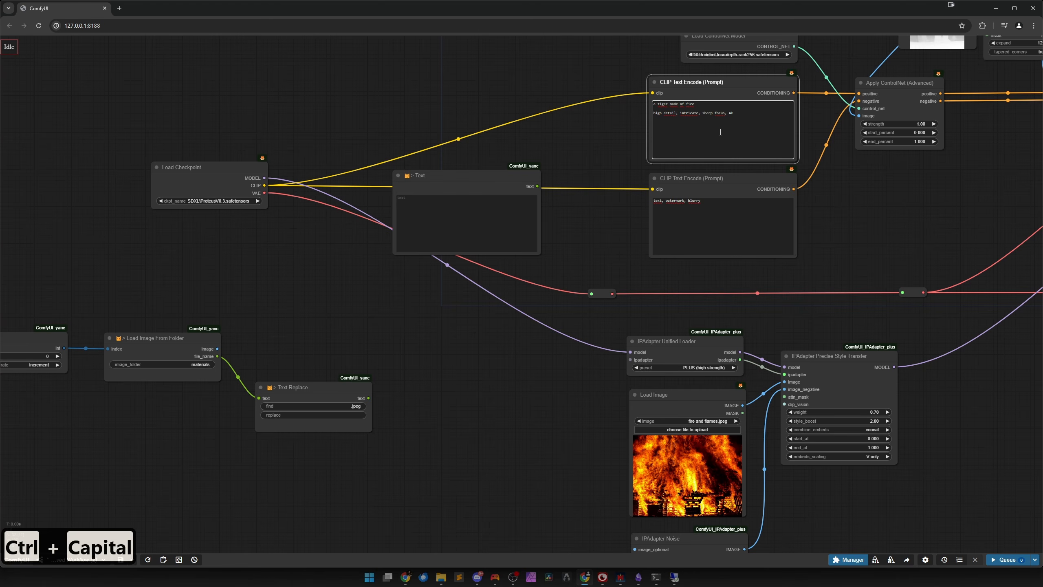
key("ctrl+a")
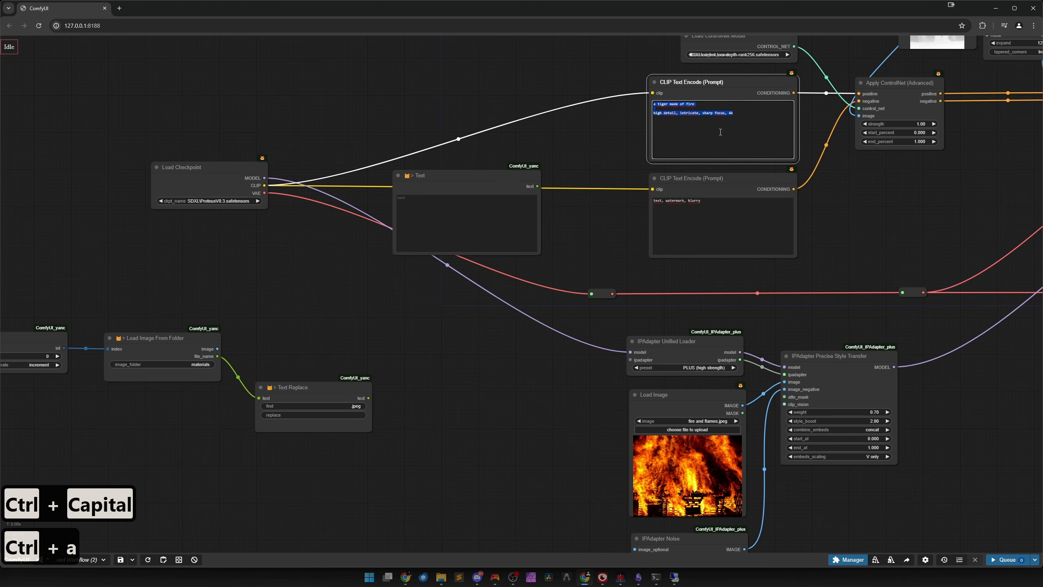
key("ctrl+c")
left_click(456, 218)
key("ctrl+v")
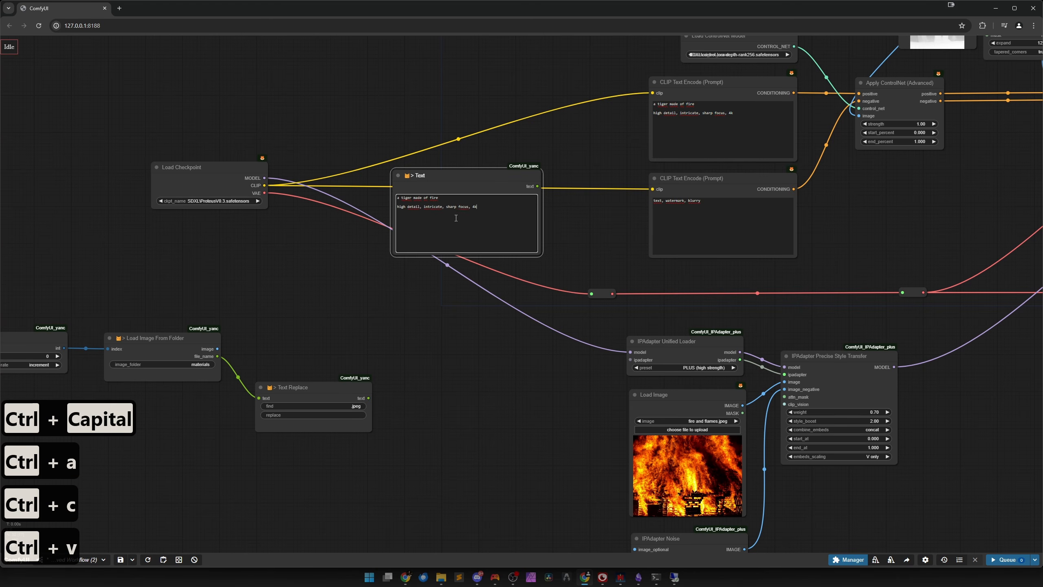
left_click_drag(473, 175, 410, 98)
Replace the word fire with material in the Text node's prompt.
scroll(306, 124, "up", 6)
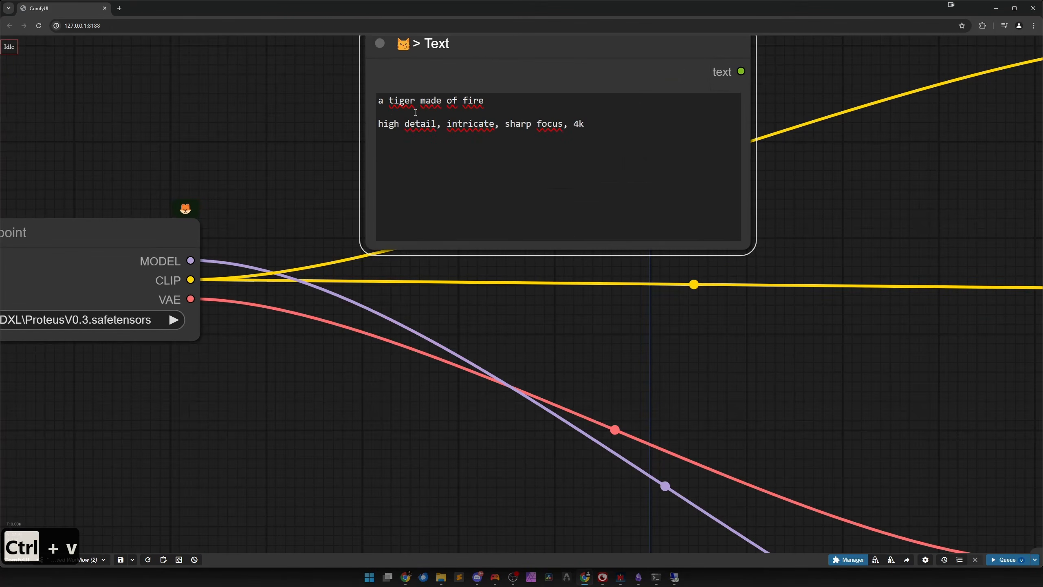
left_click(485, 100)
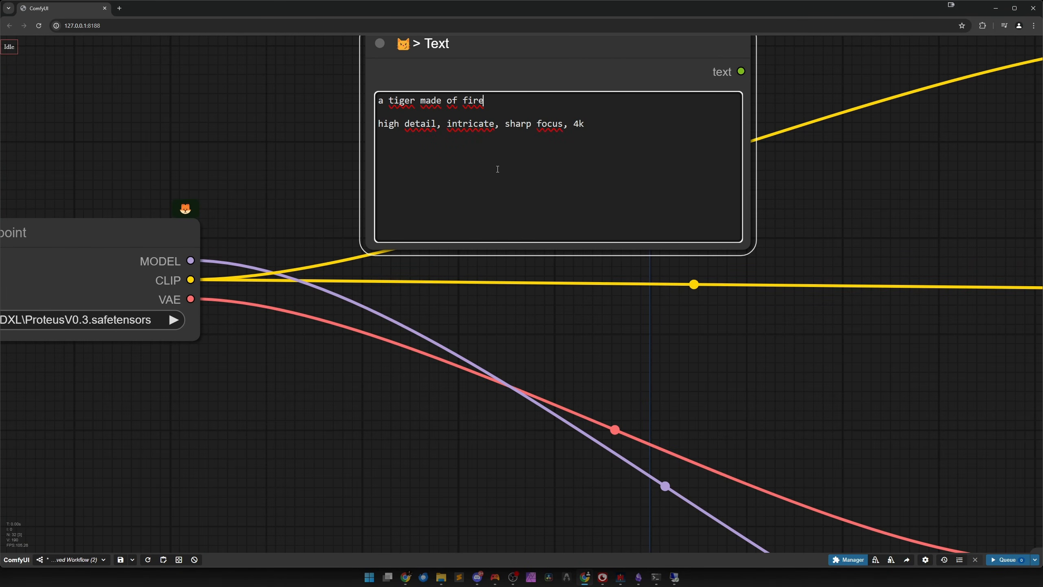
key("BackSpace")
key("BackSpace")
type("MATER")
key("BackSpace")
key("BackSpace")
key("BackSpace")
key("BackSpace")
key("BackSpace")
type("material")
Arrange the Int, Load Image From Folder and Text Replace nodes in a row below Load Checkpoint.
scroll(785, 327, "down", 6)
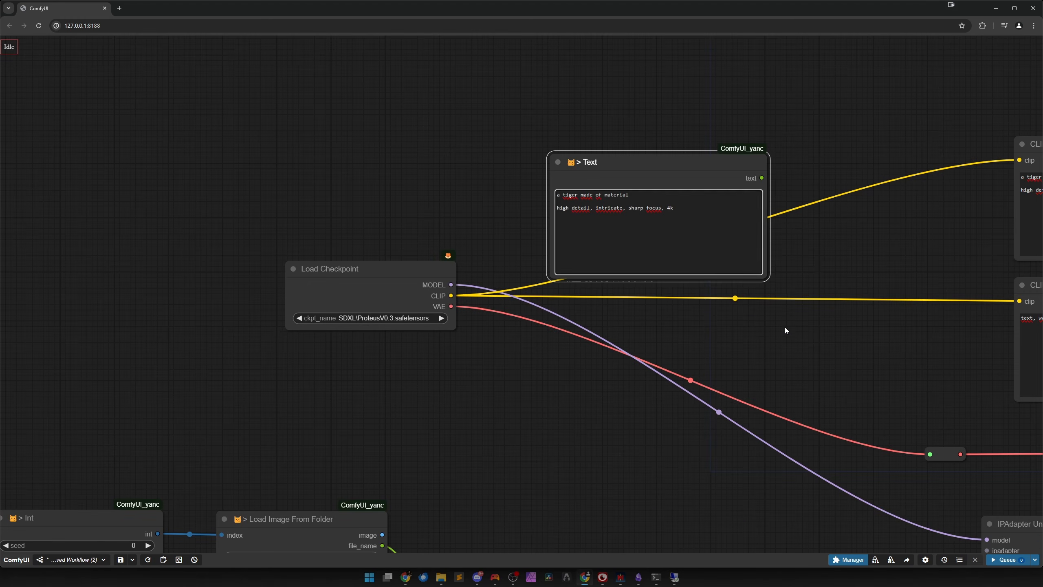
left_click_drag(807, 336, 555, 283)
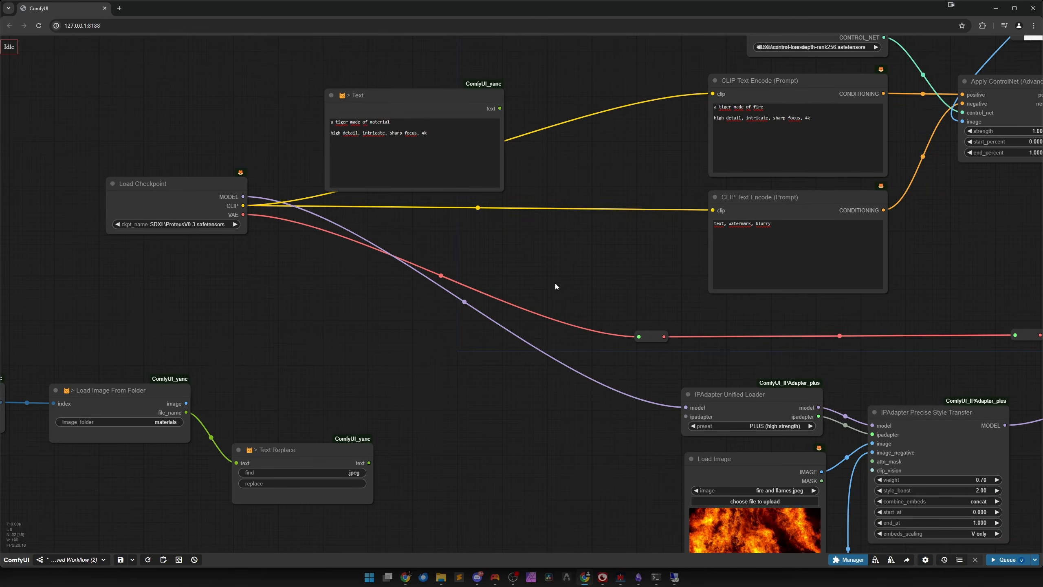
left_click_drag(299, 447, 384, 299)
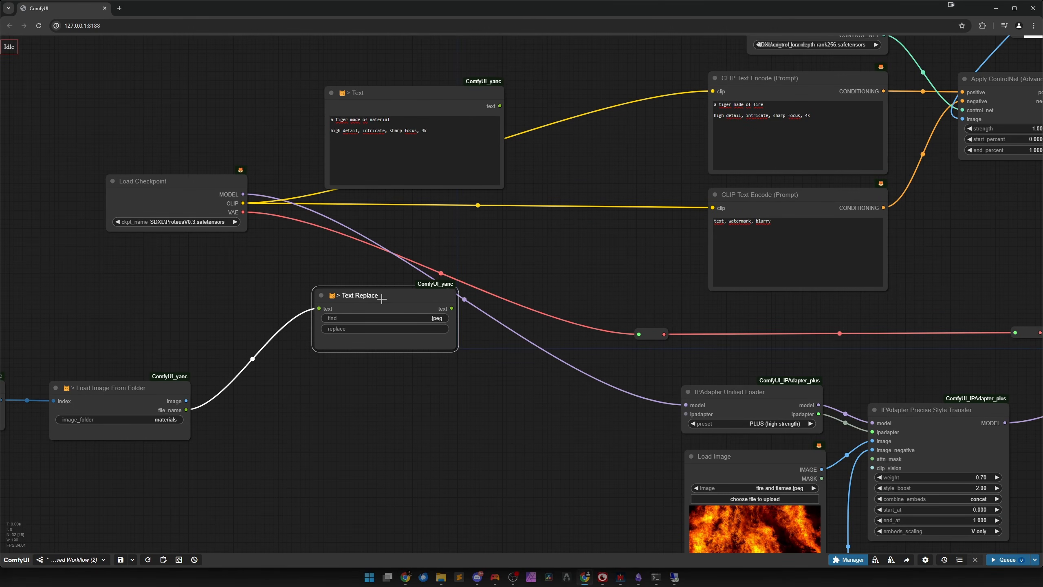
left_click_drag(132, 394, 224, 297)
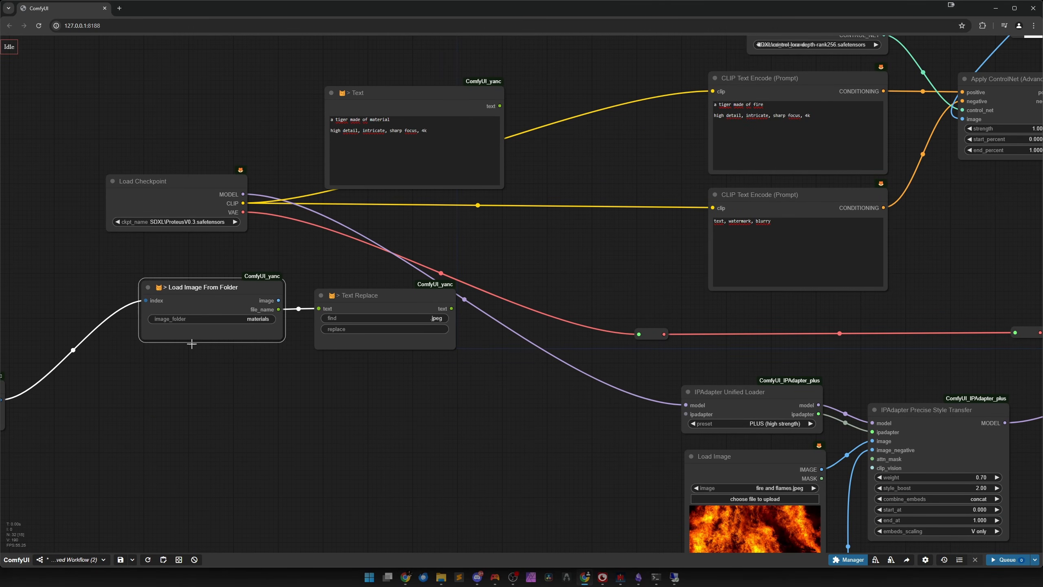
left_click_drag(70, 399, 276, 382)
left_click_drag(141, 370, 246, 273)
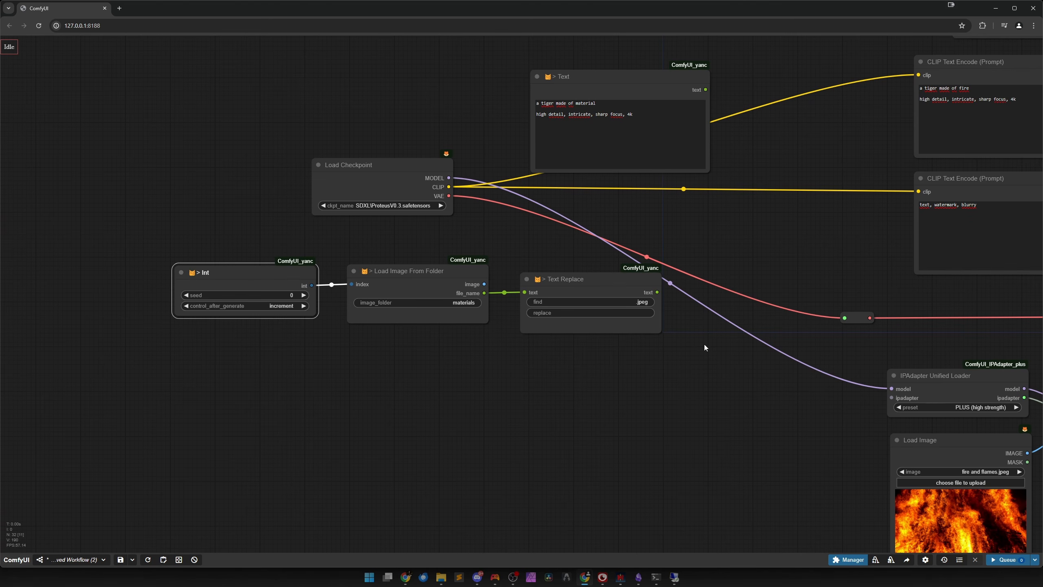
left_click_drag(629, 202, 399, 272)
left_click_drag(374, 164, 374, 166)
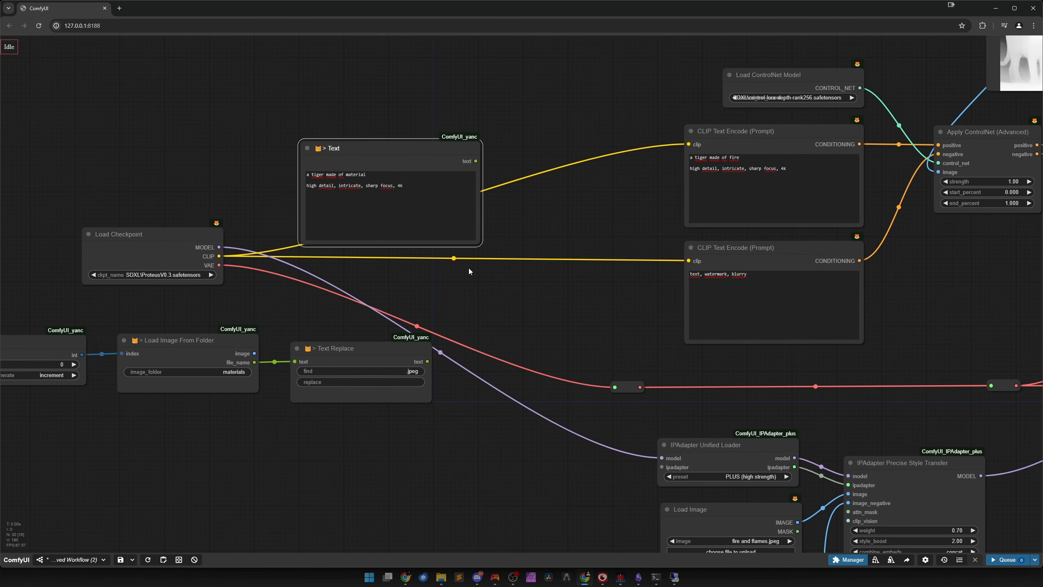
Add a second > Text Replace node between the Text node and the CLIP Text Encode nodes.
double_click(487, 287)
type("> ")
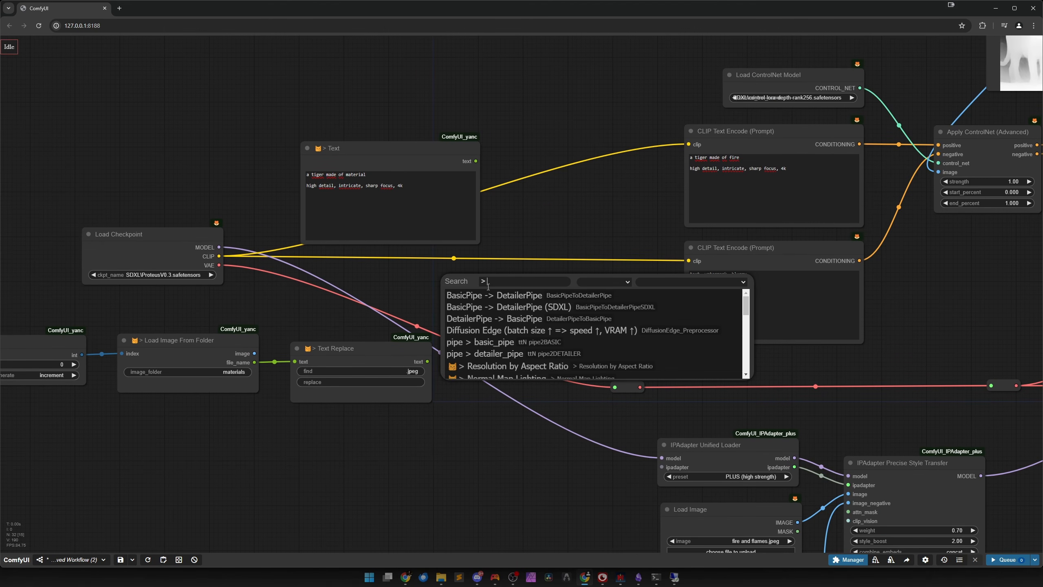
type("text")
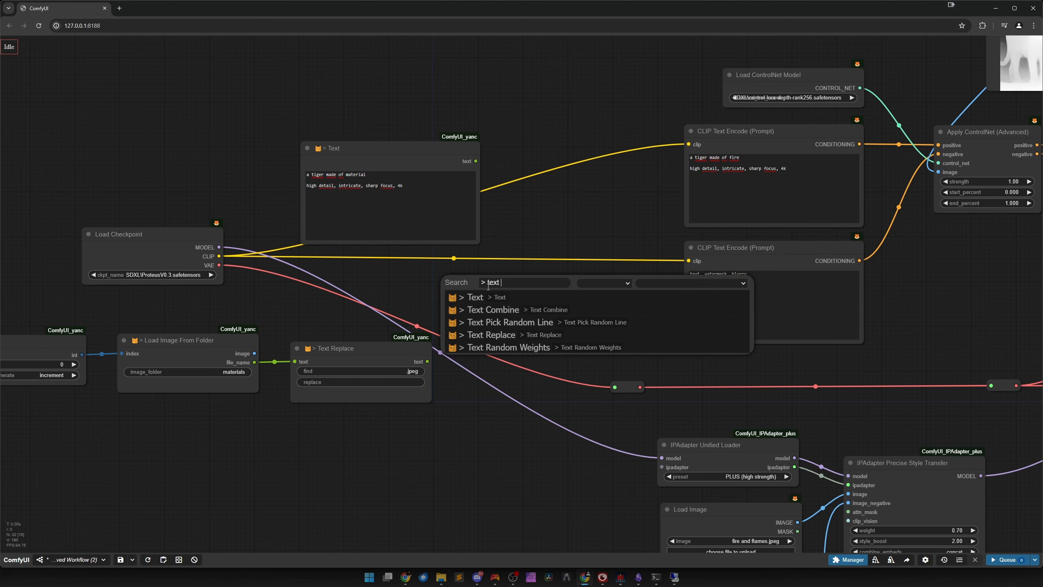
type(" repl")
key("Return")
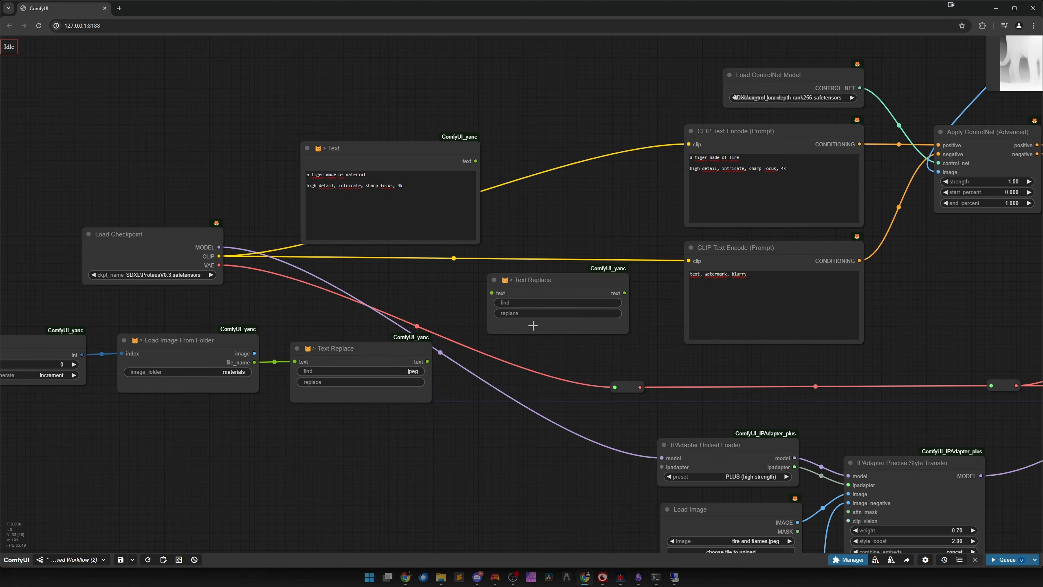
Set the second Text Replace node's find value to material and connect the Text node's output to its text input.
left_click(577, 304)
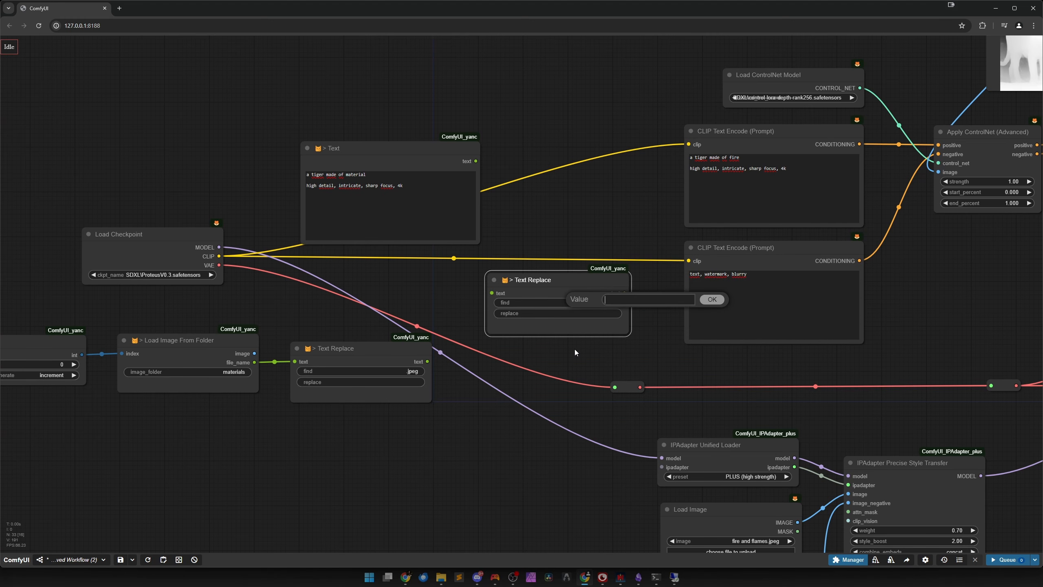
type("material")
key("Return")
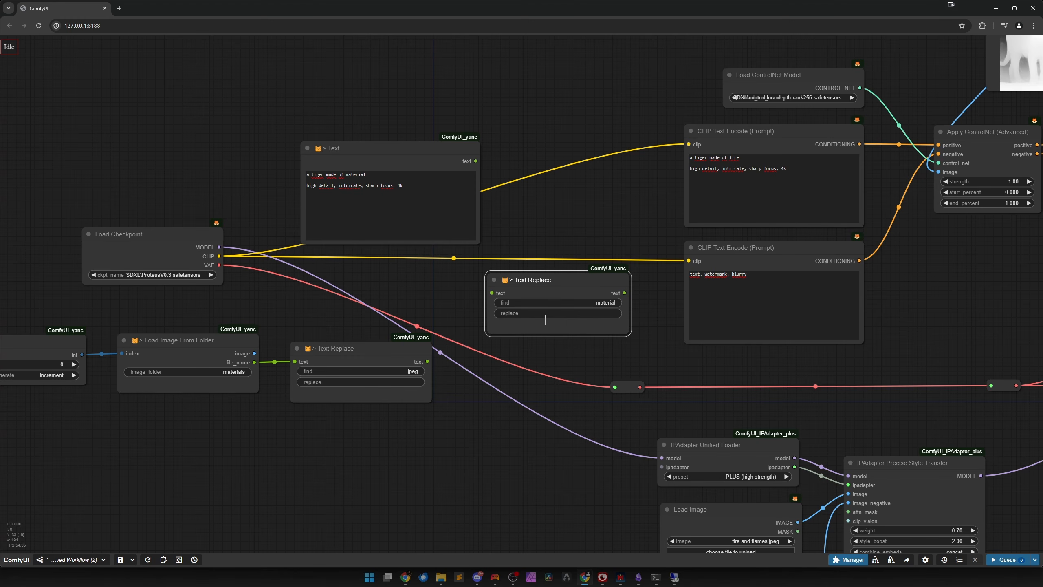
left_click_drag(475, 161, 560, 170)
double_click(354, 176)
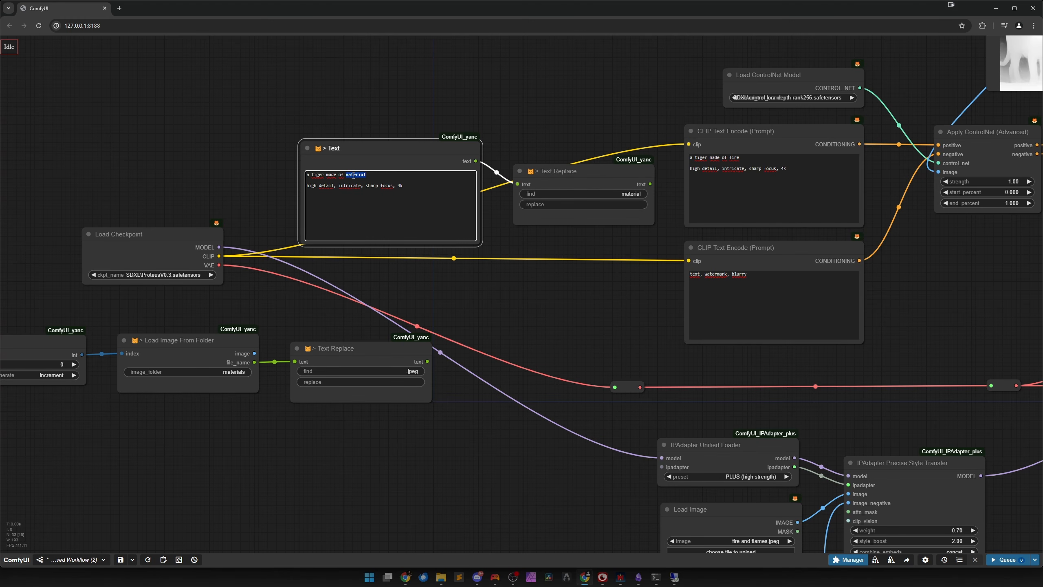
Convert the second Text Replace node's replace widget to an input and feed it from the first Text Replace's text output.
right_click(573, 174)
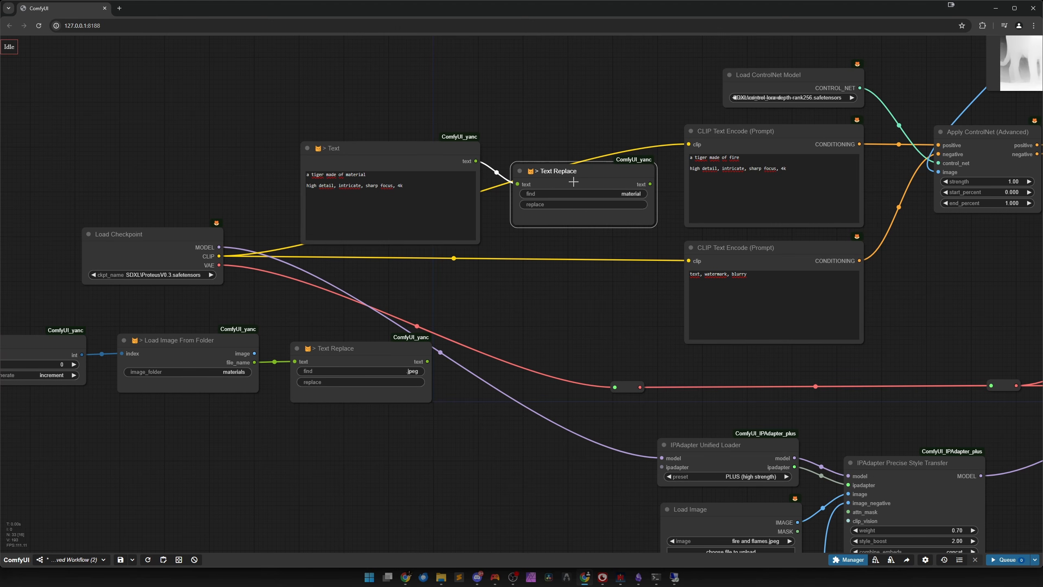
left_click(606, 326)
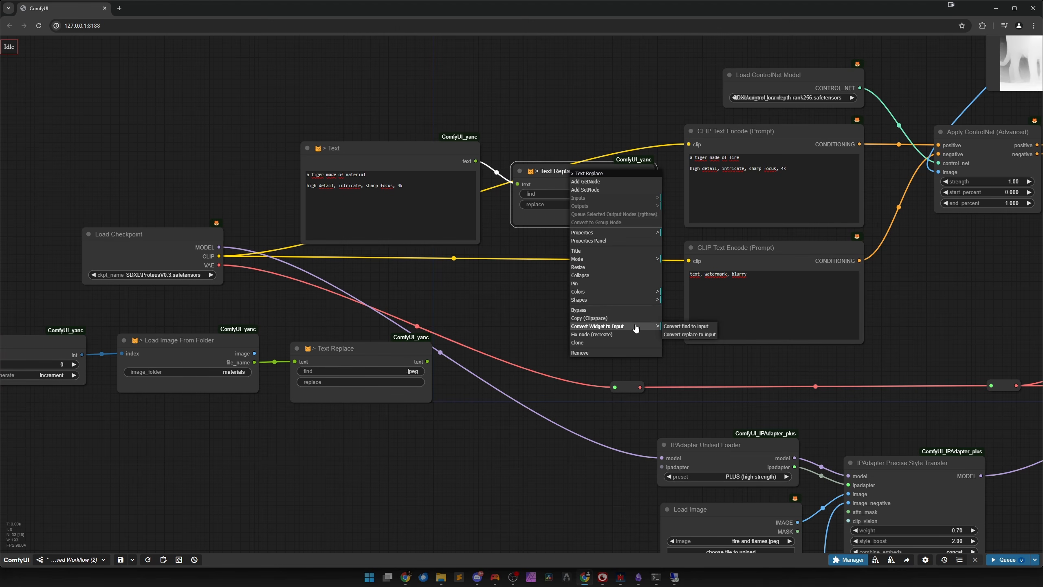
left_click(687, 334)
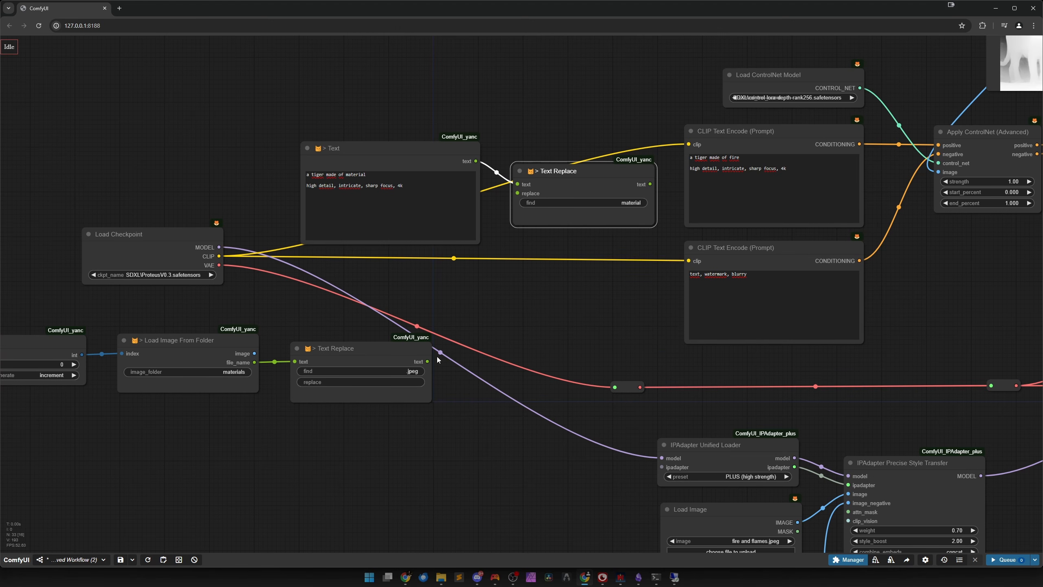
mouse_move(427, 361)
left_mouse_down()
mouse_move(518, 193)
mouse_move(418, 352)
mouse_move(433, 351)
left_mouse_up()
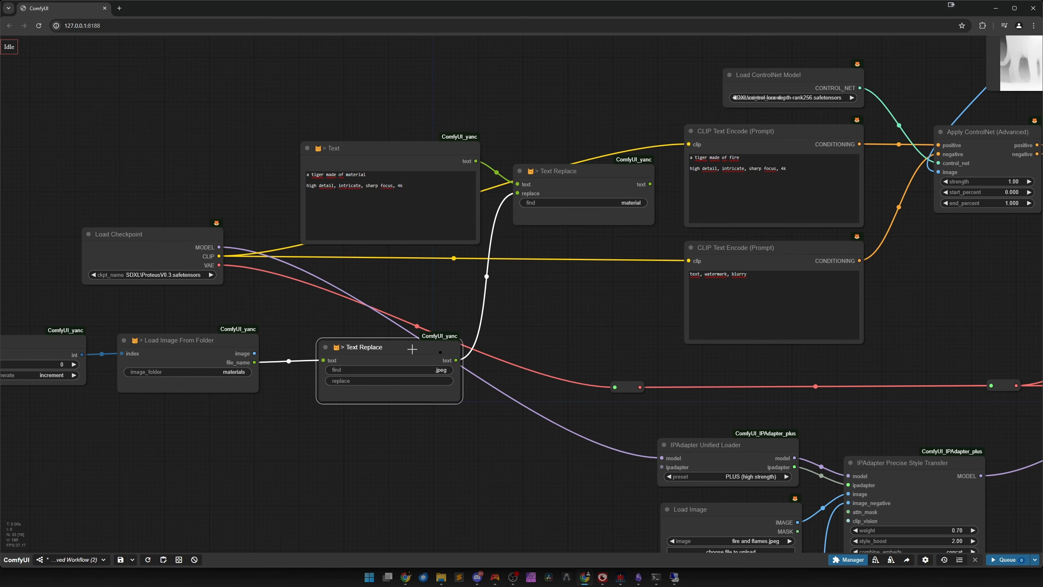
Convert the positive CLIP Text Encode's text widget to an input, feed it from the second Text Replace, and shrink the node.
left_click(754, 137)
right_click(755, 130)
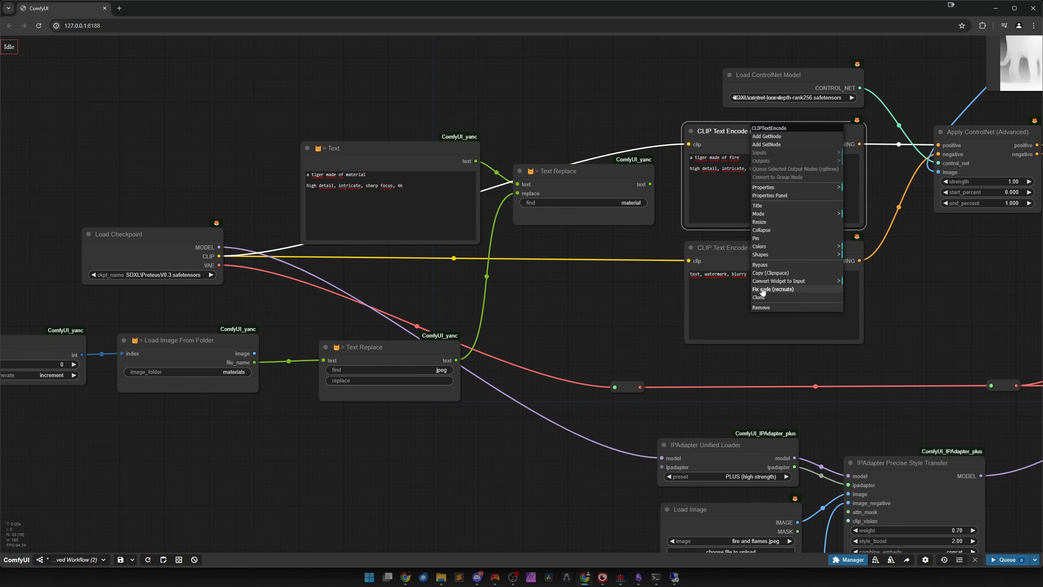
left_click(772, 281)
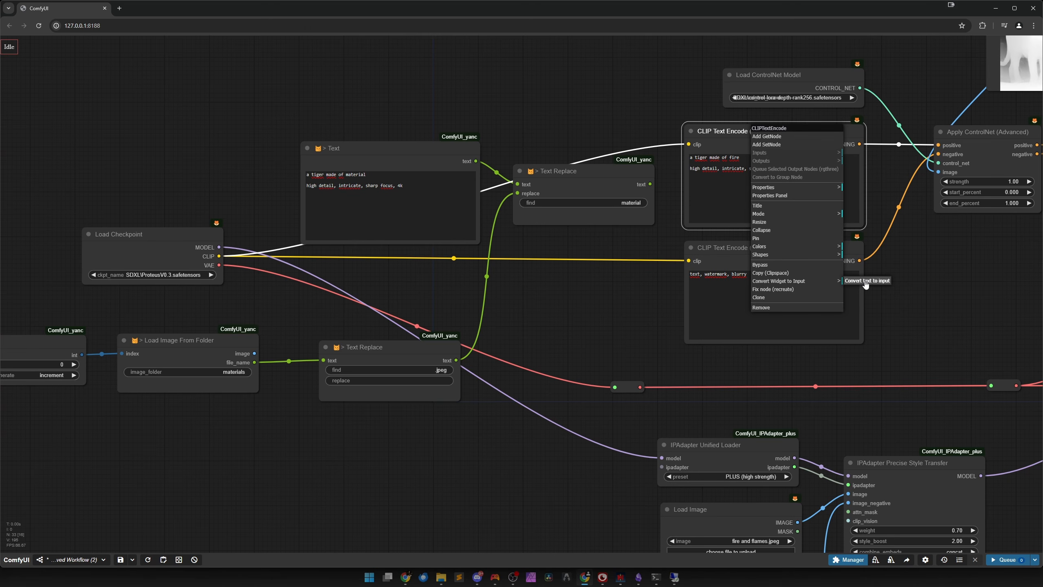
left_click(866, 281)
left_click_drag(650, 184, 689, 161)
left_click_drag(855, 222, 780, 163)
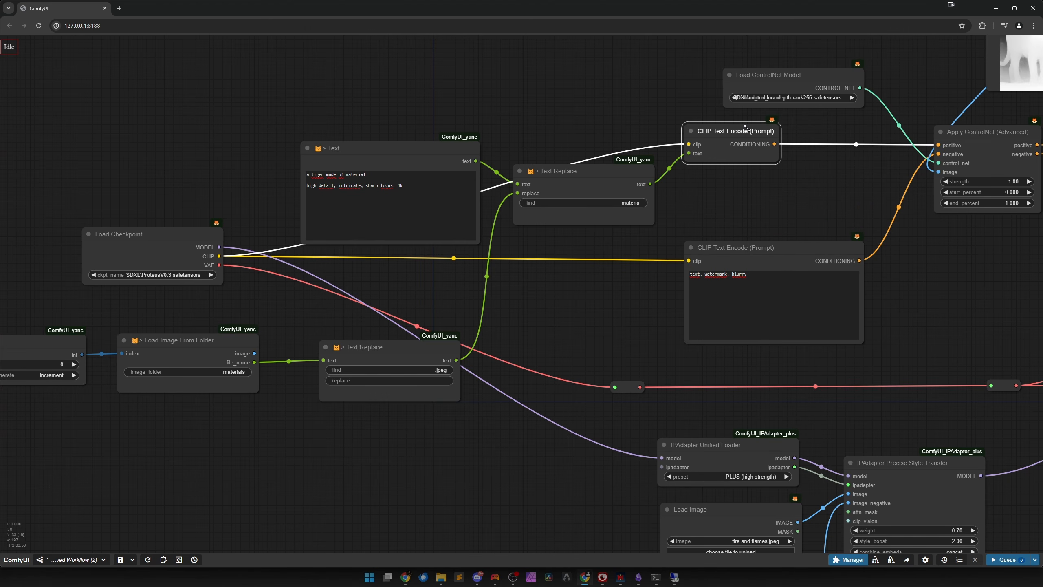
left_click_drag(730, 131, 771, 164)
Connect Load Image From Folder's image output to IPAdapter Precise Style Transfer's image input and delete the fire and flames Load Image node.
scroll(711, 250, "down", 2)
scroll(631, 320, "down", 1)
left_click_drag(517, 430, 456, 325)
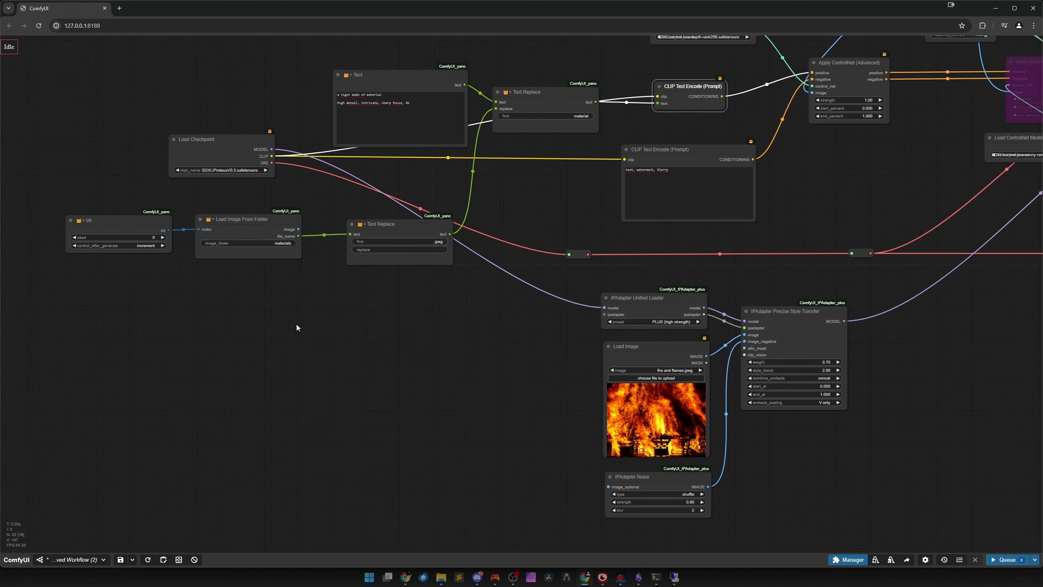
left_click_drag(247, 252, 246, 307)
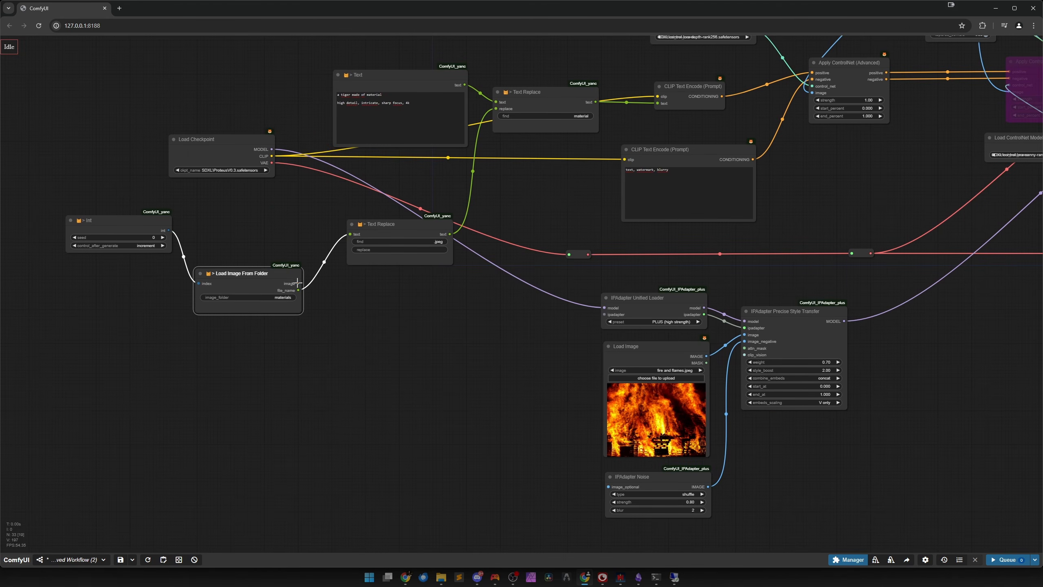
left_click_drag(298, 283, 744, 335)
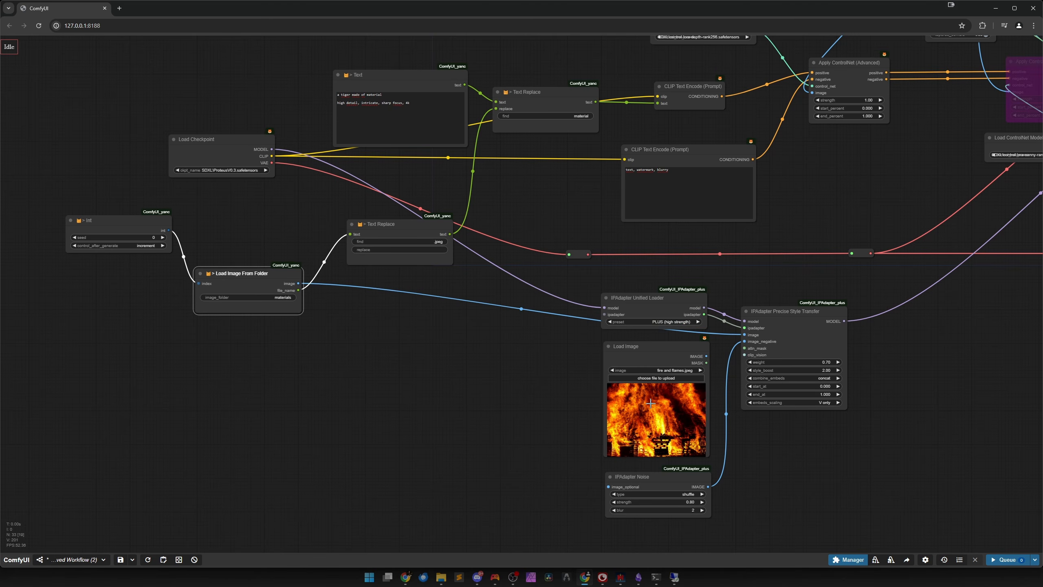
left_click(650, 403)
key("Delete")
Move the Load Image From Folder and Int nodes down, level with the IPAdapter Precise Style Transfer's image input.
left_click_drag(251, 282, 261, 335)
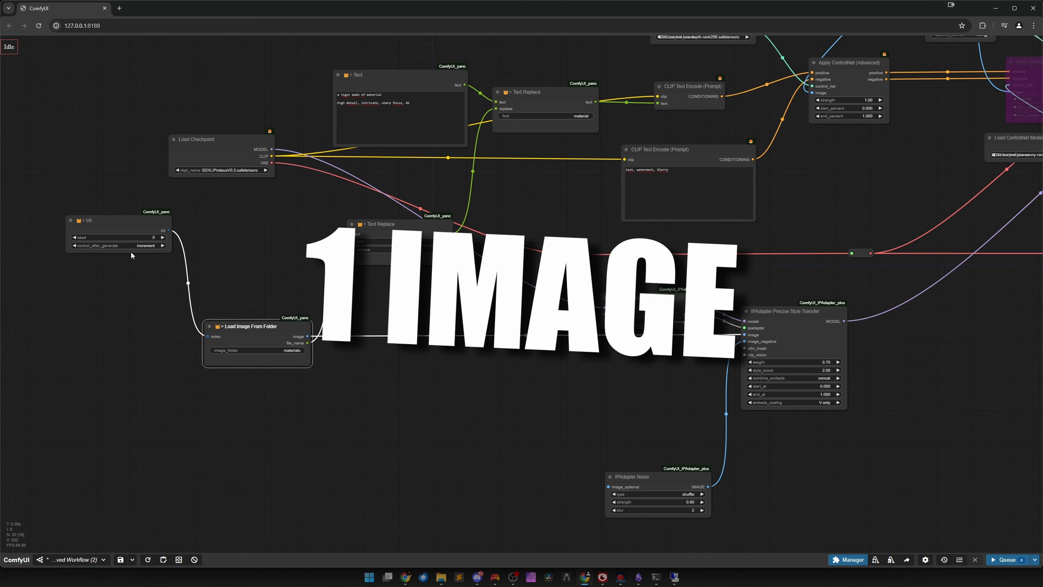
left_click_drag(132, 250, 147, 373)
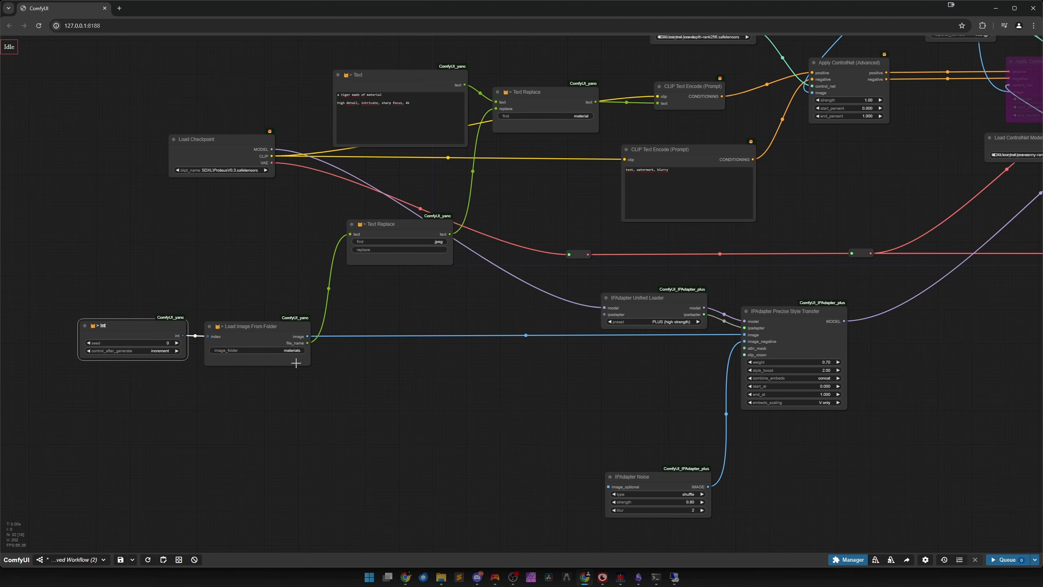
scroll(295, 363, "up", 4)
scroll(288, 359, "down", 3)
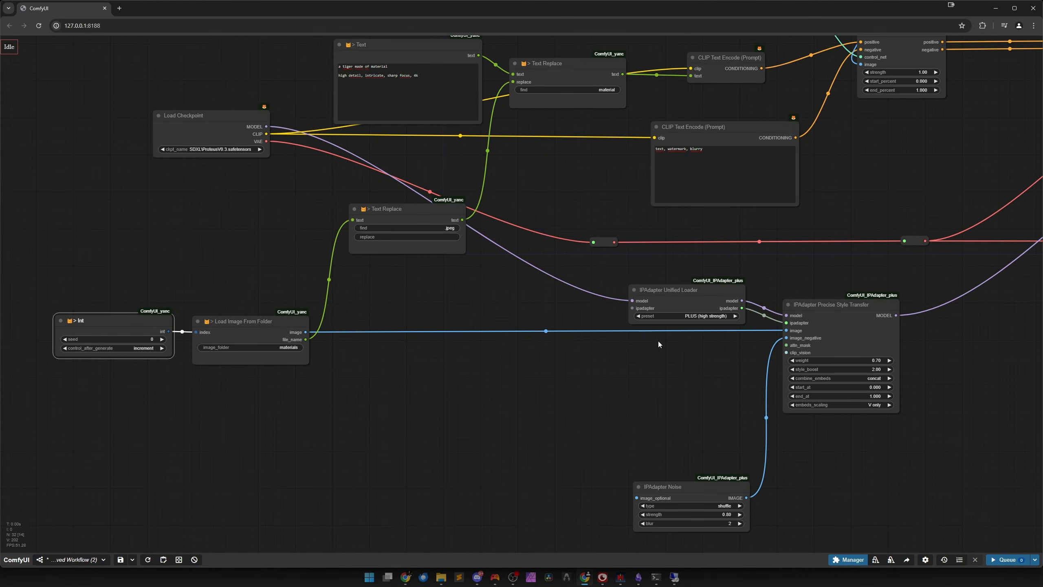
left_click(833, 327)
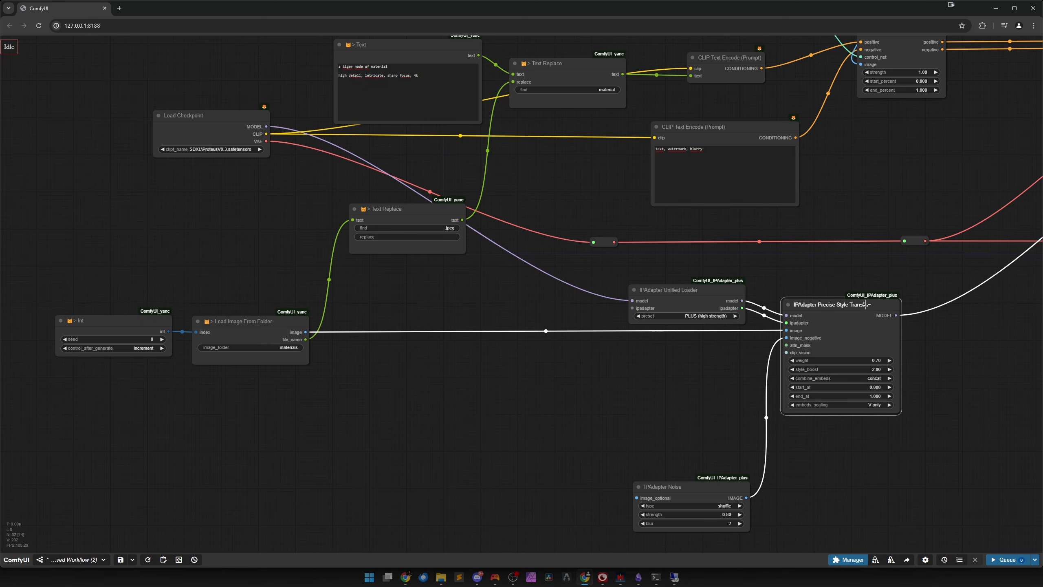
Switch to File Explorer, review the order of the images in the materials folder, and return to ComfyUI.
left_click(441, 577)
left_click(437, 209)
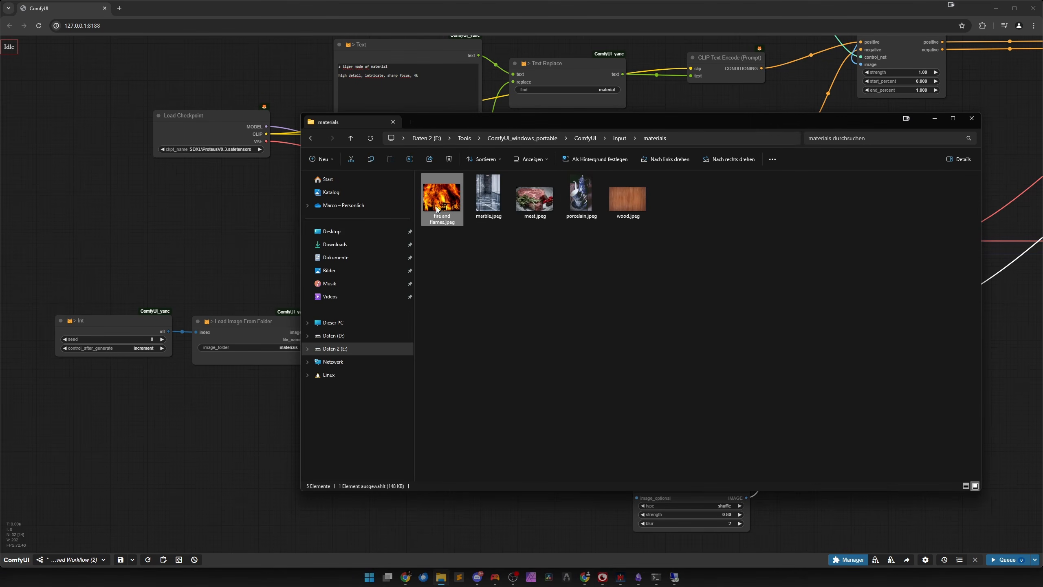
left_click(488, 197)
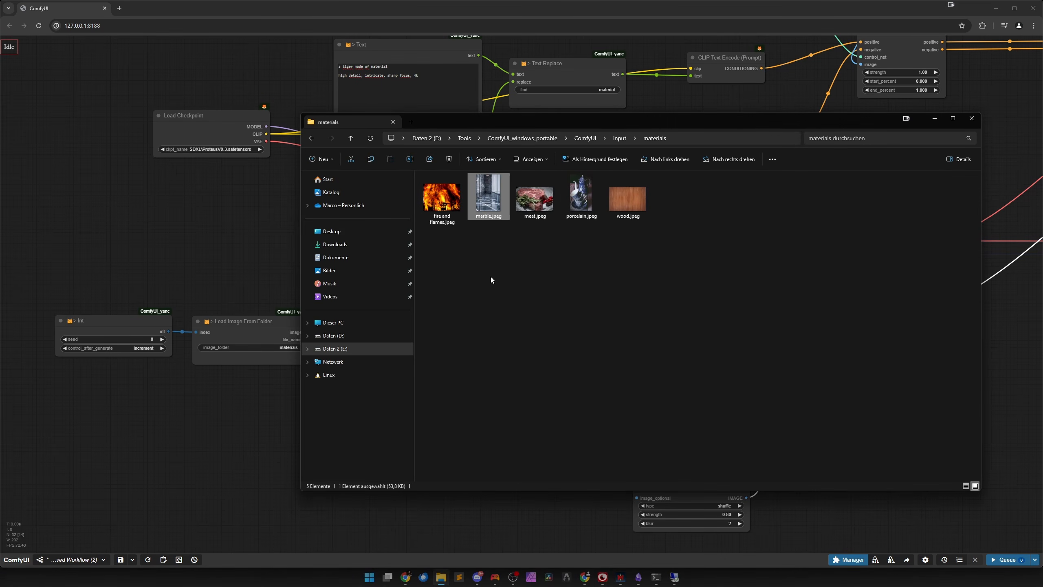
left_click(531, 208)
left_click(580, 203)
left_click(625, 204)
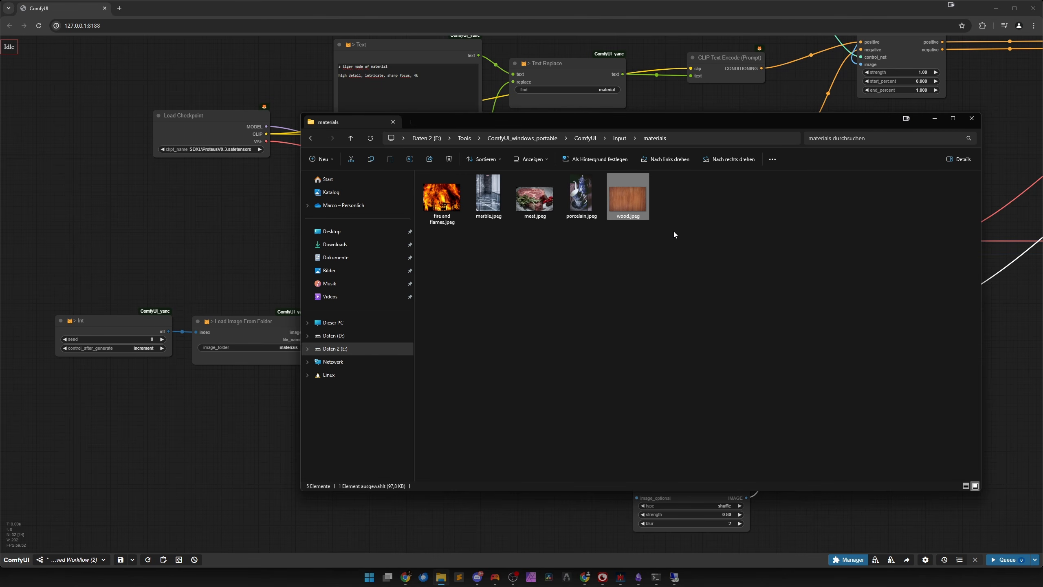
left_click(429, 203)
left_click(488, 195)
left_click(534, 197)
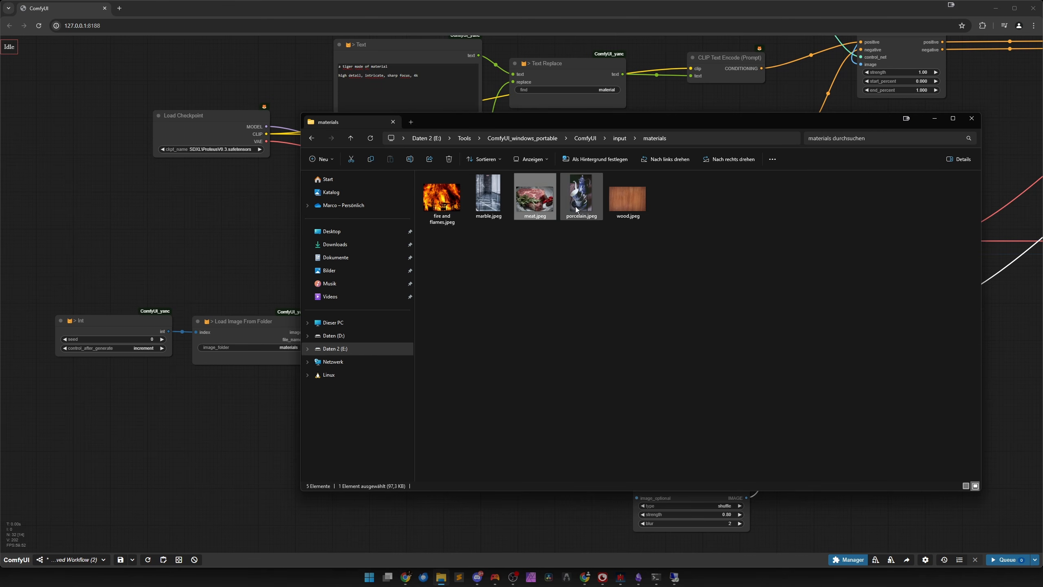
left_click(627, 207)
left_click(218, 420)
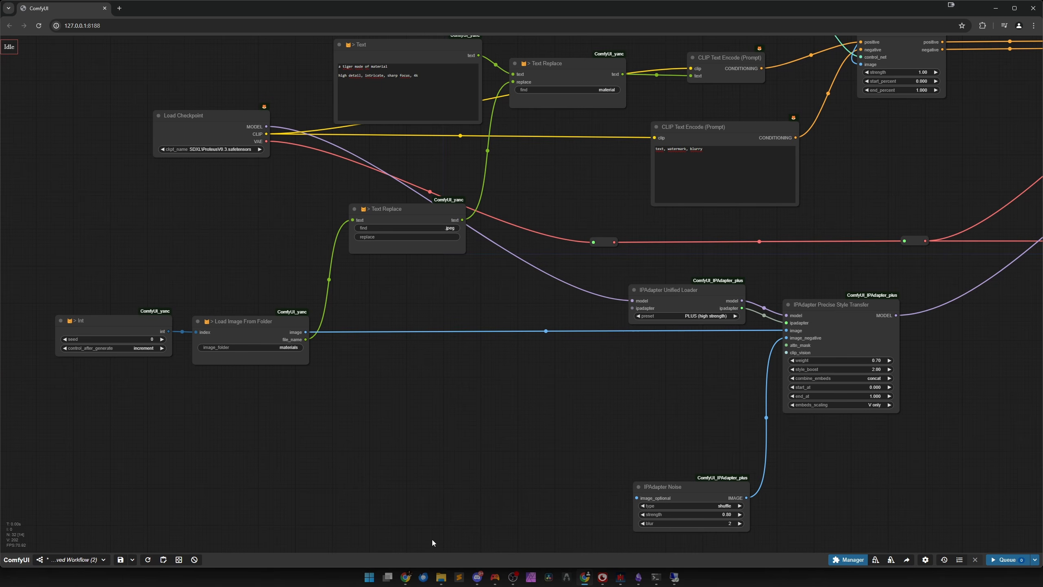
Examine how the image file name passes through both Text Replace nodes into the positive CLIP Text Encode prompt.
left_click_drag(478, 394, 452, 439)
scroll(444, 443, "down", 2)
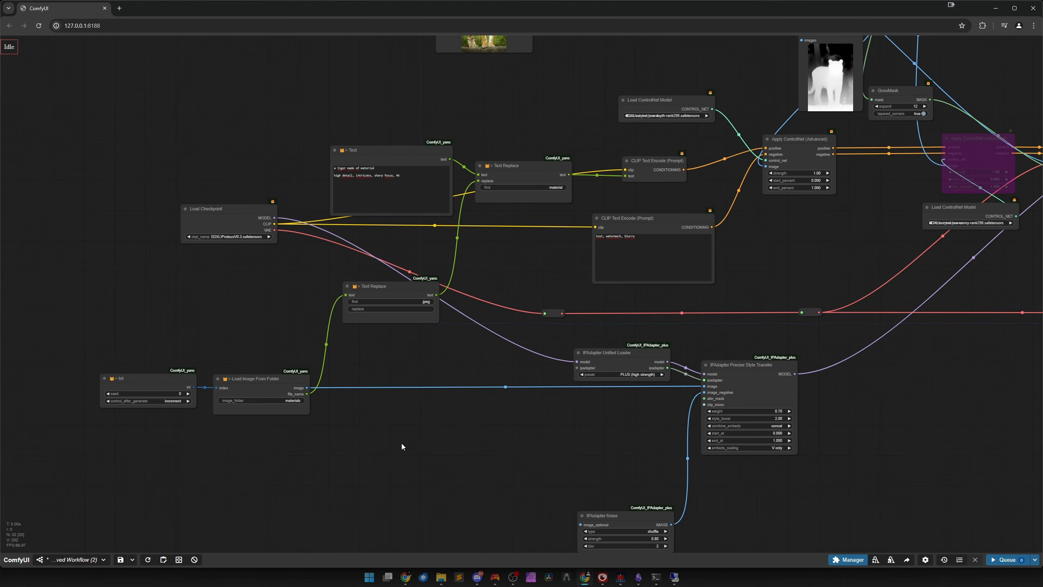
scroll(402, 443, "up", 6)
left_click_drag(355, 303, 305, 444)
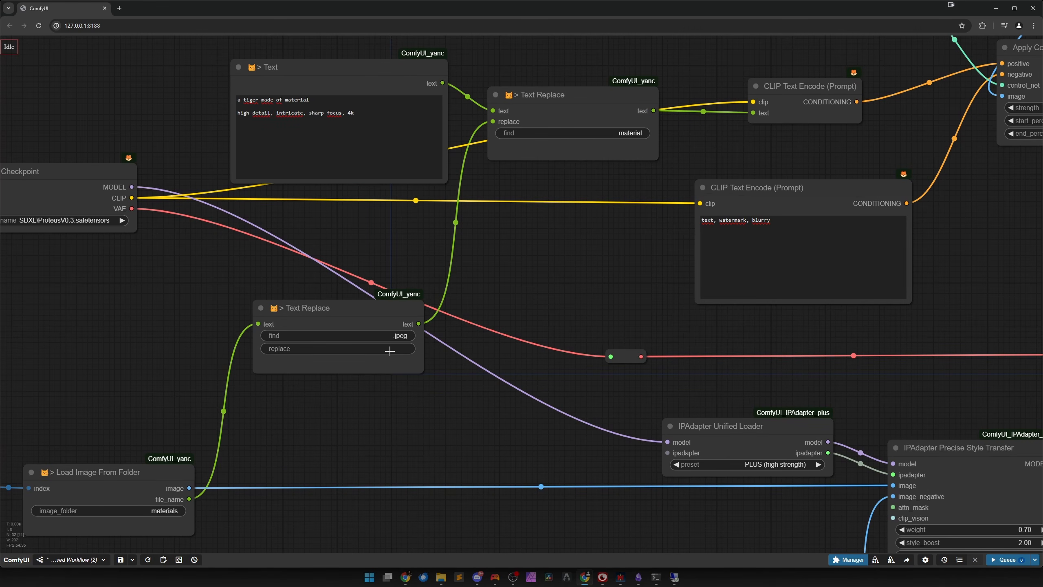
left_click_drag(522, 267, 510, 374)
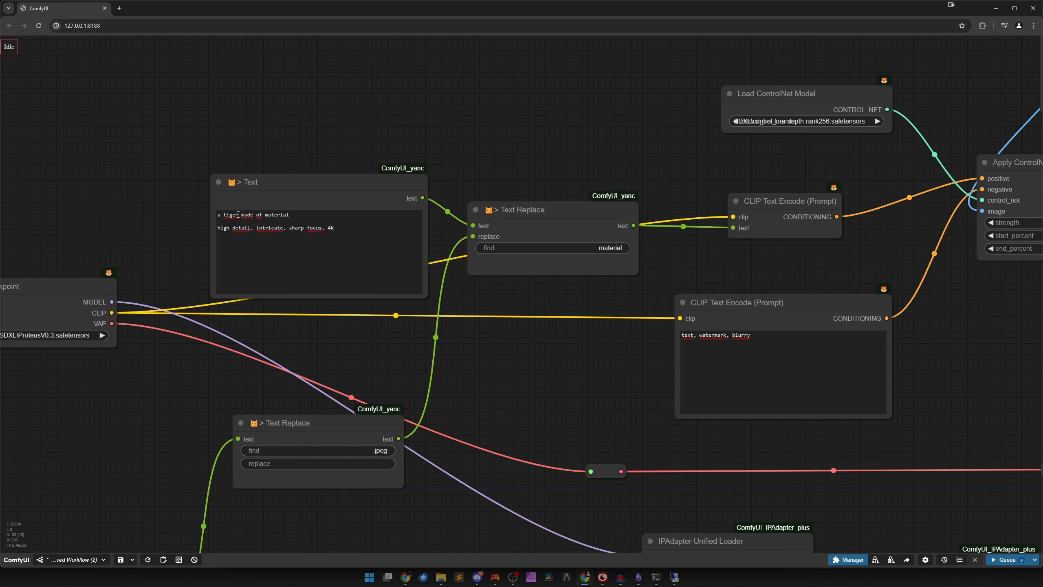
left_click_drag(476, 226, 484, 225)
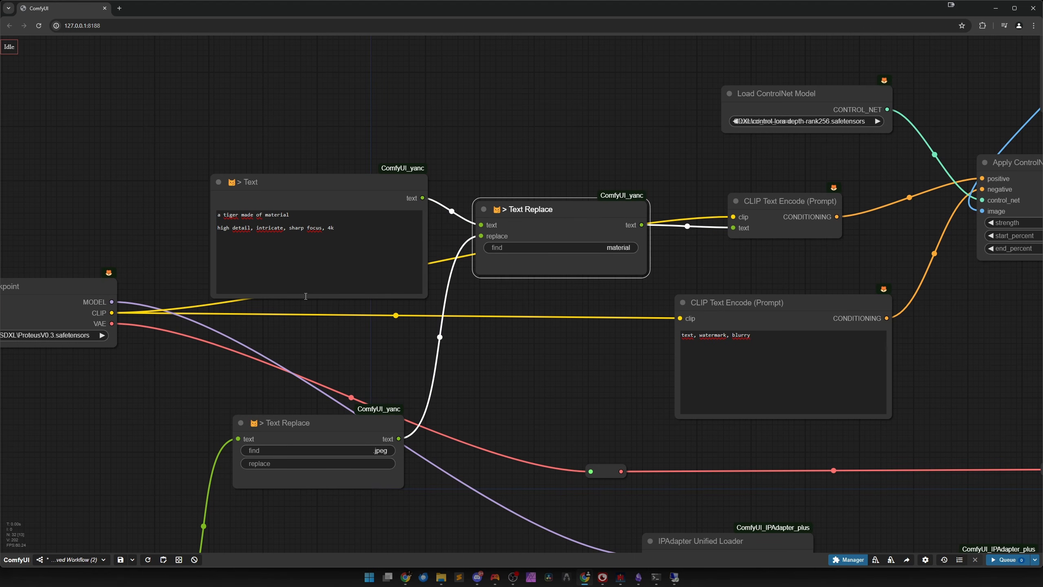
left_click_drag(331, 494, 413, 332)
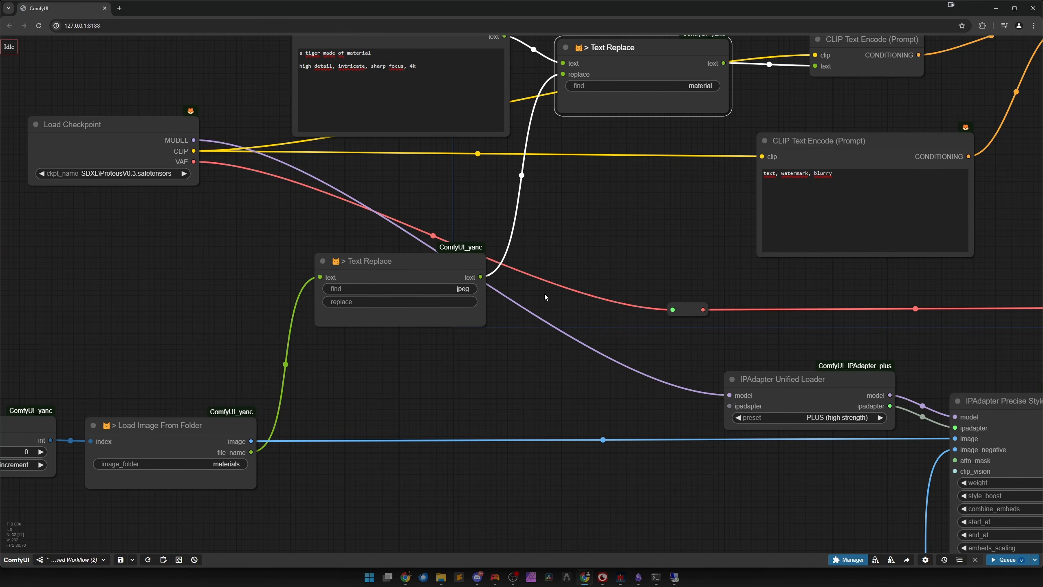
left_click_drag(544, 293, 437, 398)
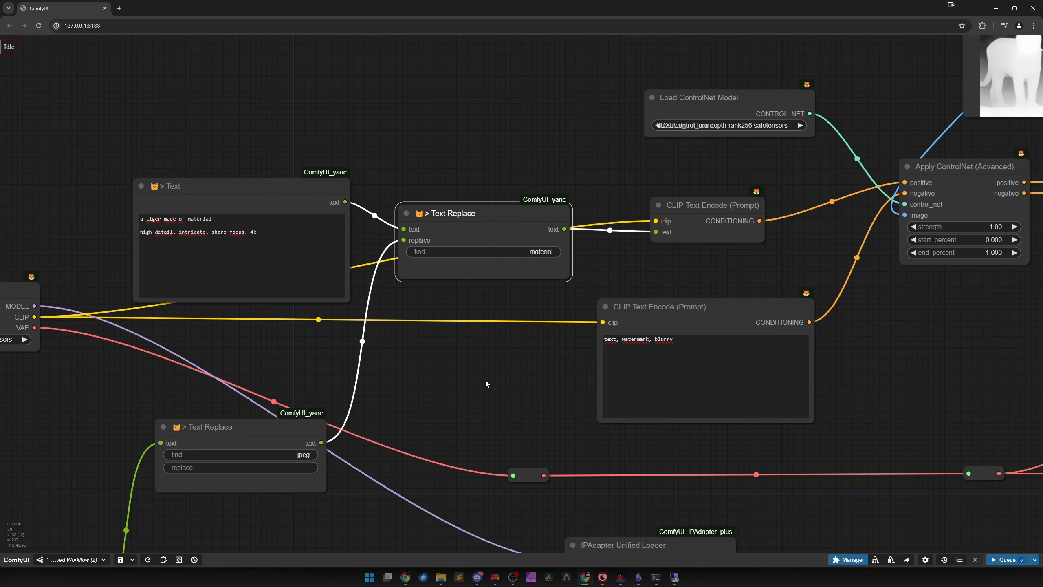
left_click(690, 227)
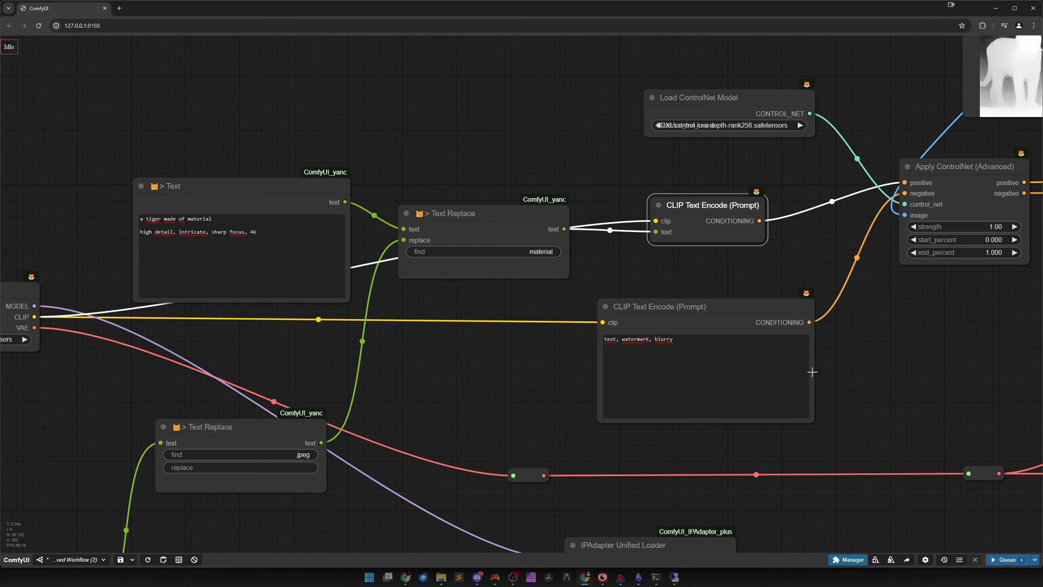
Queue one run of the complete workflow with the first material image.
scroll(882, 382, "down", 10)
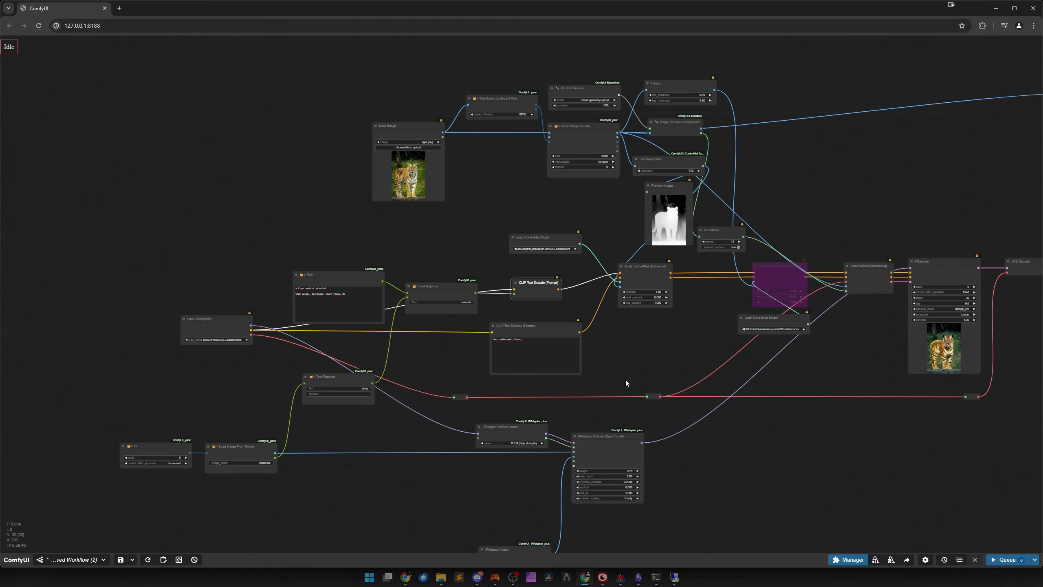
scroll(796, 436, "down", 5)
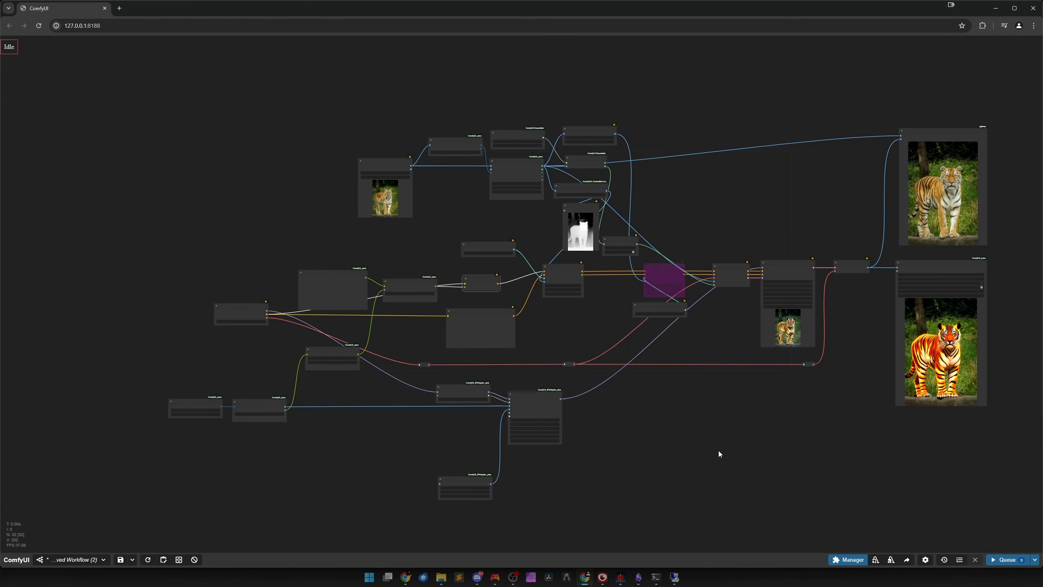
left_click(1001, 559)
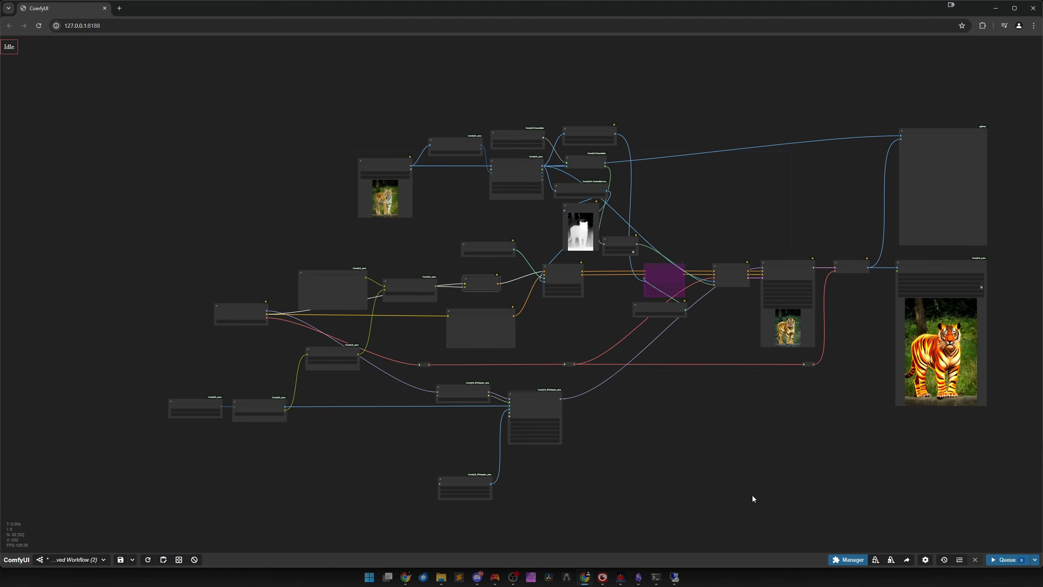
Delete the image comparison node above the Save Image node.
left_click_drag(764, 470, 572, 478)
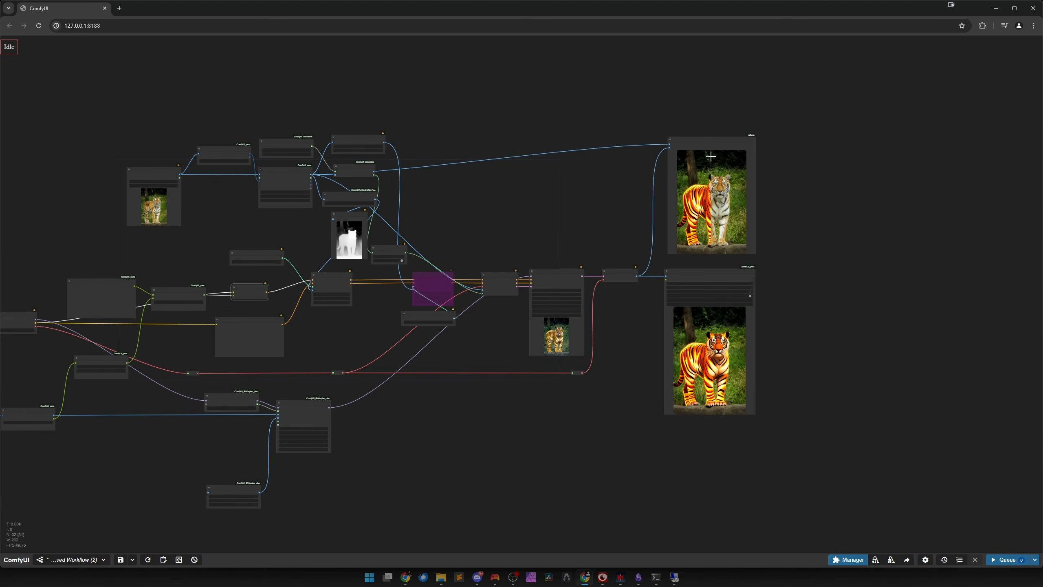
key("Delete")
scroll(713, 406, "up", 8)
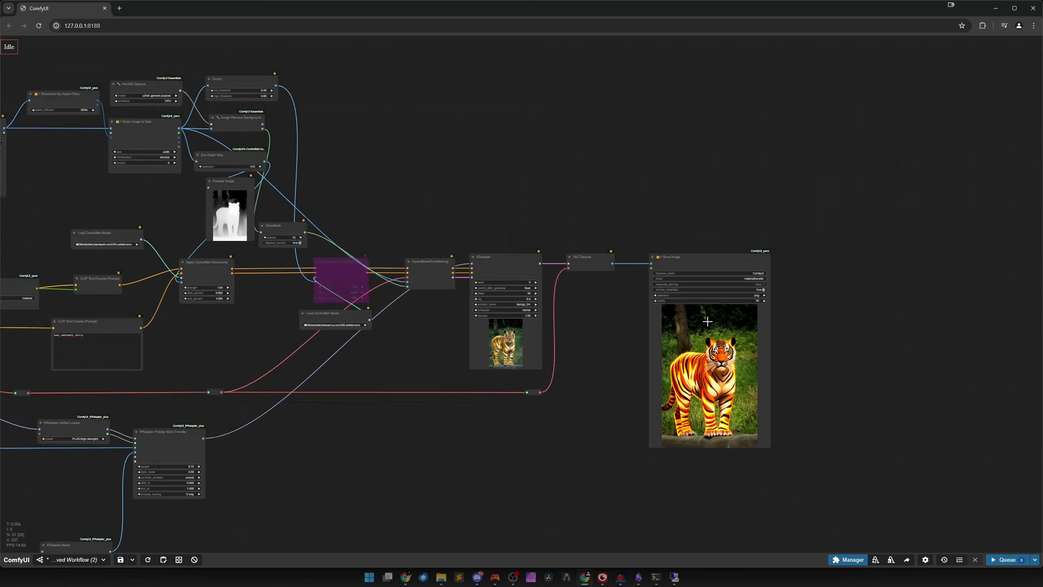
scroll(713, 406, "down", 5)
Add a Preview Image node below Load Image From Folder, fed from its image output.
left_click_drag(386, 480, 740, 410)
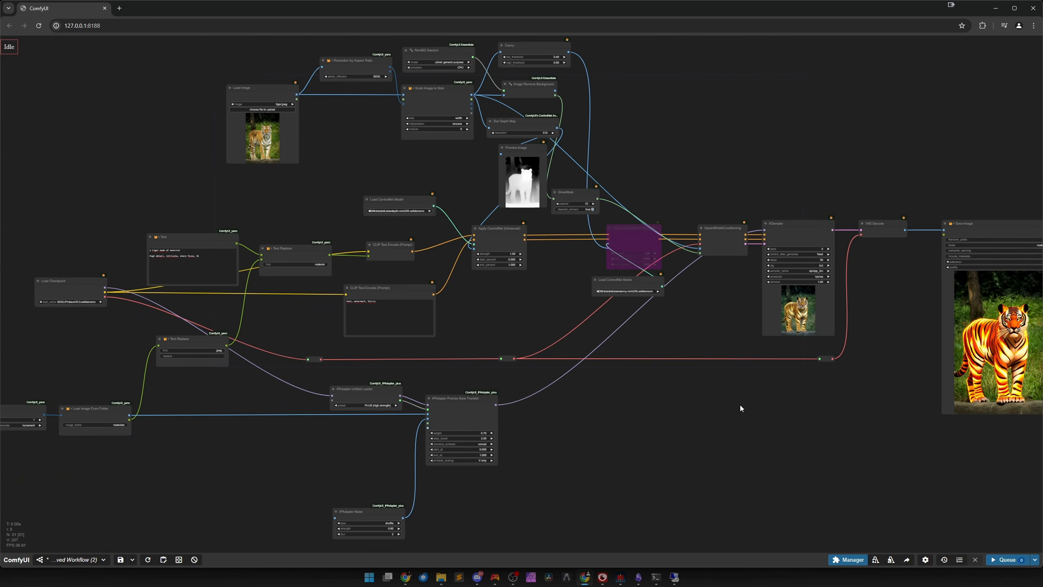
left_click_drag(372, 456, 565, 377)
scroll(517, 341, "up", 8)
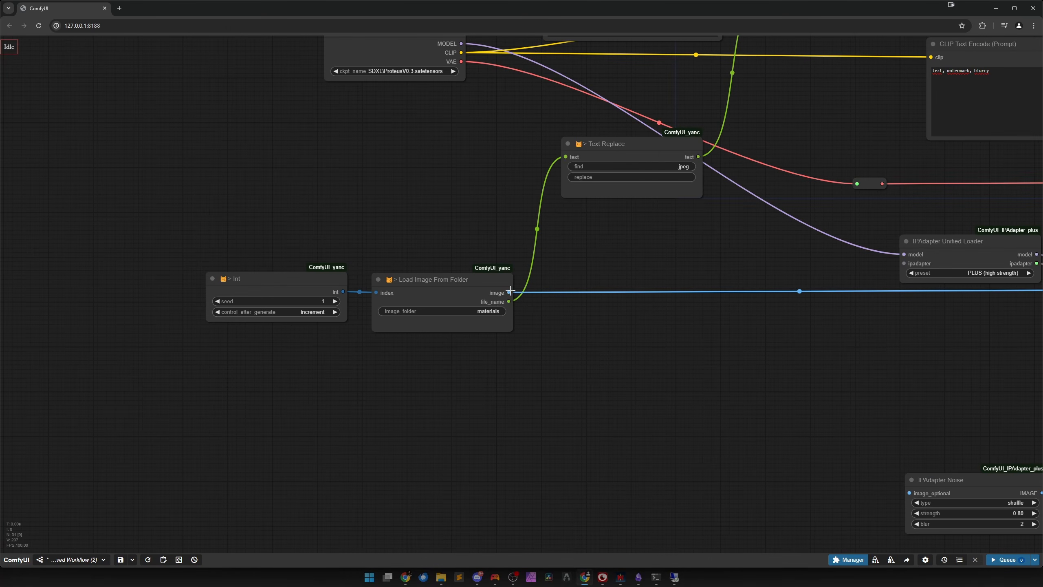
left_click_drag(509, 292, 404, 352)
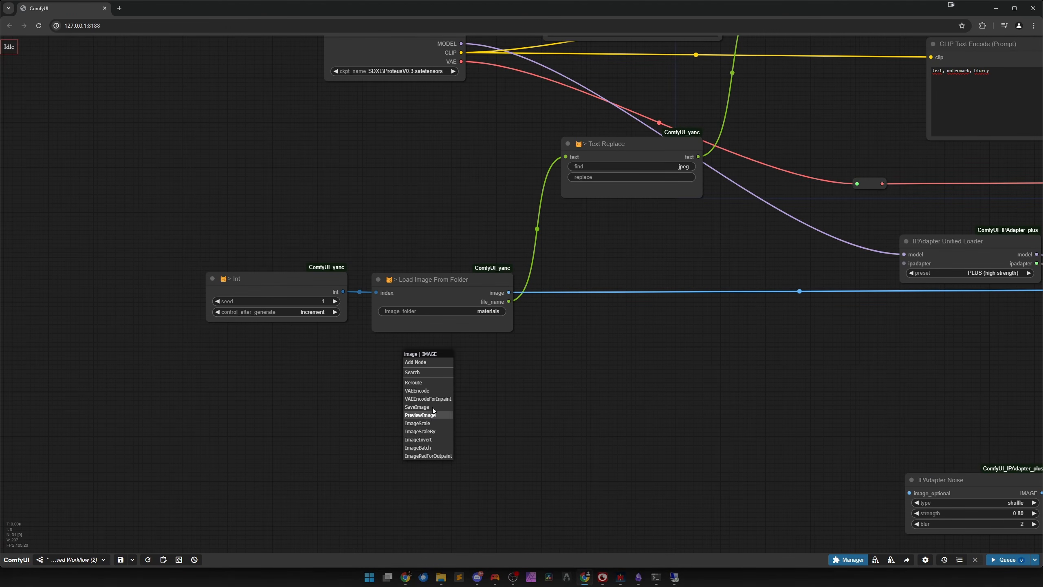
left_click(426, 416)
Queue two more runs of the workflow to generate the tiger with the next two material images.
scroll(477, 384, "down", 3)
key("ctrl+Return")
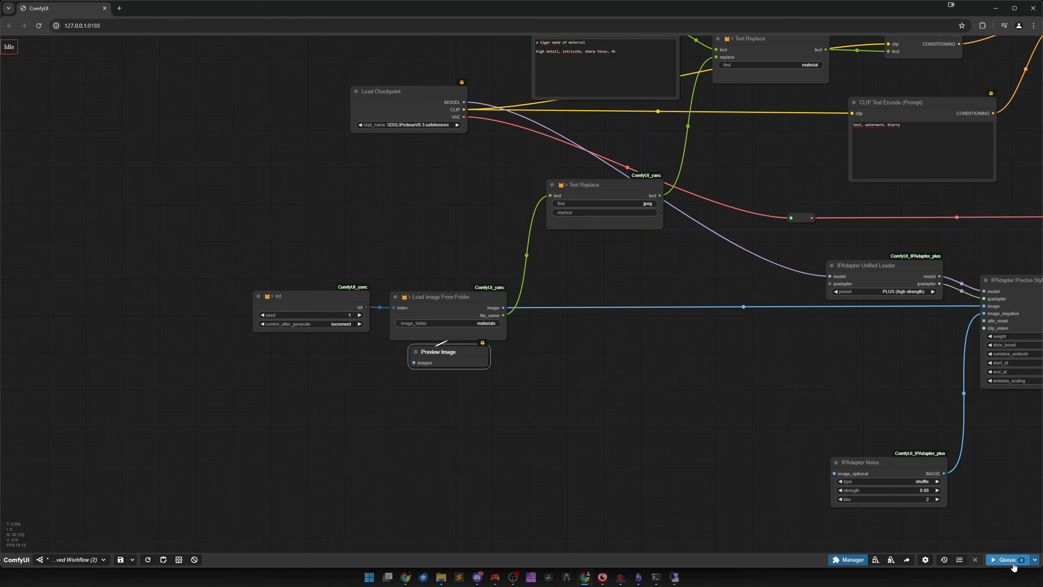
scroll(469, 408, "up", 5)
scroll(538, 444, "down", 6)
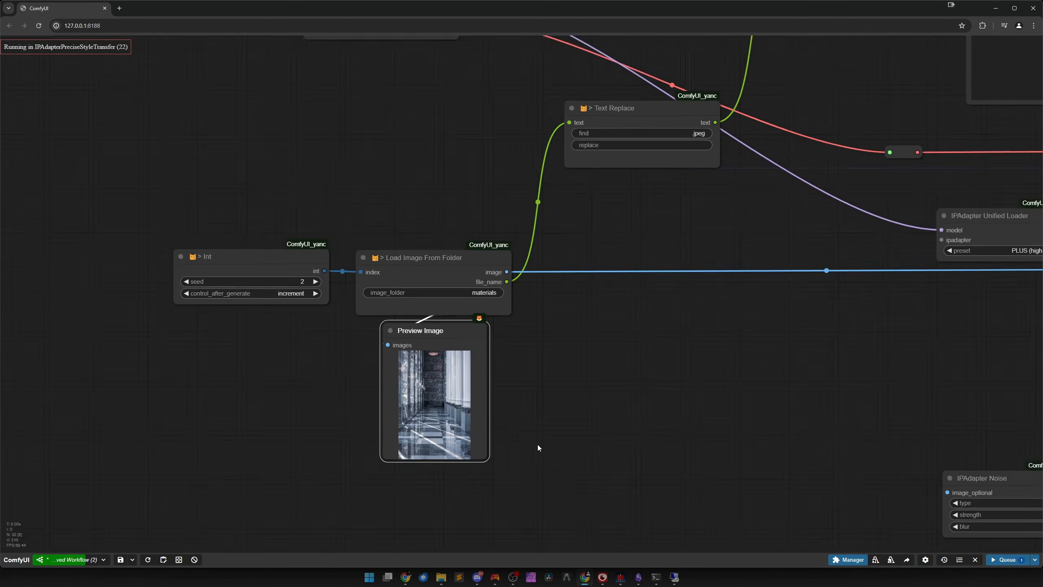
left_click_drag(757, 422, 439, 454)
scroll(439, 454, "down", 5)
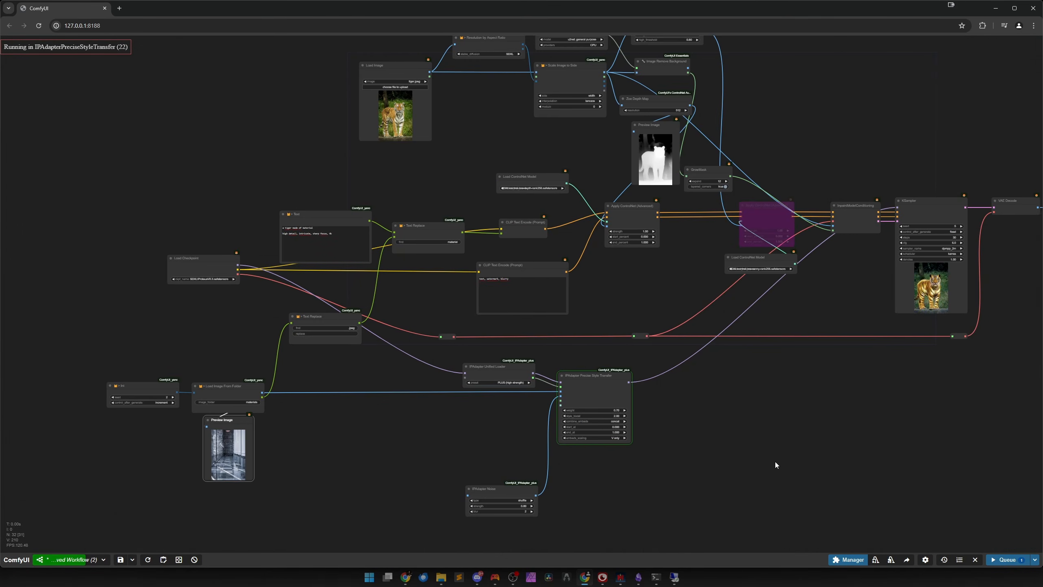
left_click_drag(775, 462, 646, 429)
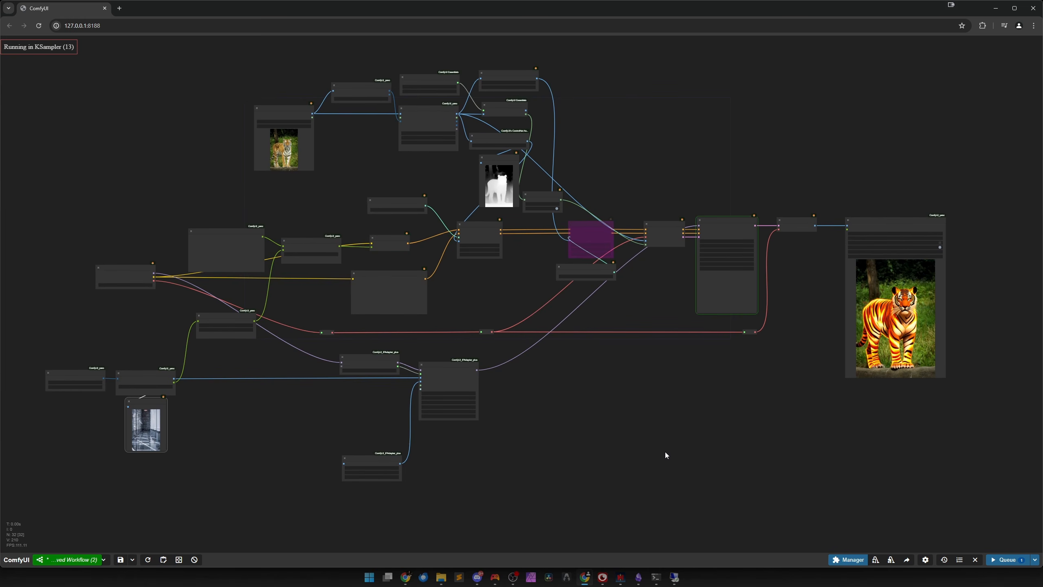
left_click(1006, 559)
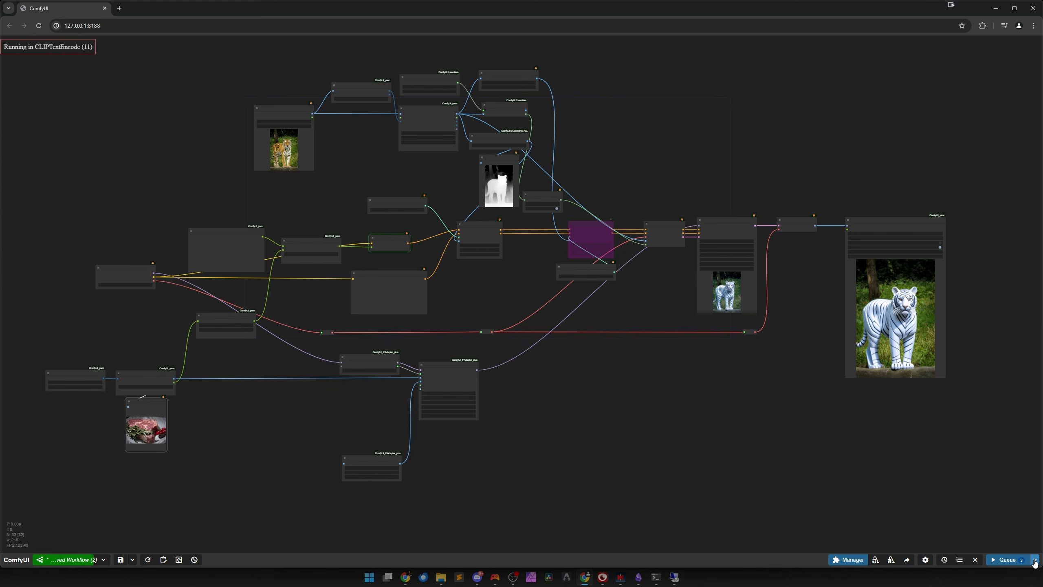
Check the run queue, and examine the finished tiger image in the Save Image node.
left_click(1035, 561)
left_click(959, 559)
left_click(947, 495)
left_click(947, 496)
left_click(836, 434)
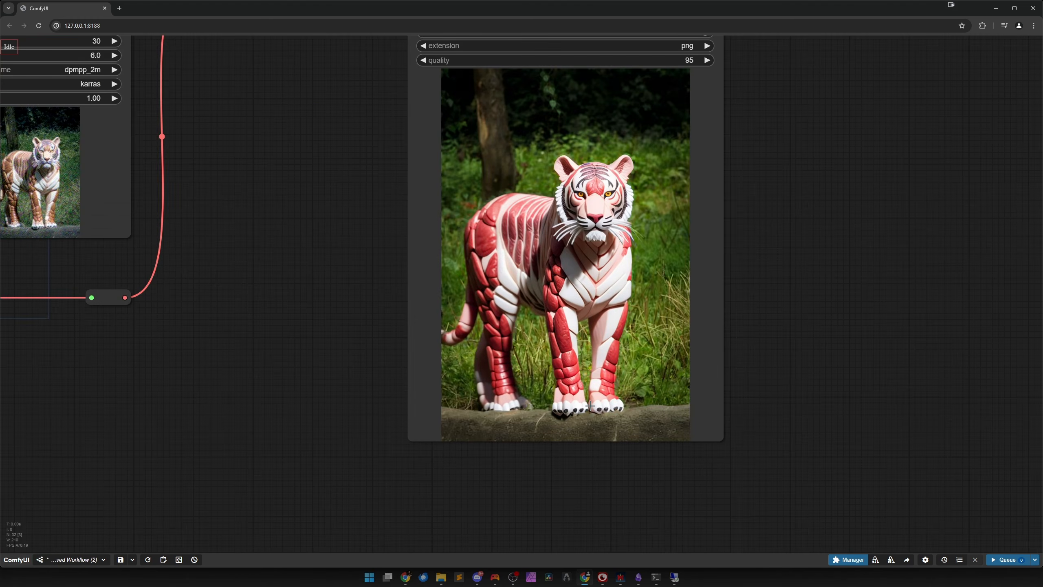
scroll(591, 417, "down", 11)
left_click_drag(386, 442, 630, 425)
scroll(643, 435, "down", 2)
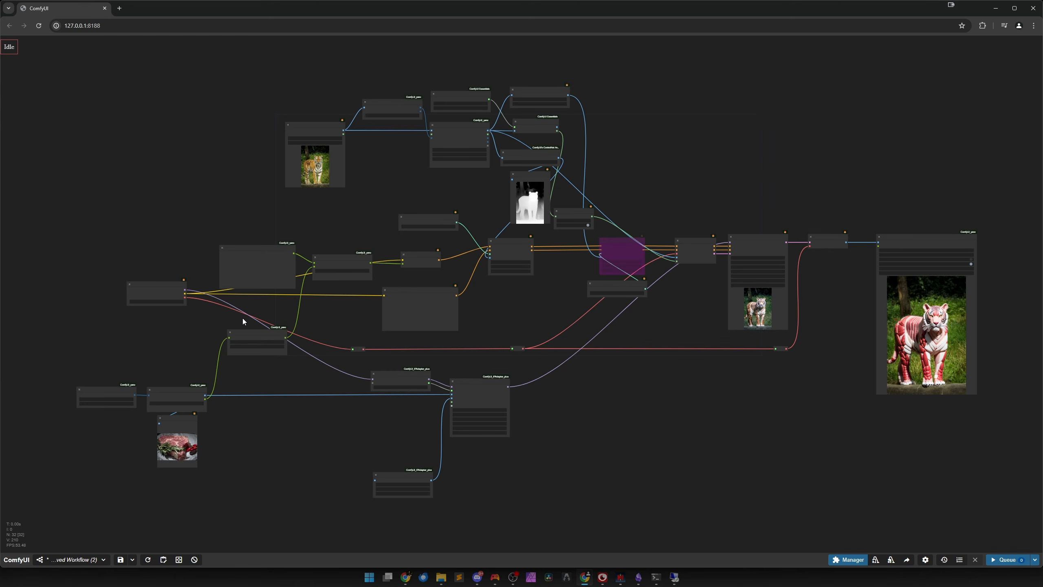
Examine the Text and Text Replace nodes that build the prompt, and the bypassed Apply ControlNet node.
scroll(243, 318, "up", 7)
scroll(242, 318, "up", 3)
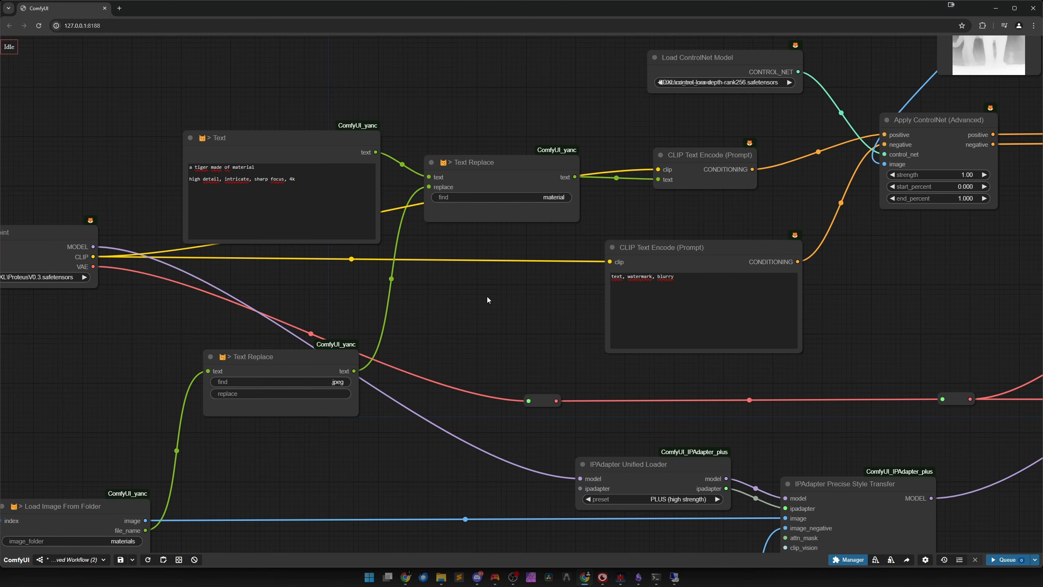
scroll(488, 301, "down", 8)
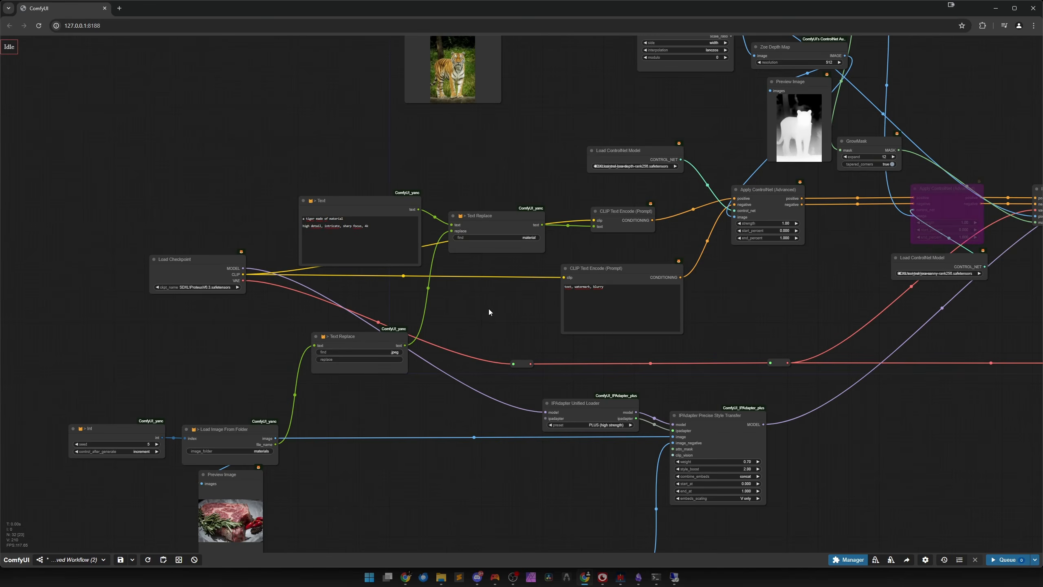
scroll(361, 311, "down", 5)
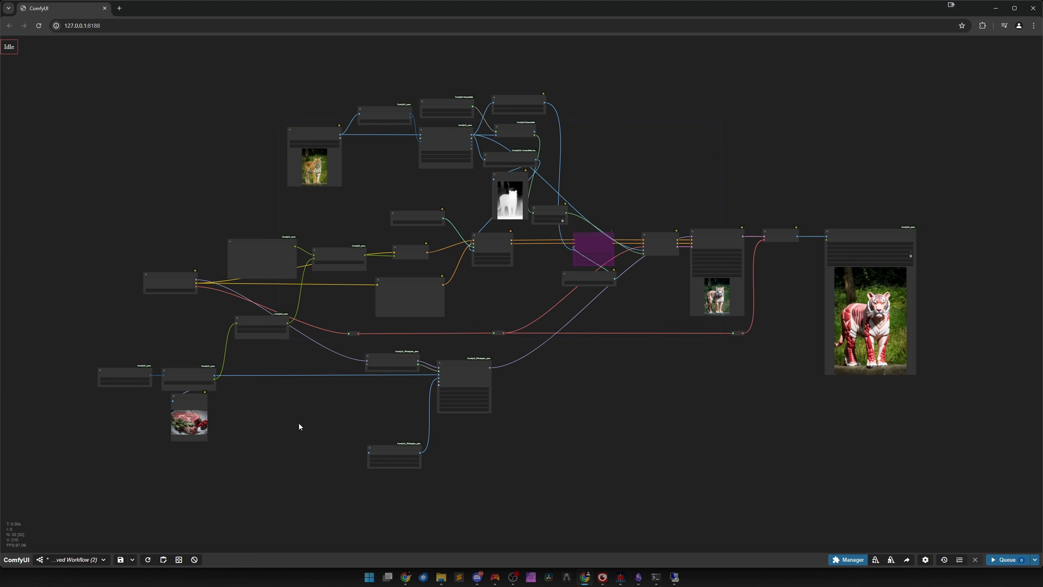
left_click_drag(560, 383, 576, 390)
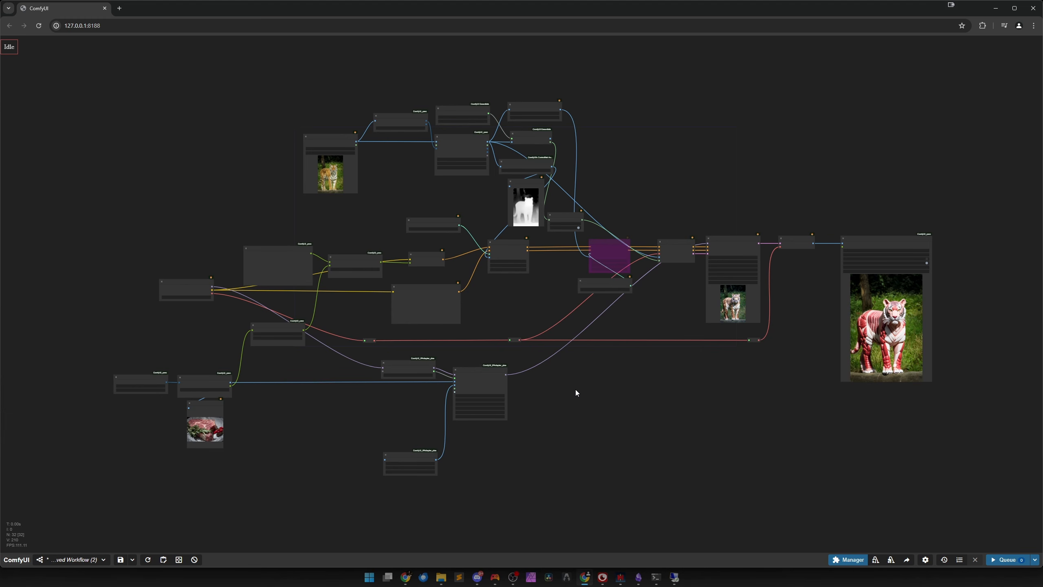
scroll(646, 325, "up", 6)
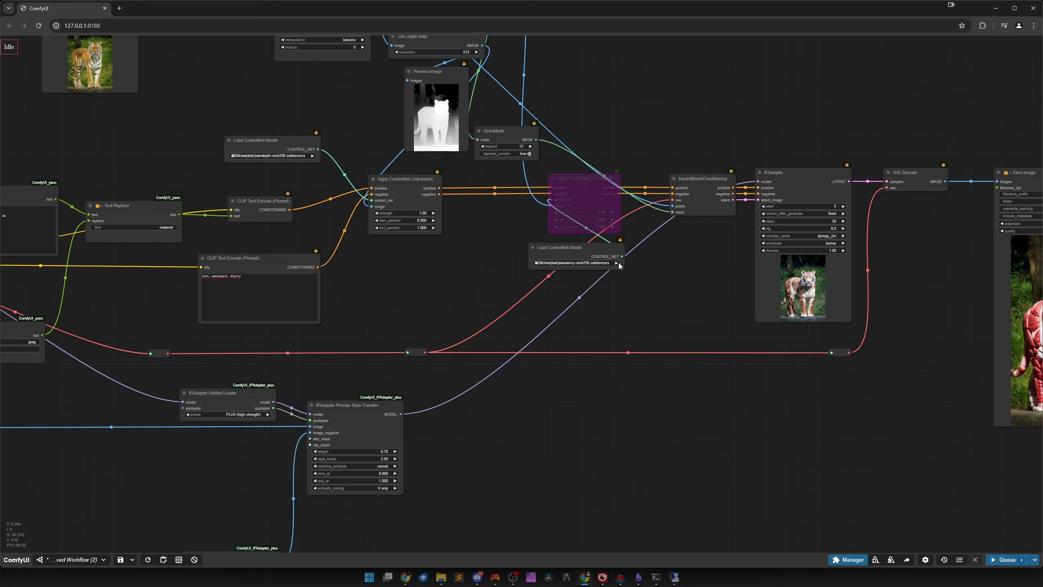
left_click_drag(607, 127, 609, 222)
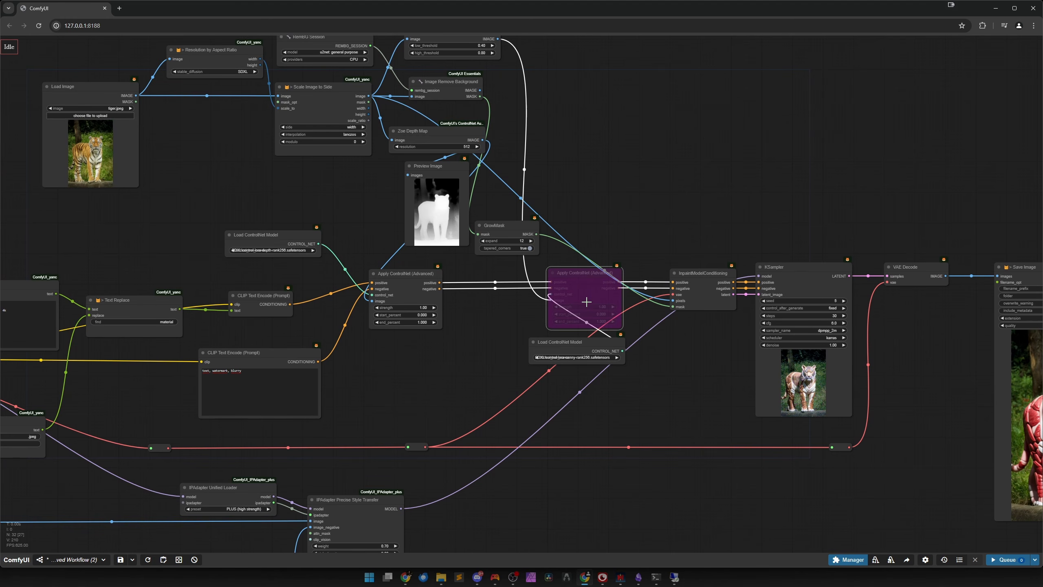
left_click(498, 311)
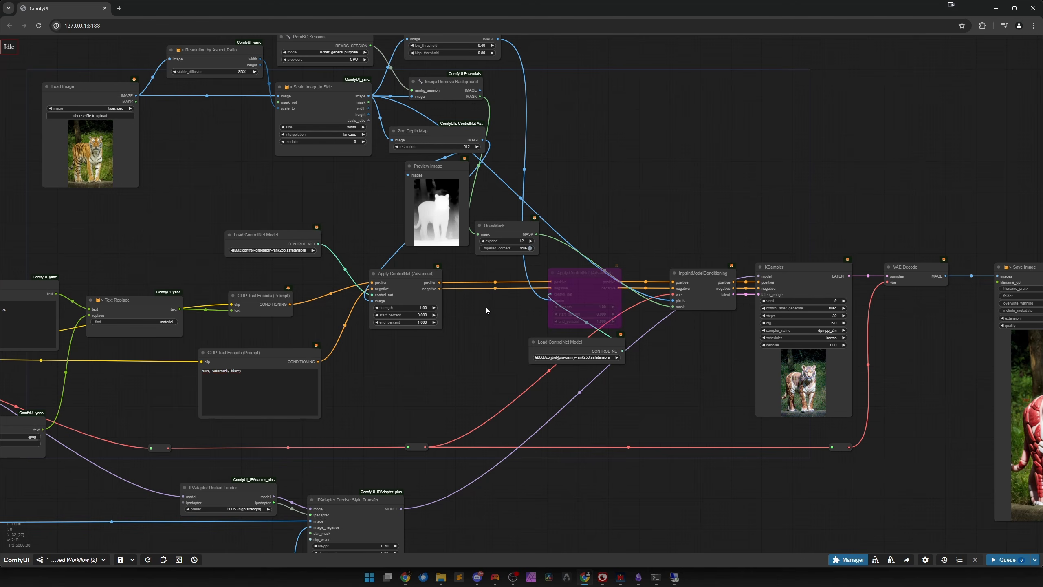
Examine the tiger's depth map in the Preview Image node below Zoe Depth Map.
scroll(485, 306, "up", 5)
scroll(482, 264, "up", 10)
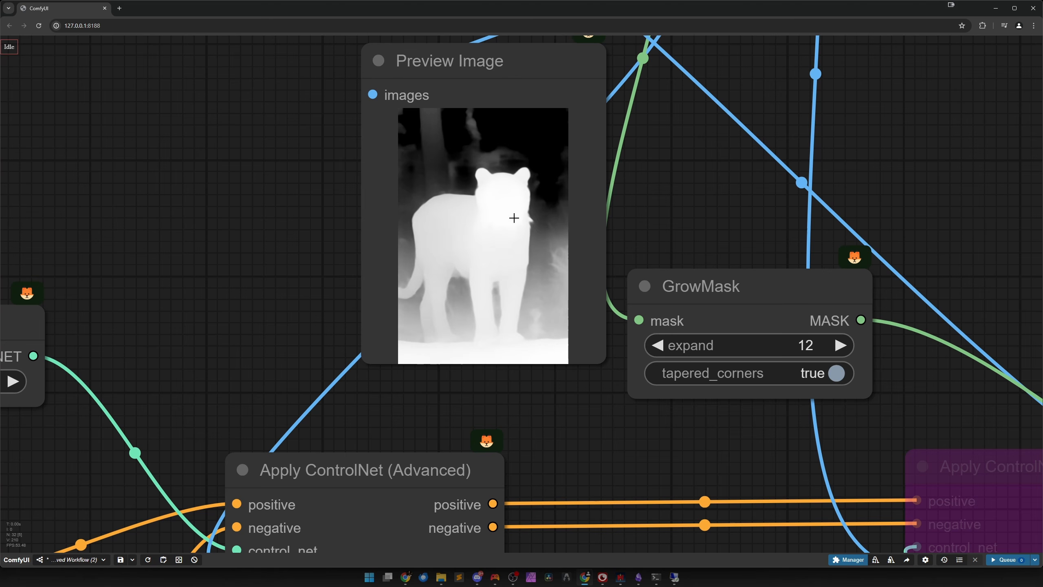
scroll(496, 333, "down", 8)
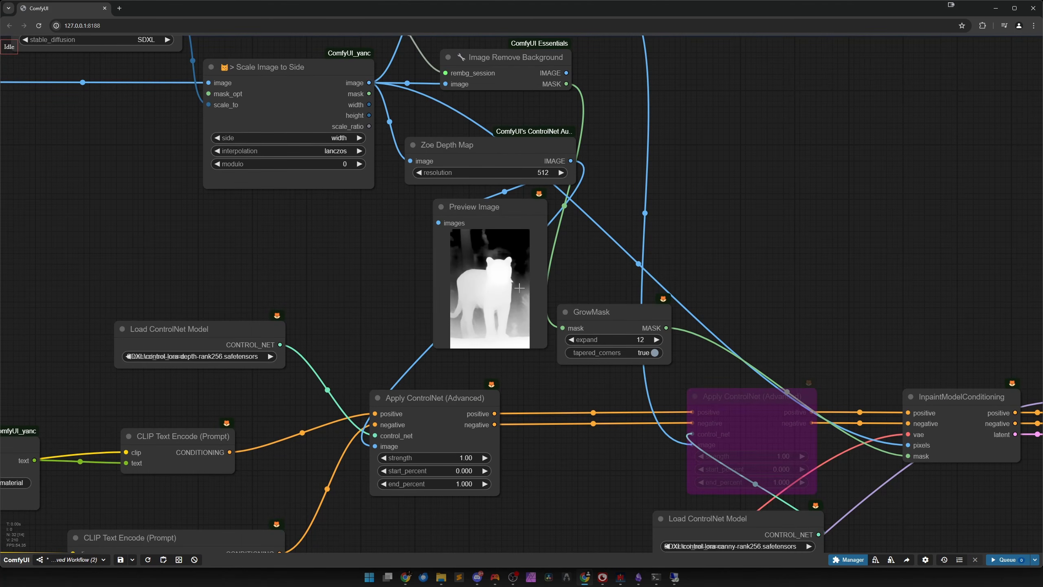
scroll(517, 288, "up", 8)
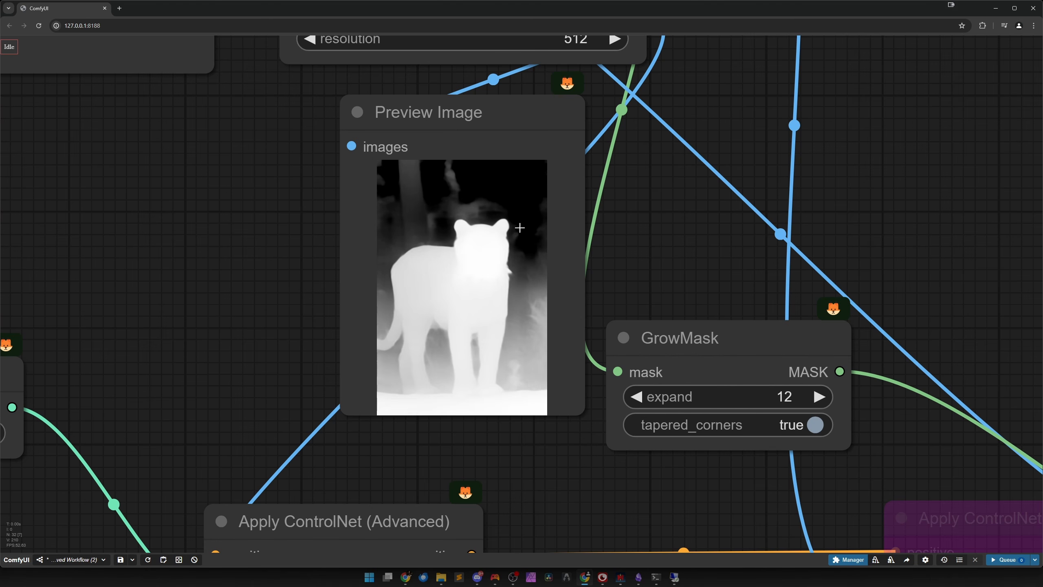
scroll(516, 283, "down", 1)
scroll(517, 283, "down", 12)
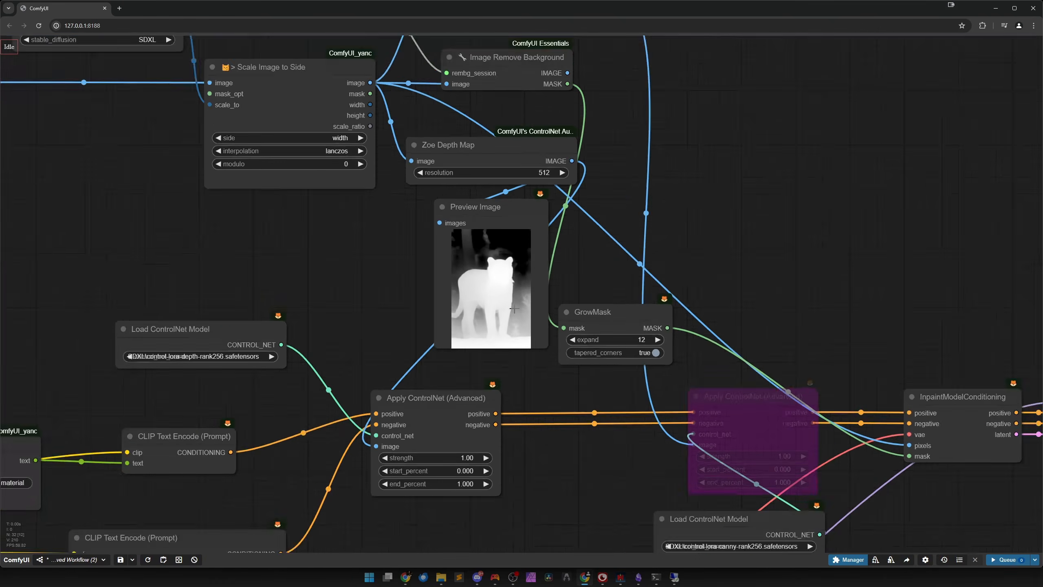
left_click_drag(550, 437, 520, 373)
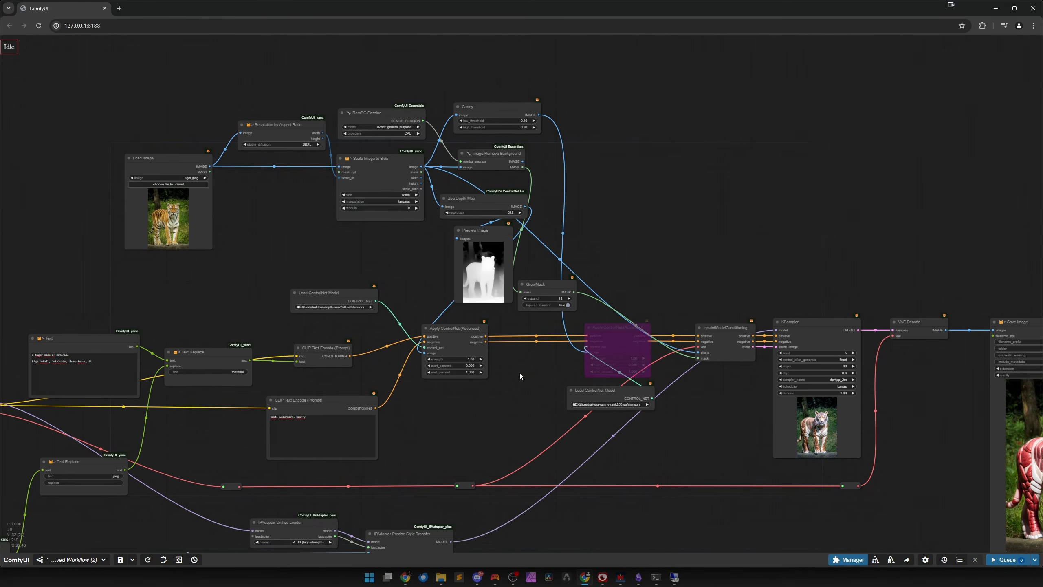
scroll(520, 373, "down", 2)
left_click(591, 344)
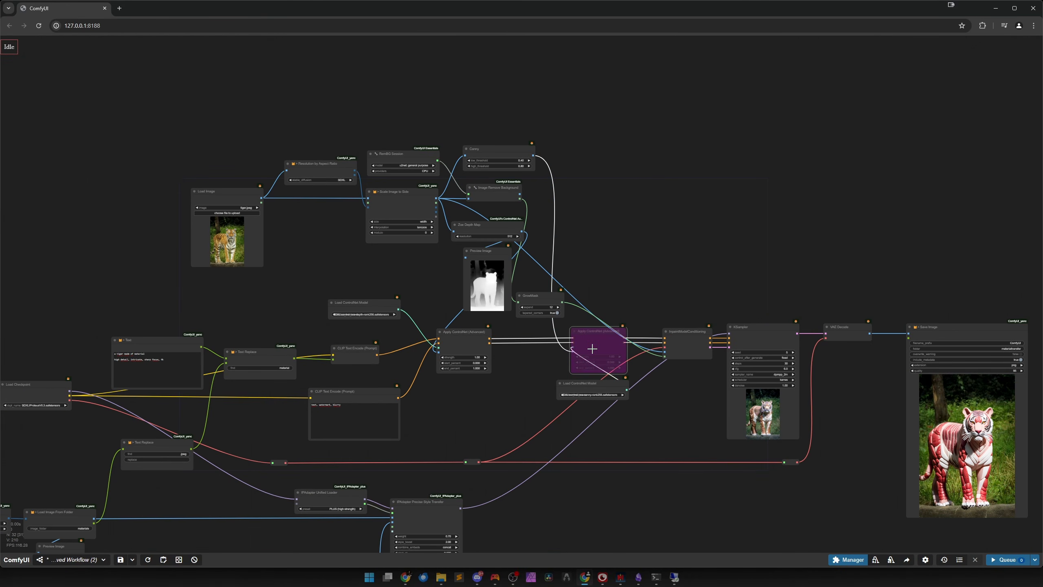
scroll(516, 380, "down", 1)
left_click_drag(517, 368, 514, 305)
scroll(514, 325, "down", 1)
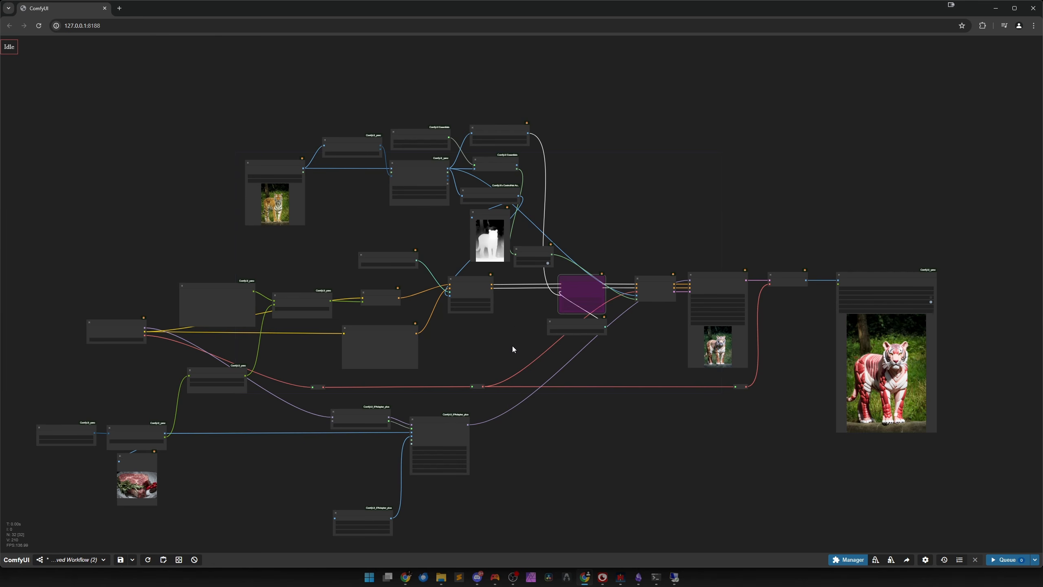
left_click_drag(512, 346, 519, 326)
left_click(705, 267)
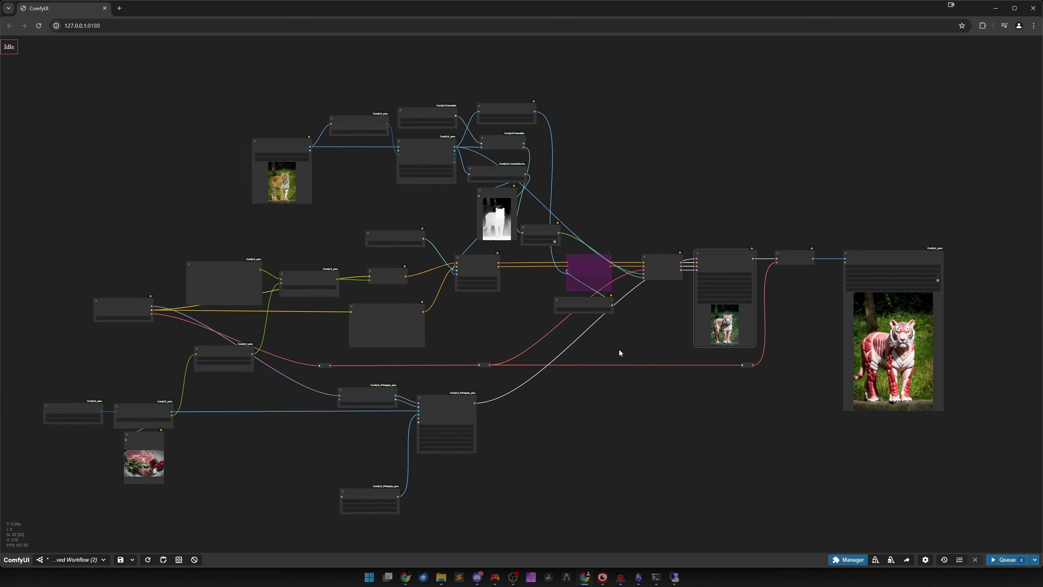
left_click(619, 350)
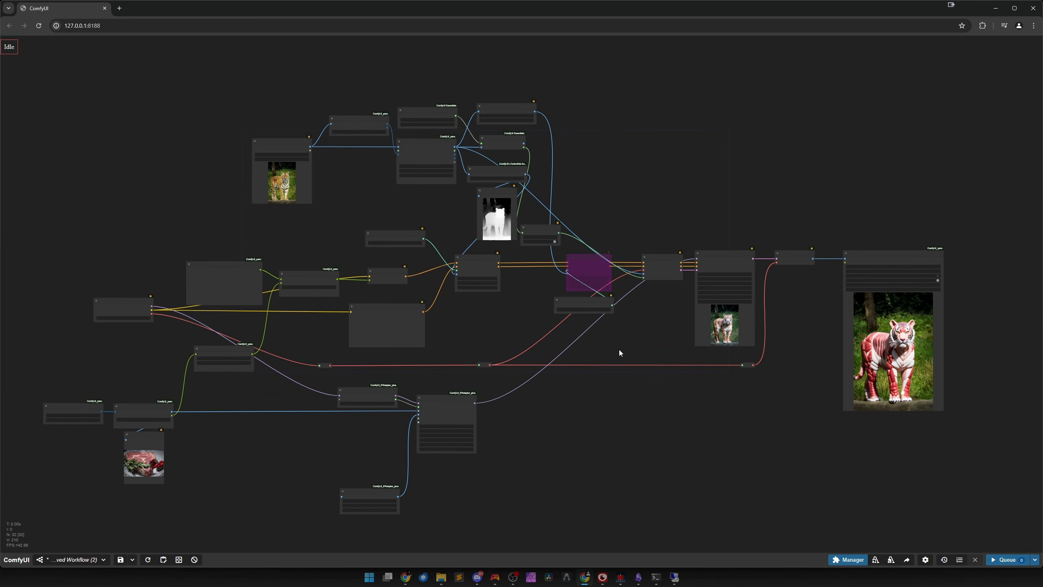